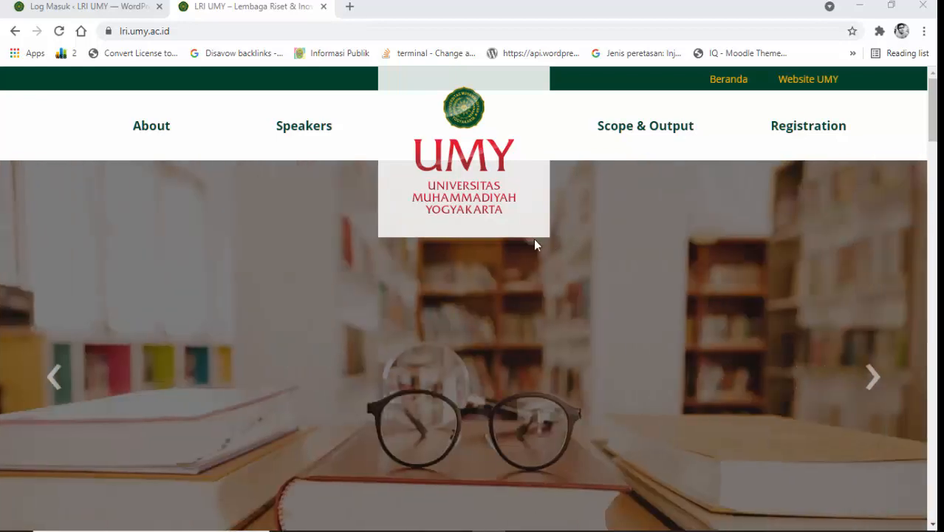
Examine the LRI UMY homepage from the banner and site address through the conference, tutorial and news sections to the footer.
{"action": "scroll", "coordinate": [692, 345], "scroll_direction": "down", "scroll_amount": 5}
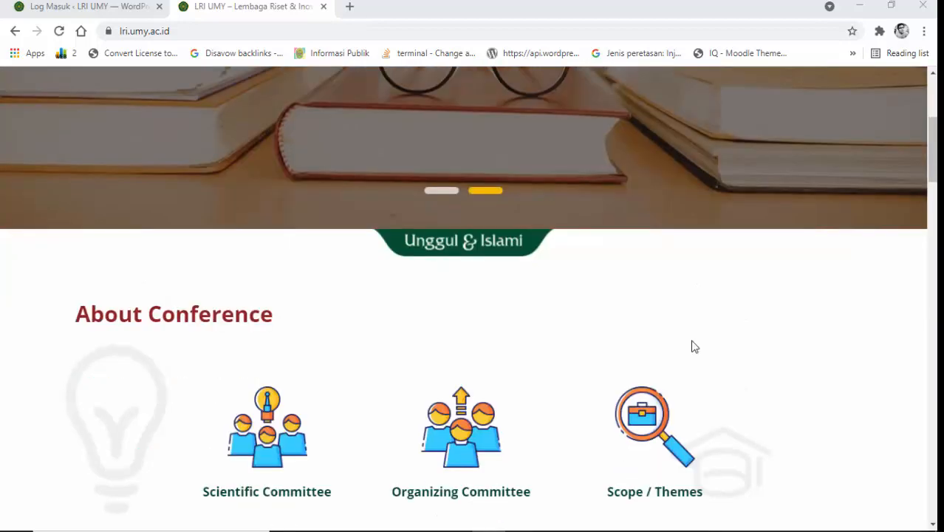
{"action": "scroll", "coordinate": [692, 345], "scroll_direction": "up", "scroll_amount": 5}
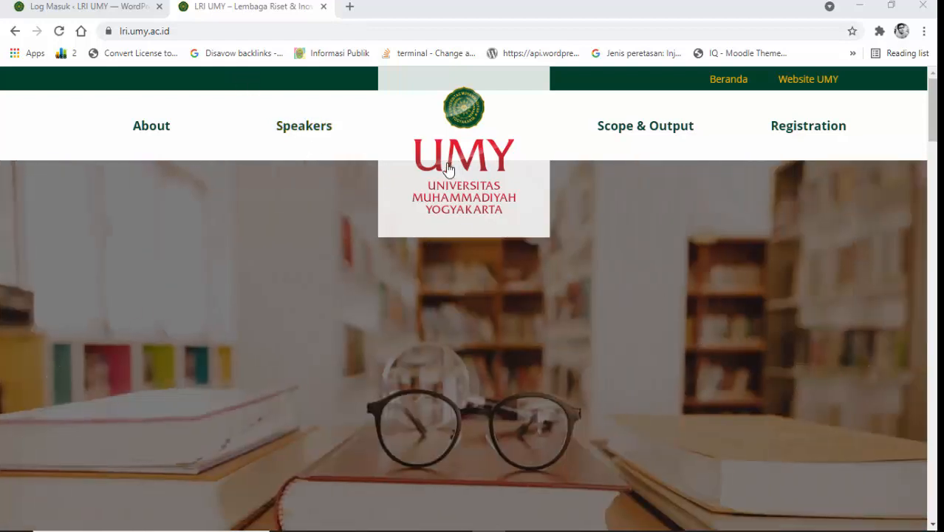
{"action": "left_click", "coordinate": [181, 37]}
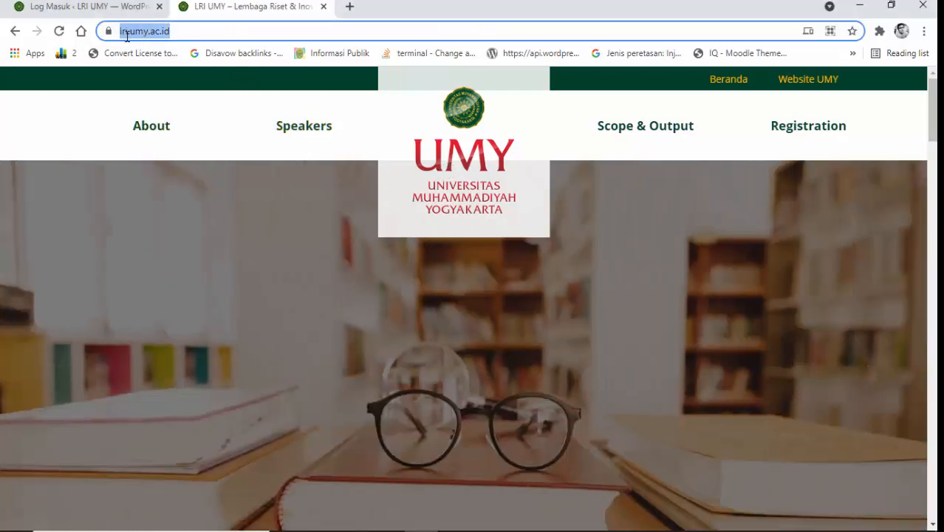
{"action": "left_click", "coordinate": [213, 37]}
{"action": "scroll", "coordinate": [571, 310], "scroll_direction": "down", "scroll_amount": 12}
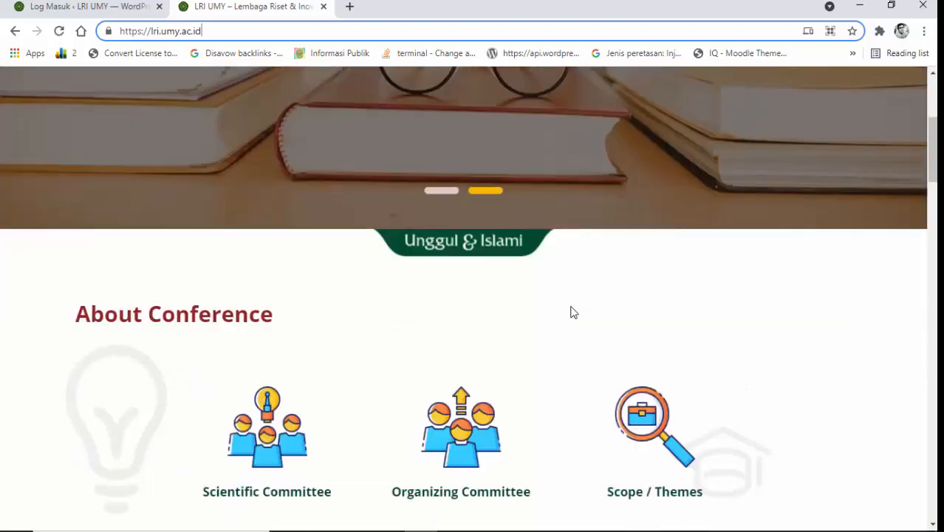
{"action": "scroll", "coordinate": [572, 311], "scroll_direction": "down", "scroll_amount": 10}
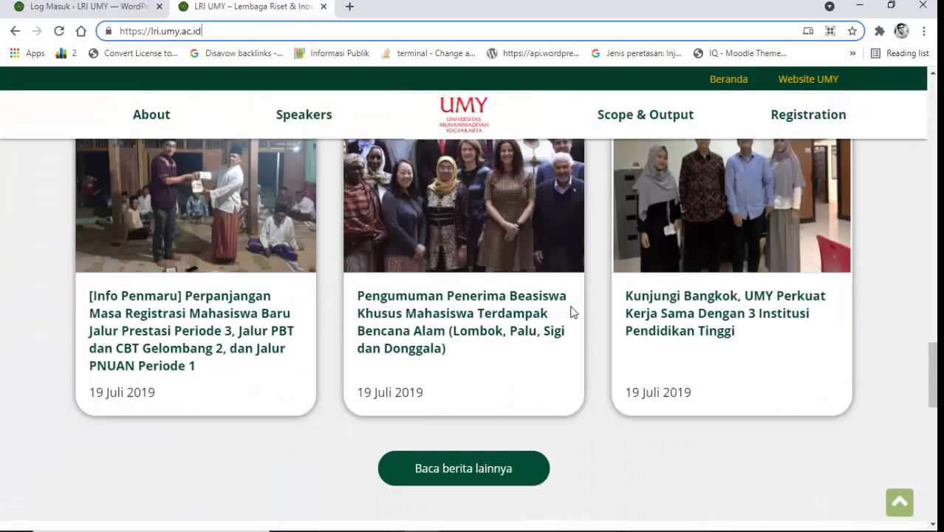
{"action": "scroll", "coordinate": [571, 312], "scroll_direction": "down", "scroll_amount": 10}
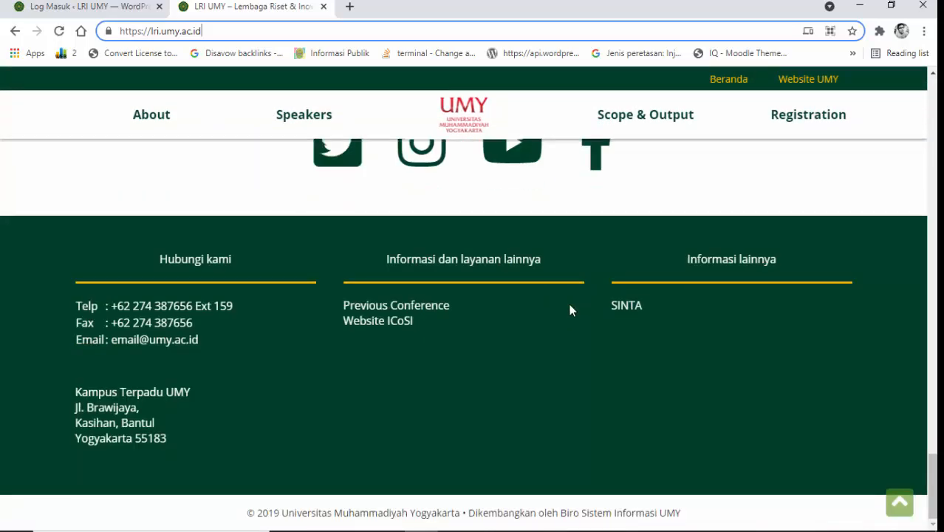
{"action": "scroll", "coordinate": [569, 308], "scroll_direction": "up", "scroll_amount": 15}
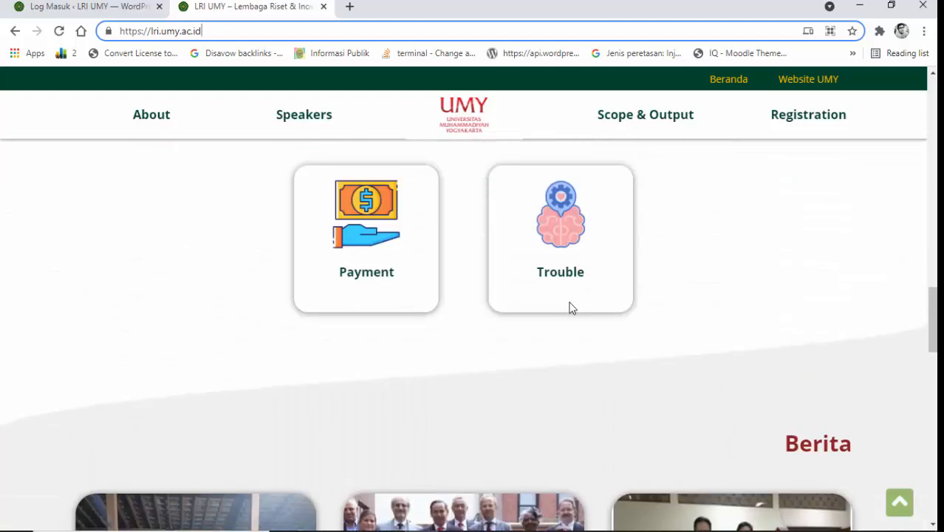
{"action": "scroll", "coordinate": [570, 308], "scroll_direction": "up", "scroll_amount": 10}
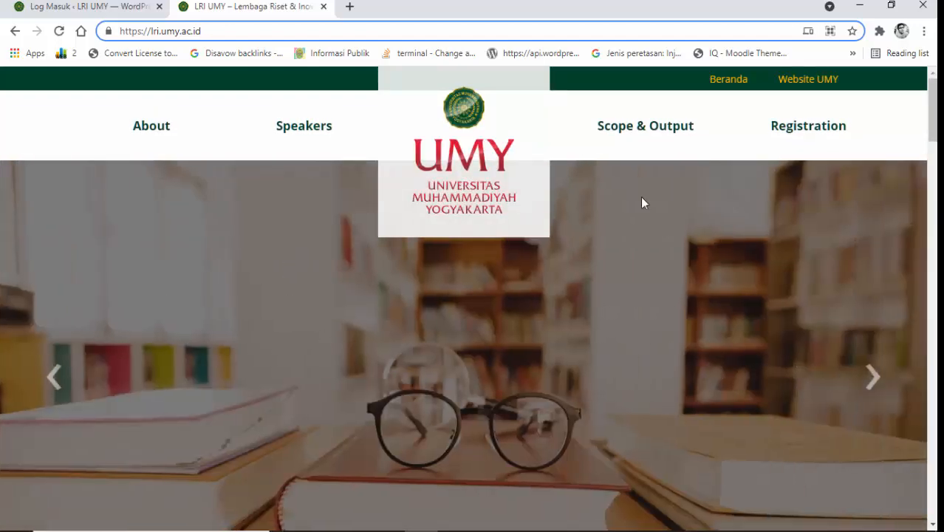
{"action": "scroll", "coordinate": [346, 284], "scroll_direction": "down", "scroll_amount": 5}
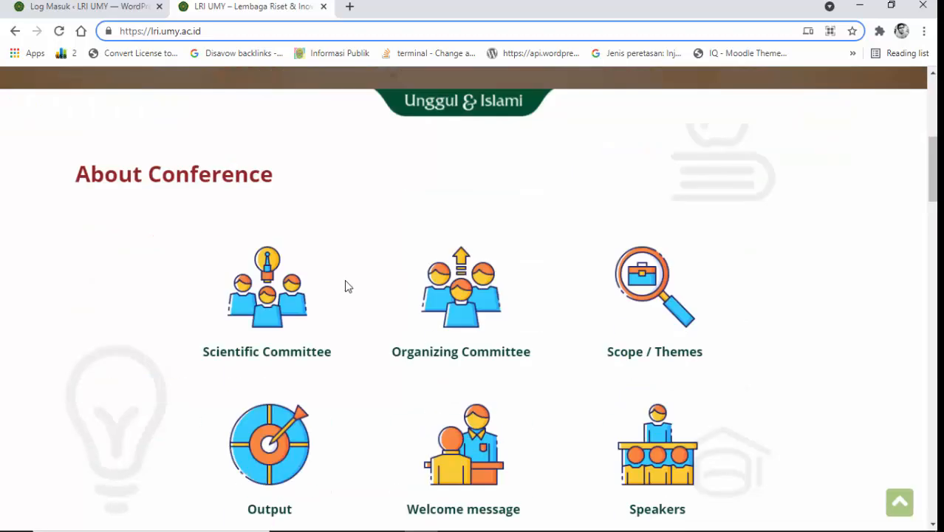
{"action": "scroll", "coordinate": [347, 287], "scroll_direction": "down", "scroll_amount": 20}
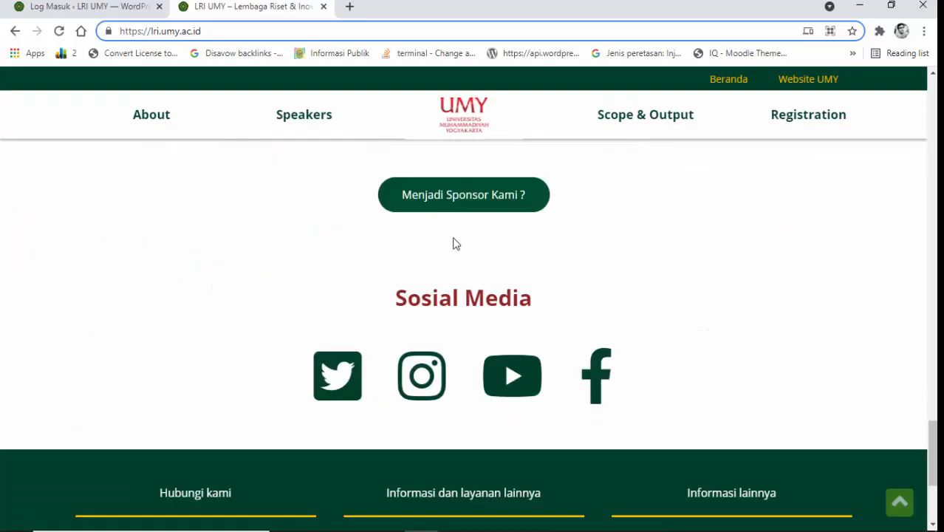
{"action": "scroll", "coordinate": [620, 405], "scroll_direction": "down", "scroll_amount": 3}
{"action": "scroll", "coordinate": [333, 362], "scroll_direction": "up", "scroll_amount": 20}
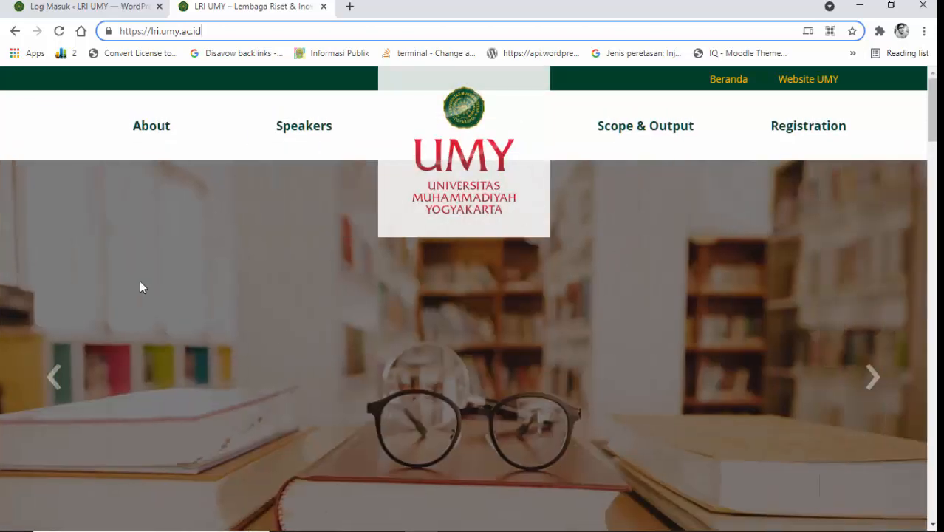
{"action": "scroll", "coordinate": [660, 459], "scroll_direction": "down", "scroll_amount": 10}
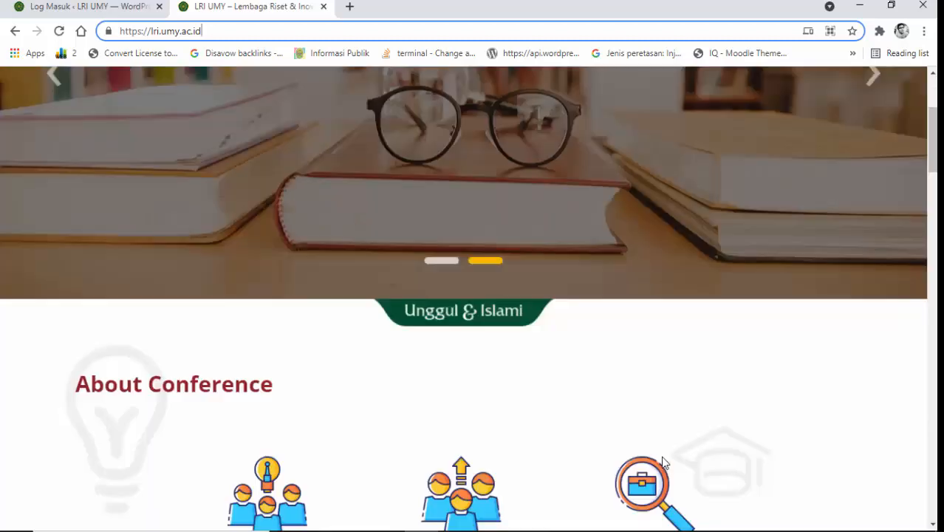
{"action": "scroll", "coordinate": [655, 458], "scroll_direction": "down", "scroll_amount": 5}
{"action": "scroll", "coordinate": [655, 459], "scroll_direction": "down", "scroll_amount": 15}
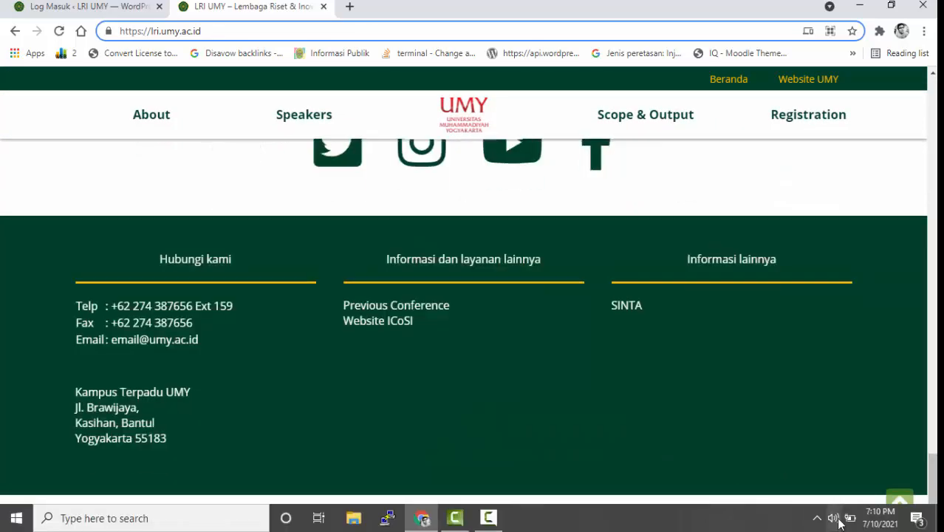
Connect the computer to the VPN UMY BSI network and return to the website.
{"action": "left_click", "coordinate": [817, 518]}
{"action": "left_click", "coordinate": [821, 494]}
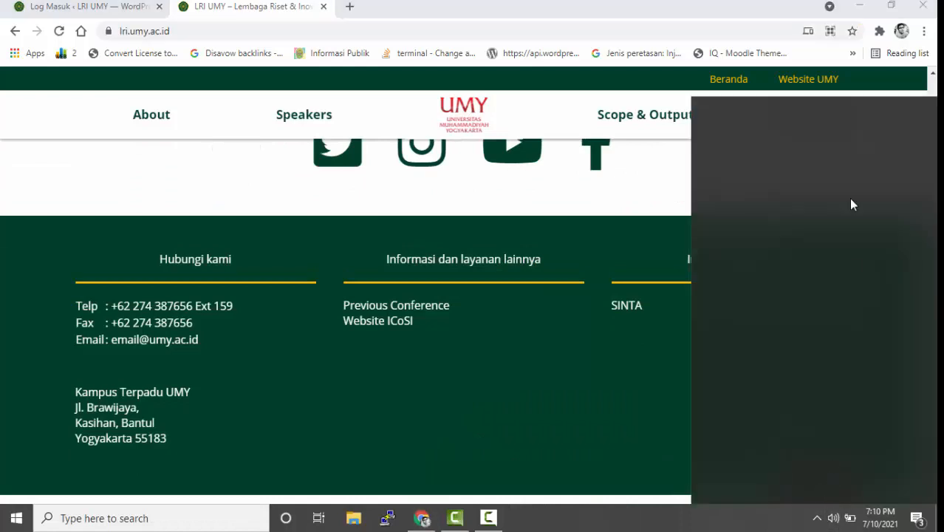
{"action": "left_click", "coordinate": [827, 133]}
{"action": "left_click", "coordinate": [882, 163]}
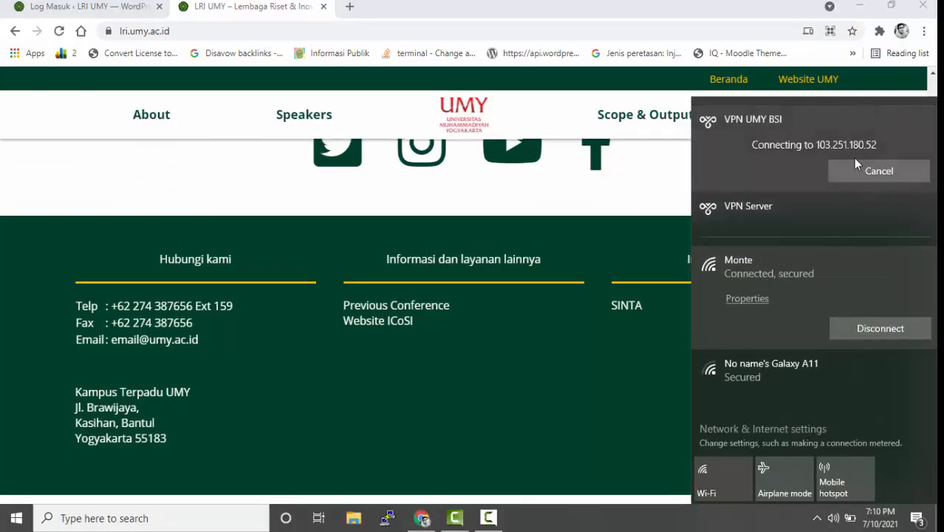
{"action": "left_click", "coordinate": [187, 173]}
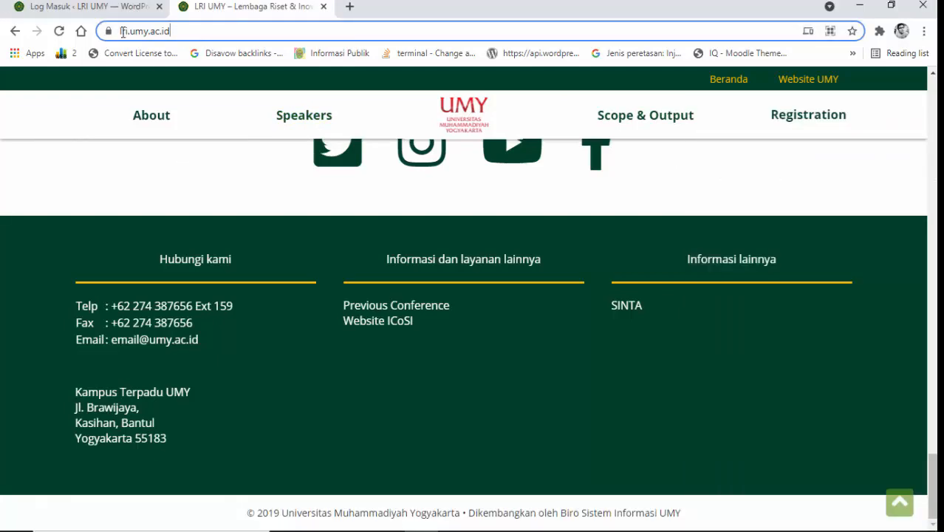
{"action": "left_click", "coordinate": [124, 32]}
{"action": "key", "text": "ctrl+c"}
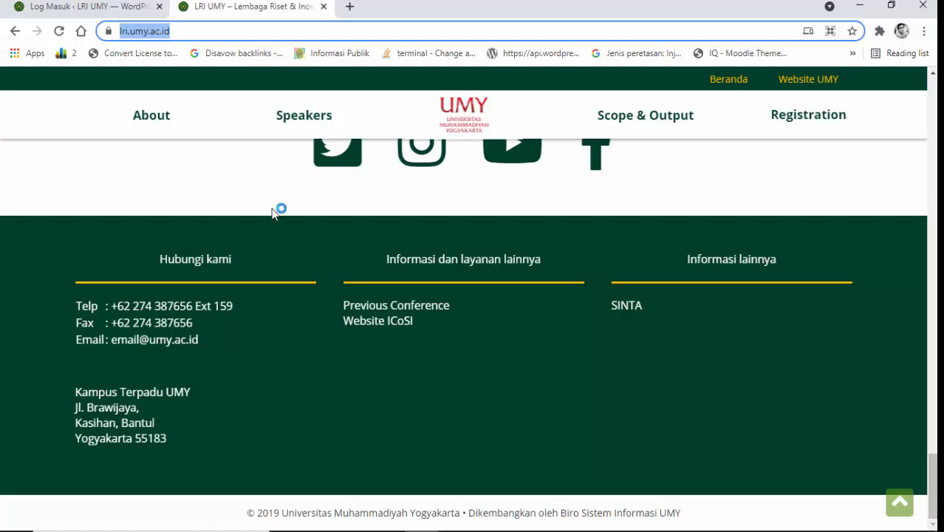
{"action": "scroll", "coordinate": [280, 211], "scroll_direction": "up", "scroll_amount": 15}
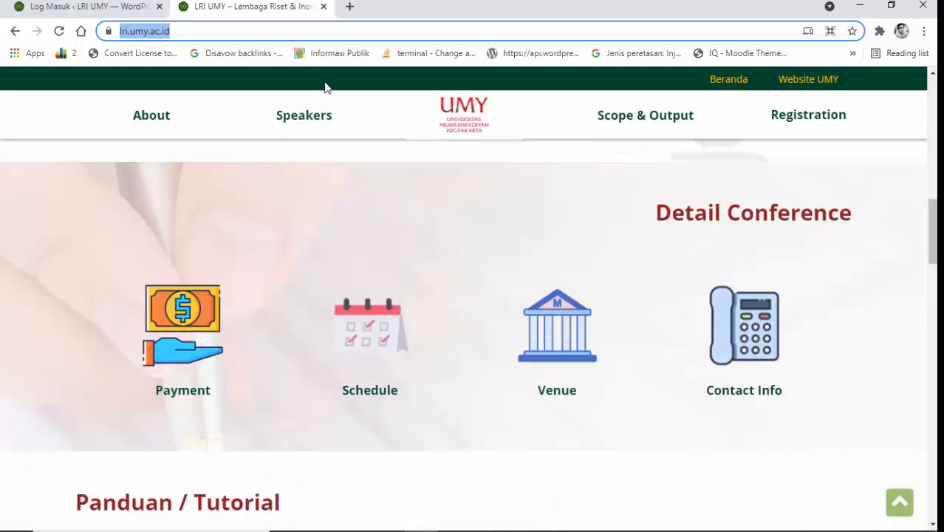
{"action": "left_click", "coordinate": [350, 8]}
{"action": "key", "text": "ctrl+v"}
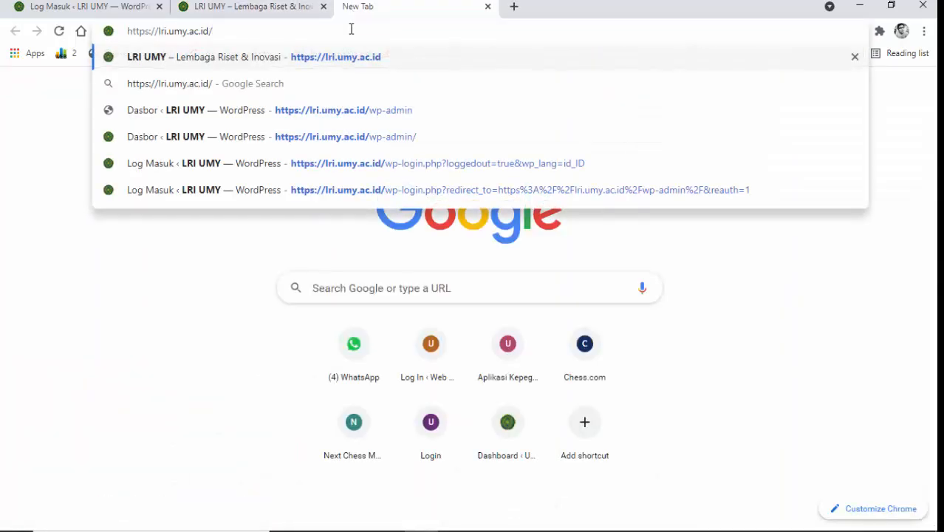
{"action": "type", "text": "wp"}
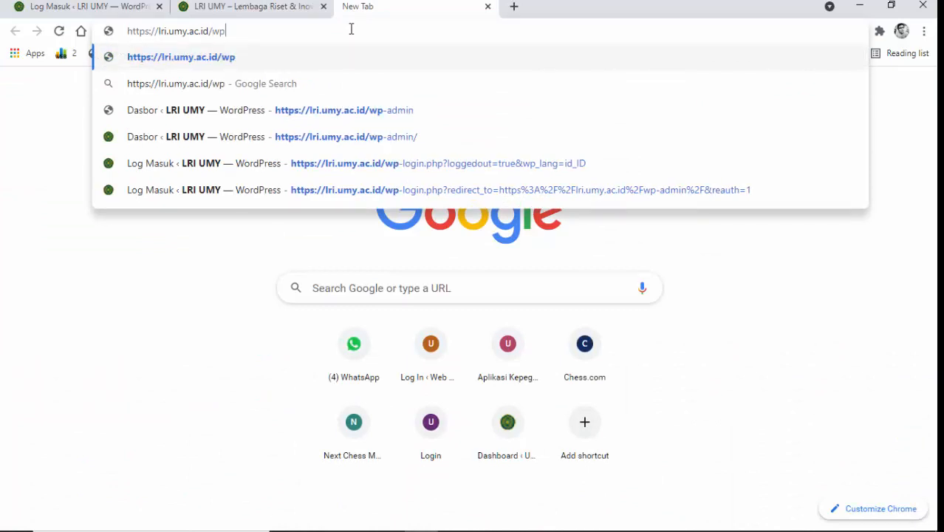
{"action": "type", "text": "-admin"}
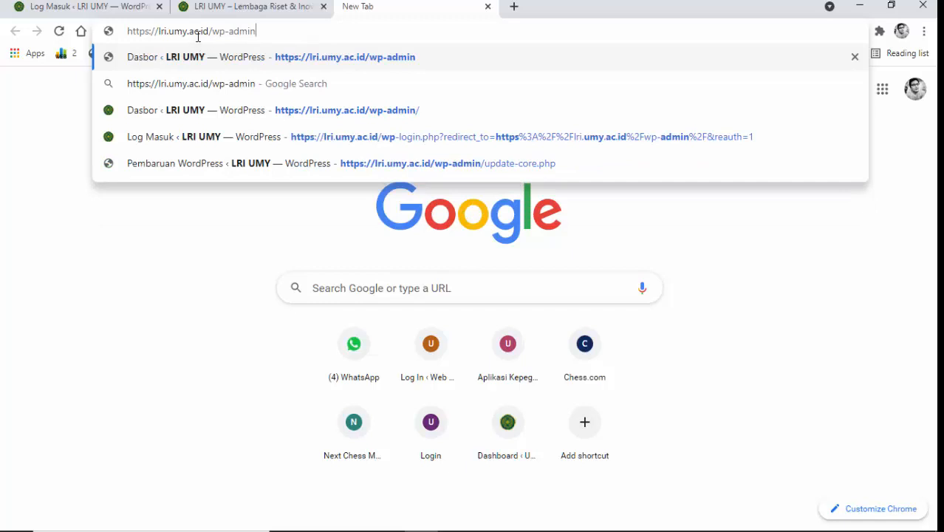
{"action": "left_click_drag", "start_coordinate": [210, 31], "coordinate": [129, 31]}
{"action": "left_click_drag", "start_coordinate": [210, 29], "coordinate": [277, 28]}
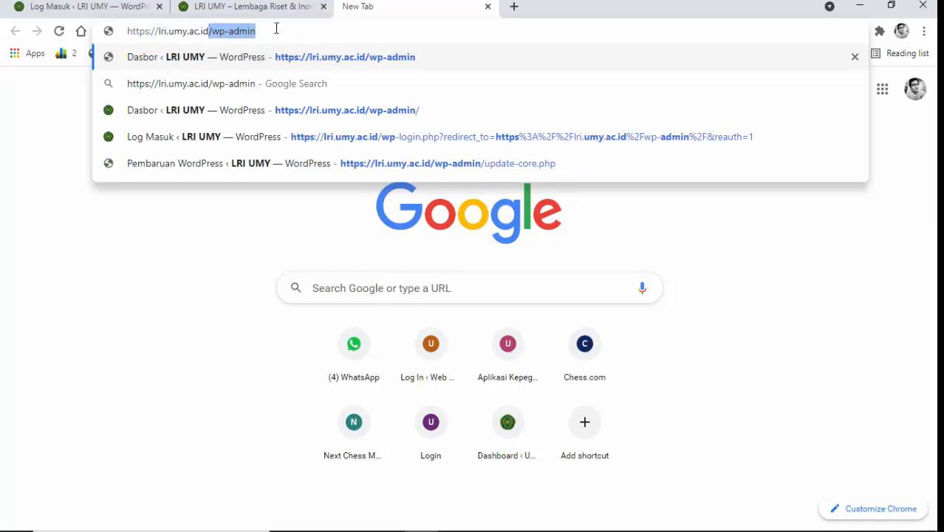
{"action": "left_click", "coordinate": [284, 28]}
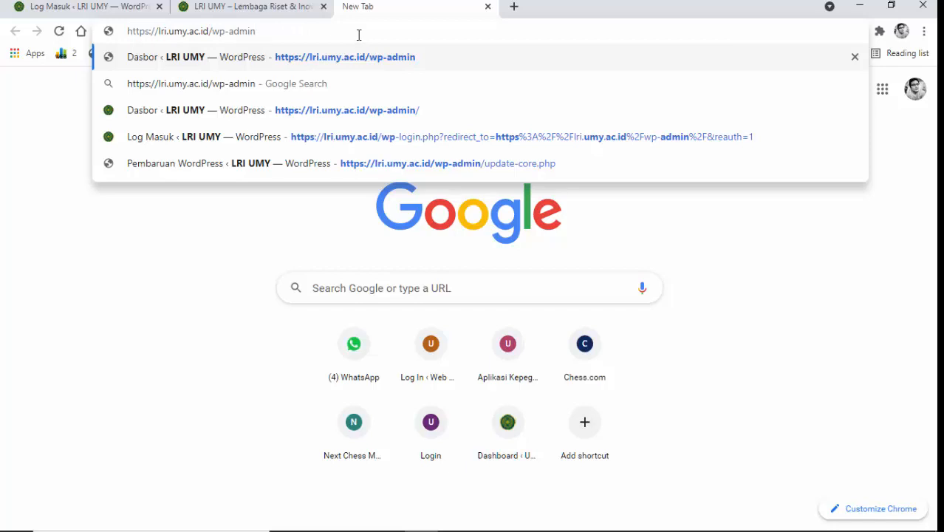
{"action": "key", "text": "Return"}
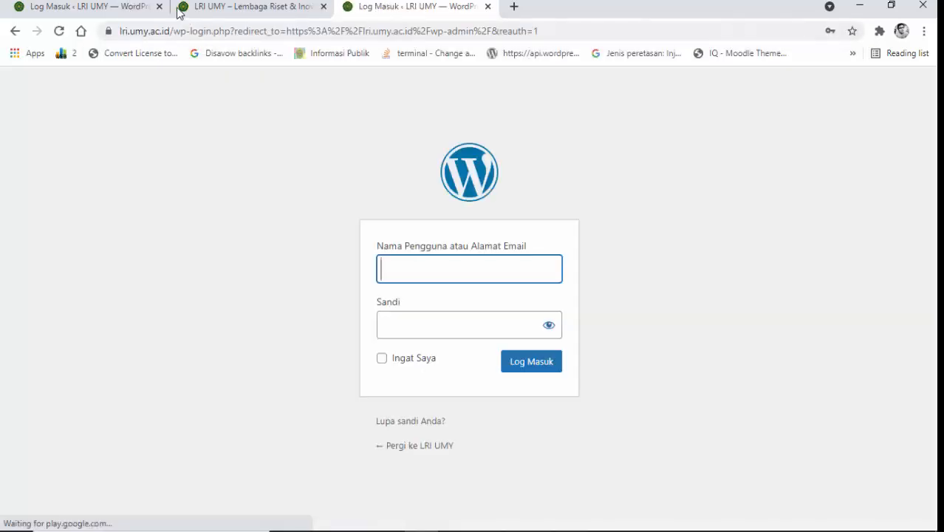
Log in to WordPress with the saved credentials, keeping only this admin tab and placing it before the public site's tab.
{"action": "left_click", "coordinate": [158, 7]}
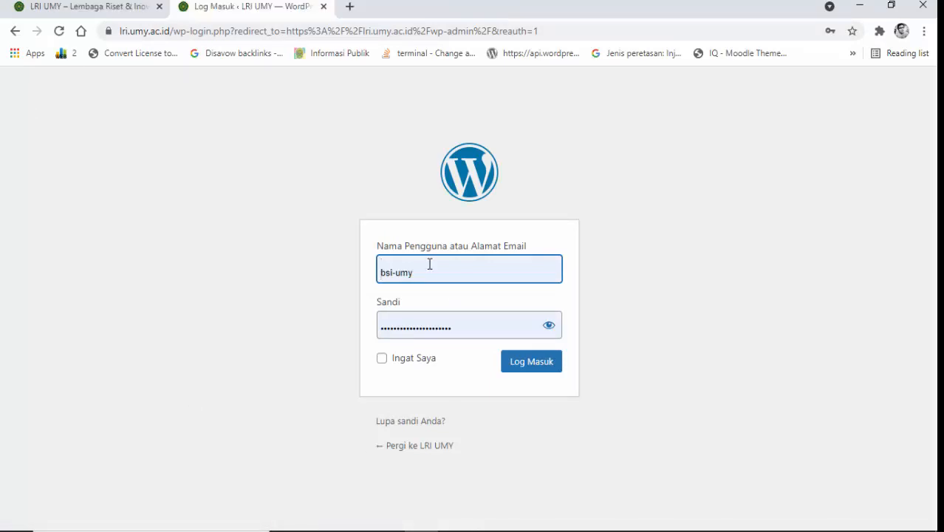
{"action": "left_click", "coordinate": [429, 264]}
{"action": "left_click", "coordinate": [457, 326]}
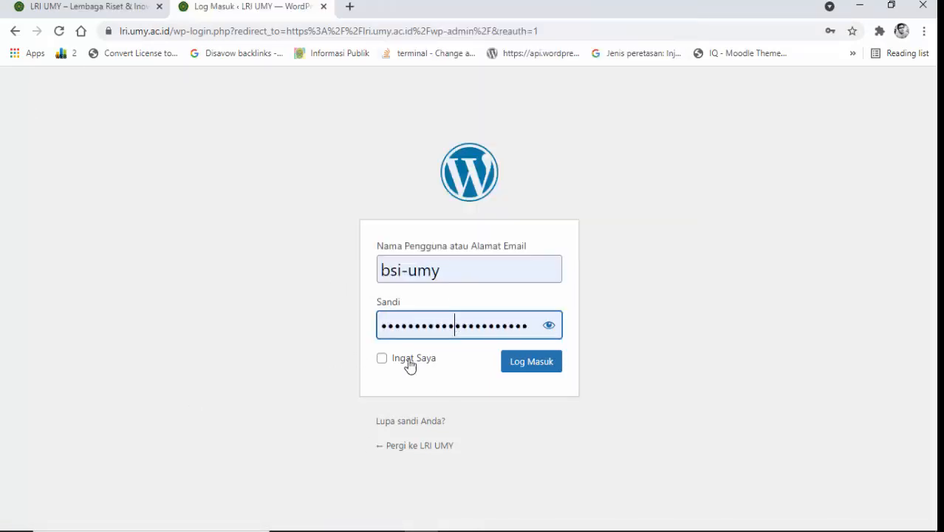
{"action": "left_click", "coordinate": [525, 369]}
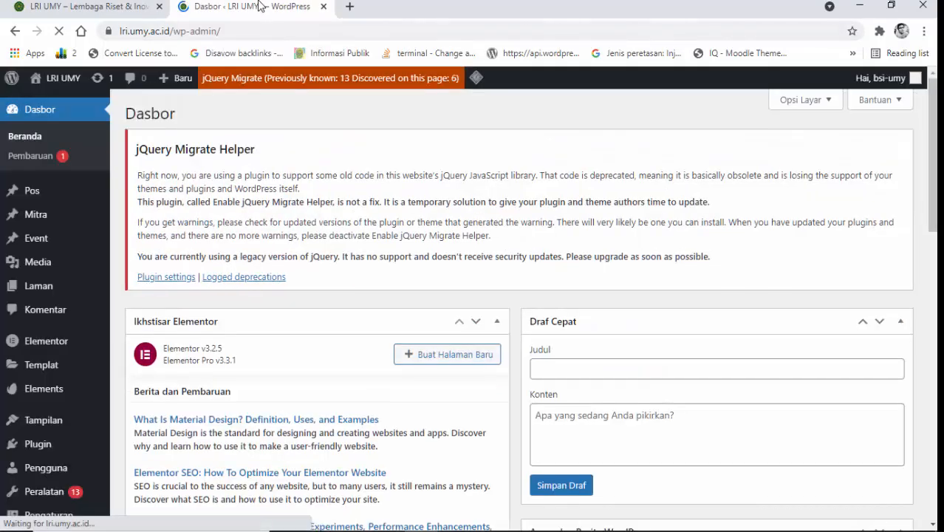
{"action": "left_click_drag", "start_coordinate": [255, 9], "coordinate": [126, 14]}
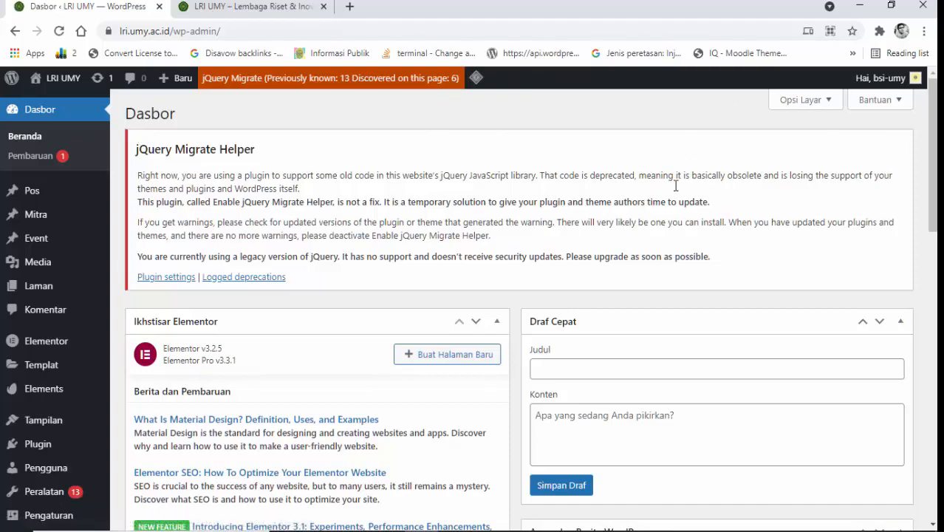
Examine the WordPress dashboard, including the admin menu, the Elementor overview and the recent activity list.
{"action": "scroll", "coordinate": [330, 233], "scroll_direction": "down", "scroll_amount": 1}
{"action": "scroll", "coordinate": [330, 235], "scroll_direction": "down", "scroll_amount": 10}
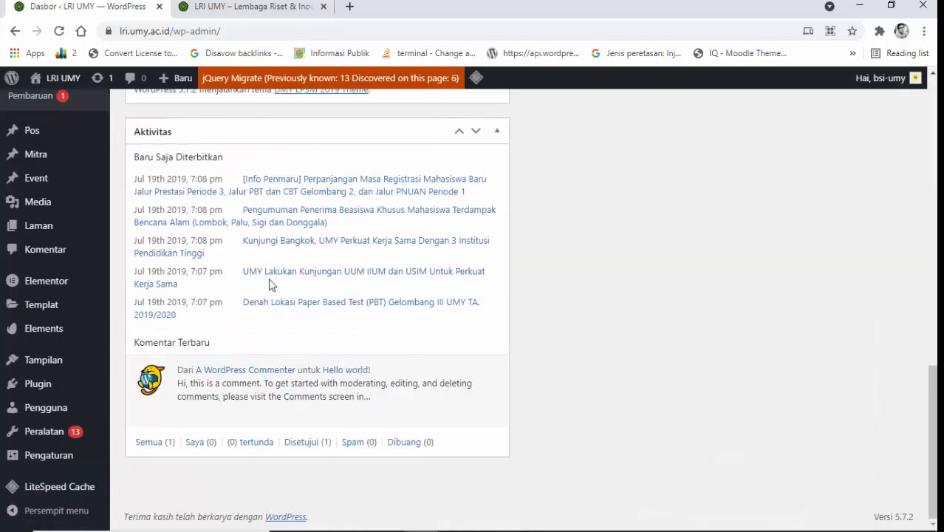
{"action": "scroll", "coordinate": [219, 274], "scroll_direction": "up", "scroll_amount": 7}
{"action": "scroll", "coordinate": [195, 290], "scroll_direction": "up", "scroll_amount": 5}
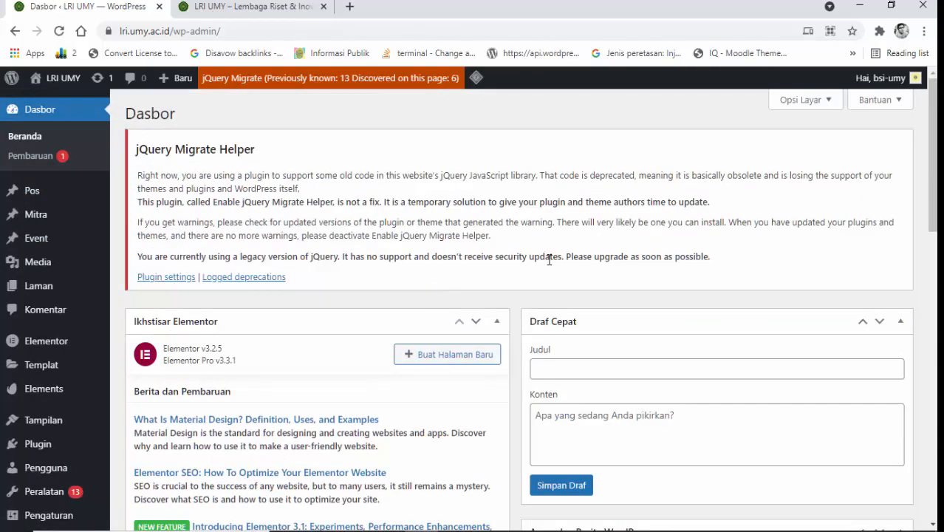
{"action": "scroll", "coordinate": [351, 140], "scroll_direction": "down", "scroll_amount": 7}
{"action": "scroll", "coordinate": [351, 141], "scroll_direction": "down", "scroll_amount": 5}
{"action": "scroll", "coordinate": [340, 264], "scroll_direction": "up", "scroll_amount": 12}
Switch back to the public homepage and examine its navigation menu, banner and About Conference section.
{"action": "left_click", "coordinate": [249, 6]}
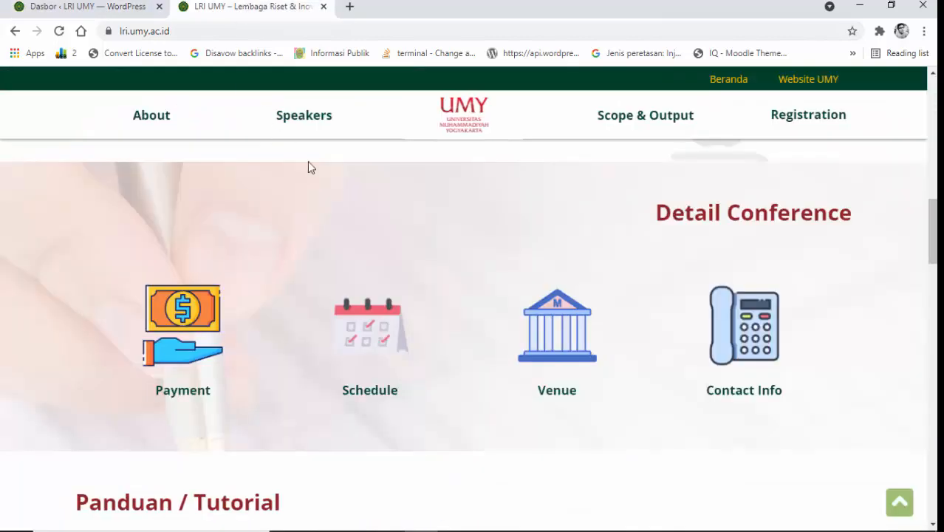
{"action": "scroll", "coordinate": [370, 230], "scroll_direction": "up", "scroll_amount": 10}
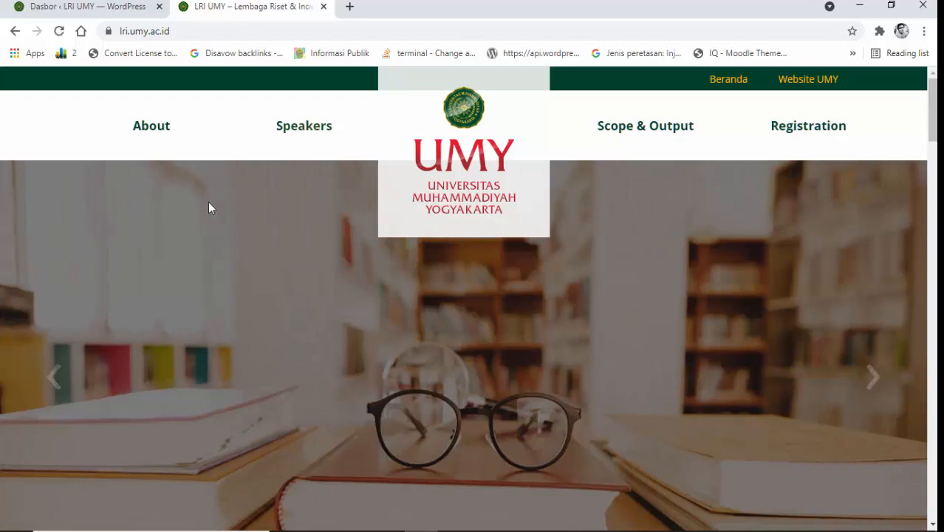
{"action": "scroll", "coordinate": [326, 348], "scroll_direction": "down", "scroll_amount": 8}
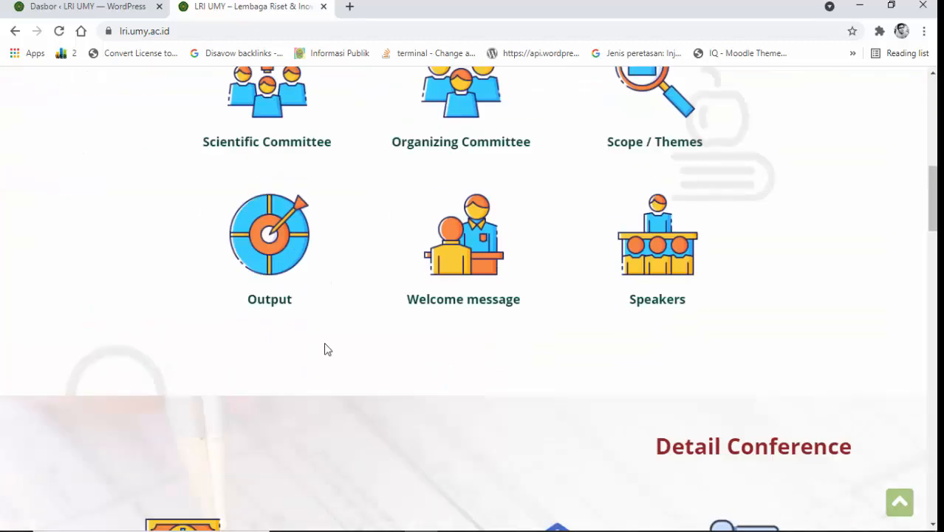
{"action": "scroll", "coordinate": [327, 348], "scroll_direction": "up", "scroll_amount": 8}
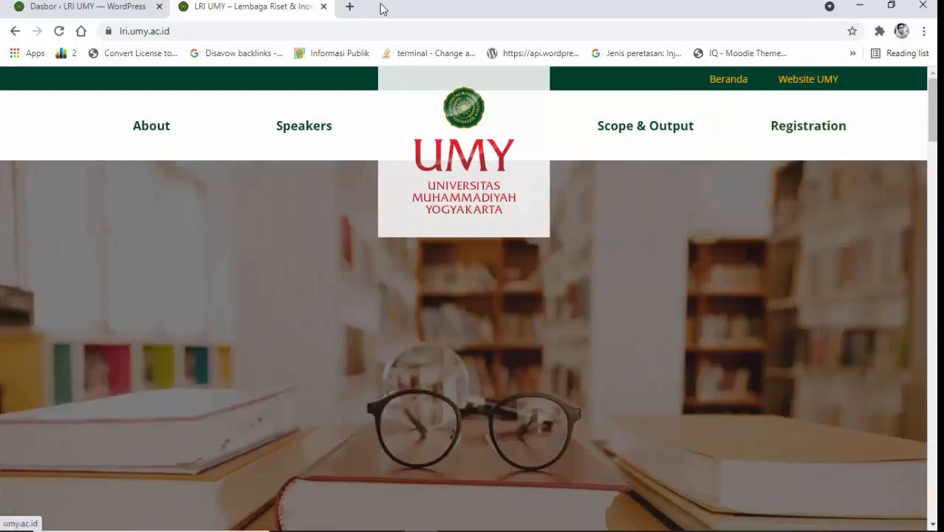
{"action": "scroll", "coordinate": [211, 385], "scroll_direction": "down", "scroll_amount": 6}
{"action": "scroll", "coordinate": [211, 384], "scroll_direction": "up", "scroll_amount": 6}
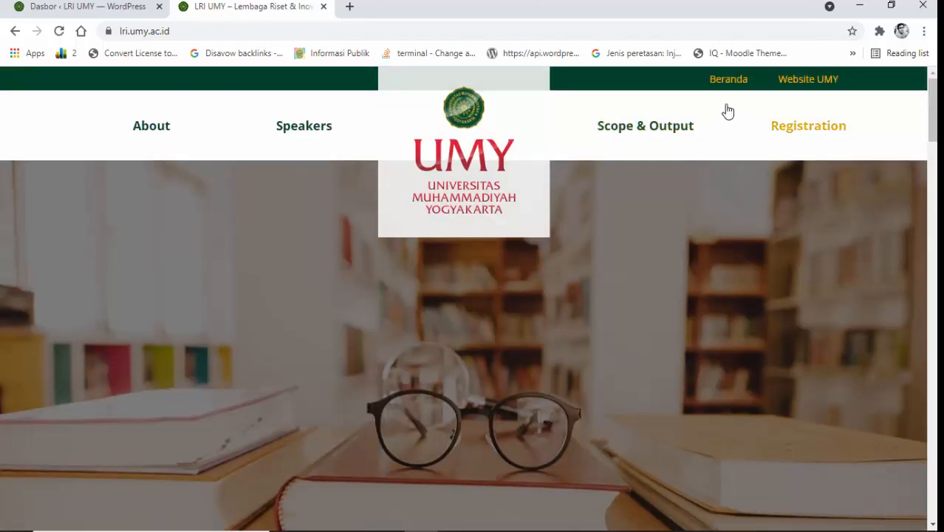
Open the Registrasi guide from the homepage's Panduan / Tutorial section, then return to the top of the homepage.
{"action": "scroll", "coordinate": [584, 166], "scroll_direction": "down", "scroll_amount": 6}
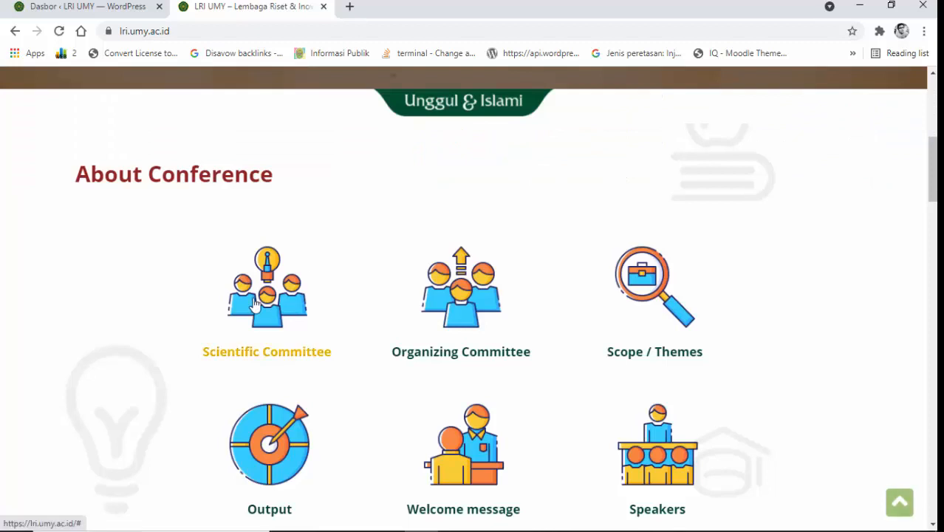
{"action": "scroll", "coordinate": [269, 478], "scroll_direction": "down", "scroll_amount": 10}
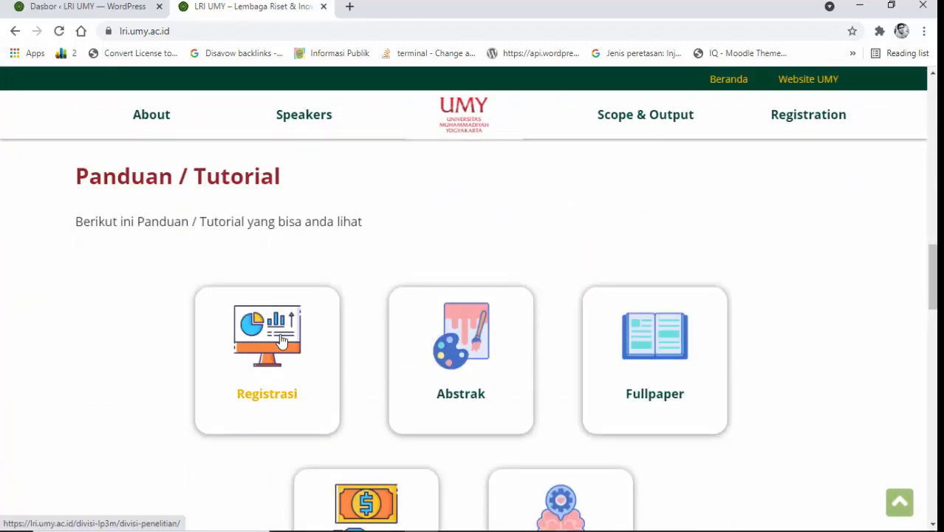
{"action": "left_click", "coordinate": [281, 341]}
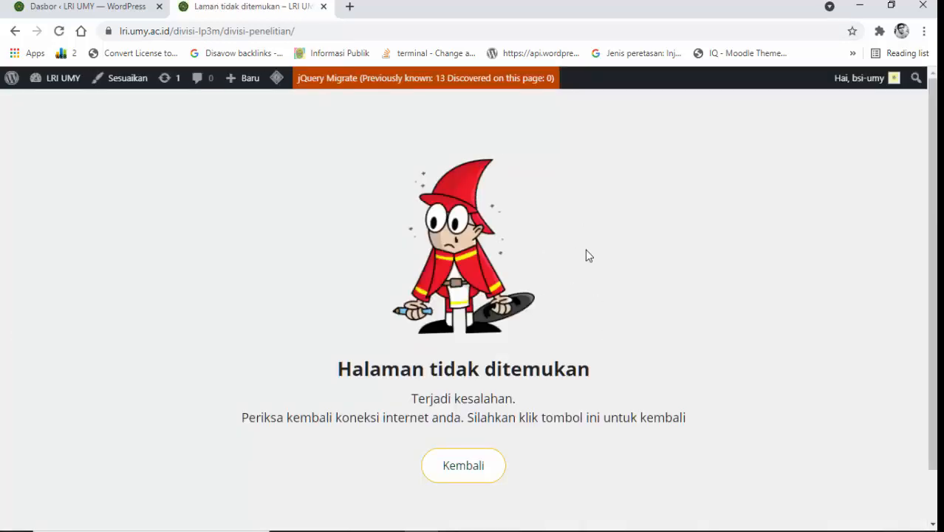
{"action": "left_click", "coordinate": [15, 31]}
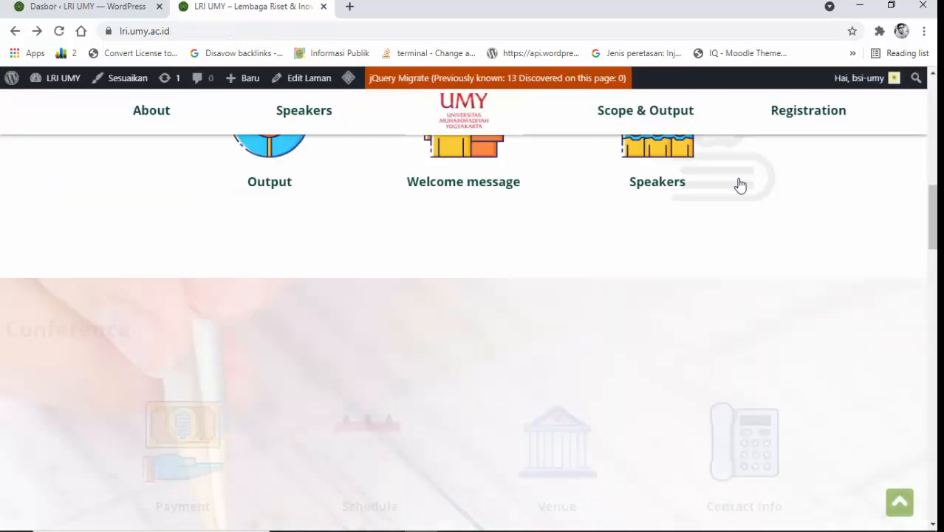
{"action": "scroll", "coordinate": [725, 194], "scroll_direction": "up", "scroll_amount": 10}
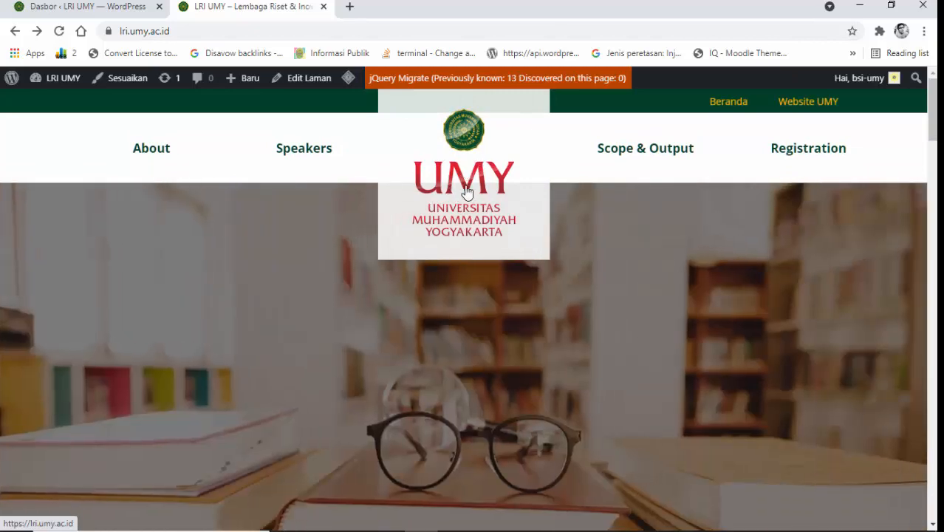
Examine the homepage header with the UMY logo, the navigation menu entries and the banner area beneath it.
{"action": "left_click", "coordinate": [460, 193]}
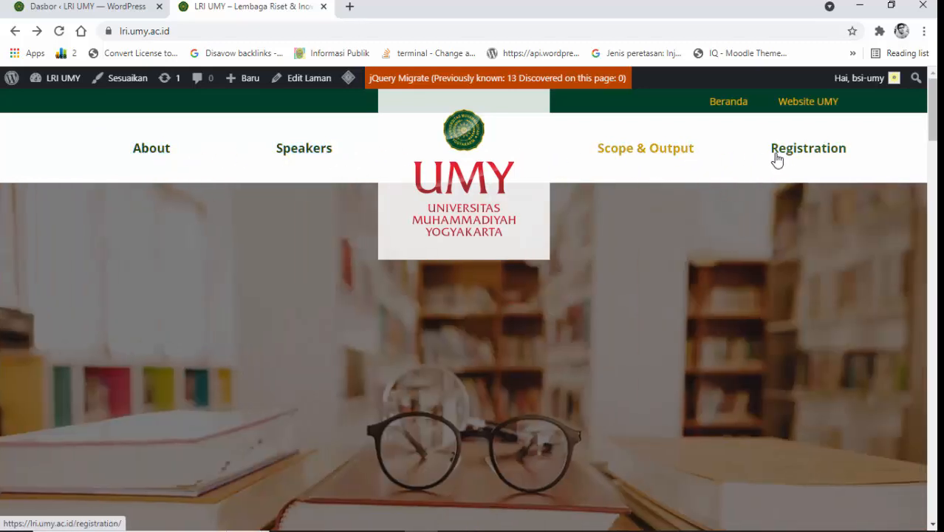
{"action": "scroll", "coordinate": [385, 331], "scroll_direction": "down", "scroll_amount": 1}
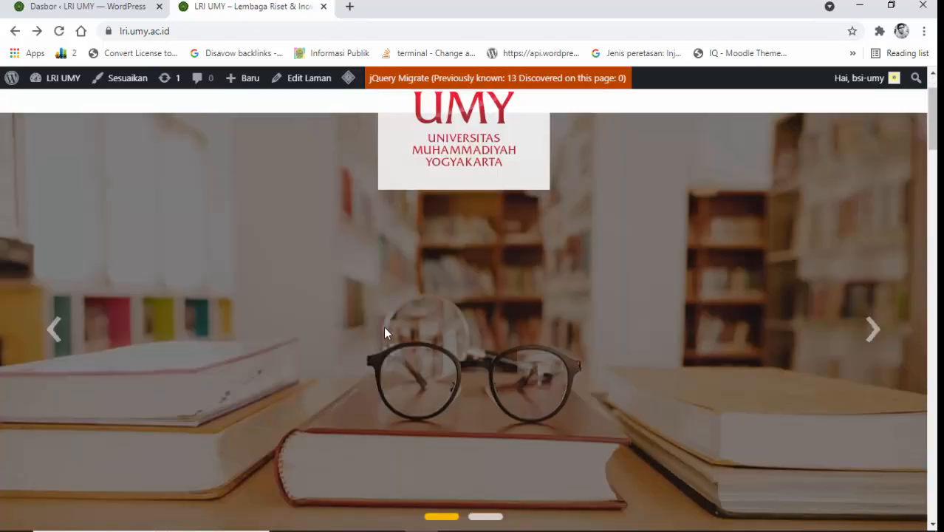
{"action": "scroll", "coordinate": [384, 333], "scroll_direction": "up", "scroll_amount": 1}
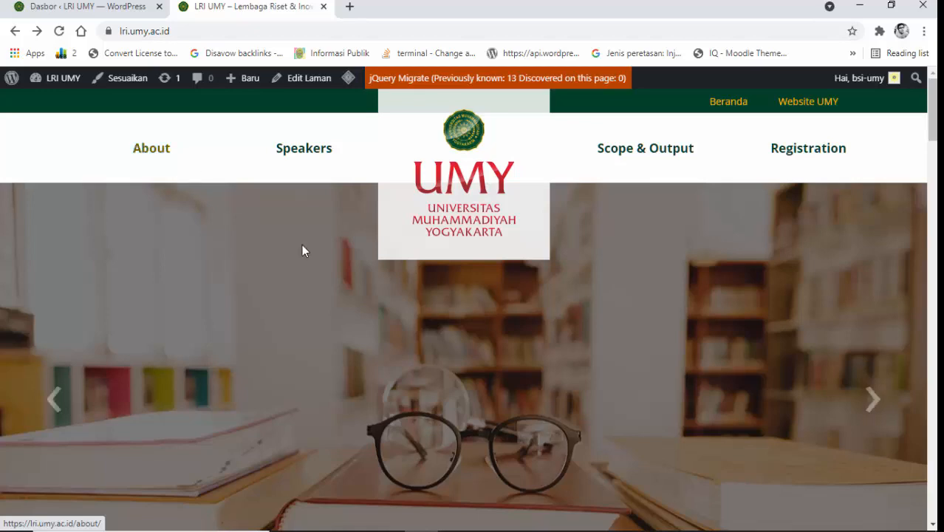
{"action": "scroll", "coordinate": [302, 252], "scroll_direction": "down", "scroll_amount": 1}
{"action": "scroll", "coordinate": [302, 258], "scroll_direction": "up", "scroll_amount": 1}
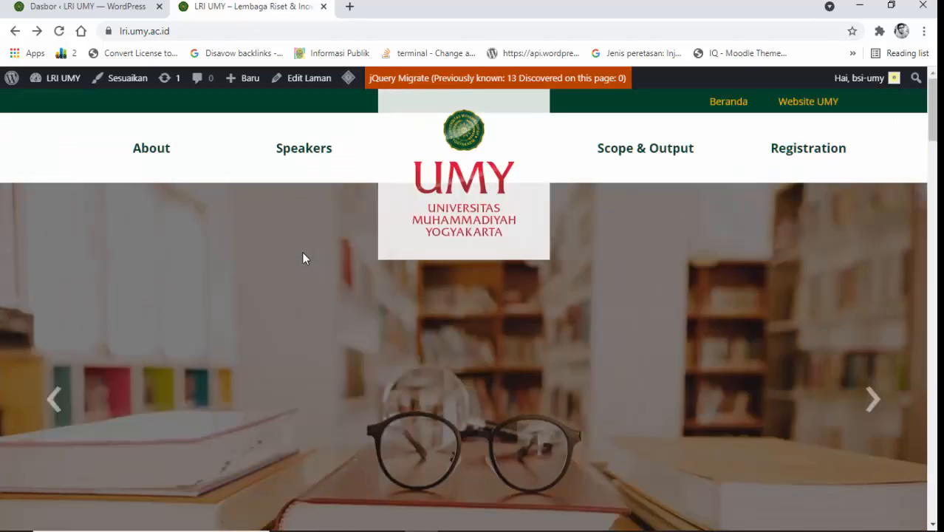
{"action": "scroll", "coordinate": [302, 258], "scroll_direction": "down", "scroll_amount": 5}
{"action": "scroll", "coordinate": [302, 258], "scroll_direction": "up", "scroll_amount": 5}
{"action": "scroll", "coordinate": [326, 359], "scroll_direction": "down", "scroll_amount": 1}
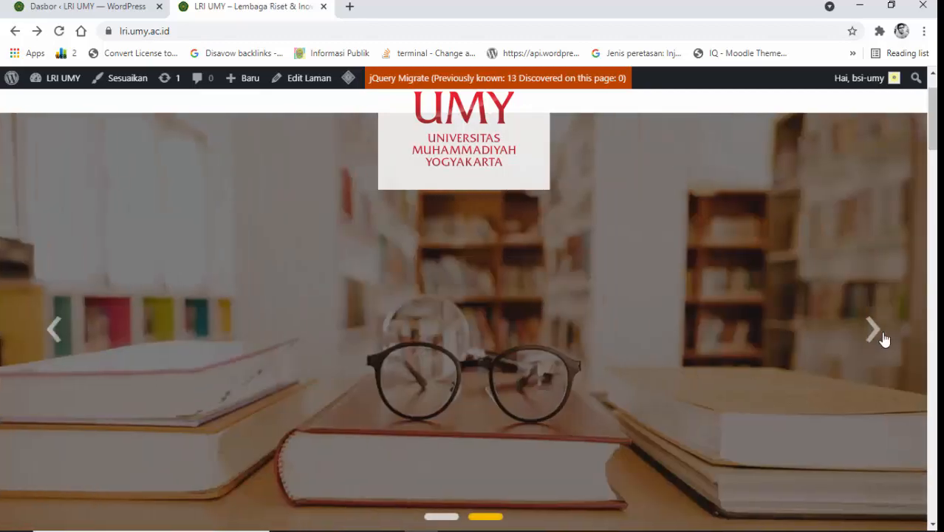
Advance repeatedly through the slides of the homepage banner.
{"action": "left_click", "coordinate": [876, 338]}
{"action": "left_click", "coordinate": [876, 339]}
{"action": "left_click", "coordinate": [877, 339]}
{"action": "left_click", "coordinate": [876, 339]}
{"action": "left_click", "coordinate": [877, 338]}
{"action": "left_click", "coordinate": [876, 339]}
{"action": "left_click", "coordinate": [877, 339]}
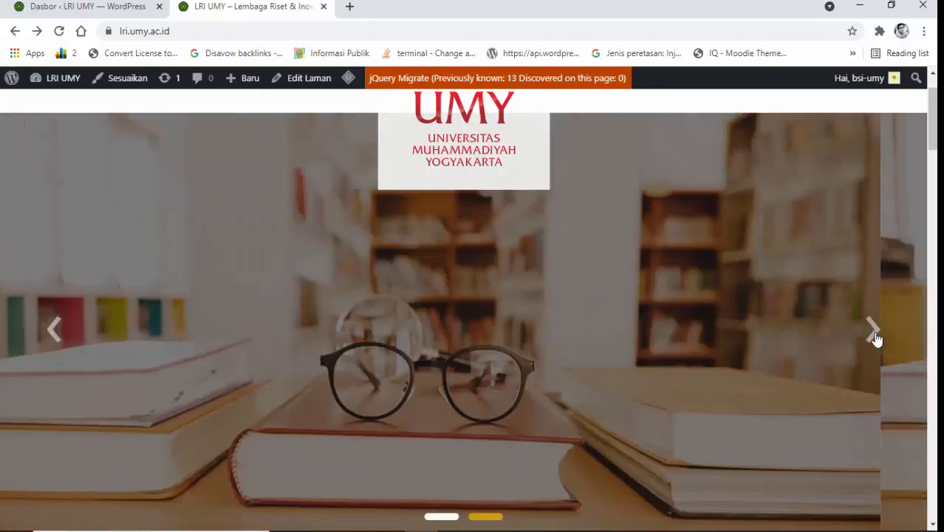
{"action": "left_click", "coordinate": [877, 338]}
{"action": "left_click", "coordinate": [877, 339]}
{"action": "left_click", "coordinate": [876, 338]}
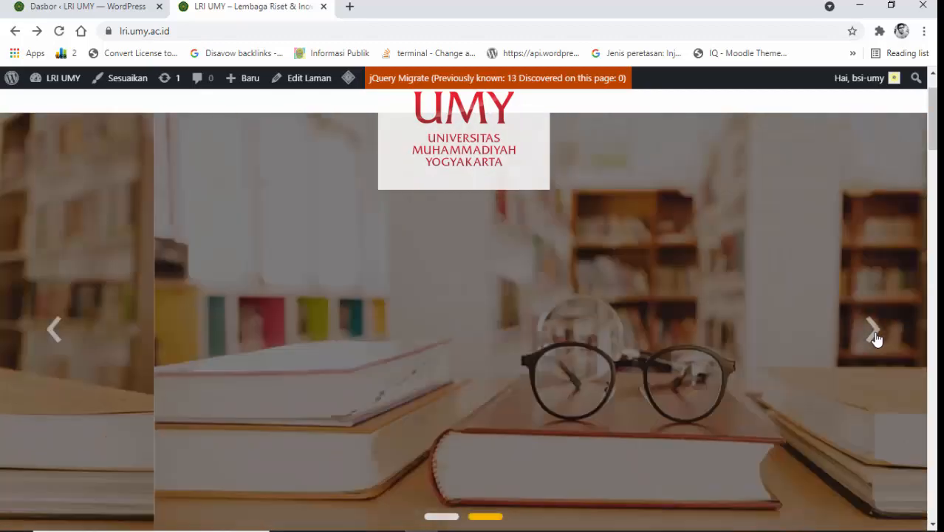
{"action": "left_click", "coordinate": [877, 338]}
{"action": "left_click", "coordinate": [877, 339]}
Examine how the homepage runs from the header and banner down to the About Conference section.
{"action": "scroll", "coordinate": [866, 337], "scroll_direction": "down", "scroll_amount": 3}
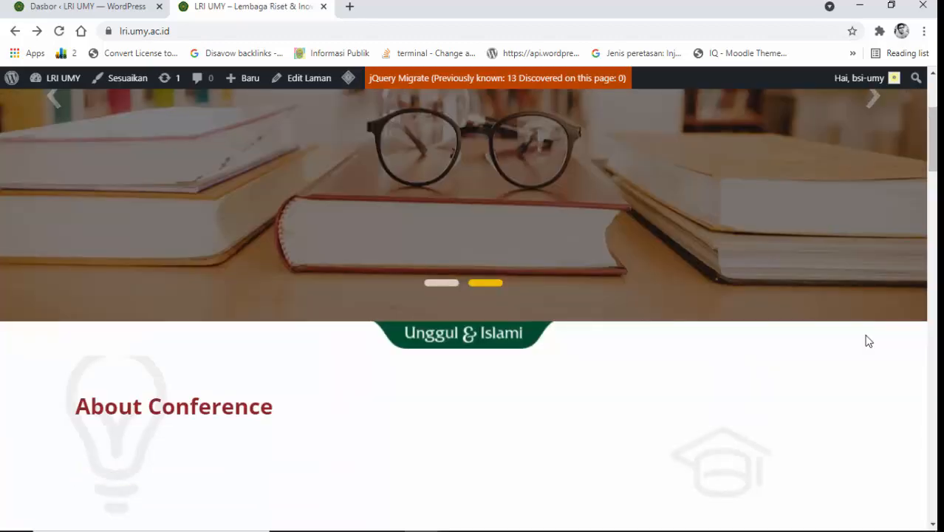
{"action": "scroll", "coordinate": [759, 343], "scroll_direction": "up", "scroll_amount": 4}
{"action": "scroll", "coordinate": [704, 329], "scroll_direction": "down", "scroll_amount": 3}
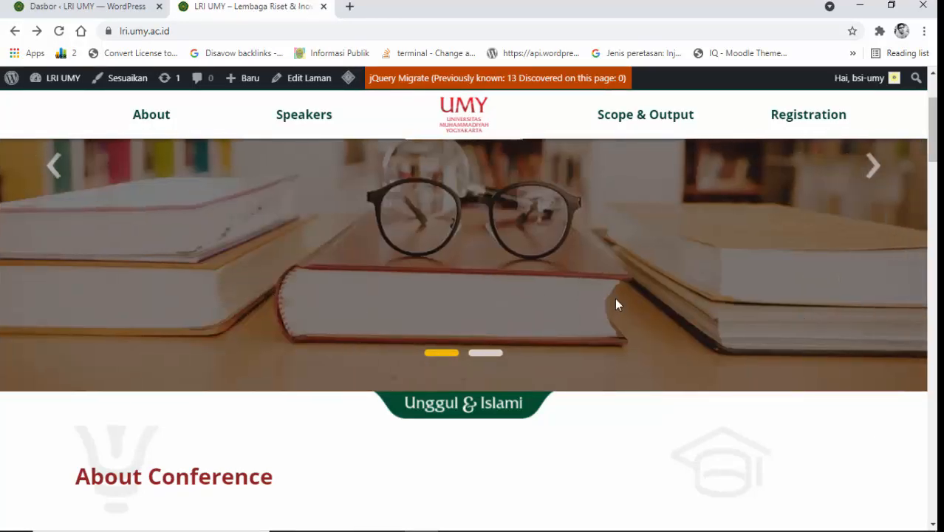
{"action": "scroll", "coordinate": [618, 304], "scroll_direction": "up", "scroll_amount": 3}
{"action": "scroll", "coordinate": [703, 190], "scroll_direction": "down", "scroll_amount": 1}
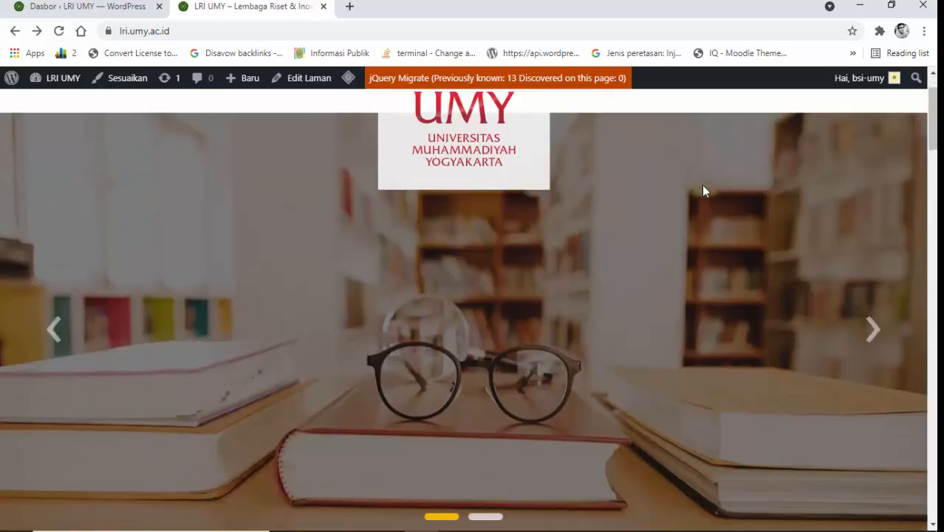
{"action": "scroll", "coordinate": [703, 189], "scroll_direction": "down", "scroll_amount": 3}
{"action": "scroll", "coordinate": [706, 185], "scroll_direction": "up", "scroll_amount": 5}
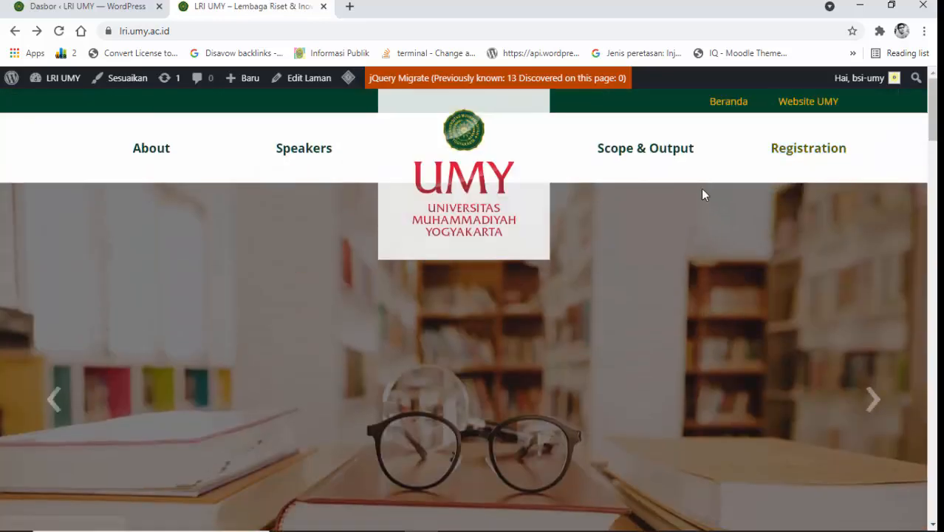
{"action": "scroll", "coordinate": [704, 194], "scroll_direction": "down", "scroll_amount": 4}
{"action": "scroll", "coordinate": [704, 205], "scroll_direction": "up", "scroll_amount": 4}
{"action": "scroll", "coordinate": [704, 204], "scroll_direction": "down", "scroll_amount": 4}
{"action": "scroll", "coordinate": [702, 208], "scroll_direction": "down", "scroll_amount": 4}
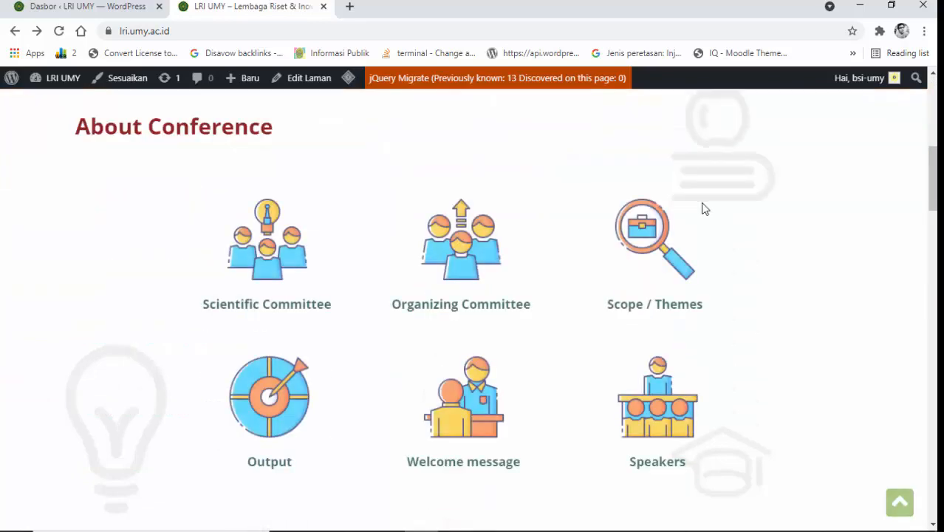
{"action": "scroll", "coordinate": [702, 207], "scroll_direction": "up", "scroll_amount": 7}
Highlight the About Conference heading and review the section's items, from Scientific Committee to Speakers.
{"action": "scroll", "coordinate": [700, 209], "scroll_direction": "down", "scroll_amount": 4}
{"action": "scroll", "coordinate": [699, 209], "scroll_direction": "down", "scroll_amount": 2}
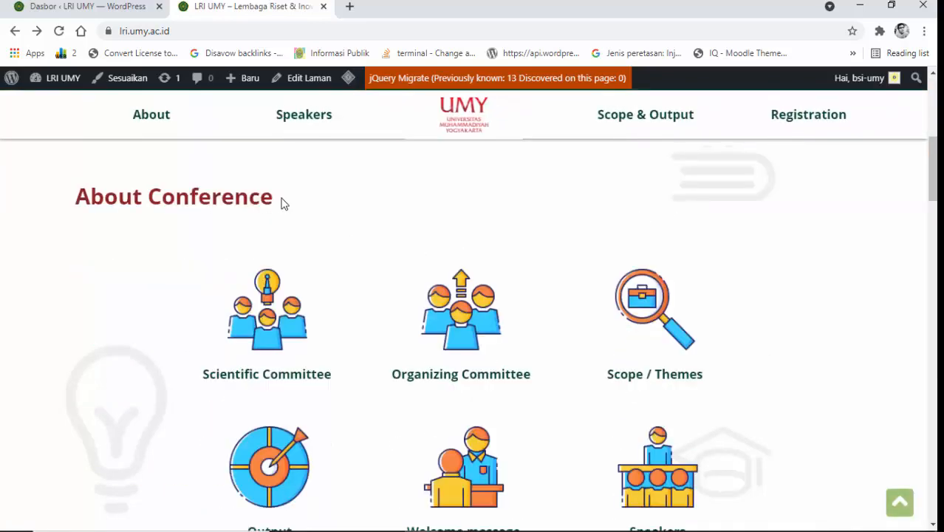
{"action": "left_click_drag", "start_coordinate": [281, 204], "coordinate": [73, 191]}
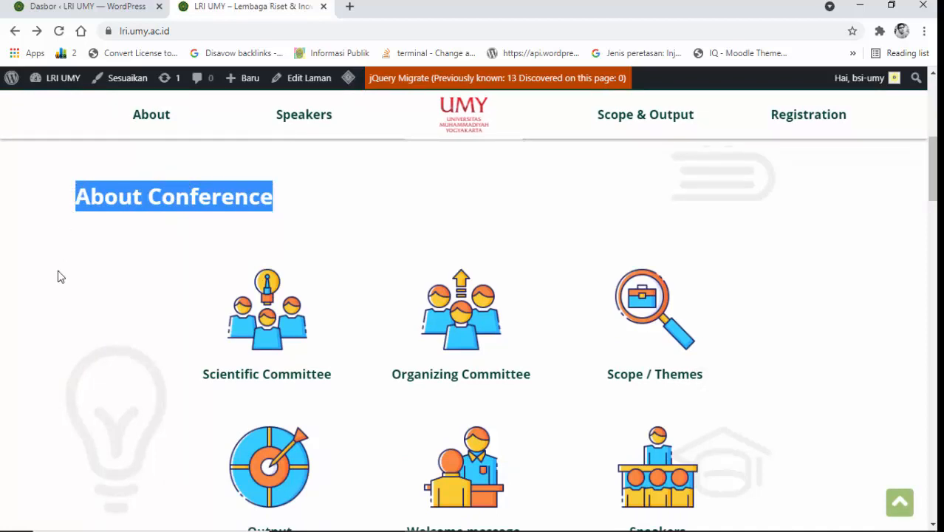
{"action": "scroll", "coordinate": [60, 272], "scroll_direction": "down", "scroll_amount": 1}
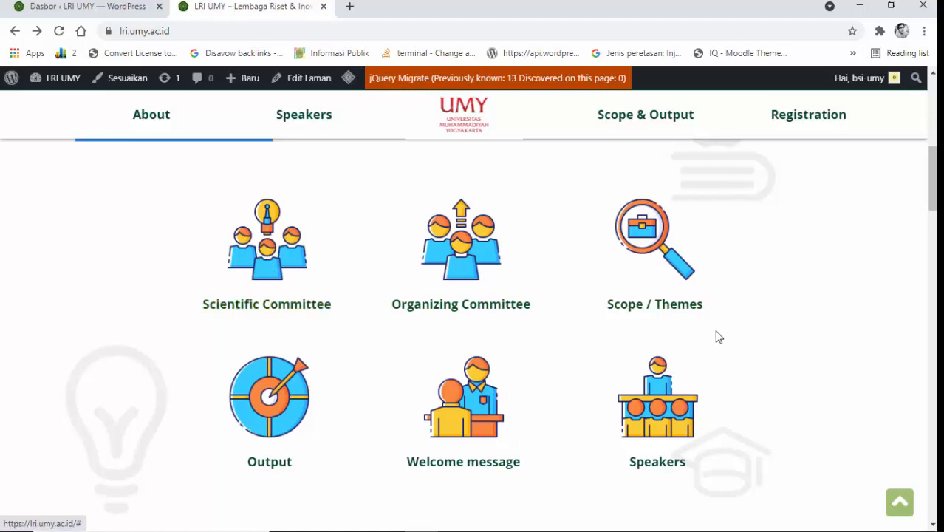
Highlight the Detail Conference heading and review its Payment, Schedule, Venue and Contact Info items.
{"action": "scroll", "coordinate": [292, 369], "scroll_direction": "down", "scroll_amount": 4}
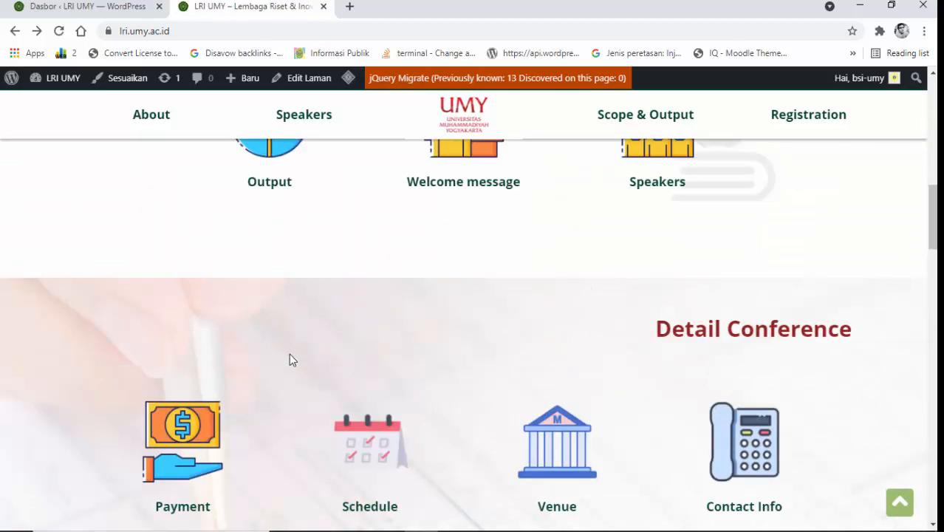
{"action": "left_click_drag", "start_coordinate": [642, 334], "coordinate": [870, 334]}
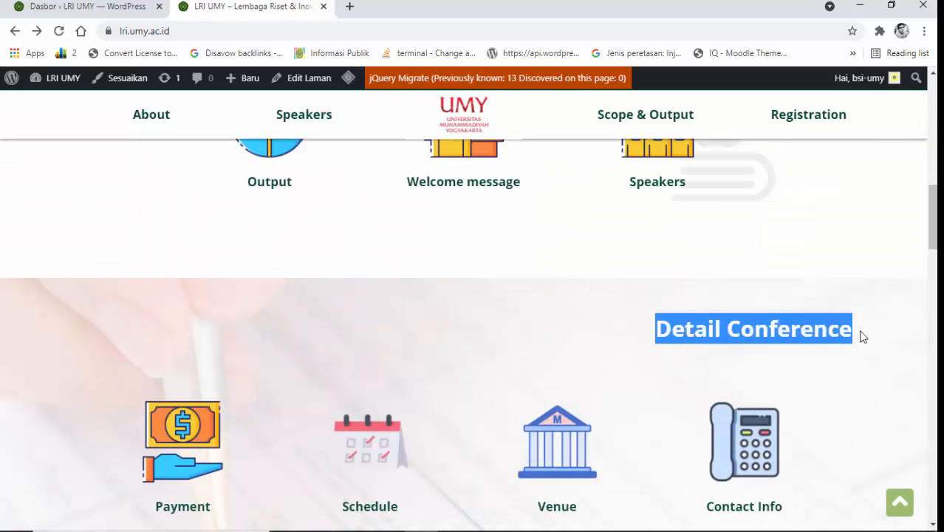
{"action": "left_click_drag", "start_coordinate": [651, 333], "coordinate": [869, 338]}
{"action": "left_click", "coordinate": [870, 339]}
{"action": "scroll", "coordinate": [861, 336], "scroll_direction": "down", "scroll_amount": 3}
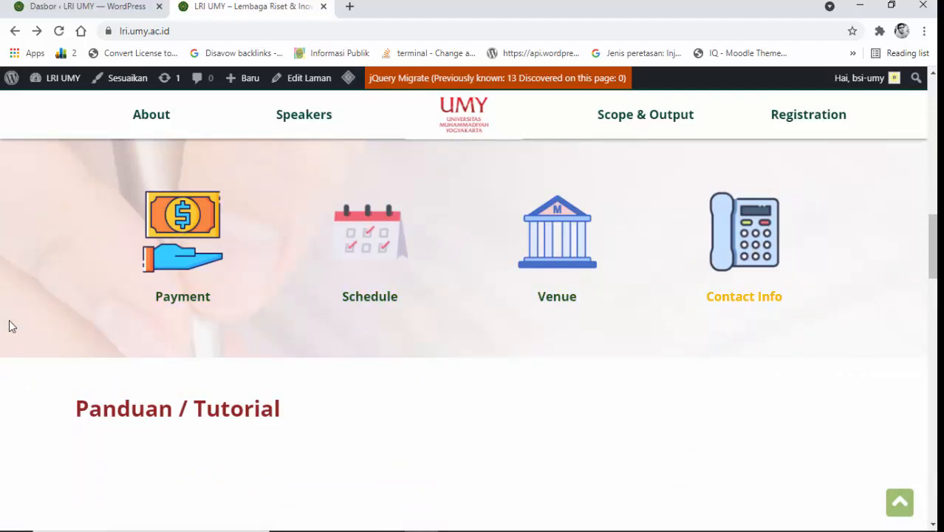
Highlight the Panduan / Tutorial heading and its description, and review the guide cards from Registrasi to Trouble.
{"action": "scroll", "coordinate": [9, 329], "scroll_direction": "down", "scroll_amount": 2}
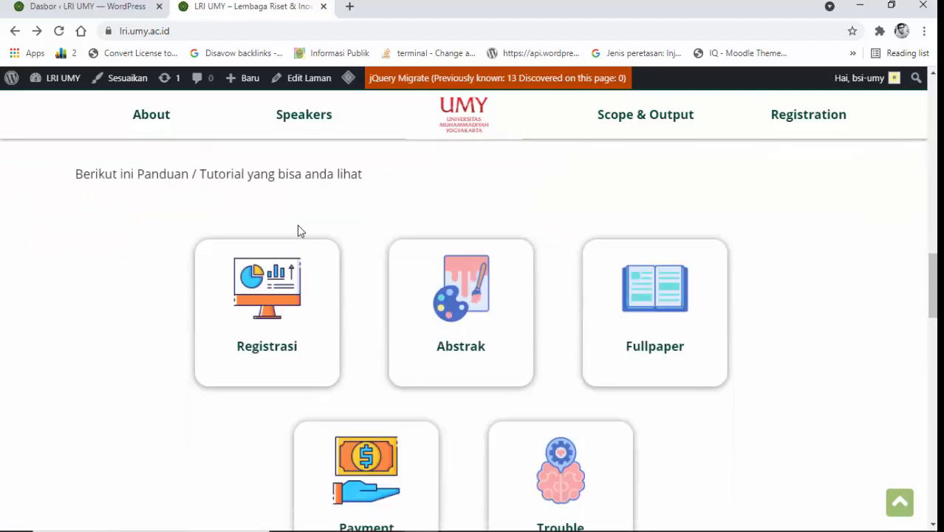
{"action": "scroll", "coordinate": [299, 230], "scroll_direction": "down", "scroll_amount": 1}
{"action": "scroll", "coordinate": [194, 257], "scroll_direction": "up", "scroll_amount": 1}
{"action": "left_click_drag", "start_coordinate": [65, 212], "coordinate": [316, 205]}
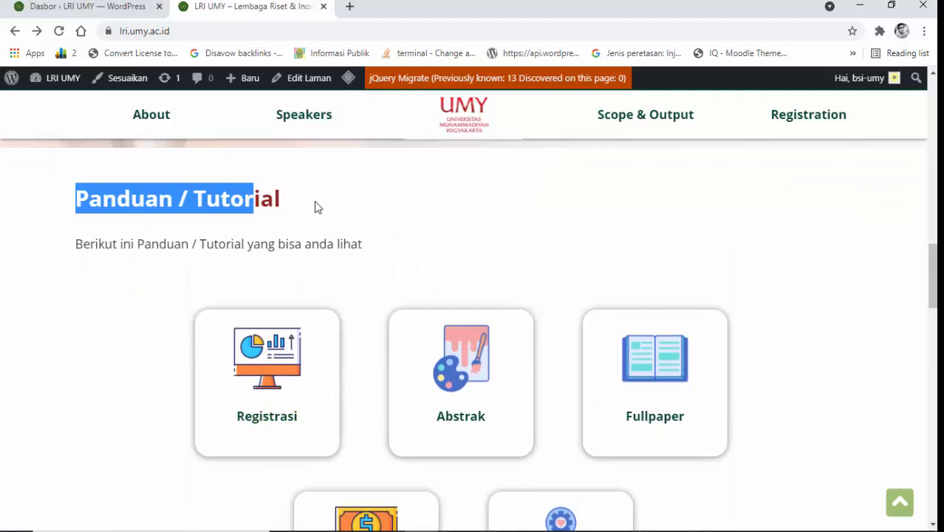
{"action": "left_click", "coordinate": [79, 244]}
{"action": "left_click_drag", "start_coordinate": [79, 243], "coordinate": [410, 250]}
{"action": "left_click", "coordinate": [434, 249]}
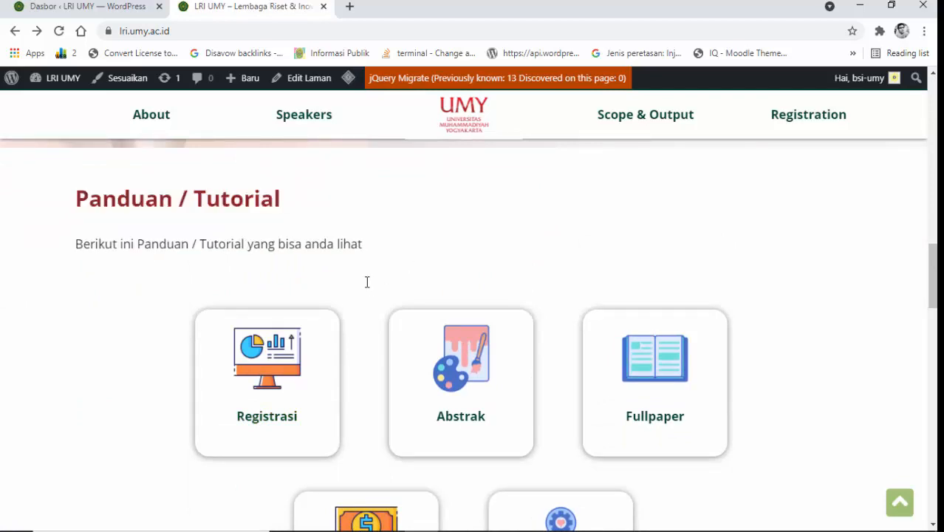
{"action": "scroll", "coordinate": [198, 255], "scroll_direction": "down", "scroll_amount": 2}
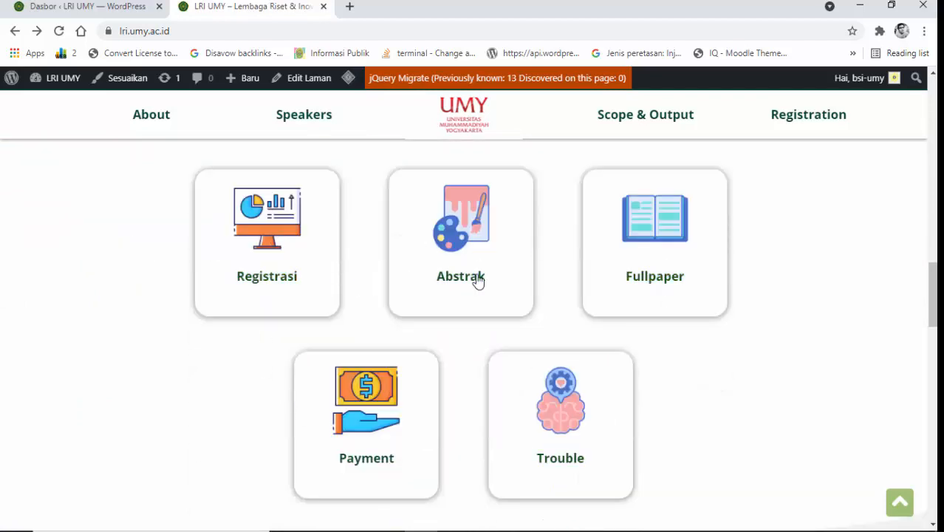
Examine the Berita section's news cards and the link to further news below them.
{"action": "scroll", "coordinate": [477, 288], "scroll_direction": "down", "scroll_amount": 6}
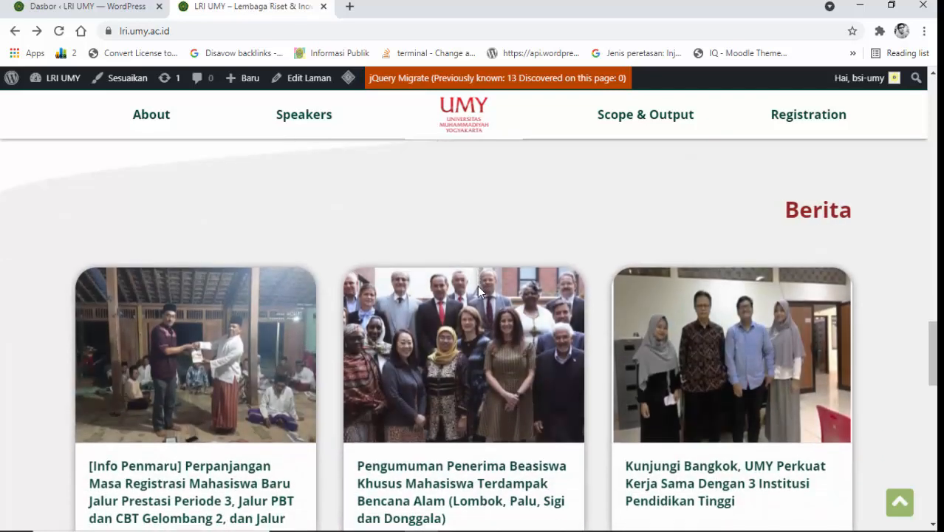
{"action": "scroll", "coordinate": [477, 293], "scroll_direction": "down", "scroll_amount": 2}
{"action": "scroll", "coordinate": [446, 295], "scroll_direction": "up", "scroll_amount": 2}
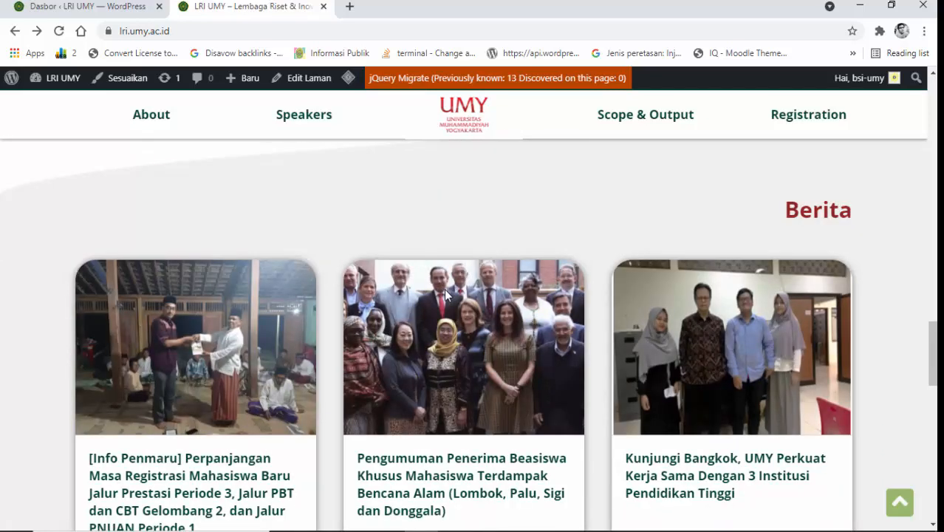
{"action": "scroll", "coordinate": [448, 296], "scroll_direction": "down", "scroll_amount": 1}
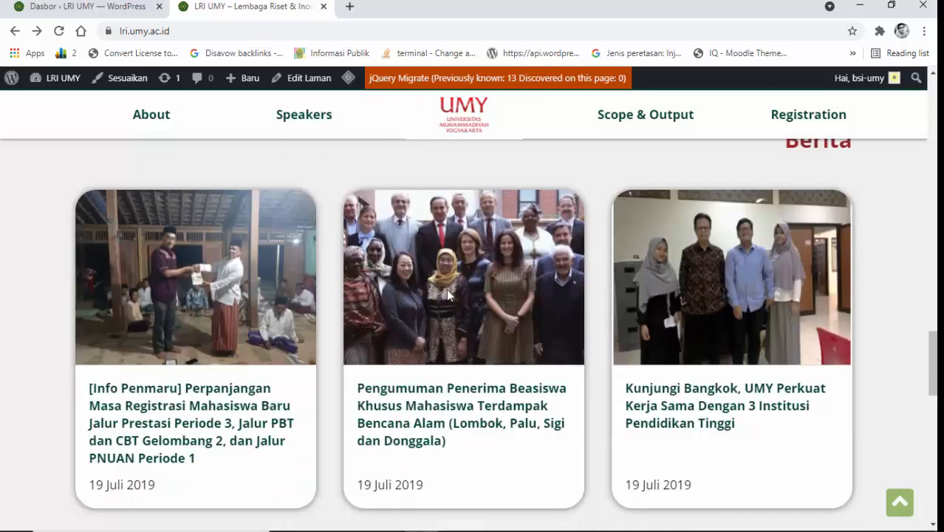
{"action": "scroll", "coordinate": [619, 399], "scroll_direction": "down", "scroll_amount": 1}
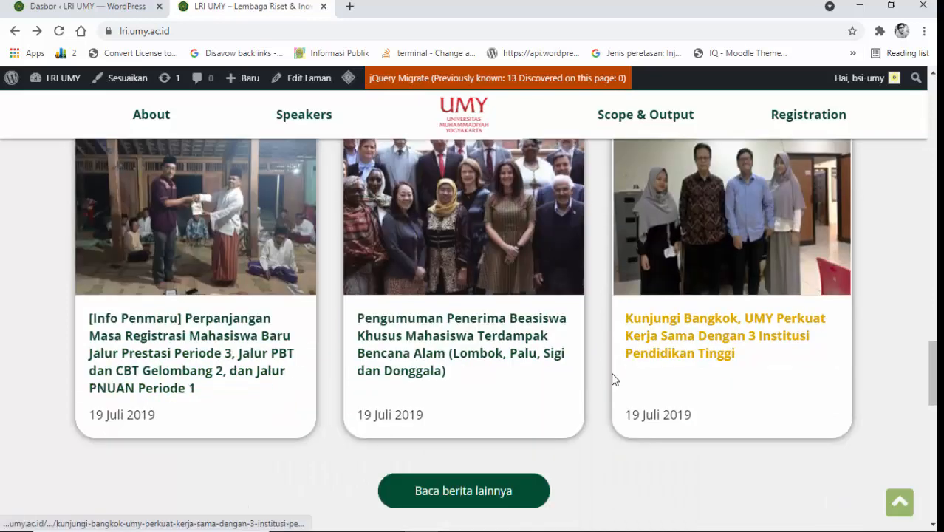
{"action": "scroll", "coordinate": [658, 344], "scroll_direction": "down", "scroll_amount": 3}
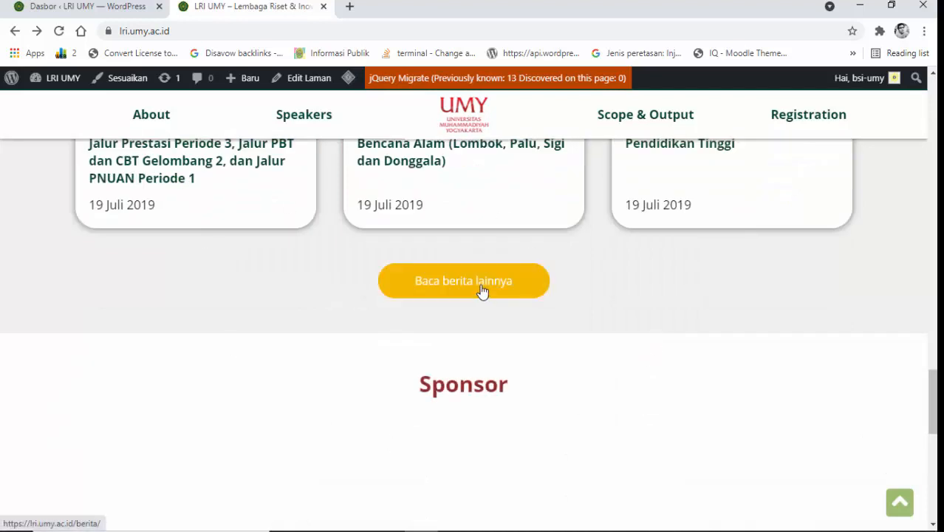
Review the homepage's Sponsor and Sosial Media sections, highlighting their headings.
{"action": "scroll", "coordinate": [481, 292], "scroll_direction": "down", "scroll_amount": 2}
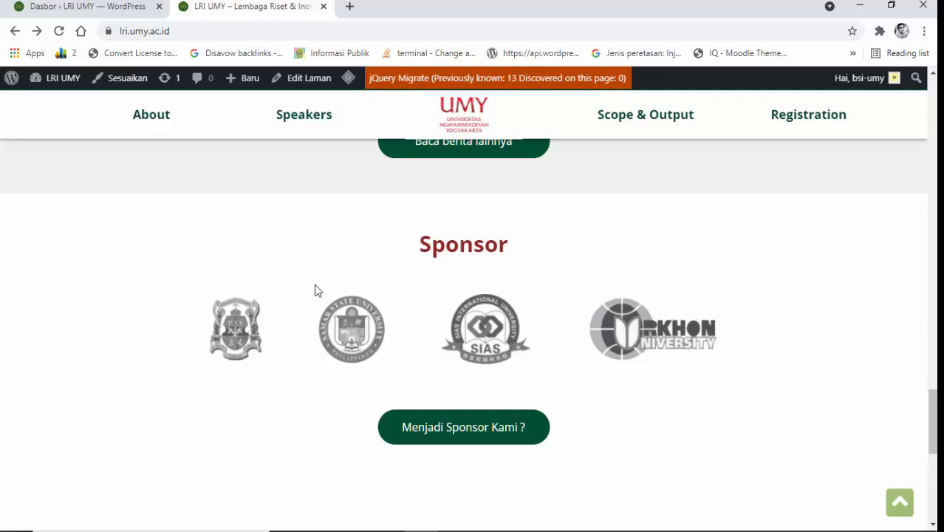
{"action": "left_click_drag", "start_coordinate": [418, 239], "coordinate": [533, 249]}
{"action": "left_click_drag", "start_coordinate": [409, 251], "coordinate": [546, 249]}
{"action": "left_click_drag", "start_coordinate": [387, 257], "coordinate": [560, 259]}
{"action": "scroll", "coordinate": [560, 259], "scroll_direction": "down", "scroll_amount": 4}
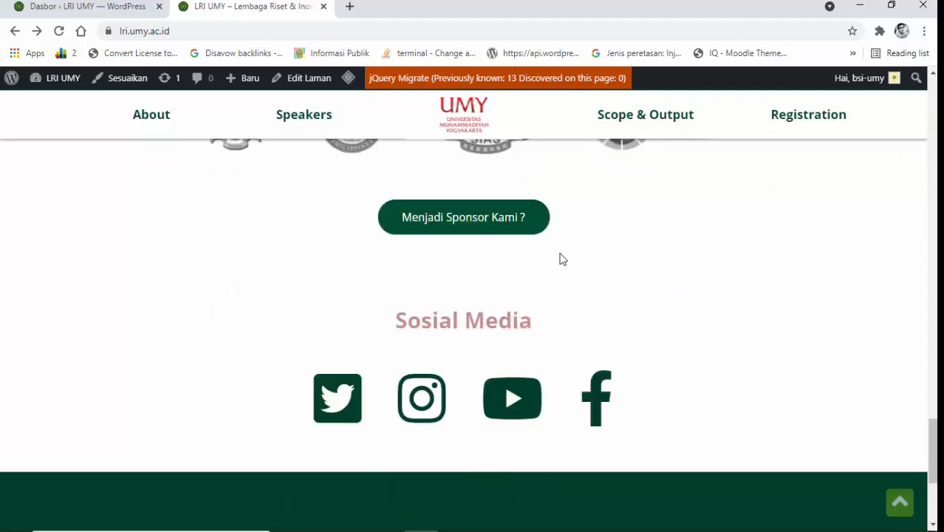
{"action": "left_click_drag", "start_coordinate": [391, 260], "coordinate": [578, 256]}
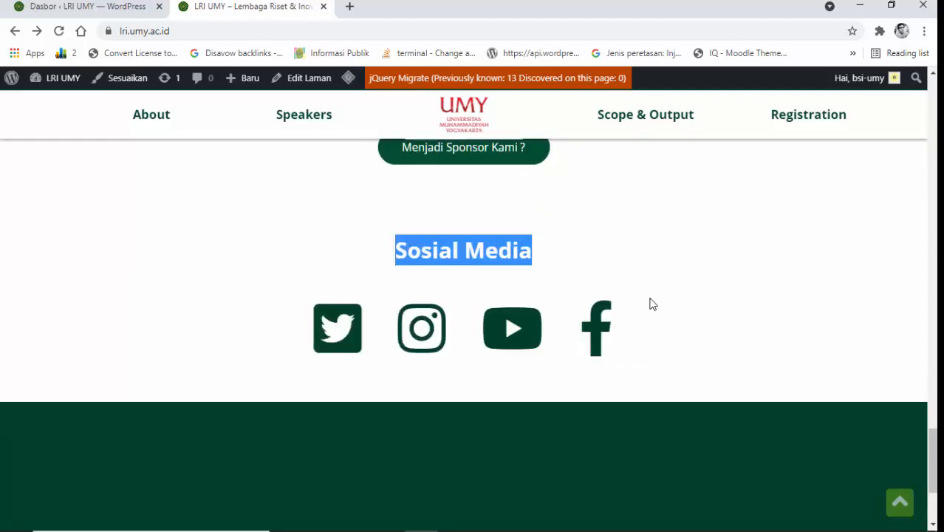
Review the homepage footer, highlighting the Hubungi kami contact details and the Informasi dan layanan lainnya heading, and return to the page top.
{"action": "left_click", "coordinate": [368, 403]}
{"action": "scroll", "coordinate": [363, 428], "scroll_direction": "down", "scroll_amount": 3}
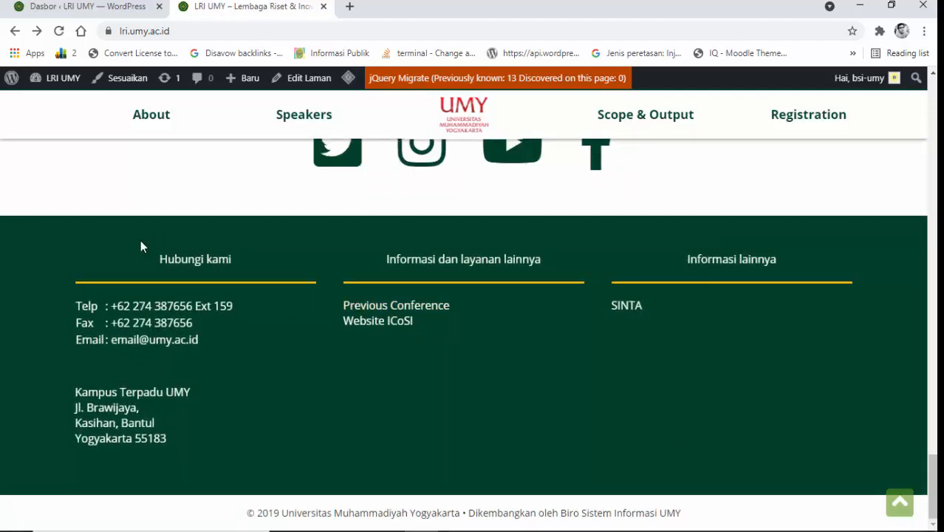
{"action": "left_click_drag", "start_coordinate": [163, 268], "coordinate": [201, 454]}
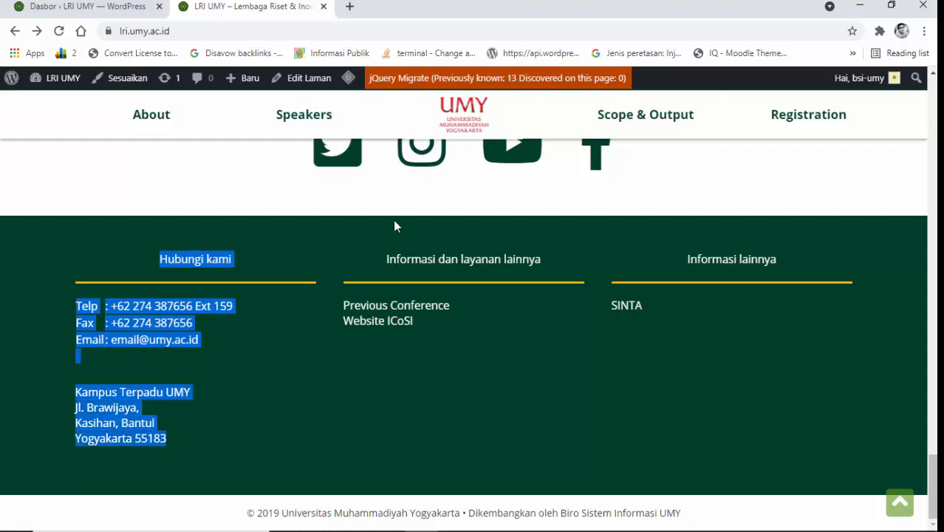
{"action": "mouse_move", "coordinate": [392, 264]}
{"action": "left_mouse_down"}
{"action": "mouse_move", "coordinate": [460, 401]}
{"action": "mouse_move", "coordinate": [399, 249]}
{"action": "left_mouse_up"}
{"action": "left_click", "coordinate": [726, 353]}
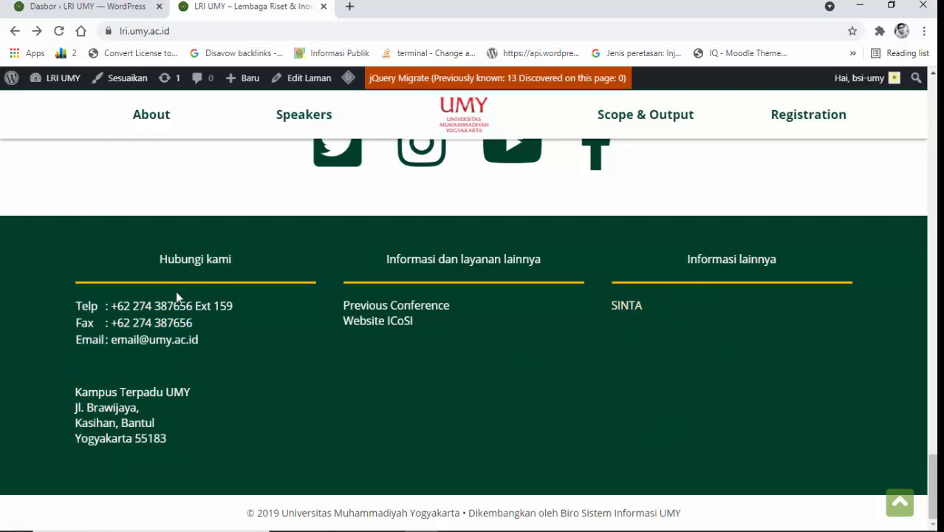
{"action": "left_click_drag", "start_coordinate": [74, 314], "coordinate": [186, 449]}
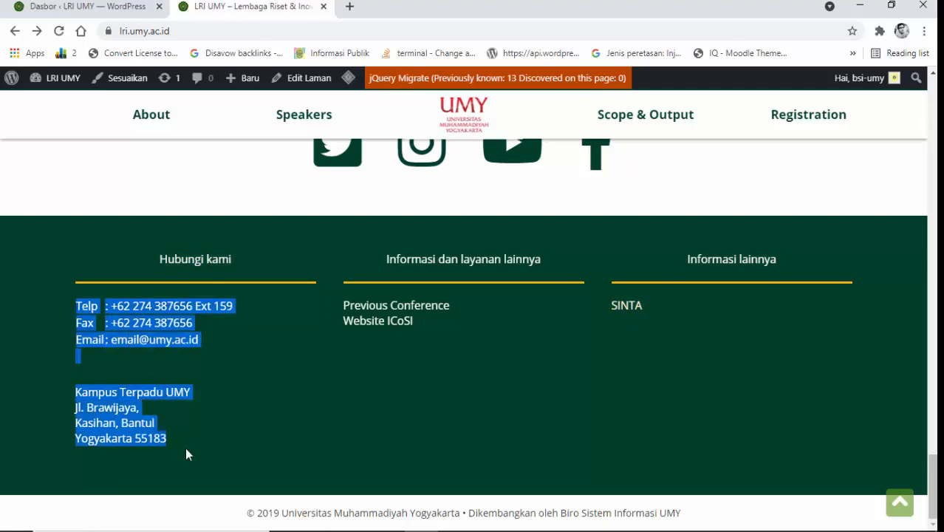
{"action": "left_click", "coordinate": [196, 451]}
{"action": "left_click_drag", "start_coordinate": [160, 259], "coordinate": [275, 269]}
{"action": "left_click_drag", "start_coordinate": [382, 260], "coordinate": [564, 338]}
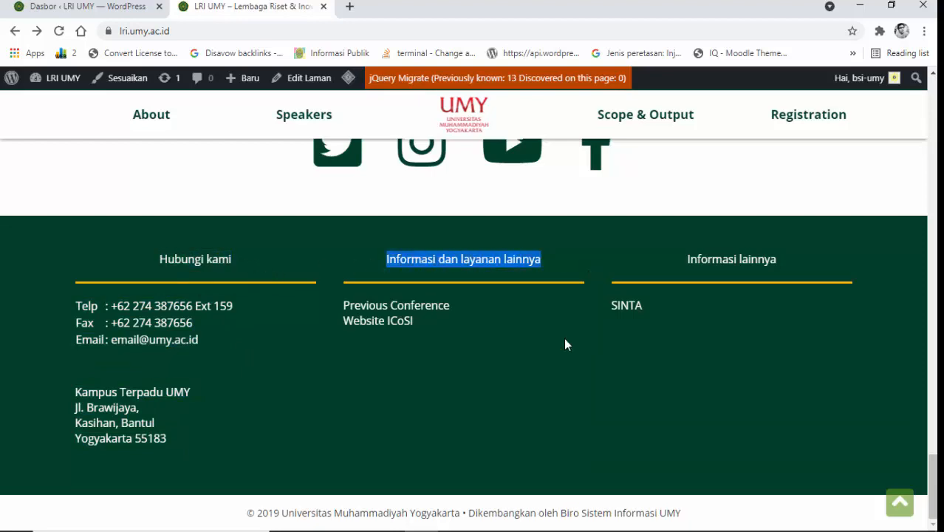
{"action": "scroll", "coordinate": [565, 397], "scroll_direction": "up", "scroll_amount": 8}
{"action": "scroll", "coordinate": [557, 382], "scroll_direction": "up", "scroll_amount": 15}
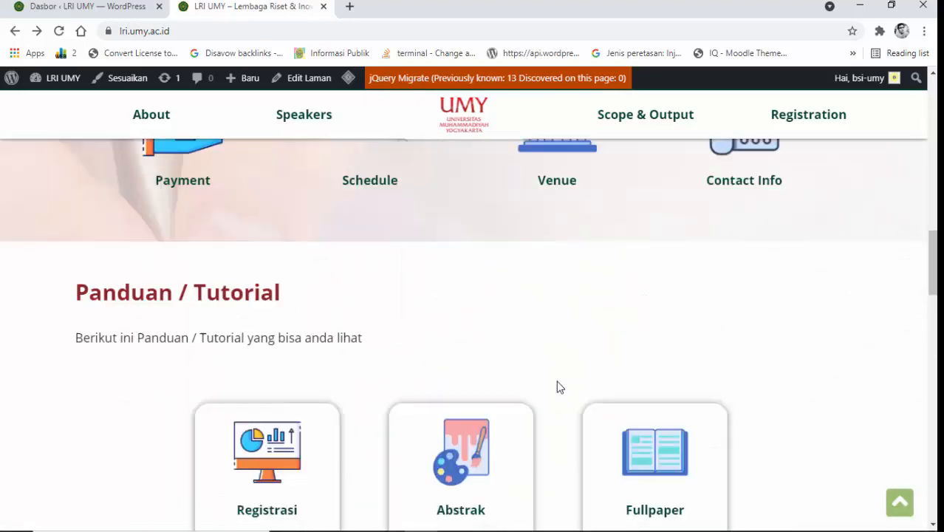
{"action": "scroll", "coordinate": [557, 379], "scroll_direction": "down", "scroll_amount": 3}
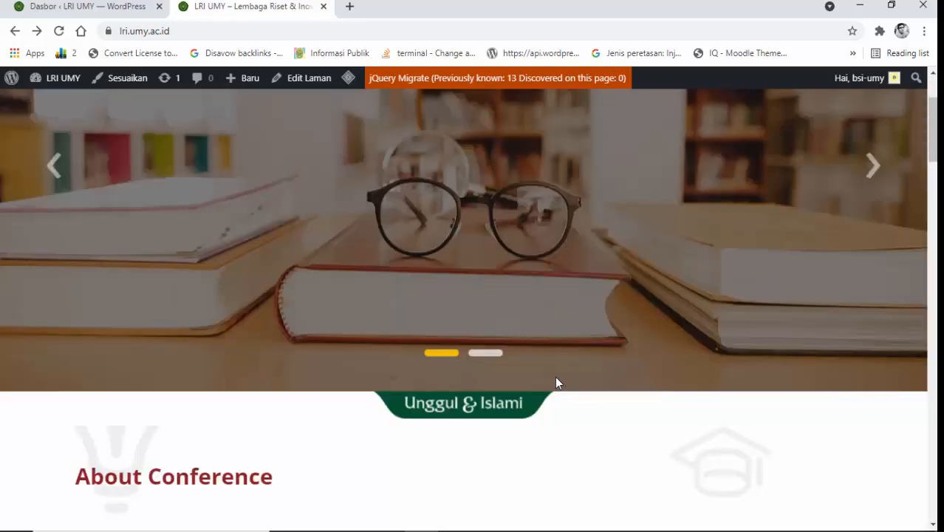
{"action": "scroll", "coordinate": [555, 377], "scroll_direction": "up", "scroll_amount": 3}
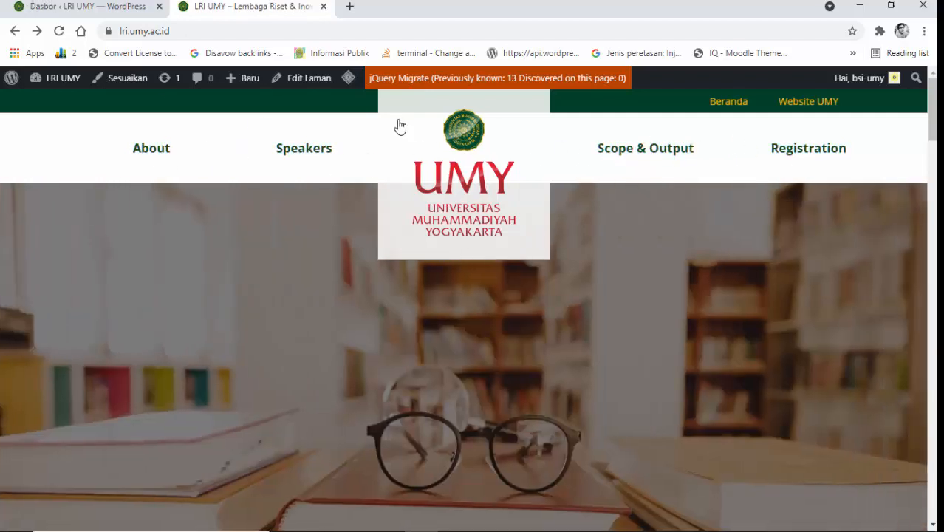
Return to the WordPress dashboard and open the list of all pages (Semua Laman).
{"action": "left_click", "coordinate": [86, 4]}
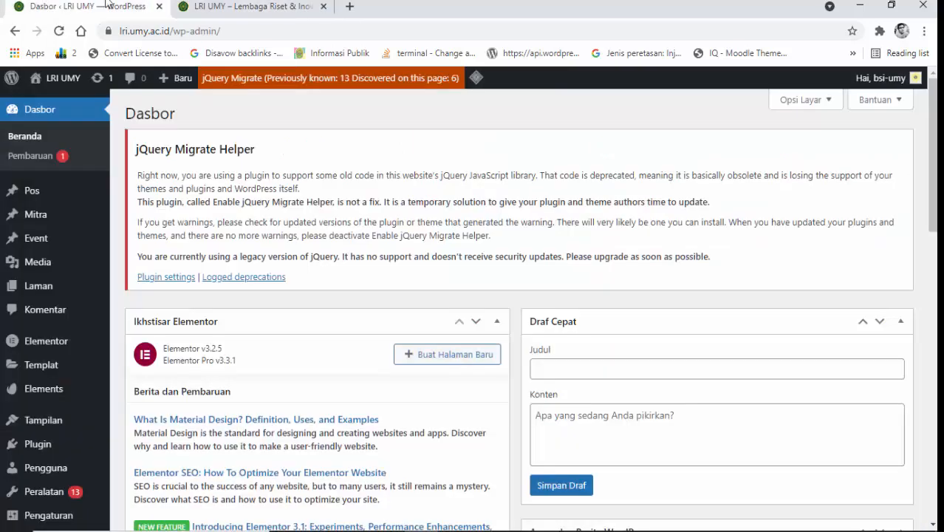
{"action": "mouse_move", "coordinate": [43, 288]}
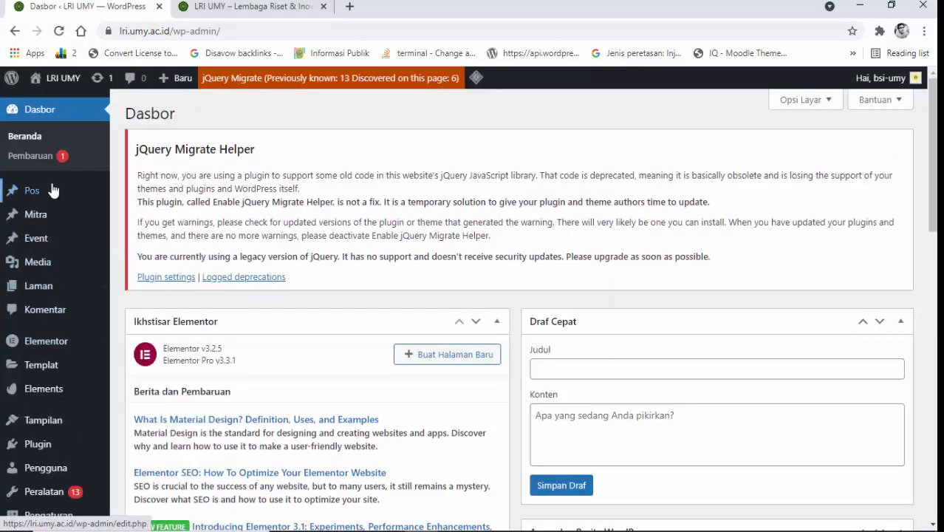
{"action": "mouse_move", "coordinate": [74, 290]}
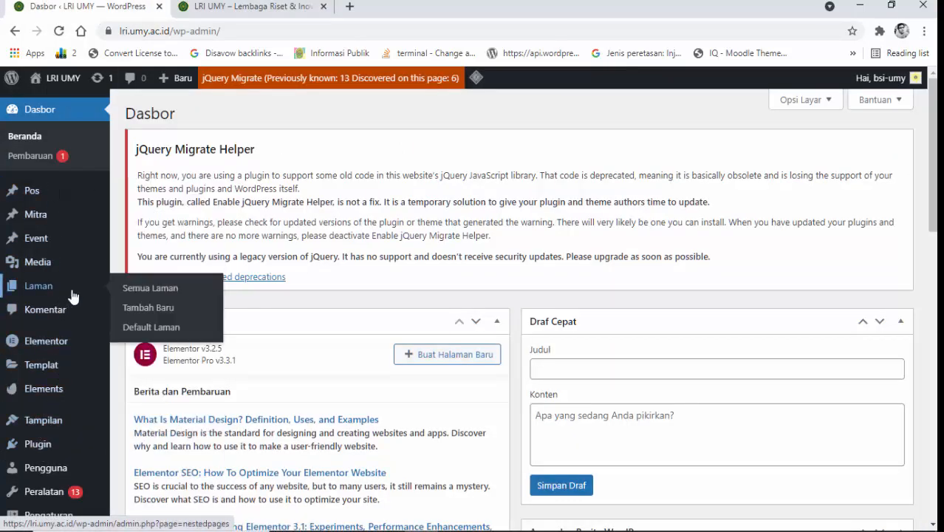
{"action": "left_click", "coordinate": [156, 289]}
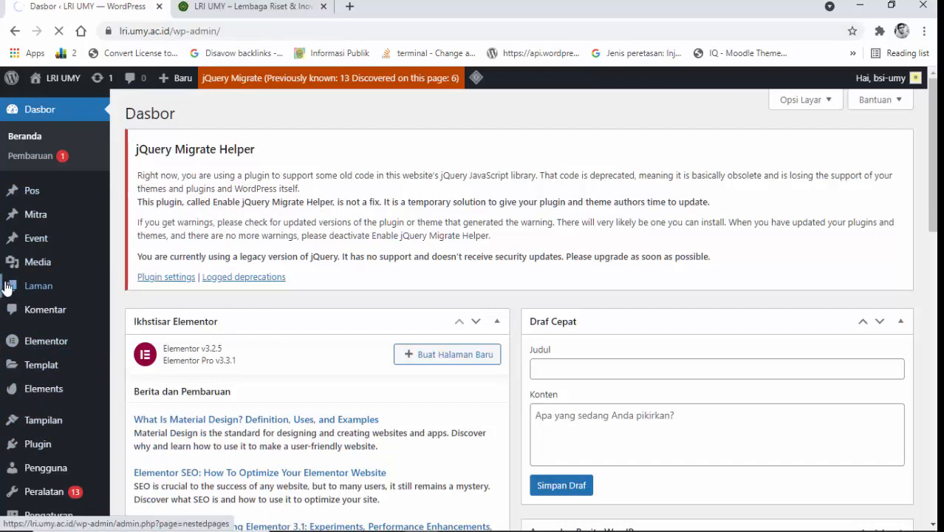
{"action": "mouse_move", "coordinate": [66, 422]}
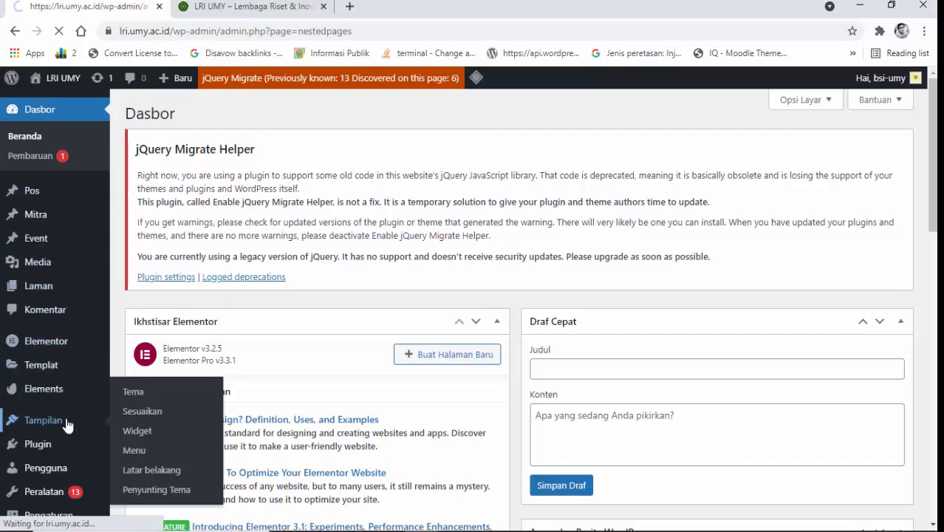
{"action": "right_click", "coordinate": [140, 448]}
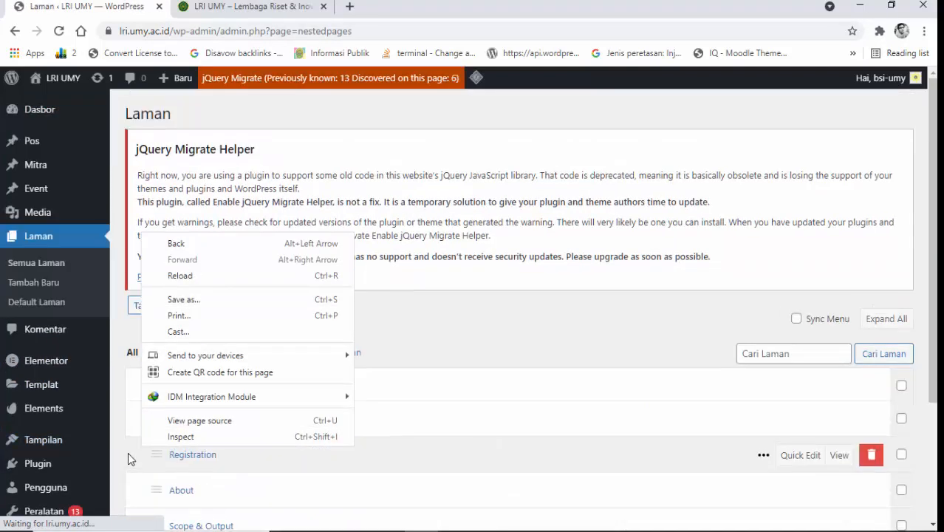
{"action": "left_click", "coordinate": [431, 327]}
{"action": "scroll", "coordinate": [302, 356], "scroll_direction": "down", "scroll_amount": 2}
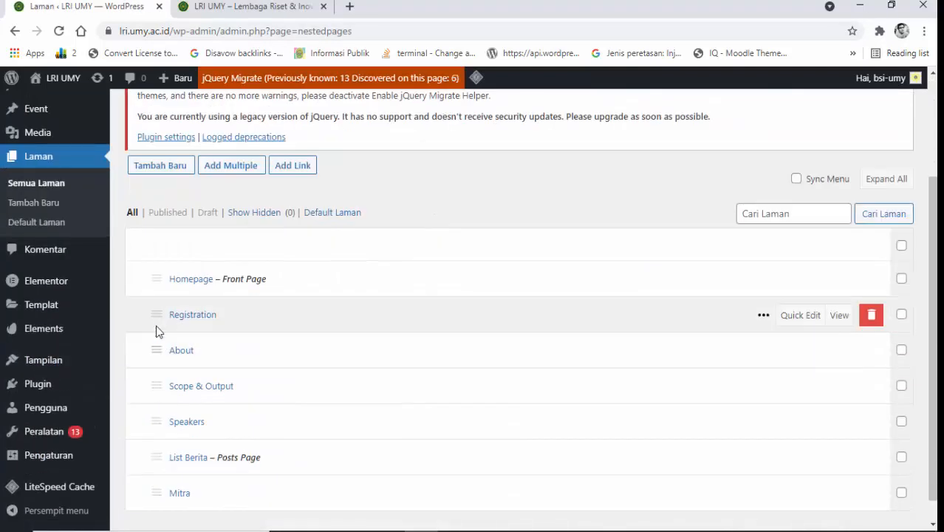
Move the Registration, About, Scope & Output and Speakers pages to the trash with one bulk action.
{"action": "left_click", "coordinate": [902, 314]}
{"action": "left_click", "coordinate": [902, 385]}
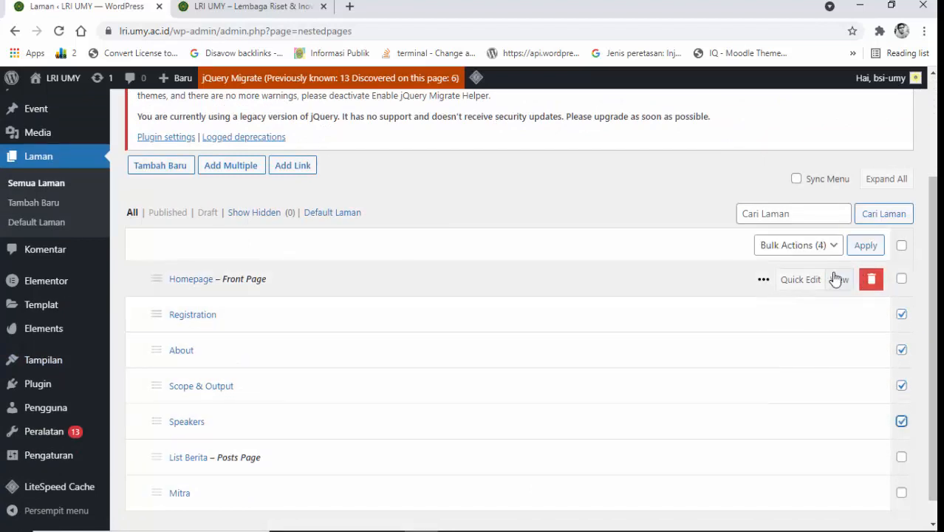
{"action": "left_click", "coordinate": [813, 248]}
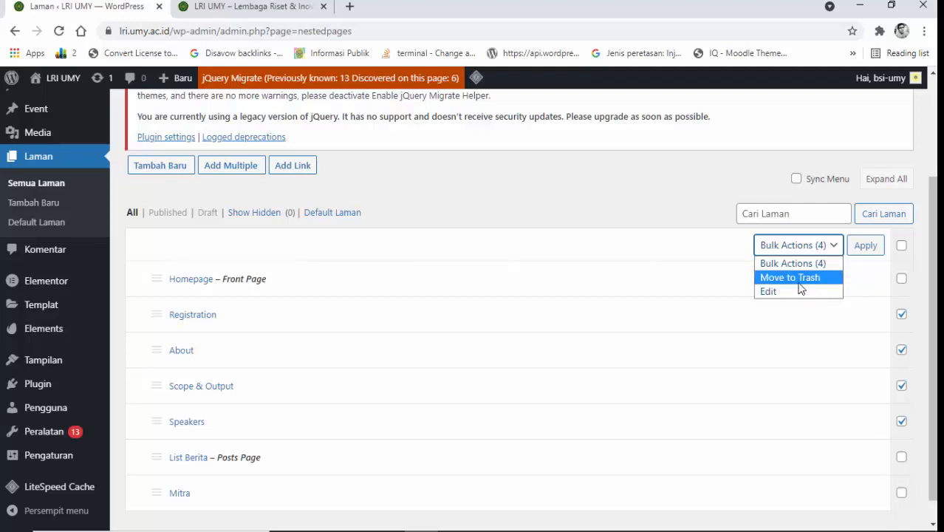
{"action": "left_click", "coordinate": [794, 278]}
{"action": "left_click", "coordinate": [865, 246]}
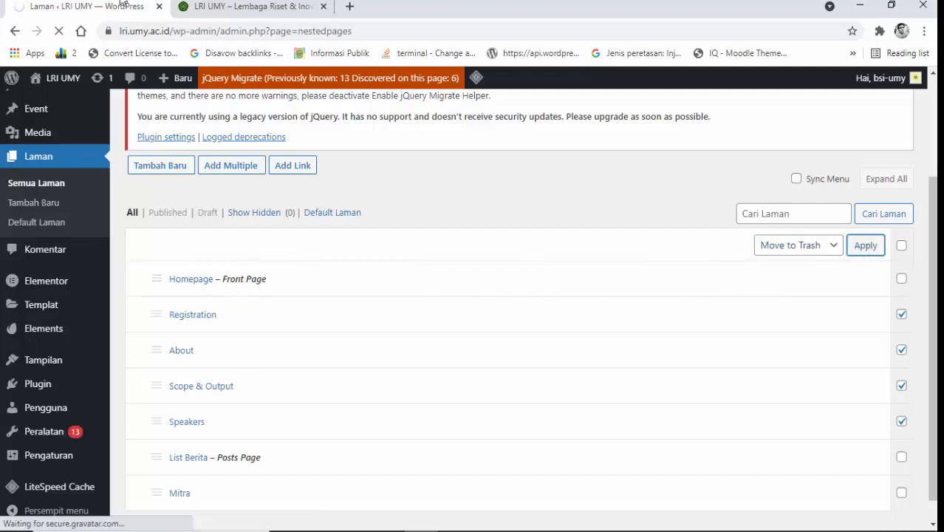
Reload the LRI UMY homepage to check its navigation menu, comparing it with the page list in the dashboard.
{"action": "left_click", "coordinate": [235, 6]}
{"action": "left_click", "coordinate": [57, 32]}
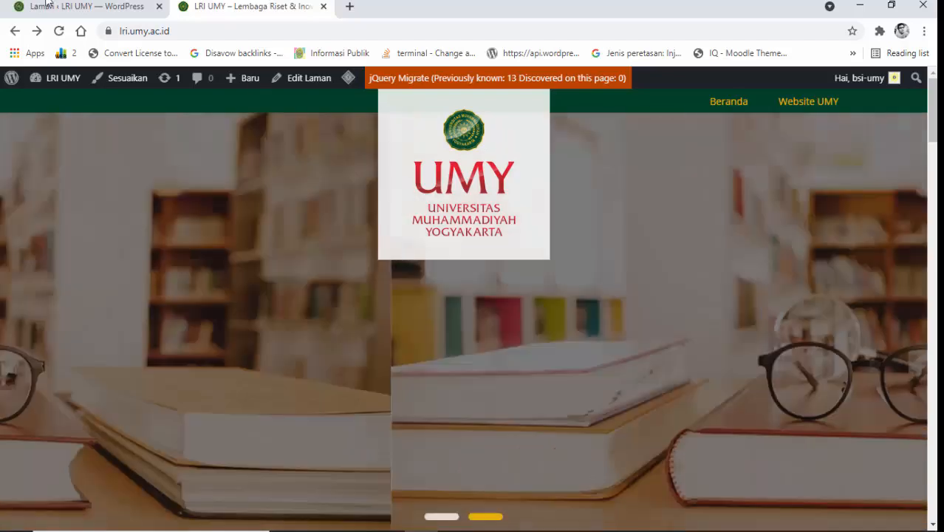
{"action": "left_click", "coordinate": [47, 4]}
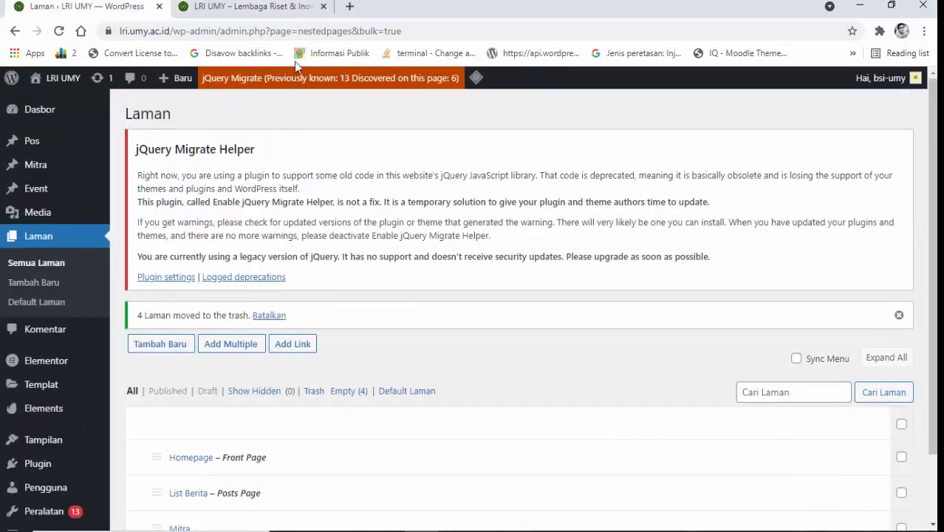
{"action": "left_click", "coordinate": [279, 12]}
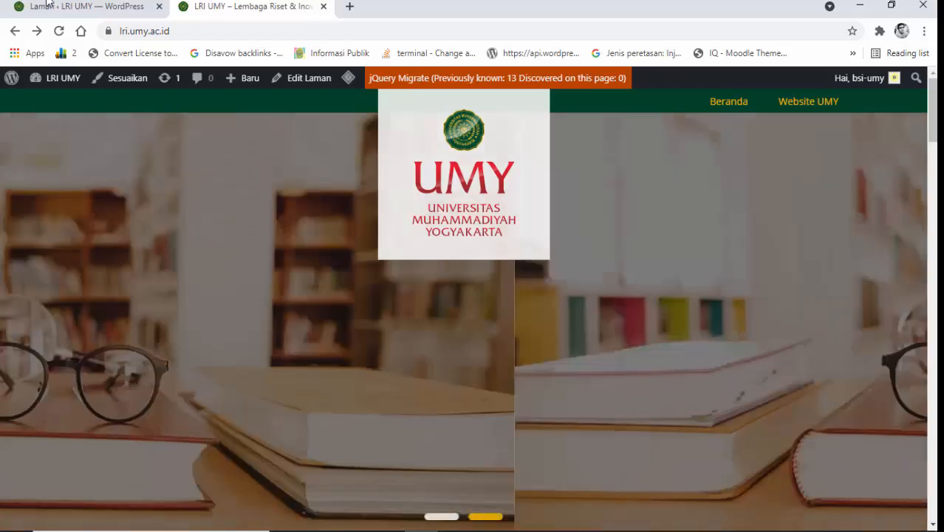
{"action": "left_click", "coordinate": [36, 10]}
{"action": "scroll", "coordinate": [193, 309], "scroll_direction": "down", "scroll_amount": 1}
{"action": "scroll", "coordinate": [196, 309], "scroll_direction": "up", "scroll_amount": 1}
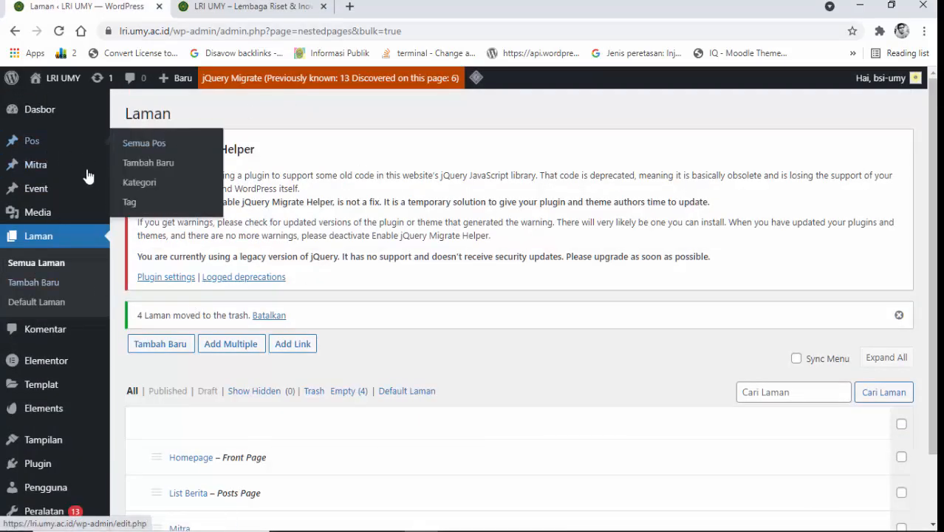
Reload the list of all pages and start adding a new page (Tambah Baru).
{"action": "left_click", "coordinate": [51, 272]}
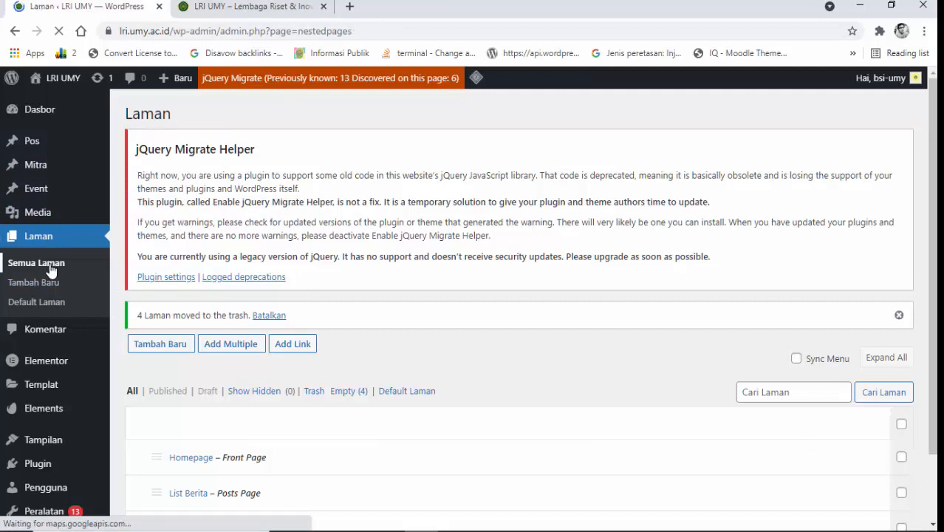
{"action": "scroll", "coordinate": [52, 272], "scroll_direction": "down", "scroll_amount": 1}
{"action": "scroll", "coordinate": [231, 233], "scroll_direction": "up", "scroll_amount": 1}
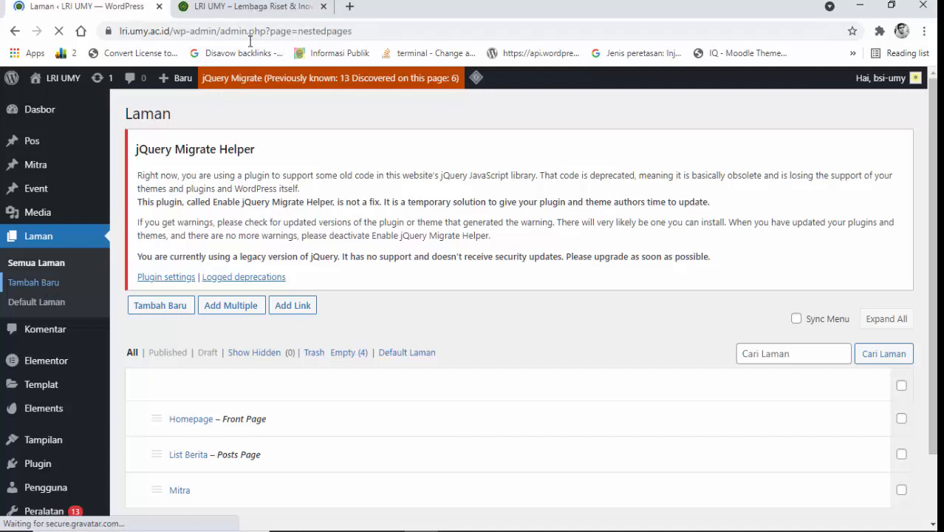
Search Windows for "note" and open Notepad with a blank document.
{"action": "left_click", "coordinate": [137, 518]}
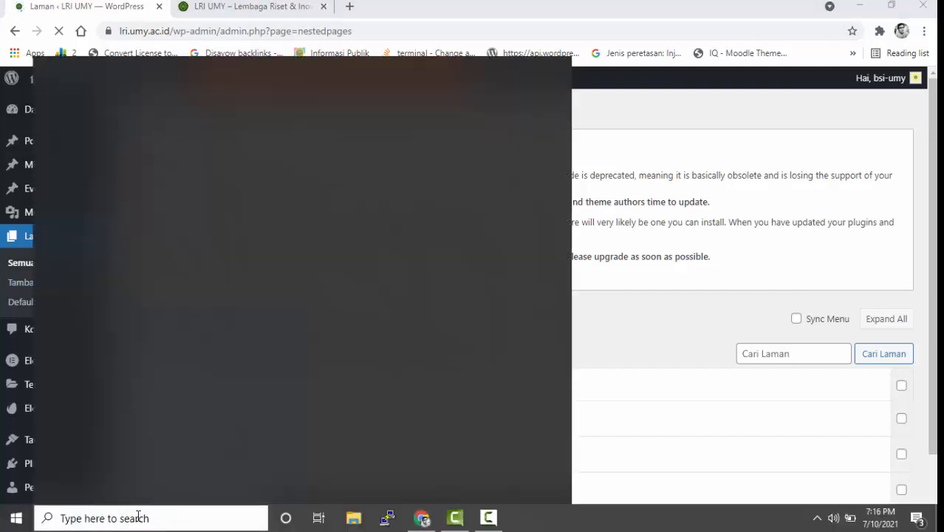
{"action": "type", "text": "n"}
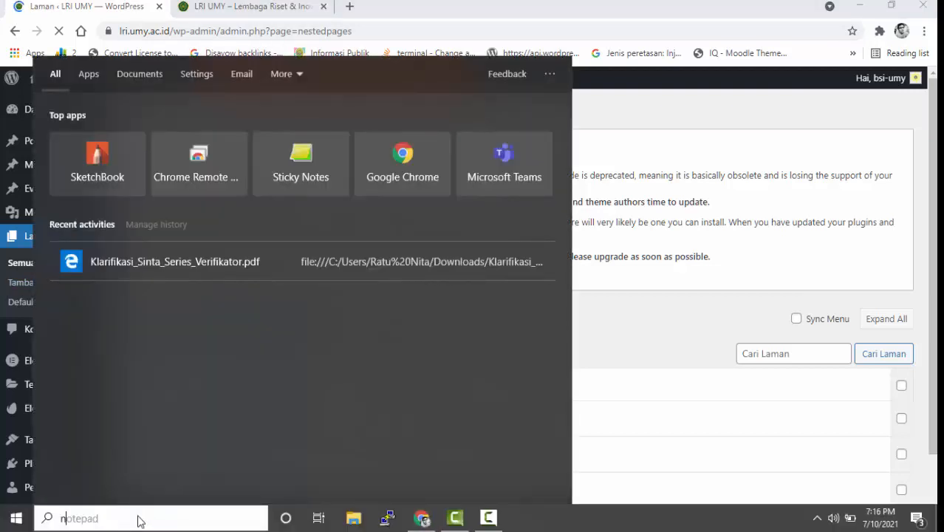
{"action": "type", "text": "ote"}
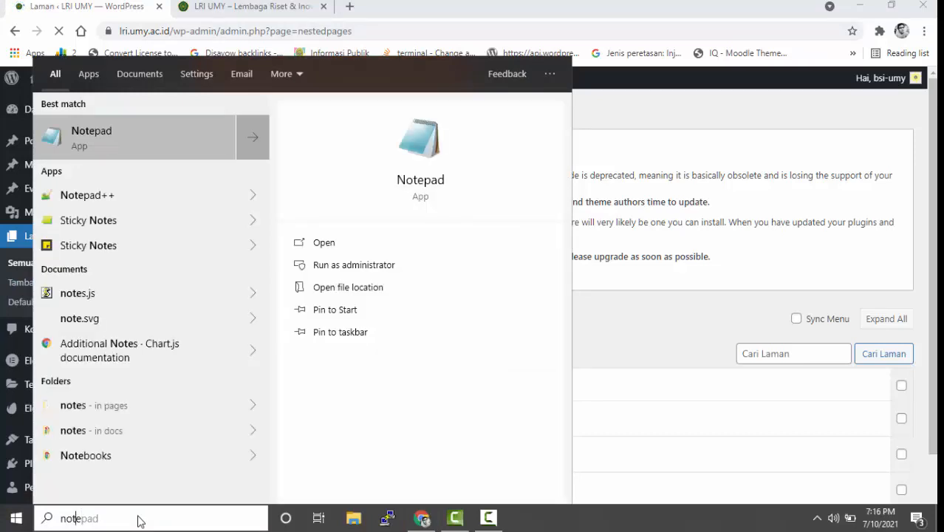
{"action": "key", "text": "Return"}
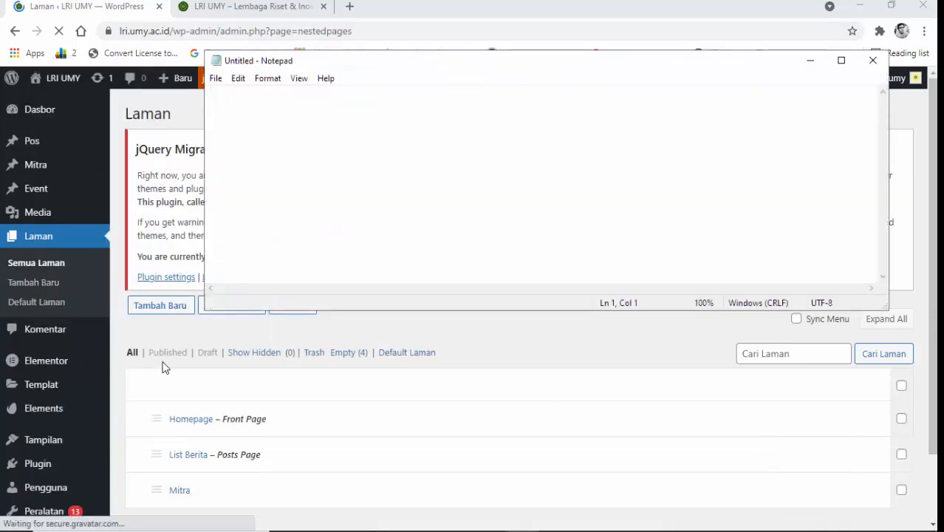
Write the numbered list "1. Profil", "2. Divisi", "3. Kontak", "4. Layanan" in Notepad, and return to the new-page tab in the browser.
{"action": "type", "text": "1"}
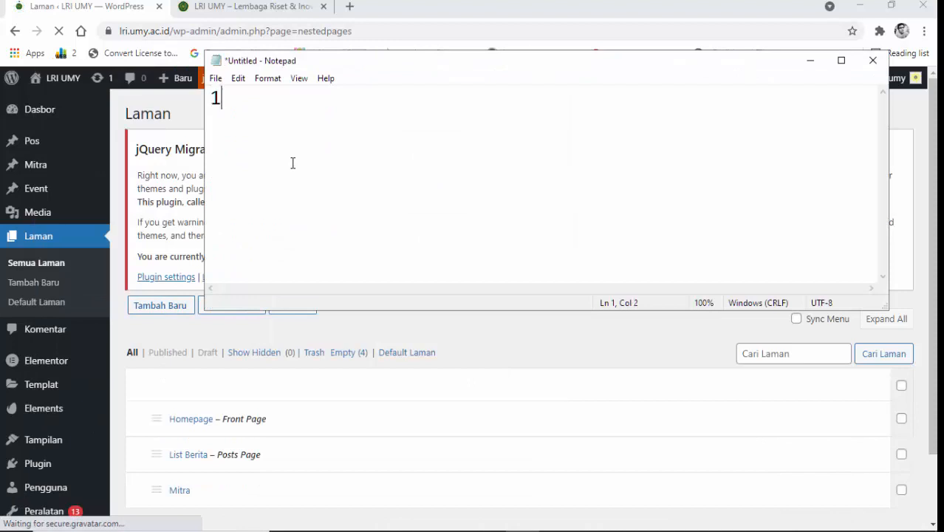
{"action": "type", "text": ". {r"}
{"action": "key", "text": "BackSpace"}
{"action": "type", "text": "Profil"}
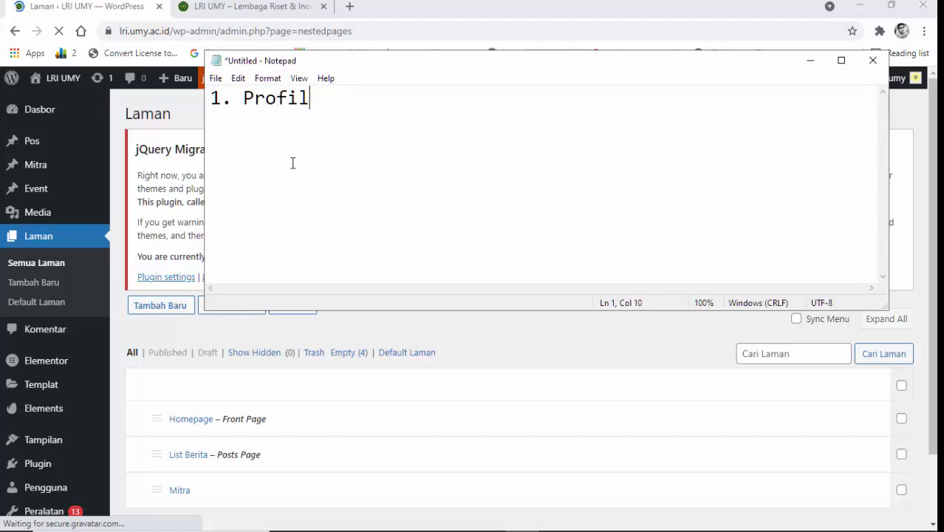
{"action": "key", "text": "Return"}
{"action": "type", "text": "2. Divisi"}
{"action": "key", "text": "Return"}
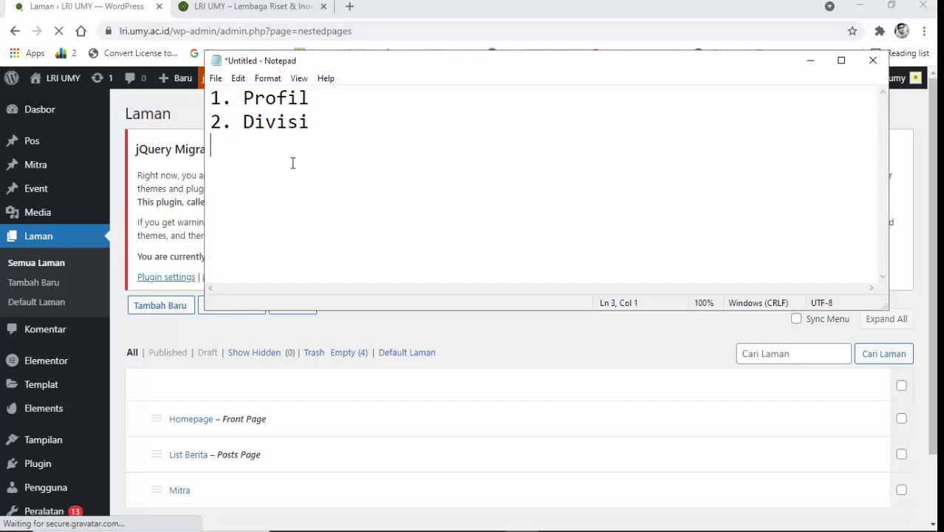
{"action": "type", "text": "3."}
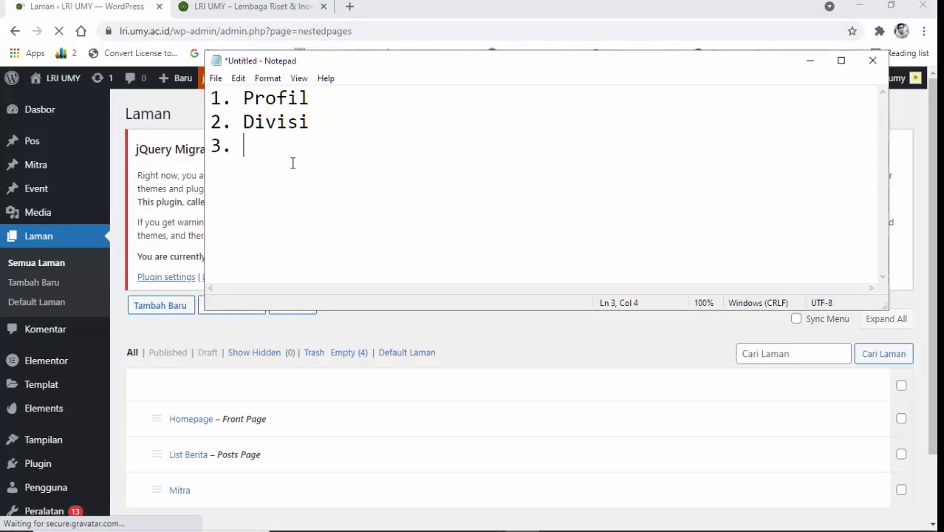
{"action": "type", "text": " Kontak"}
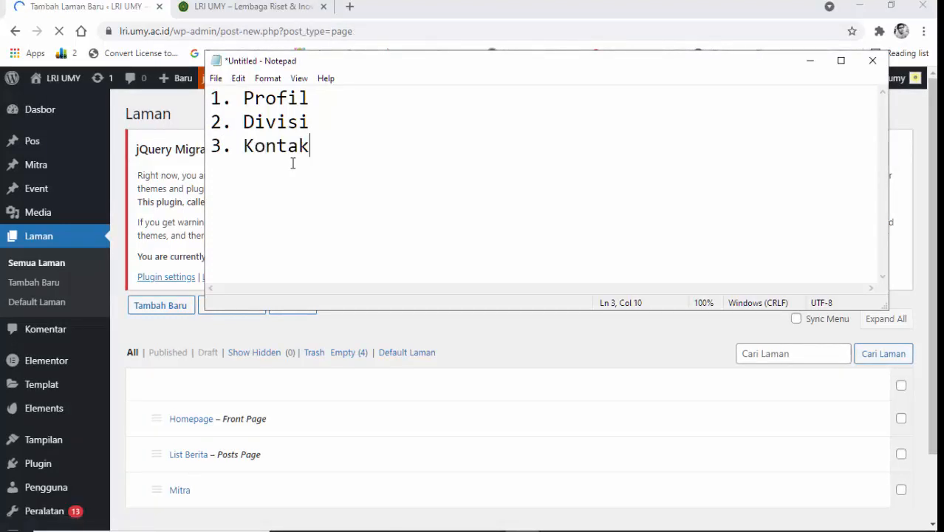
{"action": "key", "text": "Return"}
{"action": "type", "text": "4"}
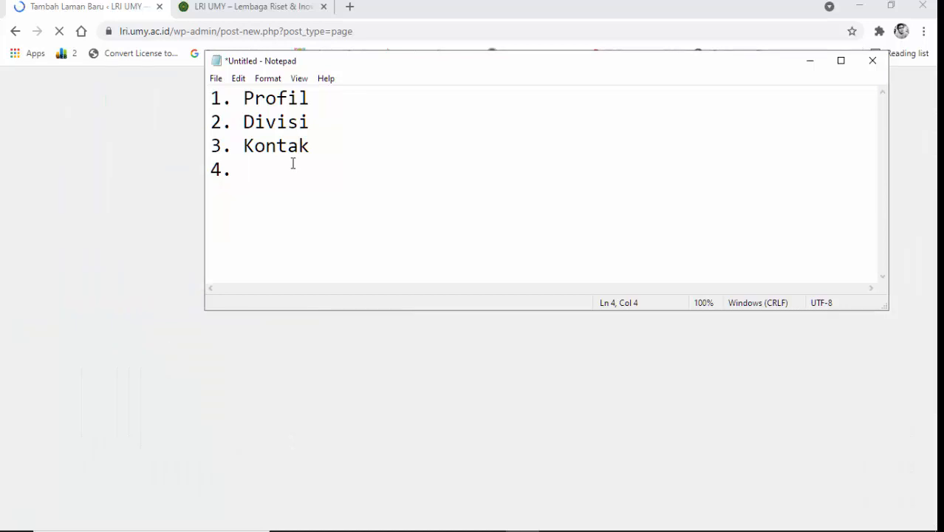
{"action": "type", "text": ". Layanan"}
{"action": "left_click", "coordinate": [100, 9]}
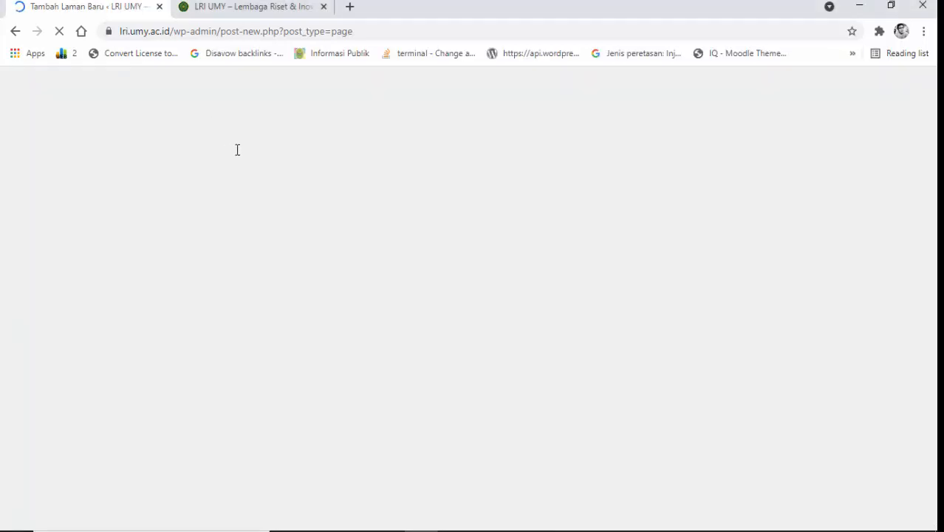
{"action": "mouse_move", "coordinate": [711, 529]}
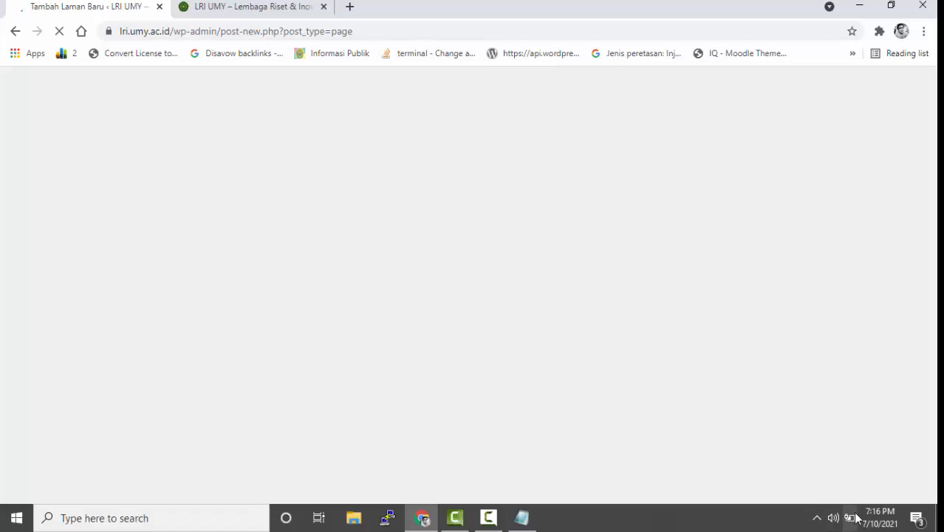
{"action": "left_click", "coordinate": [884, 523]}
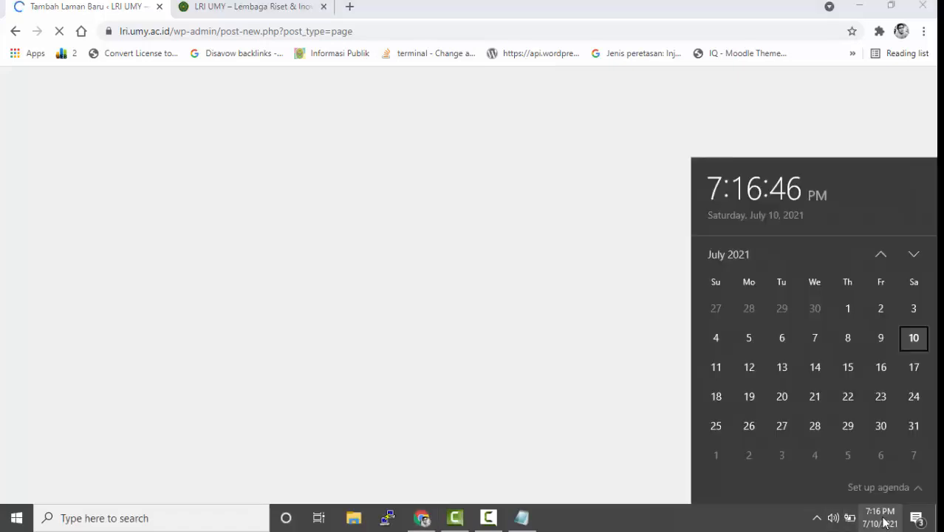
{"action": "left_click", "coordinate": [493, 175]}
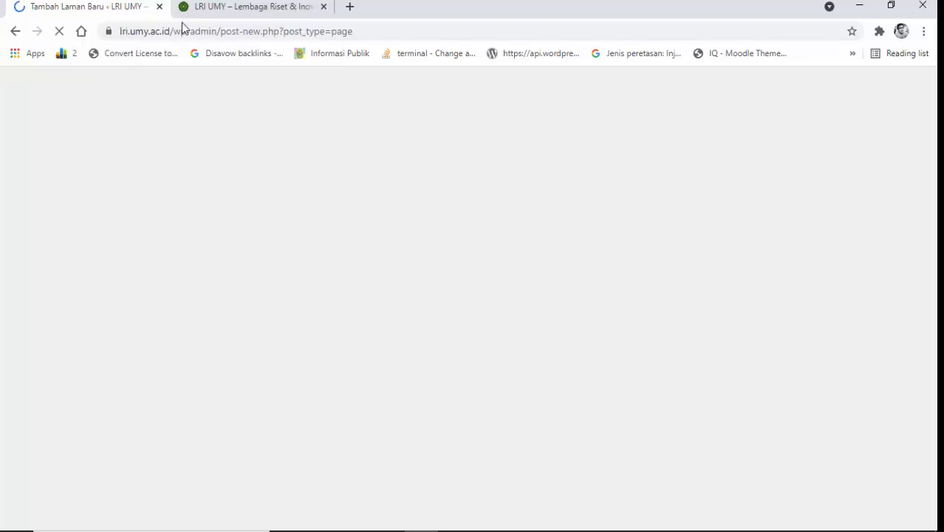
{"action": "left_click", "coordinate": [127, 30]}
{"action": "scroll", "coordinate": [408, 343], "scroll_direction": "down", "scroll_amount": 4}
{"action": "scroll", "coordinate": [408, 343], "scroll_direction": "down", "scroll_amount": 5}
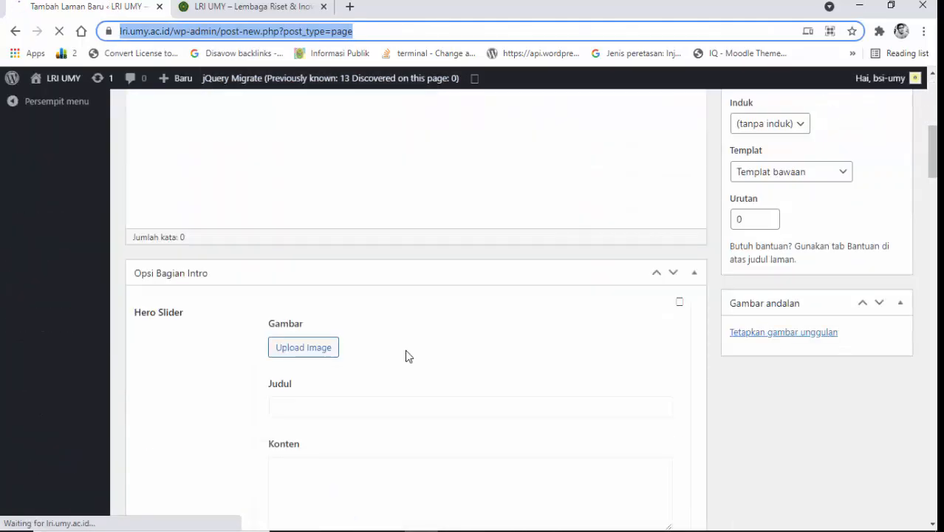
{"action": "scroll", "coordinate": [405, 355], "scroll_direction": "up", "scroll_amount": 9}
{"action": "scroll", "coordinate": [405, 359], "scroll_direction": "down", "scroll_amount": 3}
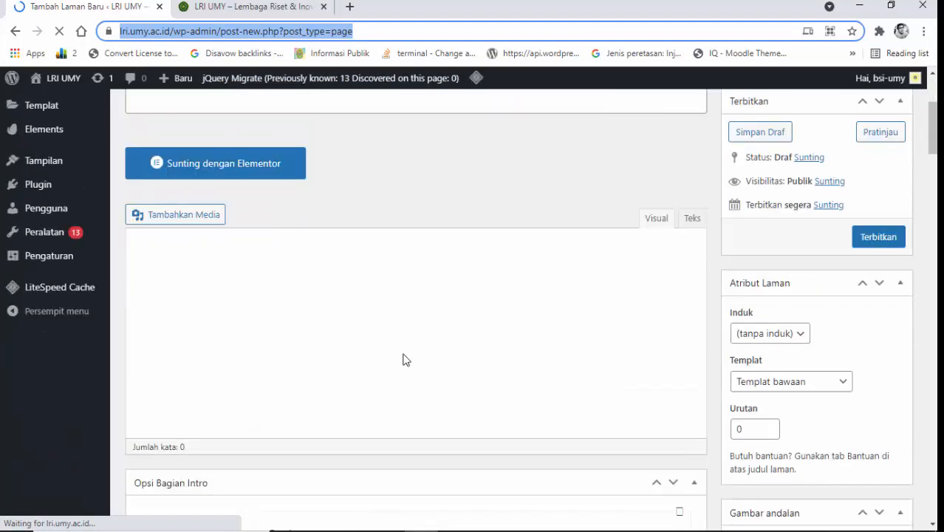
{"action": "scroll", "coordinate": [405, 359], "scroll_direction": "up", "scroll_amount": 3}
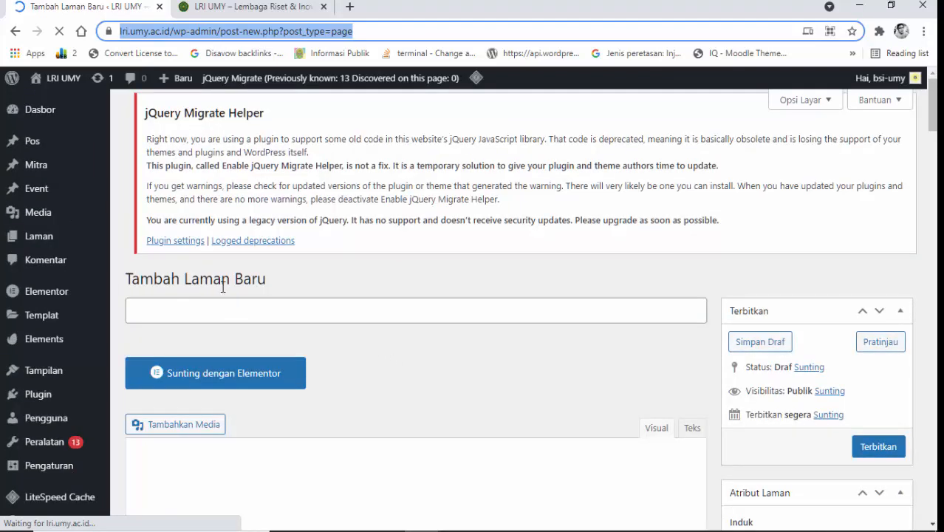
{"action": "scroll", "coordinate": [381, 392], "scroll_direction": "down", "scroll_amount": 3}
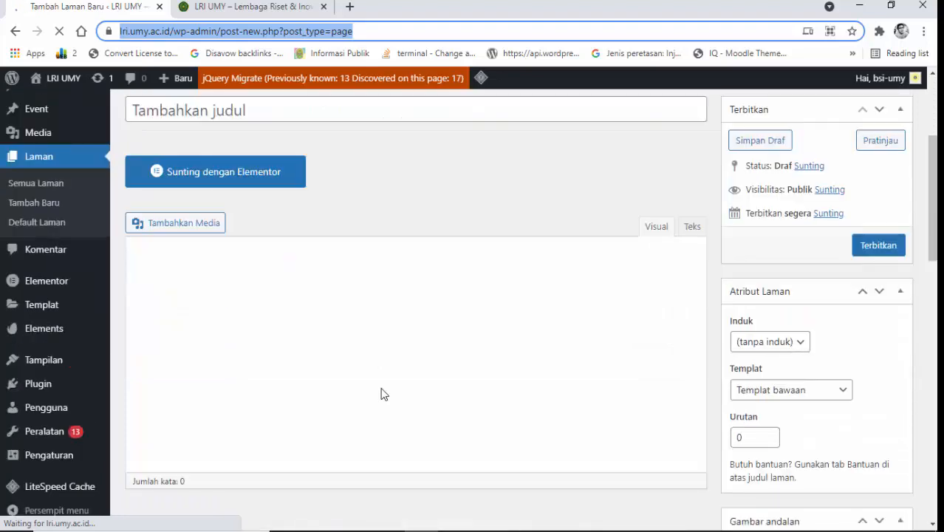
{"action": "scroll", "coordinate": [381, 395], "scroll_direction": "up", "scroll_amount": 3}
{"action": "scroll", "coordinate": [359, 388], "scroll_direction": "up", "scroll_amount": 1}
{"action": "scroll", "coordinate": [169, 382], "scroll_direction": "down", "scroll_amount": 9}
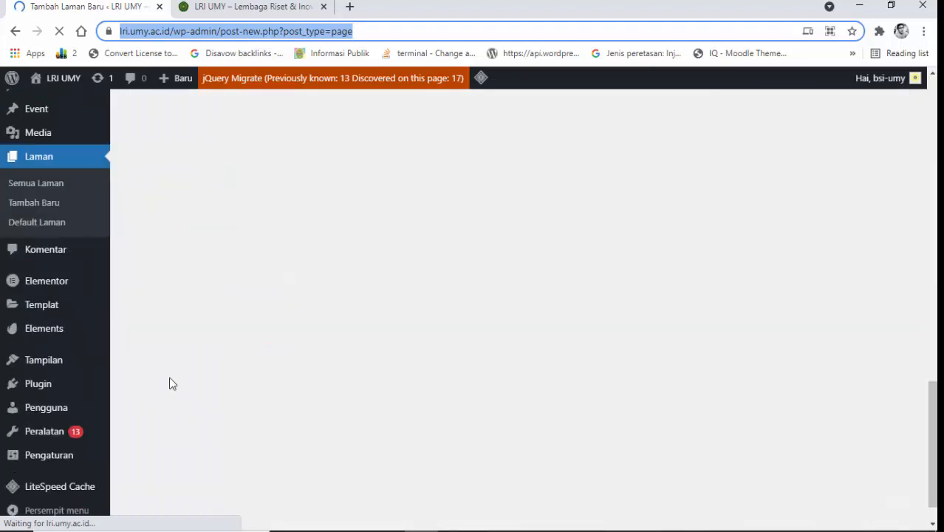
{"action": "scroll", "coordinate": [170, 382], "scroll_direction": "up", "scroll_amount": 8}
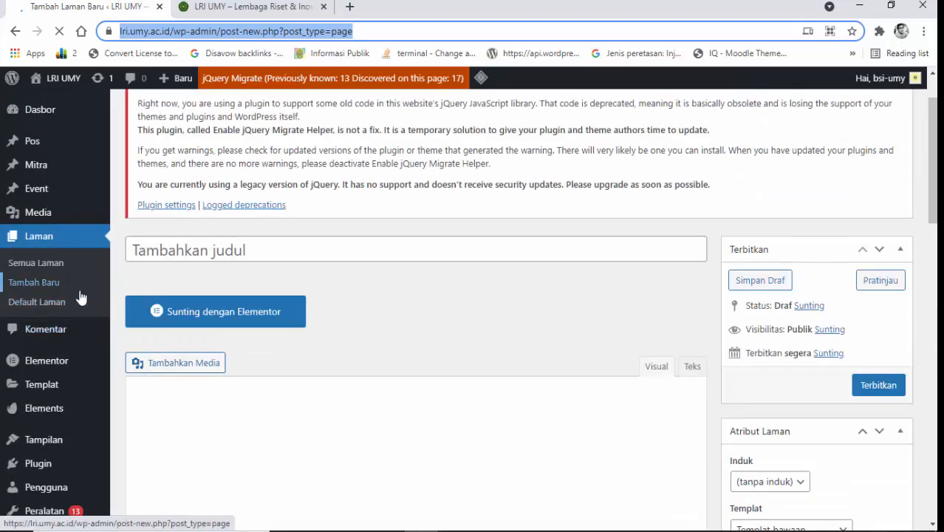
{"action": "scroll", "coordinate": [238, 395], "scroll_direction": "down", "scroll_amount": 8}
{"action": "scroll", "coordinate": [240, 396], "scroll_direction": "up", "scroll_amount": 10}
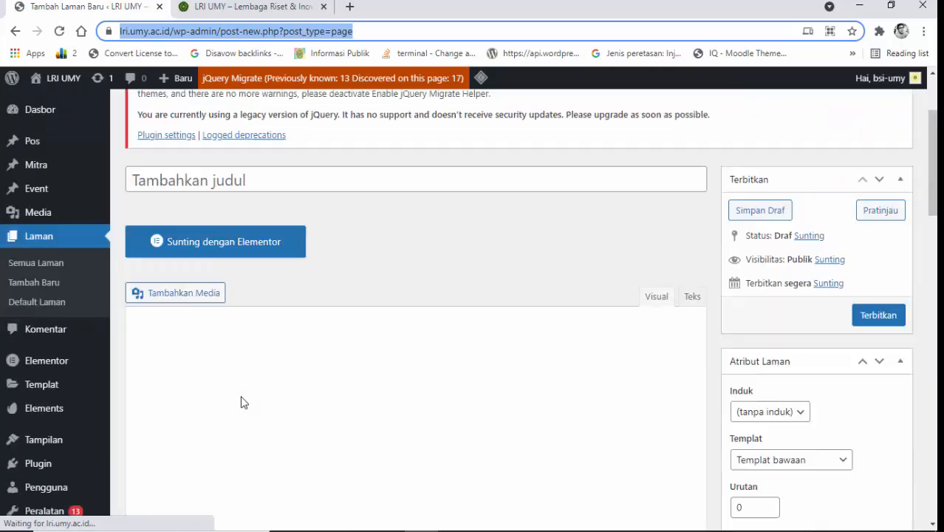
Show the content editor's additional formatting row, recheck the Notepad list and title the new page "Profil".
{"action": "scroll", "coordinate": [244, 402], "scroll_direction": "down", "scroll_amount": 1}
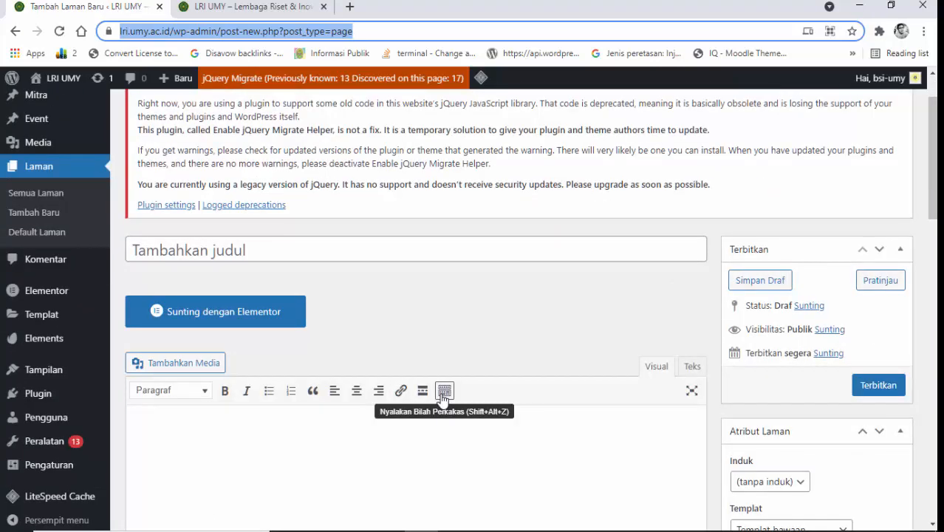
{"action": "left_click", "coordinate": [443, 391]}
{"action": "left_click", "coordinate": [255, 252]}
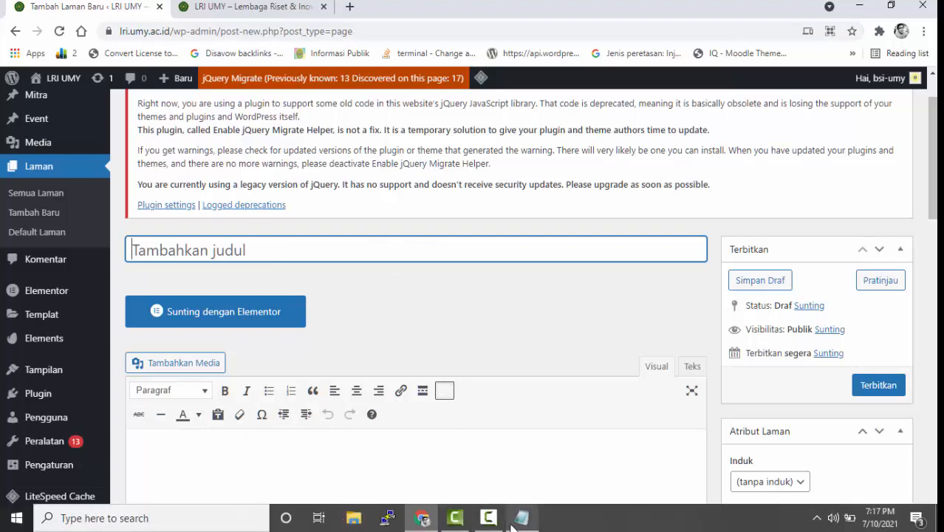
{"action": "left_click", "coordinate": [521, 520]}
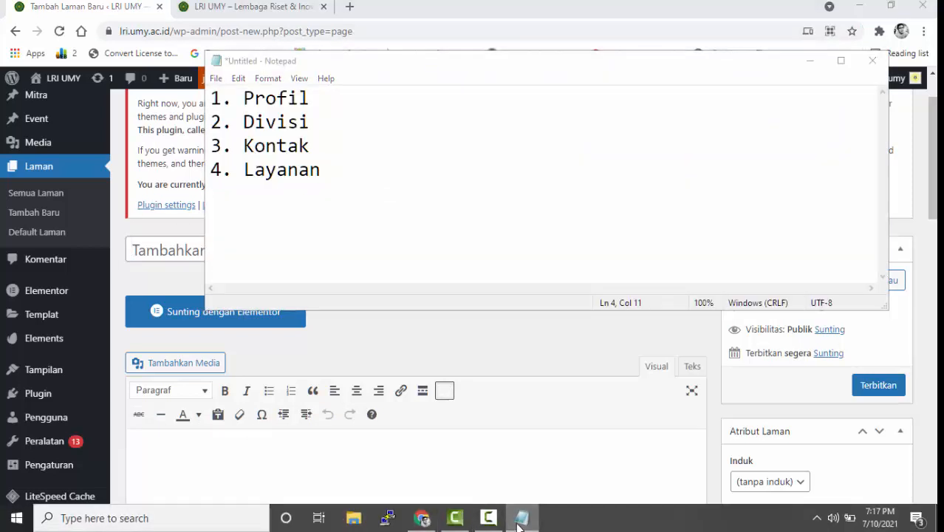
{"action": "left_click", "coordinate": [521, 519]}
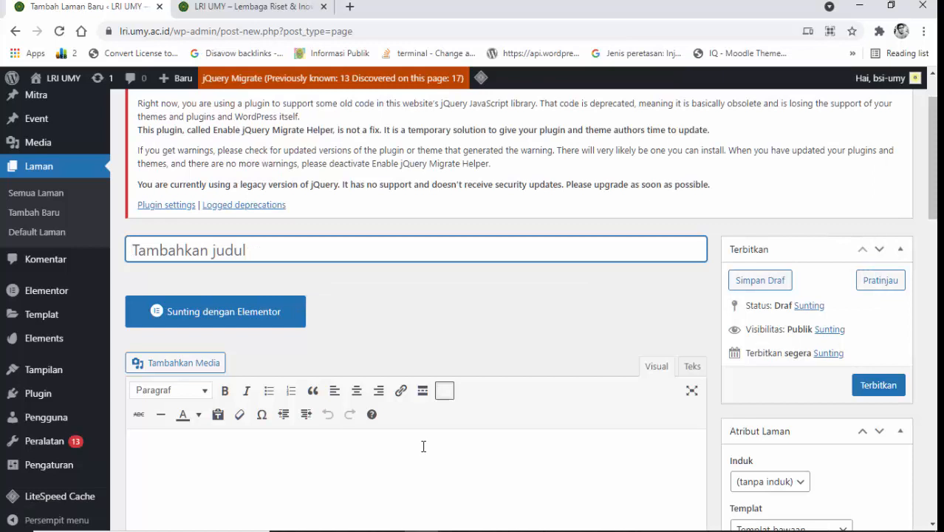
{"action": "type", "text": "Profil"}
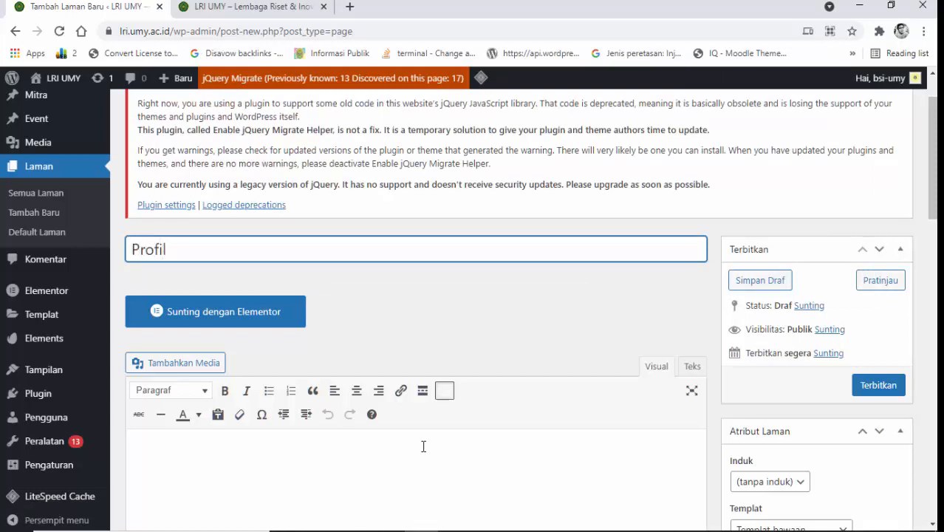
Publish the Profil page.
{"action": "scroll", "coordinate": [382, 286], "scroll_direction": "down", "scroll_amount": 2}
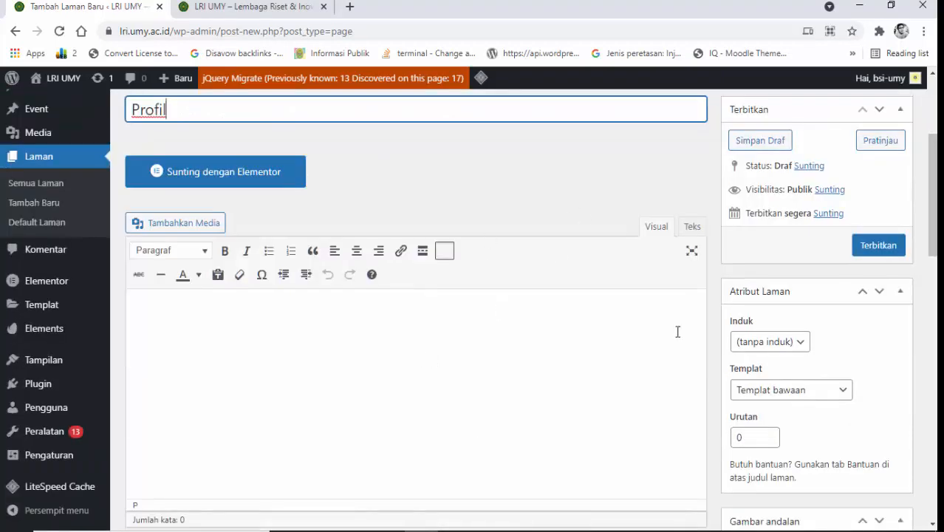
{"action": "left_click", "coordinate": [894, 248]}
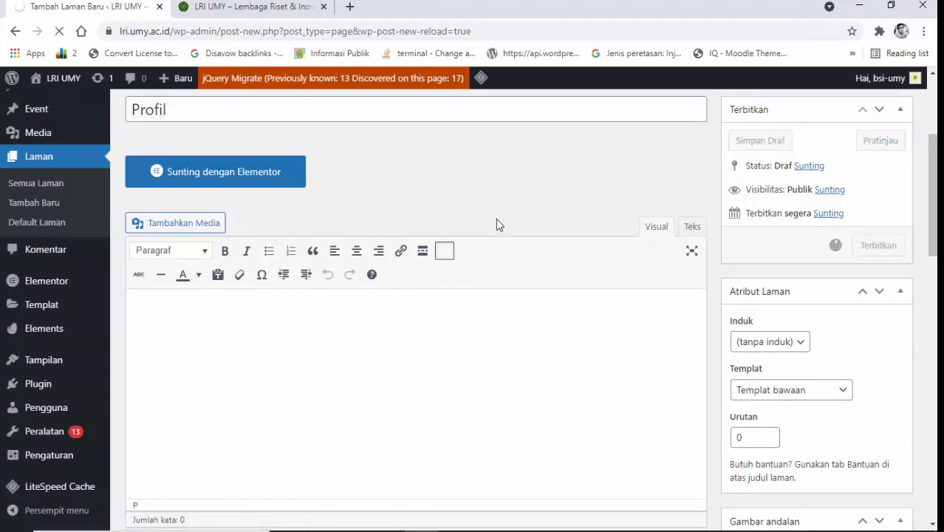
{"action": "scroll", "coordinate": [443, 212], "scroll_direction": "up", "scroll_amount": 3}
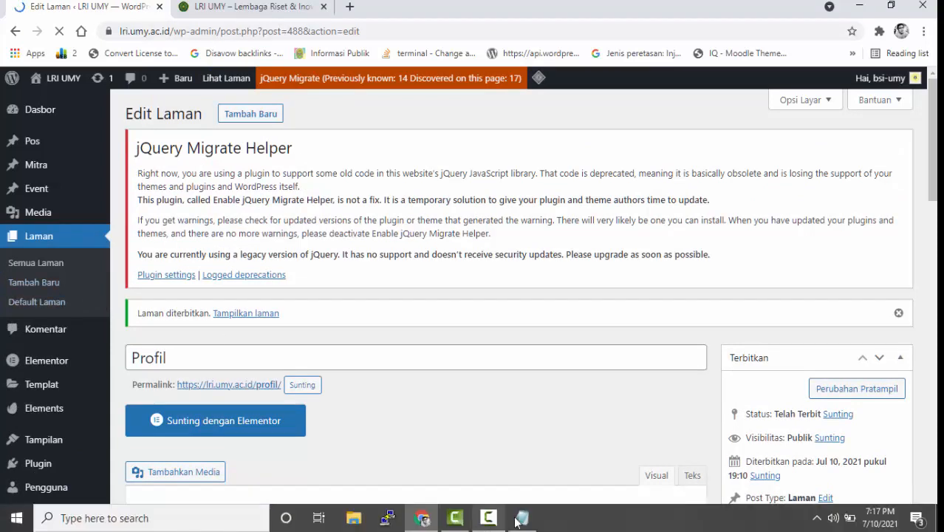
Check the page list in Notepad, then start another new page in the browser and title it "Divisi".
{"action": "left_click", "coordinate": [521, 518]}
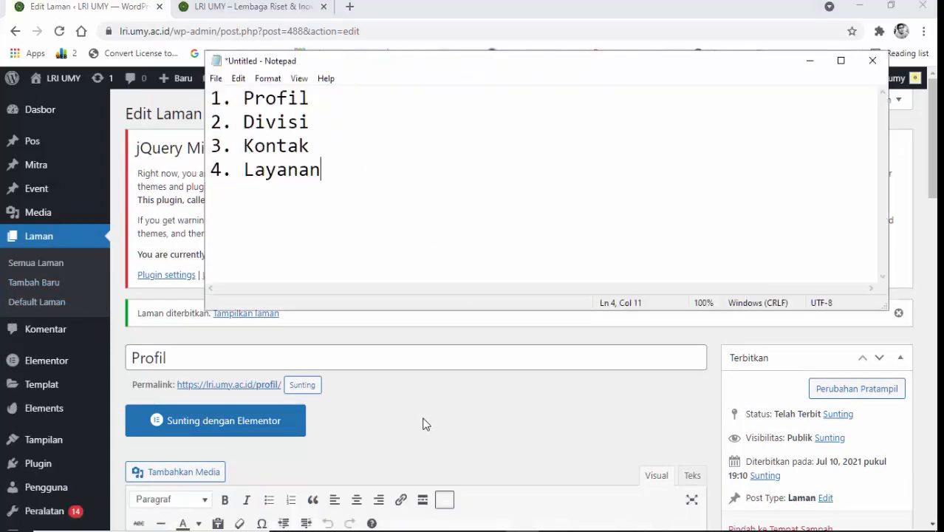
{"action": "left_click", "coordinate": [422, 424]}
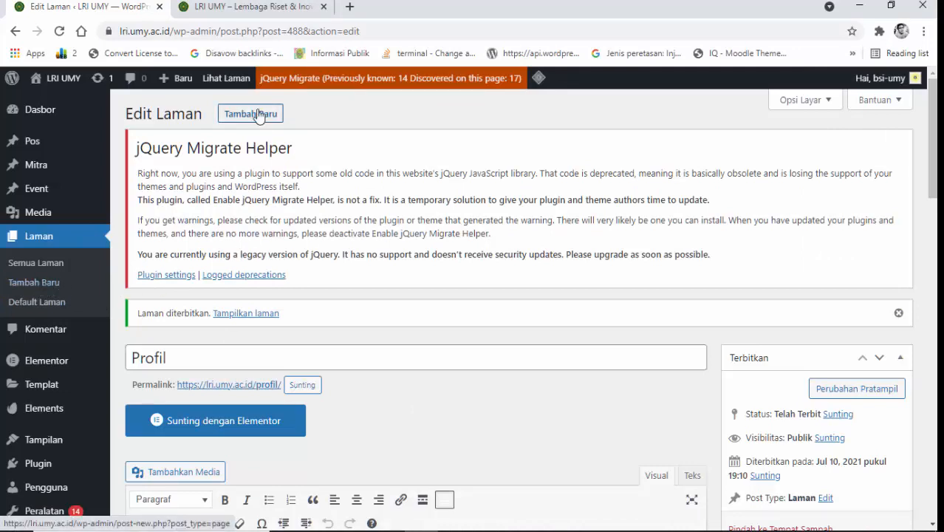
{"action": "mouse_move", "coordinate": [169, 80]}
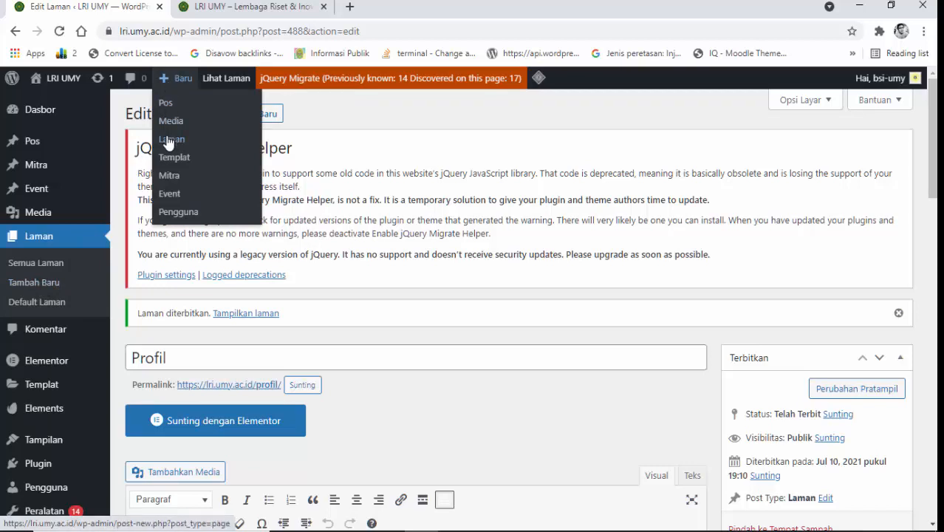
{"action": "left_click", "coordinate": [252, 114]}
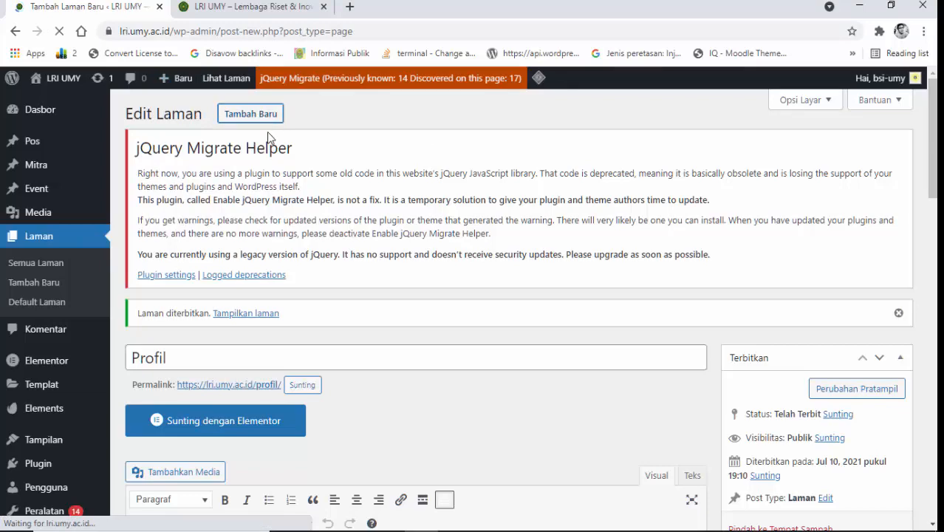
{"action": "scroll", "coordinate": [426, 382], "scroll_direction": "down", "scroll_amount": 4}
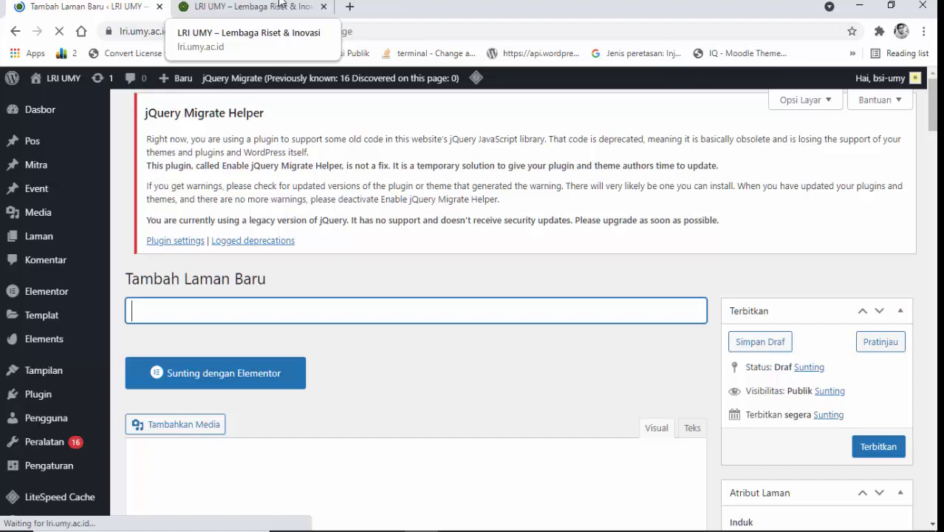
{"action": "mouse_move", "coordinate": [287, 79]}
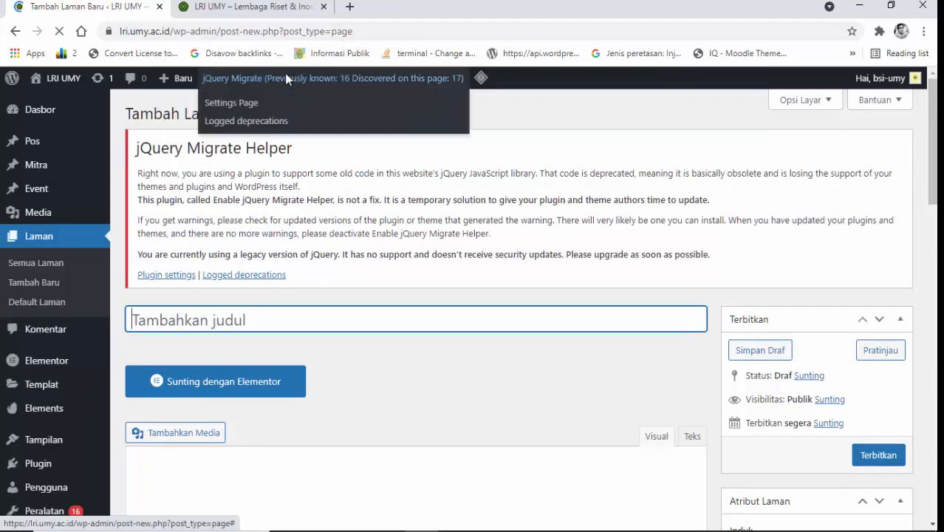
{"action": "type", "text": "Di"}
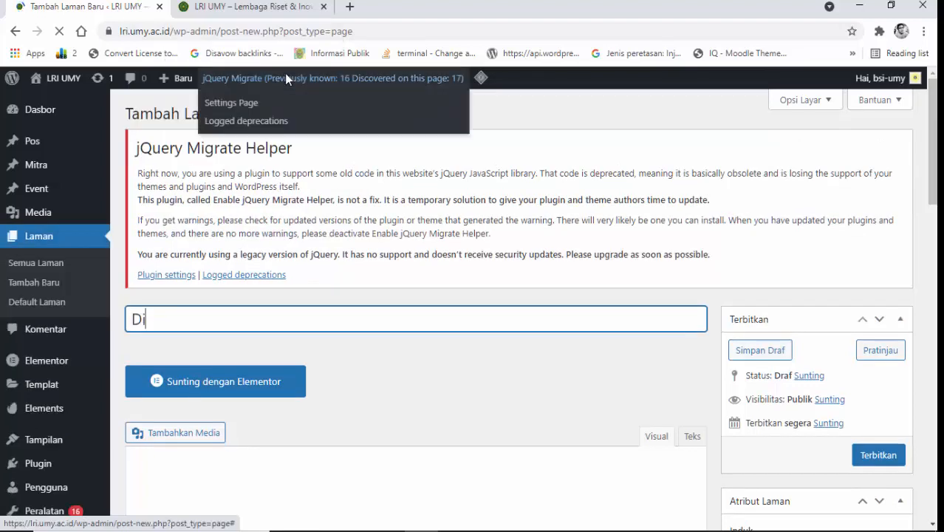
{"action": "type", "text": "visi"}
Publish the Divisi page.
{"action": "scroll", "coordinate": [773, 382], "scroll_direction": "down", "scroll_amount": 3}
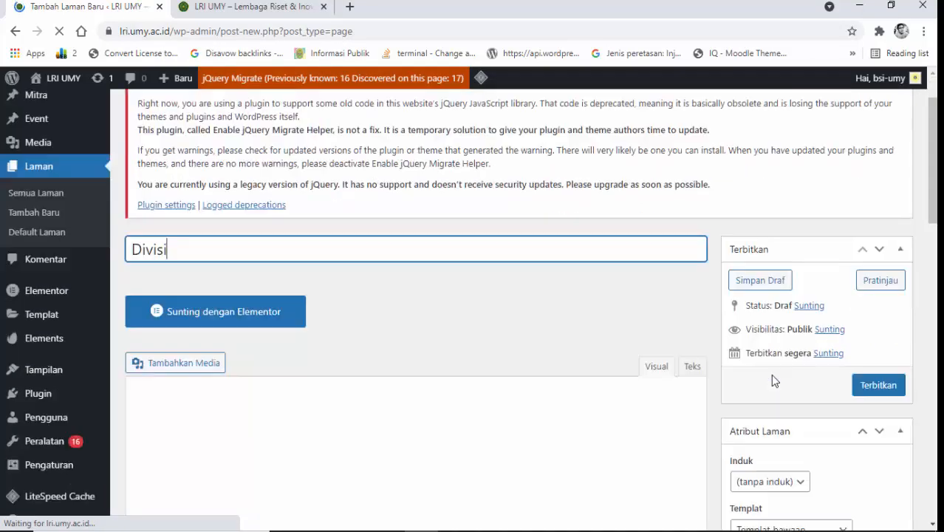
{"action": "left_click", "coordinate": [875, 249]}
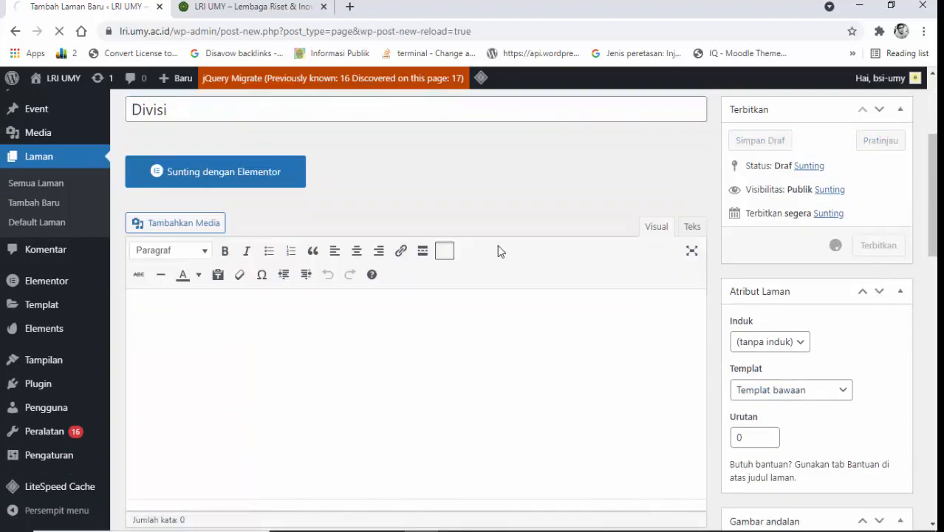
{"action": "scroll", "coordinate": [301, 269], "scroll_direction": "down", "scroll_amount": 3}
{"action": "scroll", "coordinate": [293, 290], "scroll_direction": "down", "scroll_amount": 3}
{"action": "scroll", "coordinate": [293, 295], "scroll_direction": "up", "scroll_amount": 9}
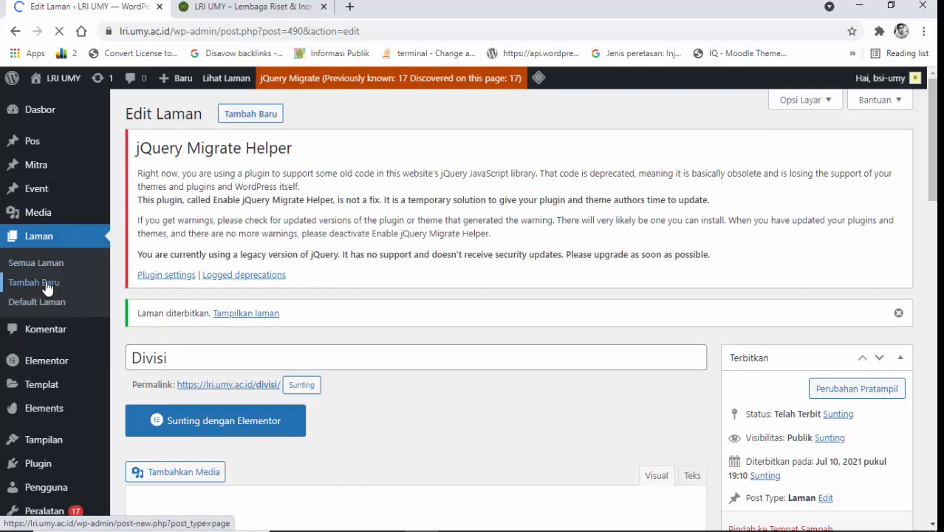
Add another new page, check the next name in the Notepad list, title the page "Kontak" and publish it.
{"action": "left_click", "coordinate": [48, 286]}
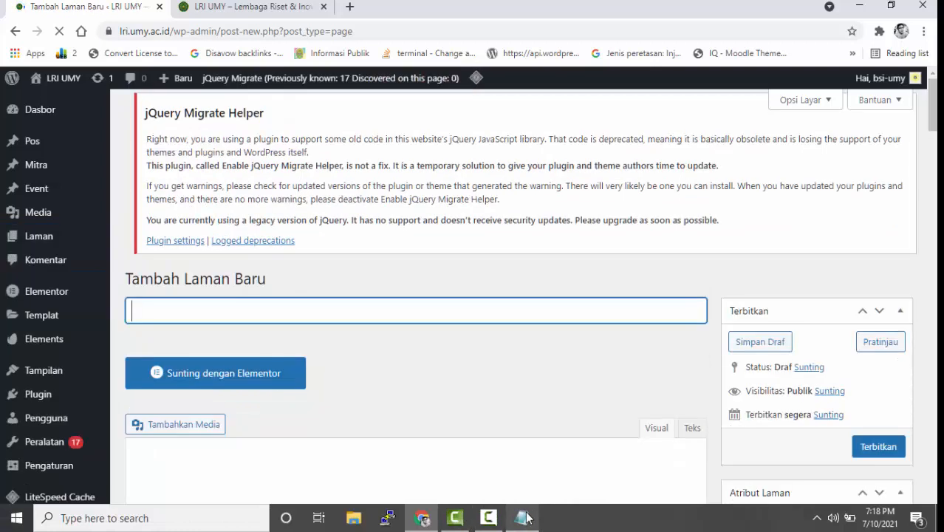
{"action": "left_click", "coordinate": [523, 518]}
{"action": "left_click", "coordinate": [523, 518]}
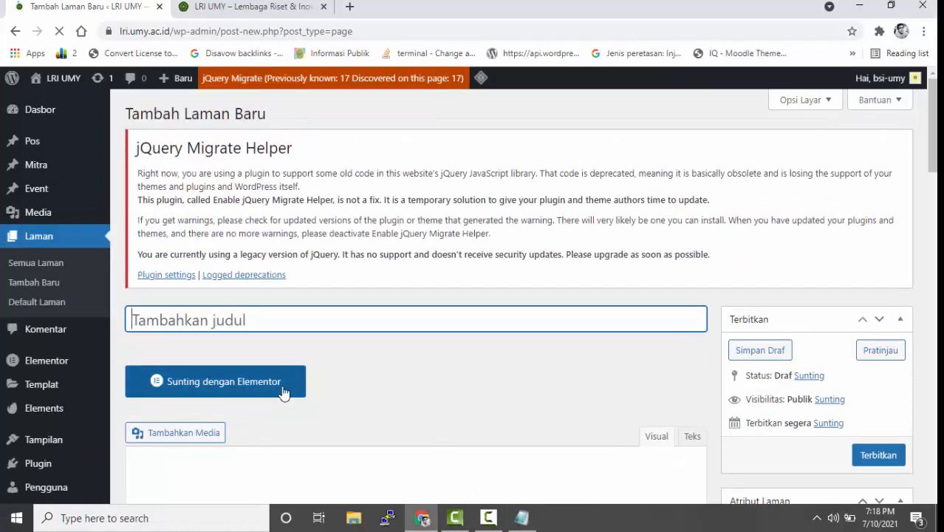
{"action": "type", "text": "Kontak"}
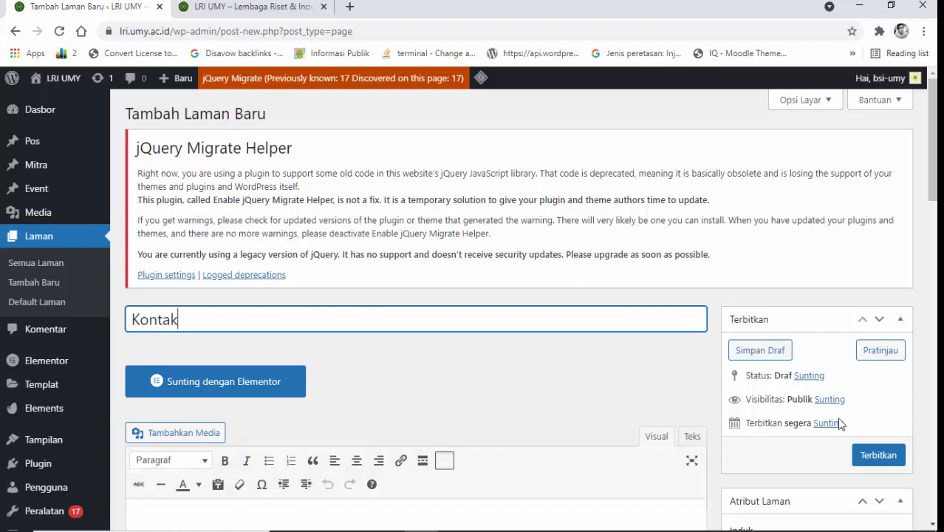
{"action": "left_click", "coordinate": [867, 454]}
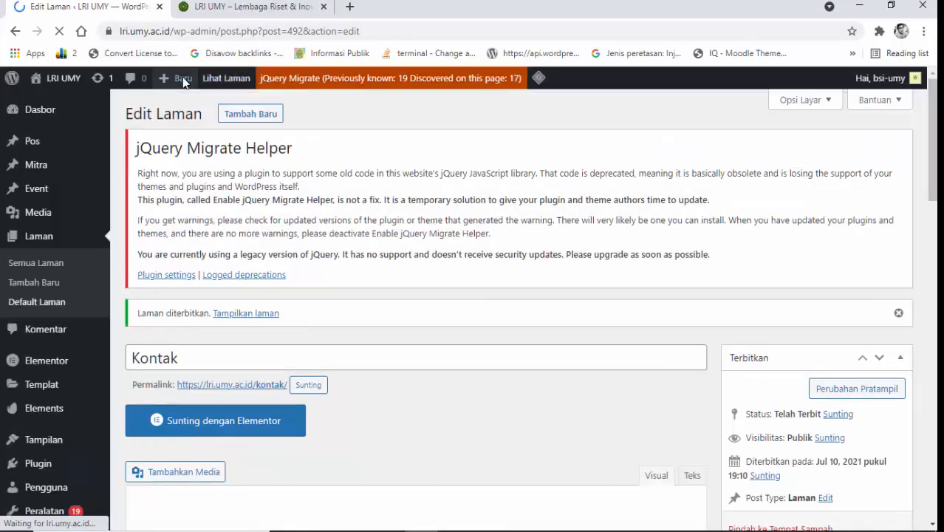
Add another new page, check the last name in the Notepad list, title the page "Layanan" and publish it.
{"action": "mouse_move", "coordinate": [178, 83]}
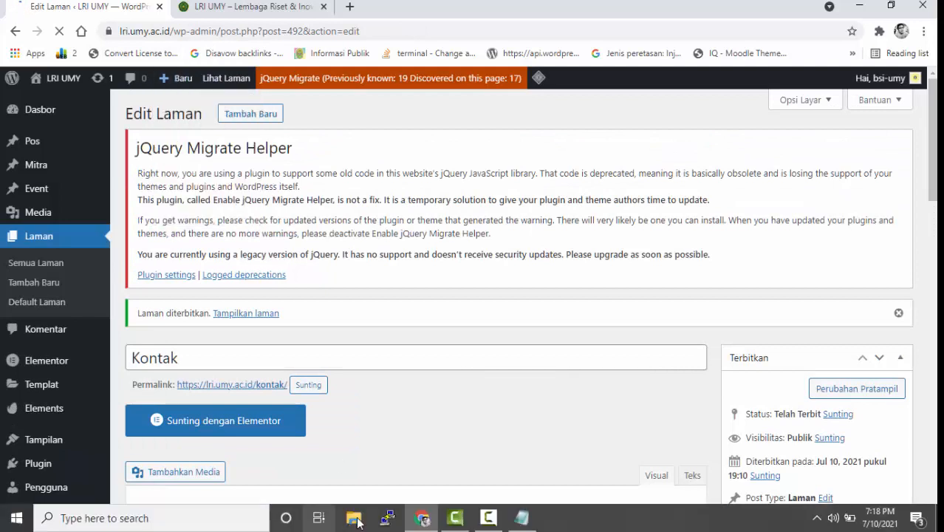
{"action": "left_click", "coordinate": [521, 518]}
{"action": "left_click", "coordinate": [521, 518]}
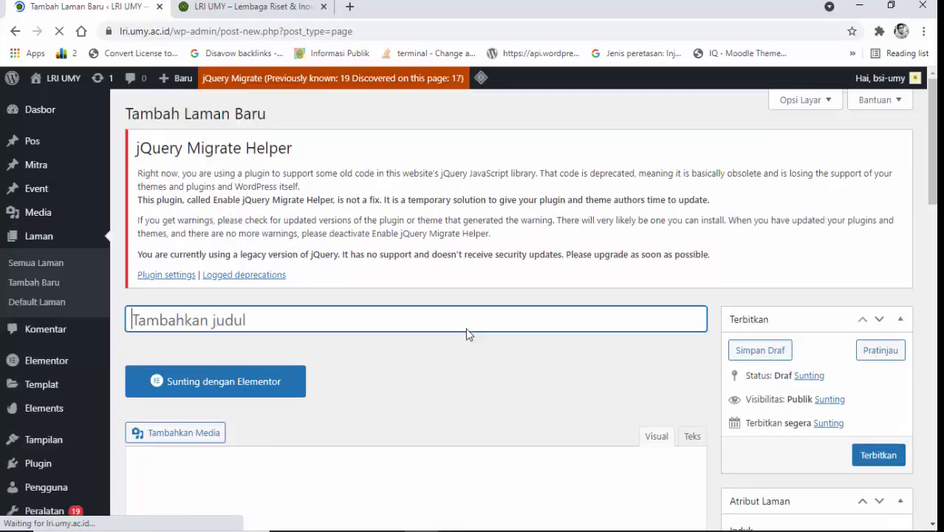
{"action": "type", "text": "La"}
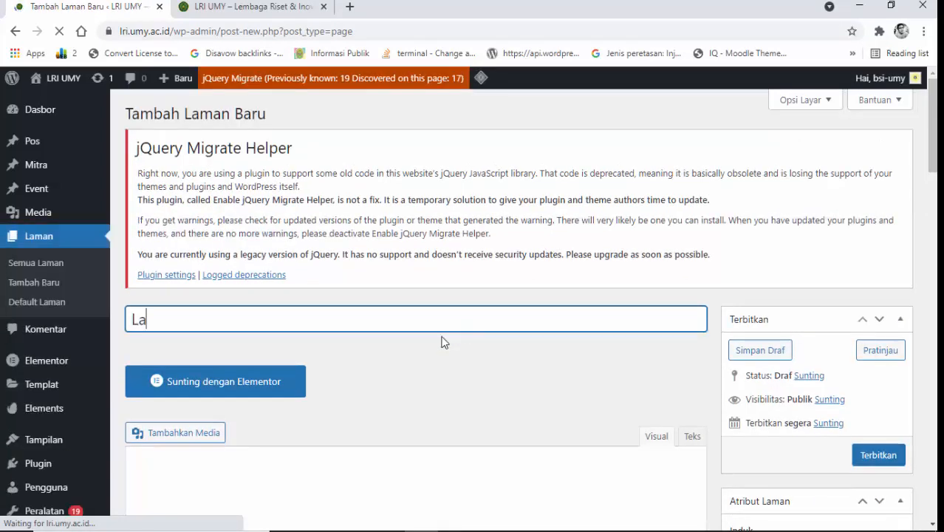
{"action": "type", "text": "yanan"}
{"action": "scroll", "coordinate": [452, 370], "scroll_direction": "down", "scroll_amount": 5}
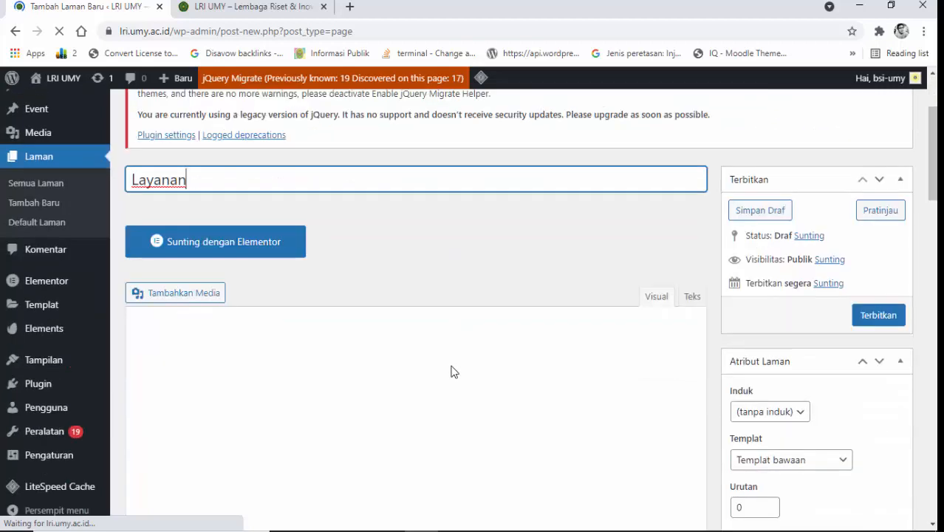
{"action": "scroll", "coordinate": [579, 363], "scroll_direction": "up", "scroll_amount": 3}
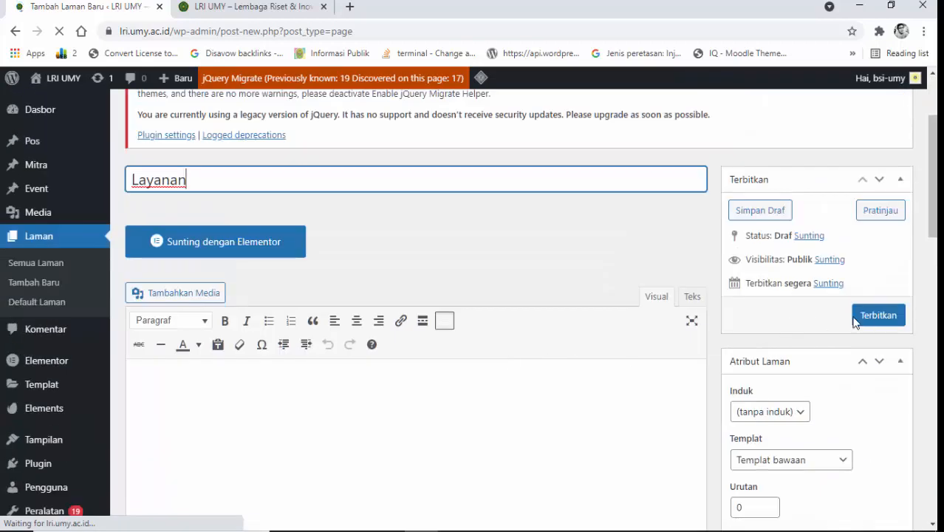
{"action": "left_click", "coordinate": [878, 315]}
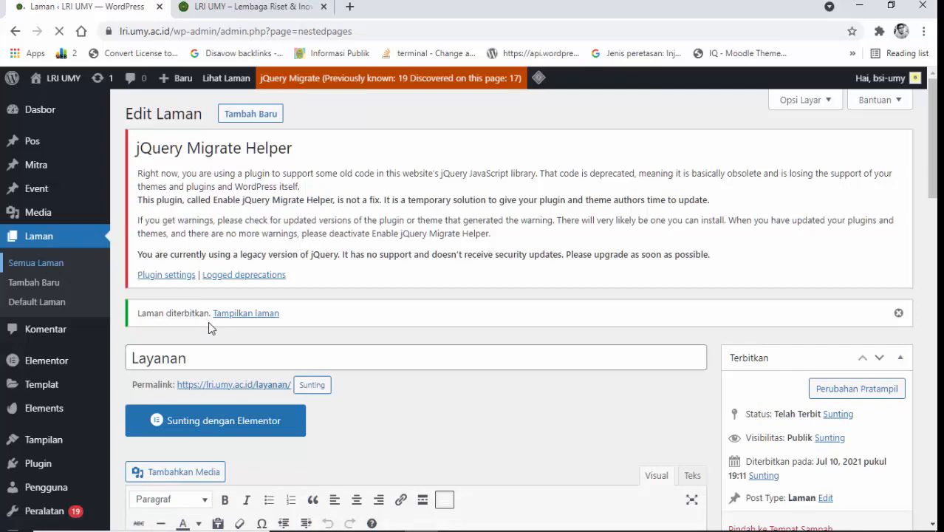
Review the list of all pages, then reload the public LRI UMY homepage and look over its header and content.
{"action": "scroll", "coordinate": [208, 323], "scroll_direction": "down", "scroll_amount": 3}
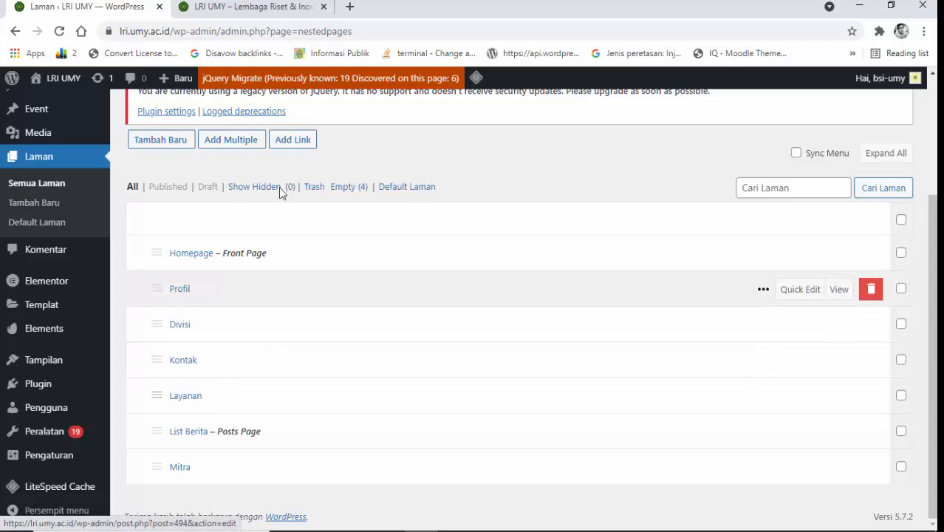
{"action": "left_click", "coordinate": [227, 4]}
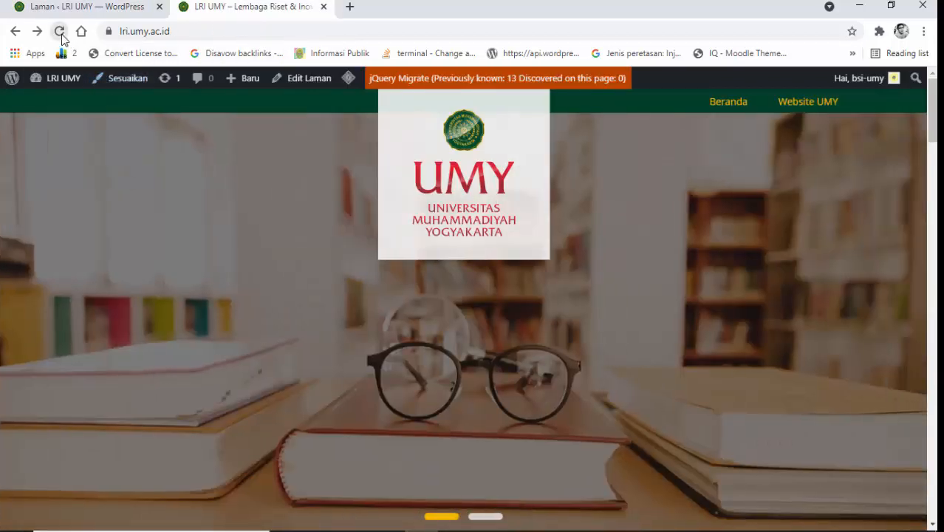
{"action": "left_click", "coordinate": [60, 32]}
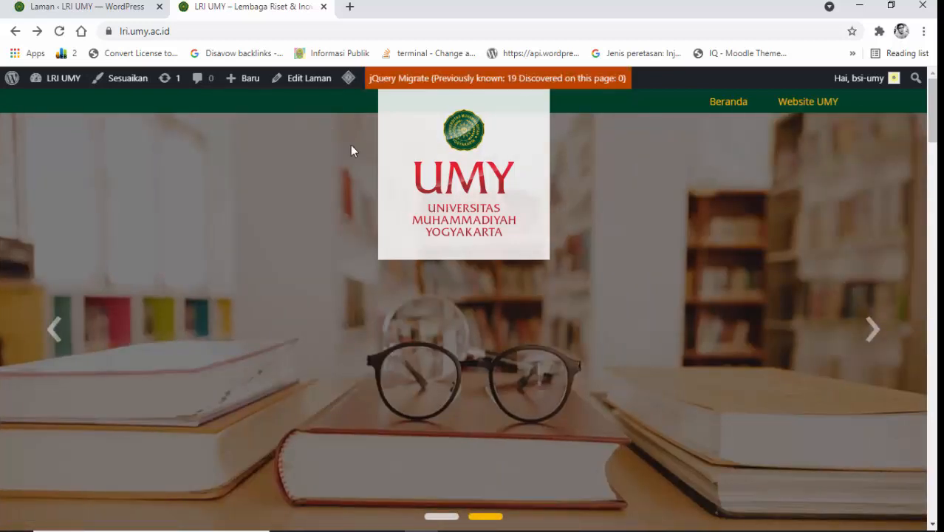
{"action": "scroll", "coordinate": [537, 221], "scroll_direction": "down", "scroll_amount": 8}
{"action": "scroll", "coordinate": [540, 225], "scroll_direction": "down", "scroll_amount": 2}
{"action": "scroll", "coordinate": [521, 211], "scroll_direction": "up", "scroll_amount": 12}
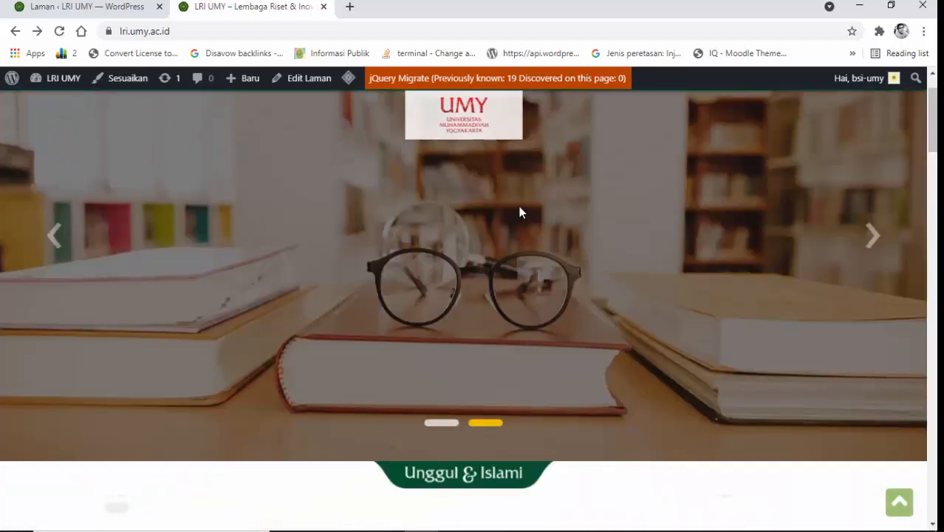
Return to the site admin, open the menu editor and load Left Menu for editing.
{"action": "left_click", "coordinate": [113, 4]}
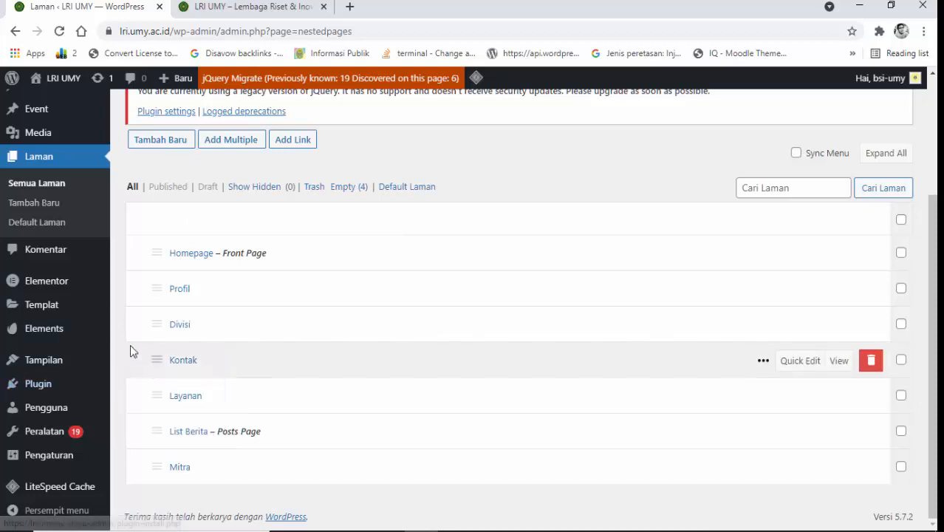
{"action": "mouse_move", "coordinate": [77, 365]}
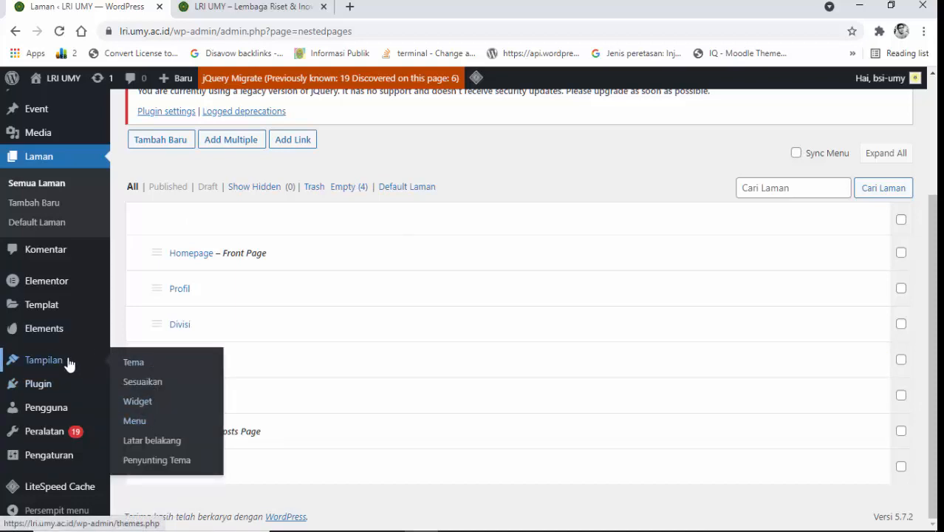
{"action": "left_click", "coordinate": [156, 430]}
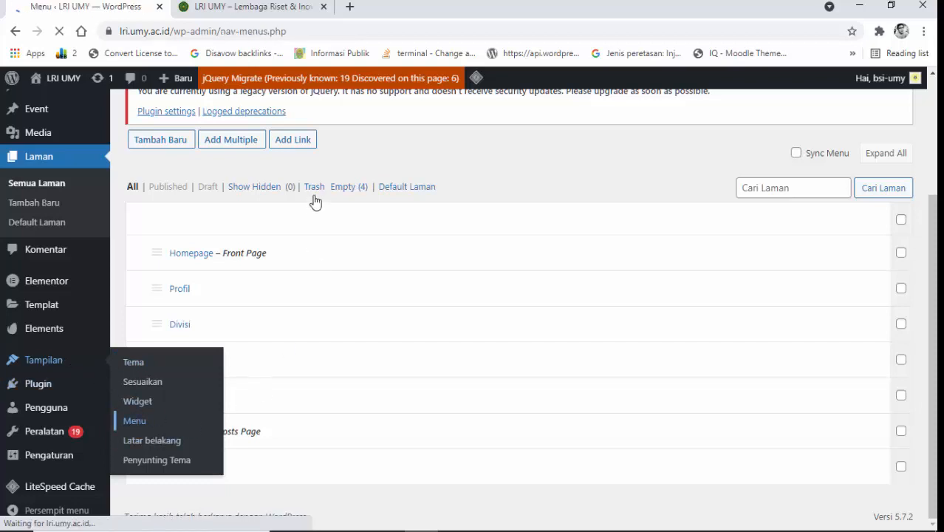
{"action": "scroll", "coordinate": [484, 276], "scroll_direction": "down", "scroll_amount": 3}
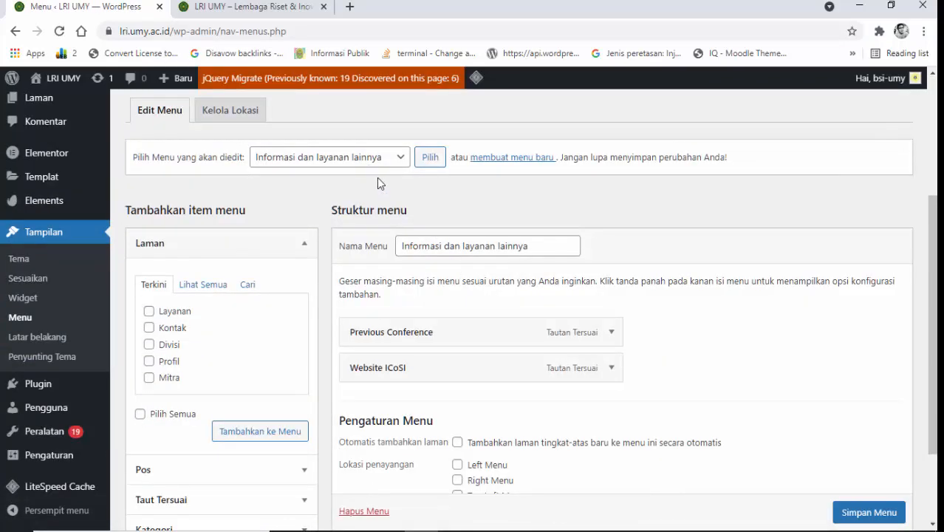
{"action": "scroll", "coordinate": [384, 241], "scroll_direction": "up", "scroll_amount": 3}
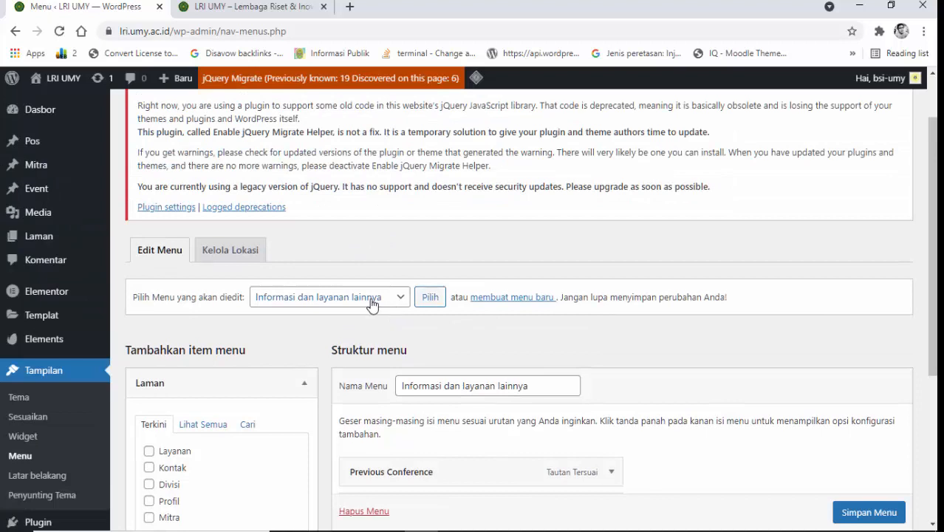
{"action": "left_click", "coordinate": [400, 309]}
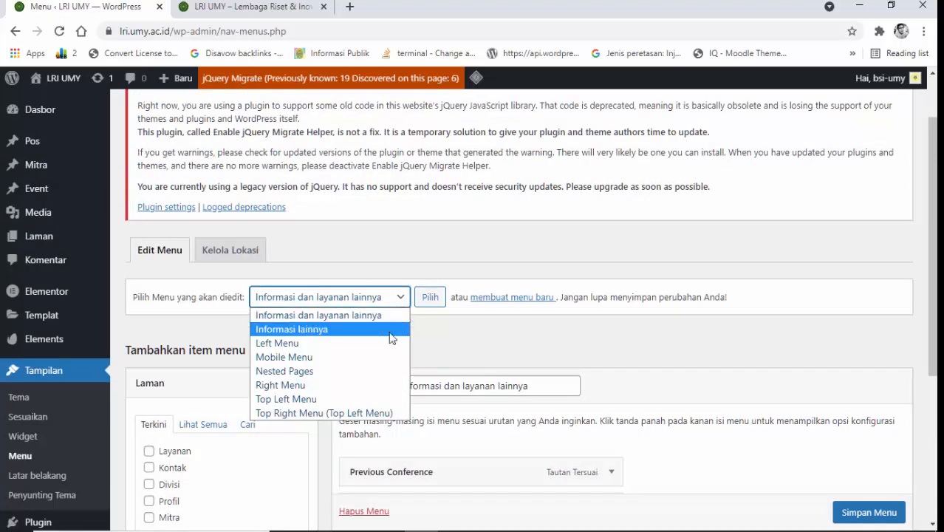
{"action": "left_click", "coordinate": [339, 351]}
{"action": "left_click", "coordinate": [430, 297]}
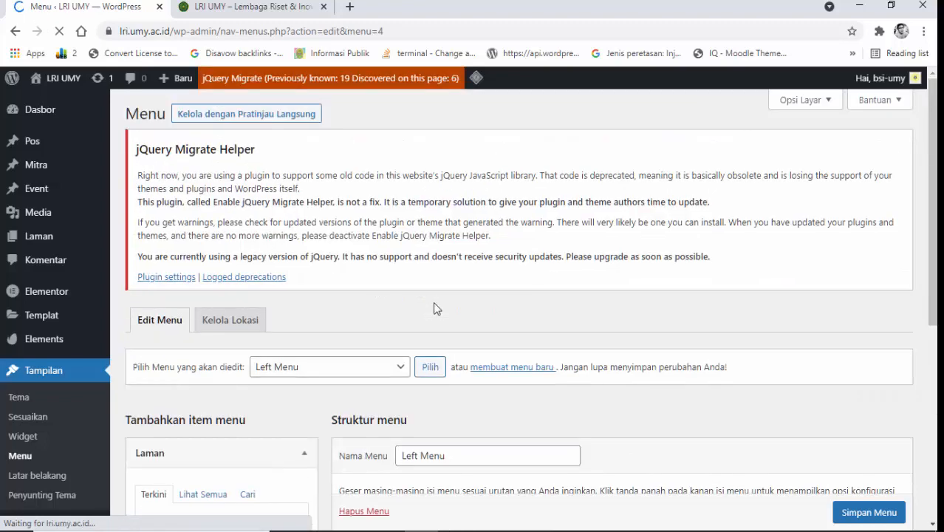
Remove the invalid About and Speakers items from Left Menu.
{"action": "scroll", "coordinate": [435, 307], "scroll_direction": "down", "scroll_amount": 2}
{"action": "scroll", "coordinate": [433, 301], "scroll_direction": "down", "scroll_amount": 1}
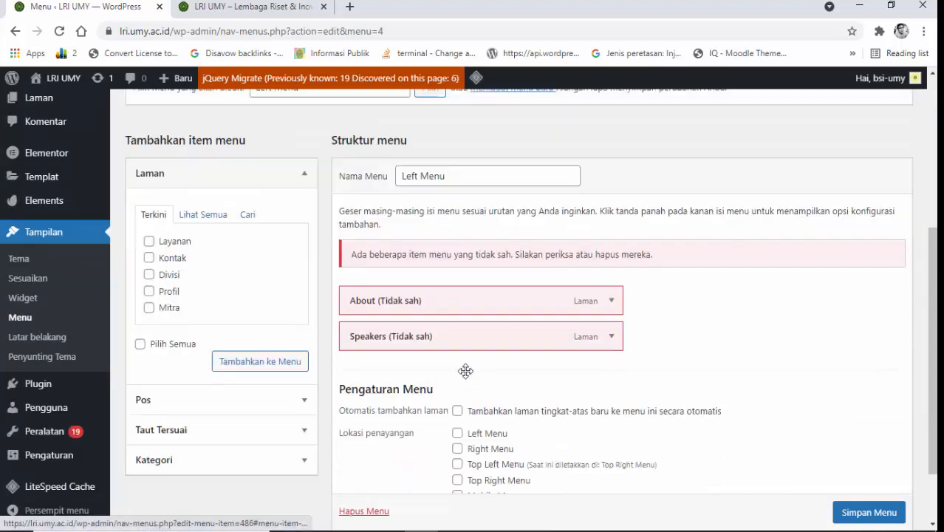
{"action": "scroll", "coordinate": [613, 370], "scroll_direction": "down", "scroll_amount": 2}
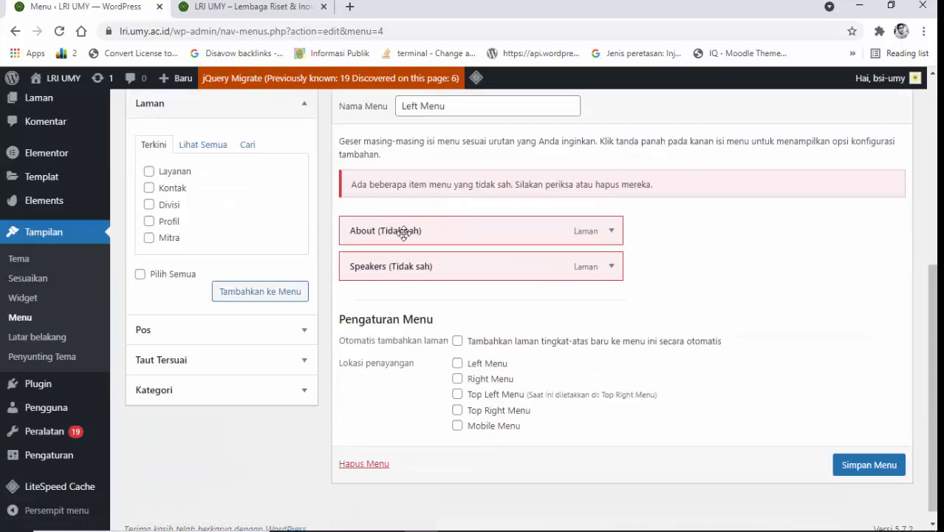
{"action": "left_click", "coordinate": [613, 237]}
{"action": "left_click", "coordinate": [373, 360]}
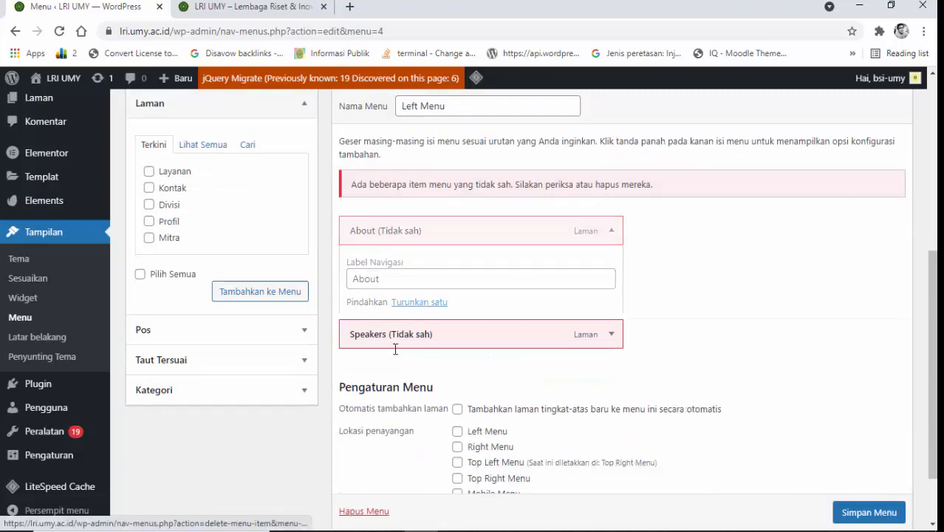
{"action": "left_click", "coordinate": [613, 255]}
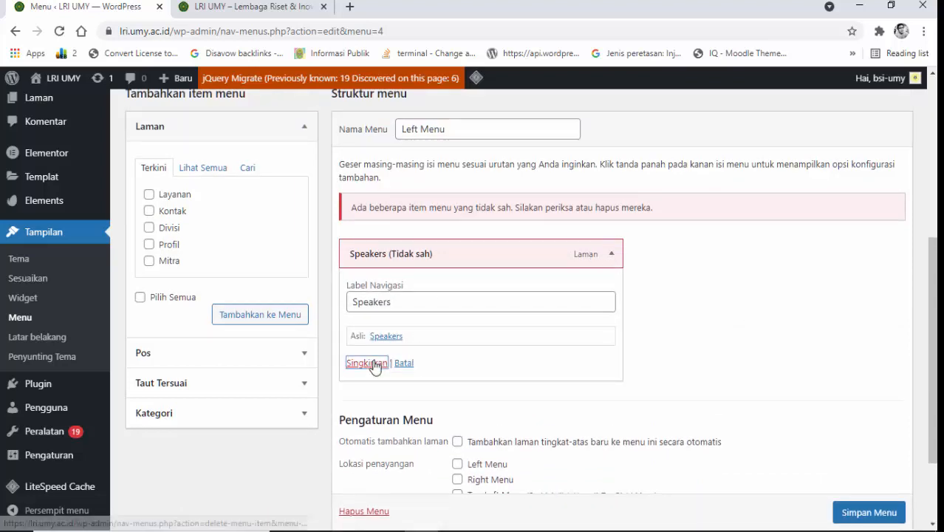
{"action": "left_click", "coordinate": [373, 363]}
Open the full page list in a separate browser tab and compare it with the pages available for Left Menu.
{"action": "scroll", "coordinate": [425, 357], "scroll_direction": "up", "scroll_amount": 3}
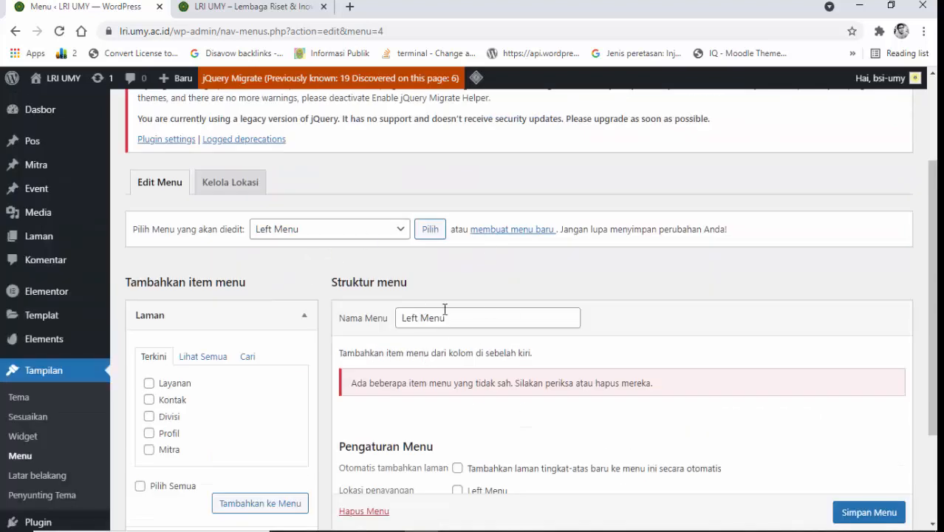
{"action": "scroll", "coordinate": [481, 307], "scroll_direction": "down", "scroll_amount": 1}
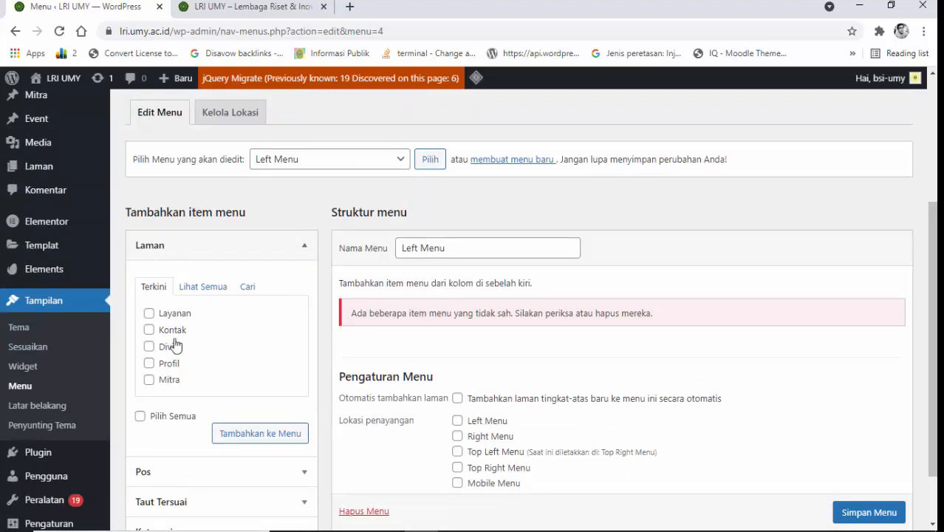
{"action": "scroll", "coordinate": [205, 346], "scroll_direction": "down", "scroll_amount": 1}
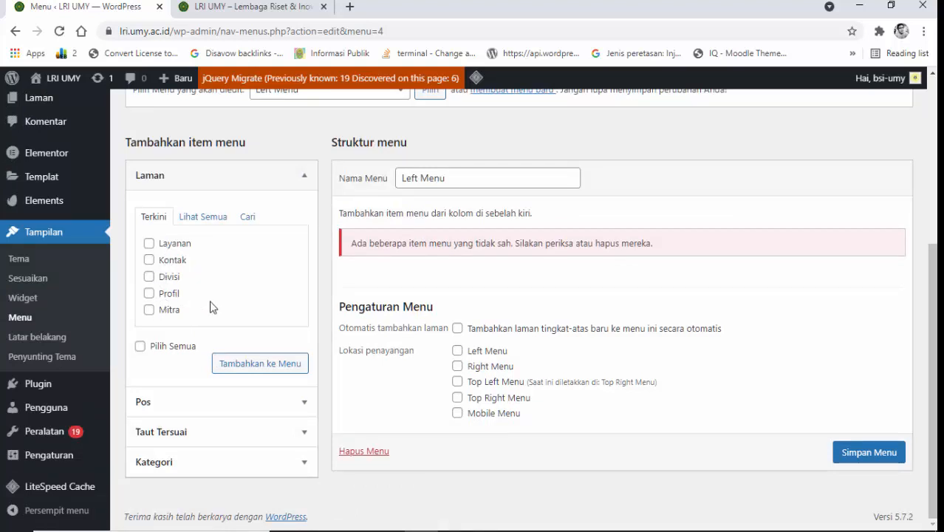
{"action": "scroll", "coordinate": [106, 262], "scroll_direction": "up", "scroll_amount": 1}
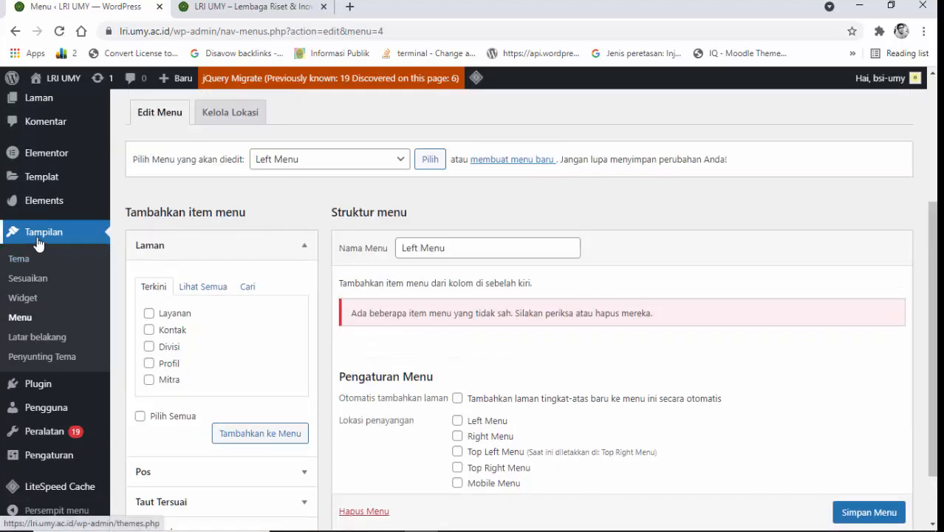
{"action": "scroll", "coordinate": [44, 200], "scroll_direction": "up", "scroll_amount": 2}
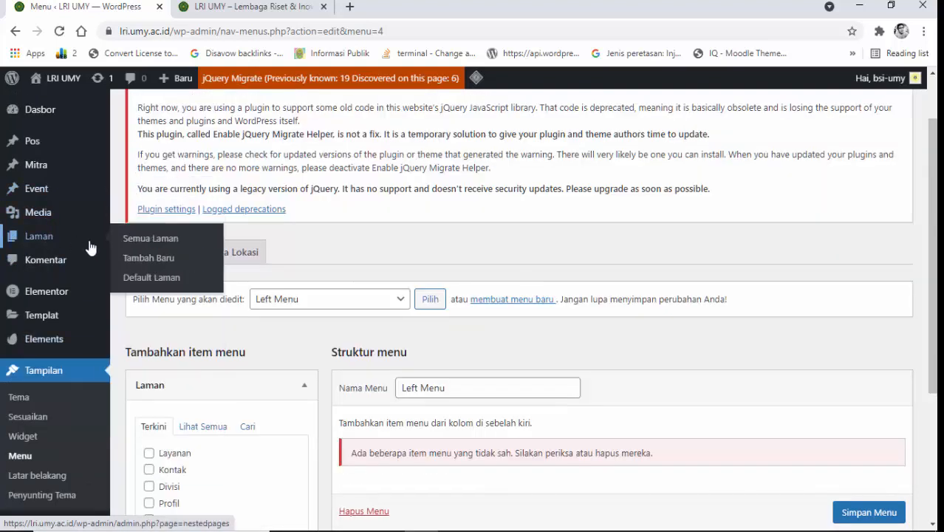
{"action": "right_click", "coordinate": [141, 239]}
{"action": "left_click", "coordinate": [151, 249]}
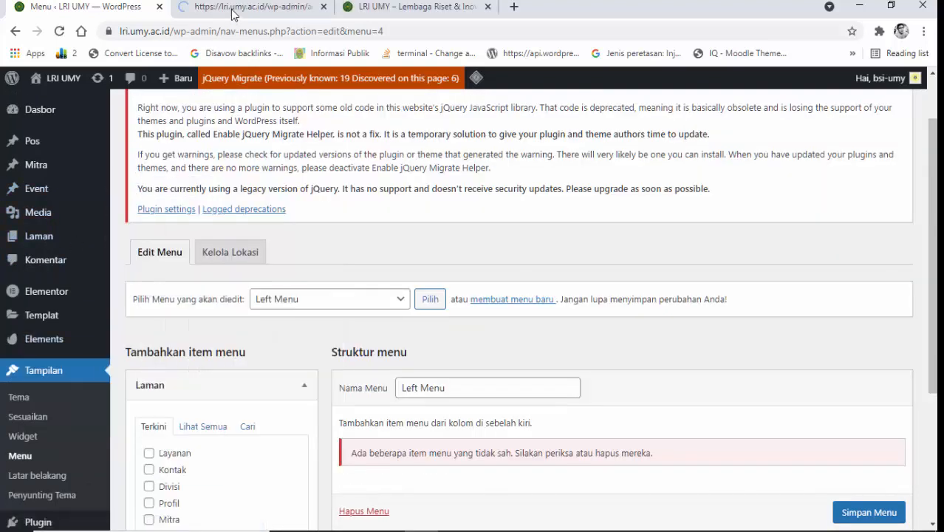
{"action": "left_click", "coordinate": [233, 13]}
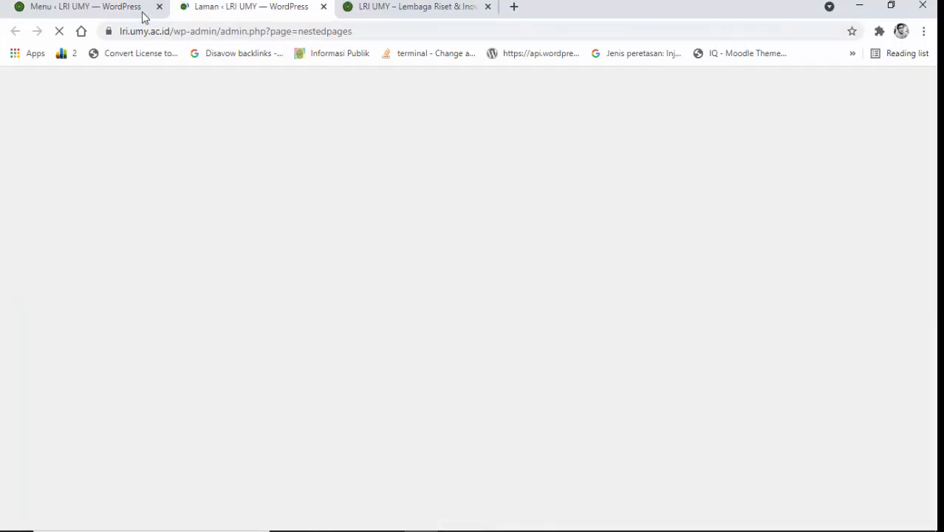
{"action": "scroll", "coordinate": [305, 302], "scroll_direction": "down", "scroll_amount": 2}
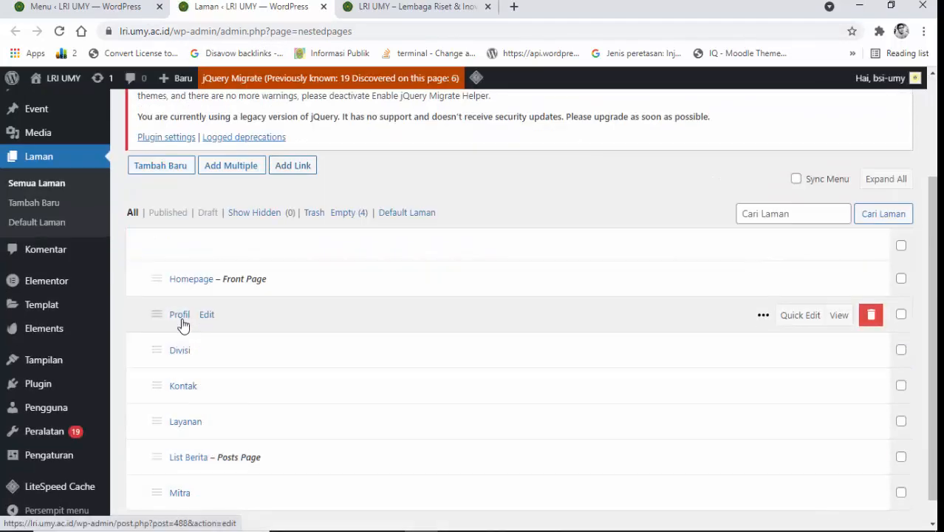
{"action": "left_click", "coordinate": [85, 7]}
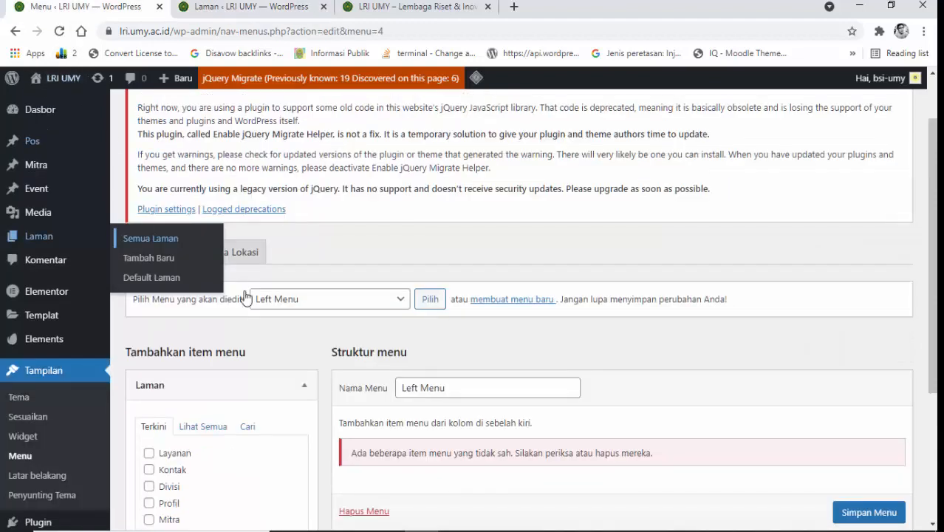
Check the page names in Notepad, then add the Divisi and Profil pages to Left Menu and save it.
{"action": "scroll", "coordinate": [358, 321], "scroll_direction": "down", "scroll_amount": 2}
{"action": "left_click", "coordinate": [521, 518]}
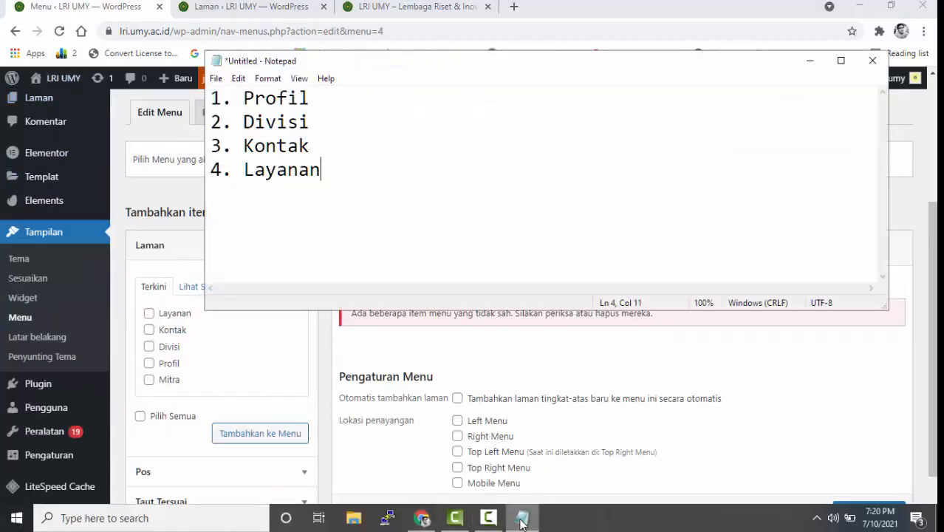
{"action": "left_click", "coordinate": [572, 370]}
{"action": "scroll", "coordinate": [238, 367], "scroll_direction": "down", "scroll_amount": 1}
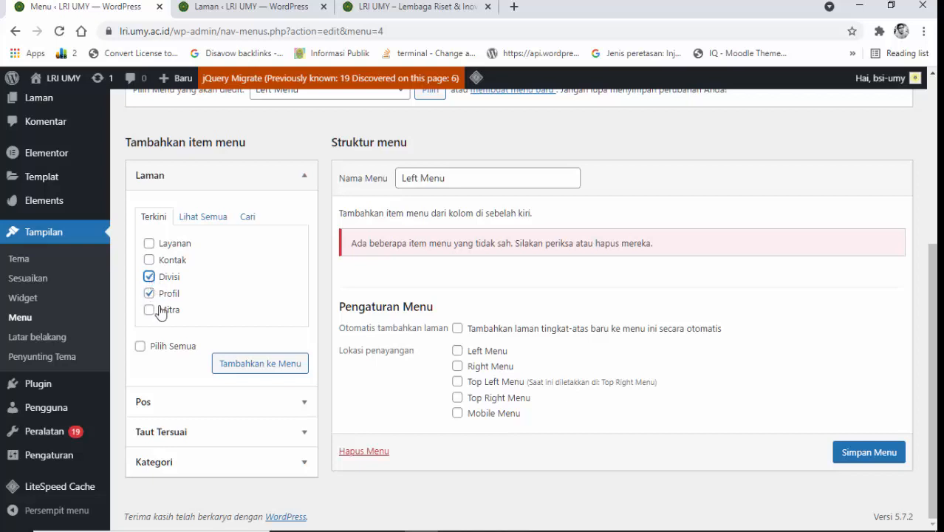
{"action": "left_click", "coordinate": [264, 368]}
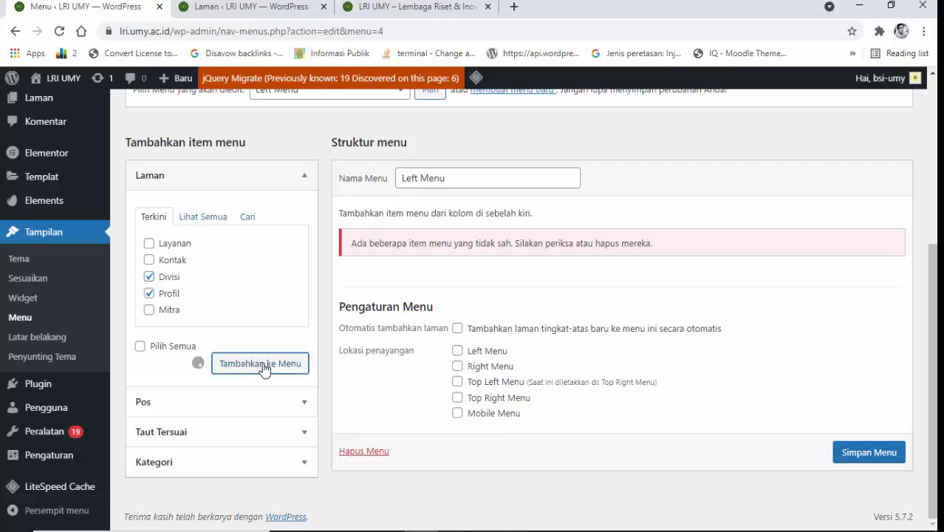
{"action": "scroll", "coordinate": [779, 370], "scroll_direction": "down", "scroll_amount": 2}
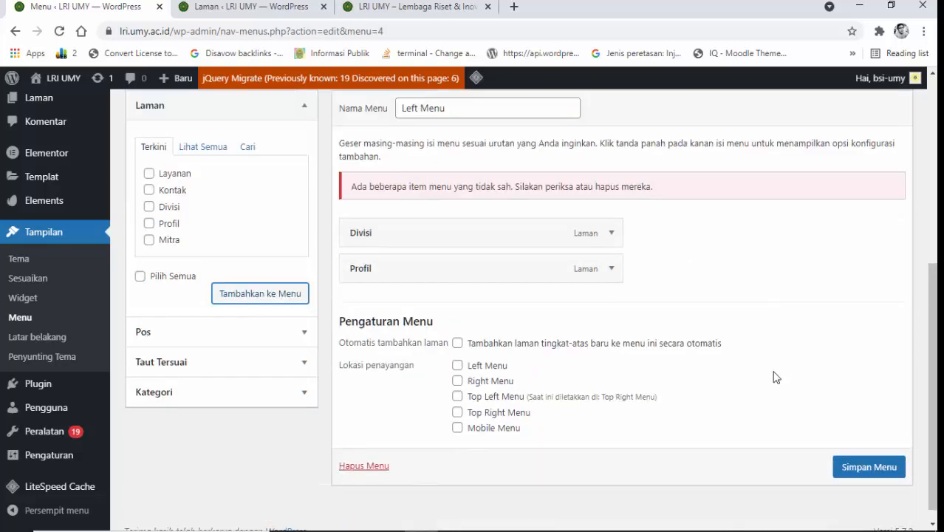
{"action": "left_click", "coordinate": [855, 473]}
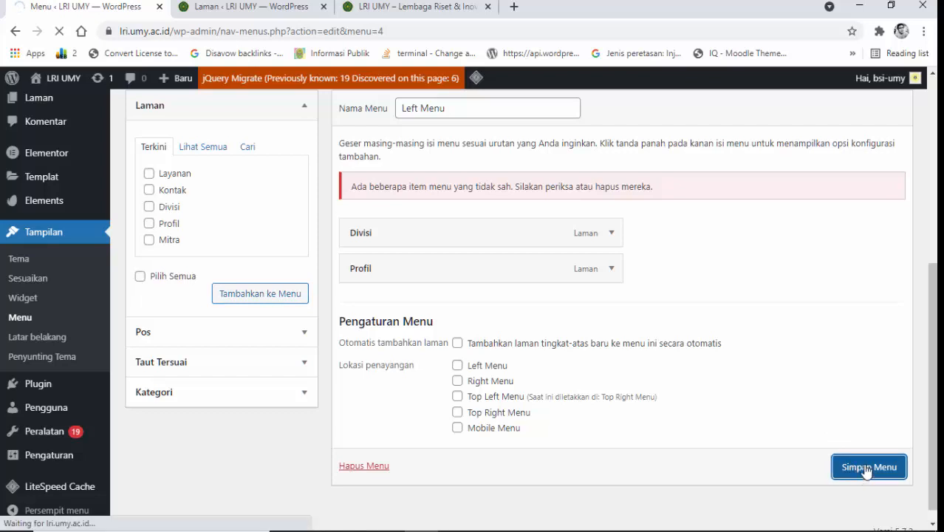
Reload the public LRI UMY homepage and check the saved Left Menu items in its header.
{"action": "left_click", "coordinate": [404, 6]}
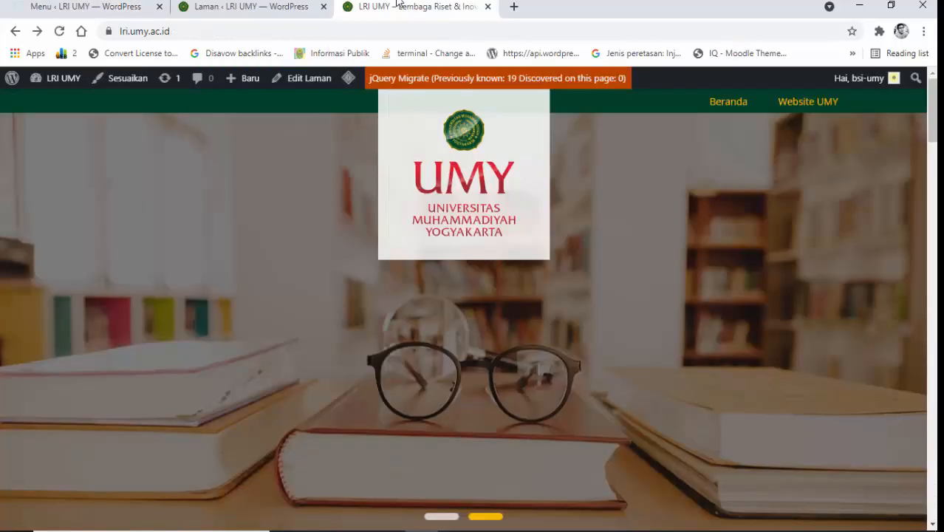
{"action": "left_click", "coordinate": [60, 31]}
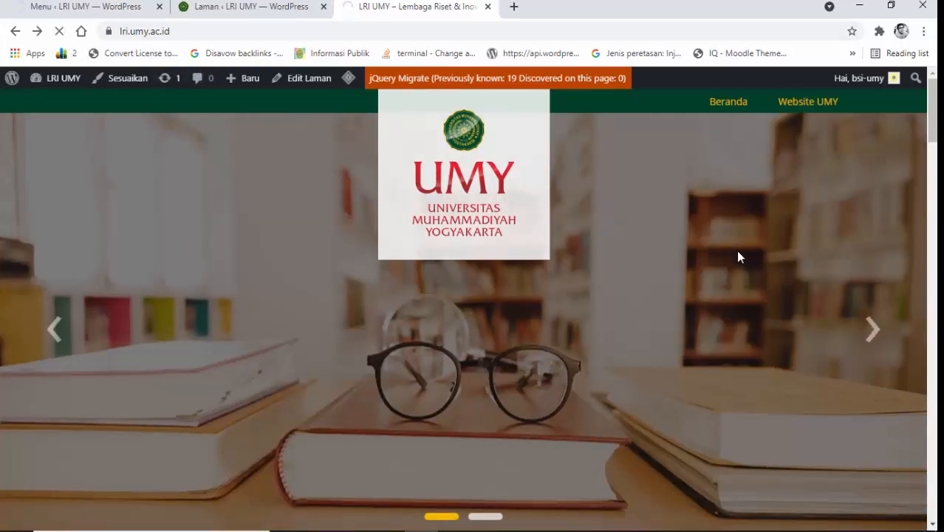
{"action": "mouse_move", "coordinate": [676, 528]}
{"action": "left_click", "coordinate": [495, 524]}
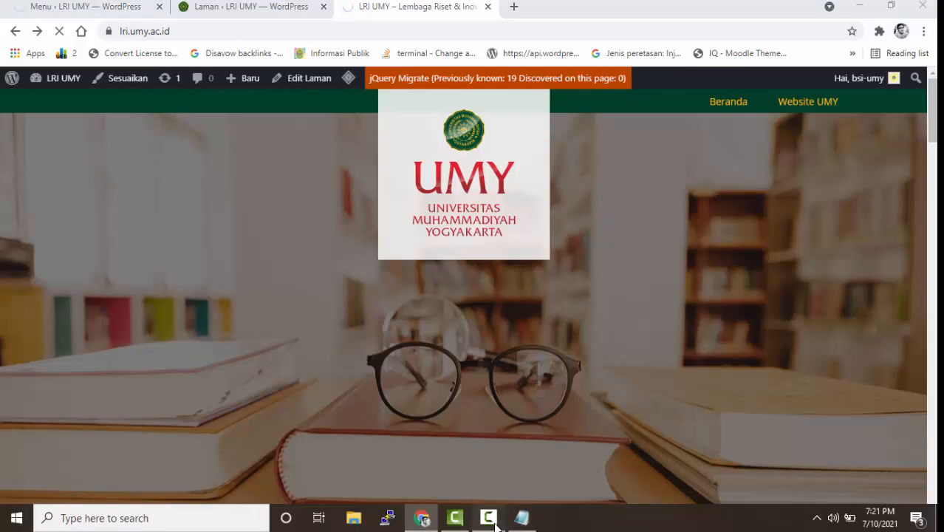
{"action": "left_click", "coordinate": [495, 521]}
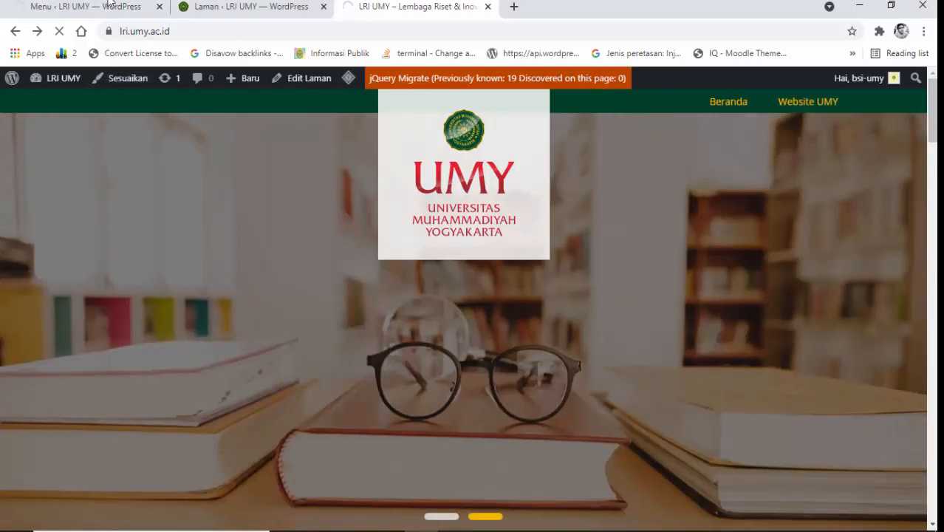
{"action": "left_click", "coordinate": [90, 6]}
{"action": "left_click", "coordinate": [400, 6]}
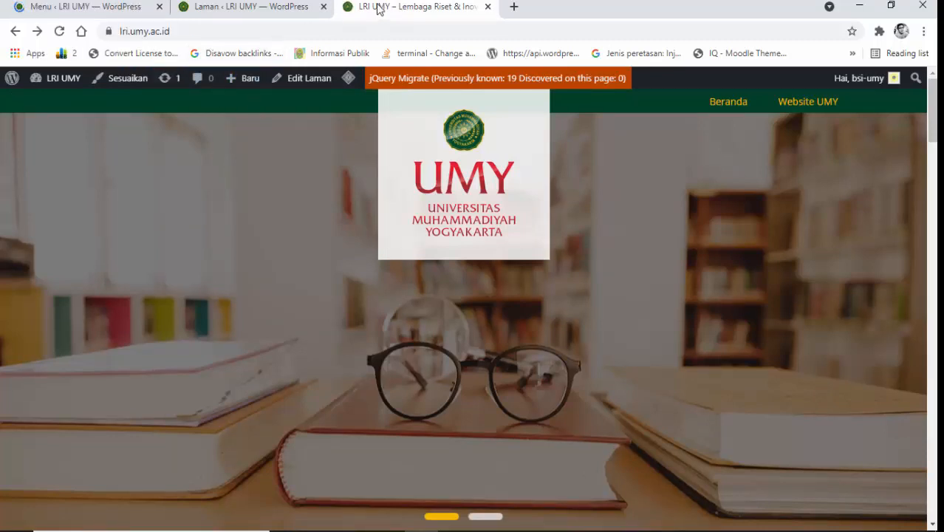
{"action": "left_click", "coordinate": [59, 31]}
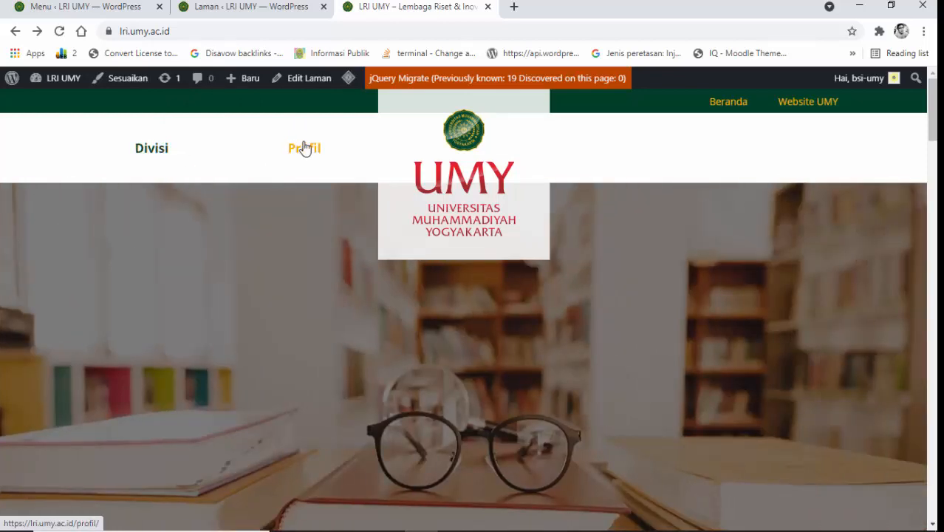
Return to the menu editor, move Profil above Divisi in Left Menu and save the menu.
{"action": "left_click", "coordinate": [142, 4]}
{"action": "scroll", "coordinate": [404, 301], "scroll_direction": "down", "scroll_amount": 2}
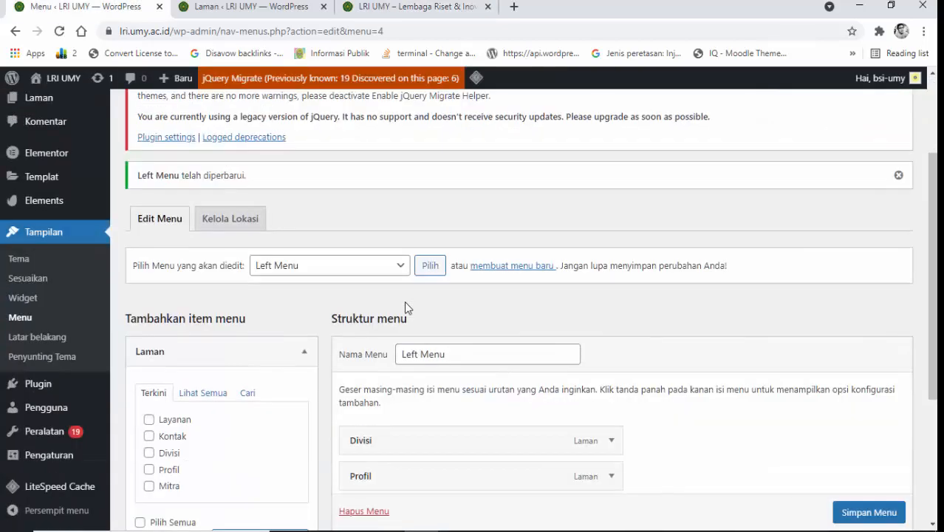
{"action": "scroll", "coordinate": [308, 307], "scroll_direction": "down", "scroll_amount": 1}
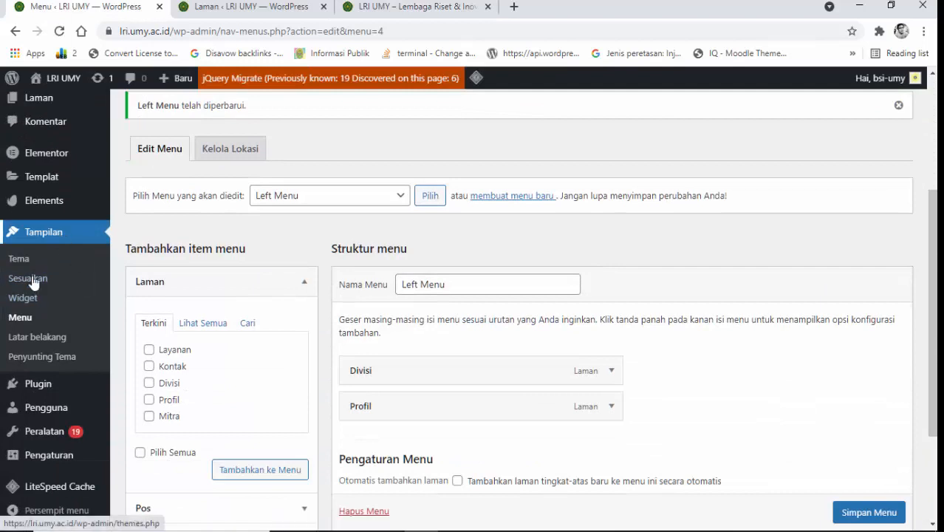
{"action": "scroll", "coordinate": [64, 313], "scroll_direction": "down", "scroll_amount": 1}
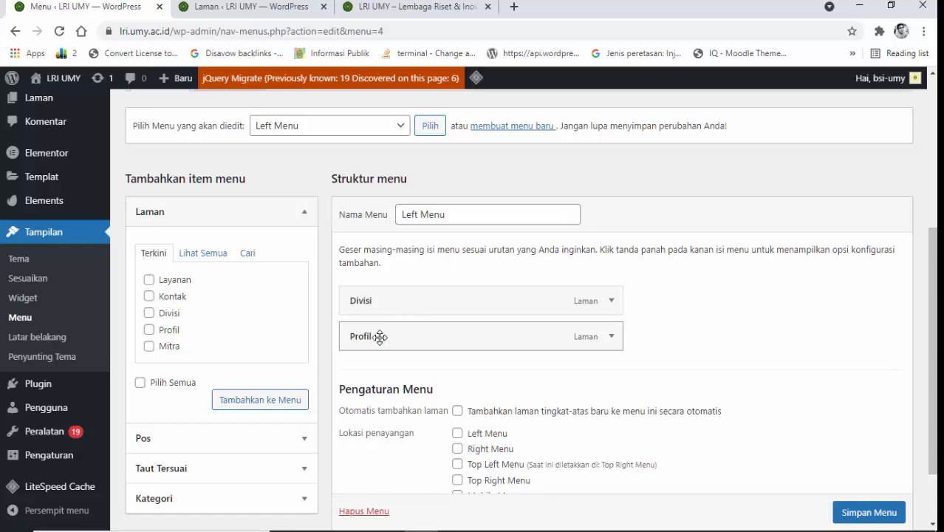
{"action": "left_click_drag", "start_coordinate": [380, 337], "coordinate": [380, 300]}
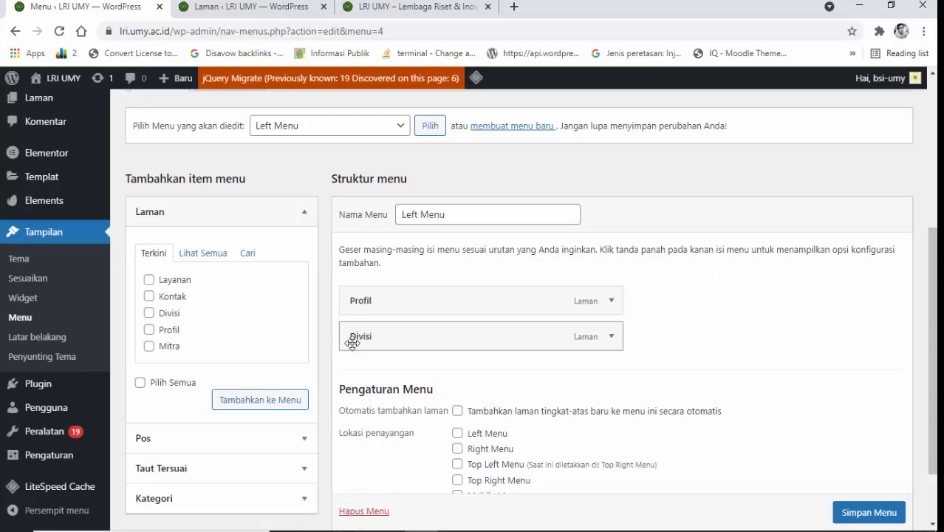
{"action": "scroll", "coordinate": [797, 366], "scroll_direction": "down", "scroll_amount": 2}
{"action": "left_click", "coordinate": [874, 465]}
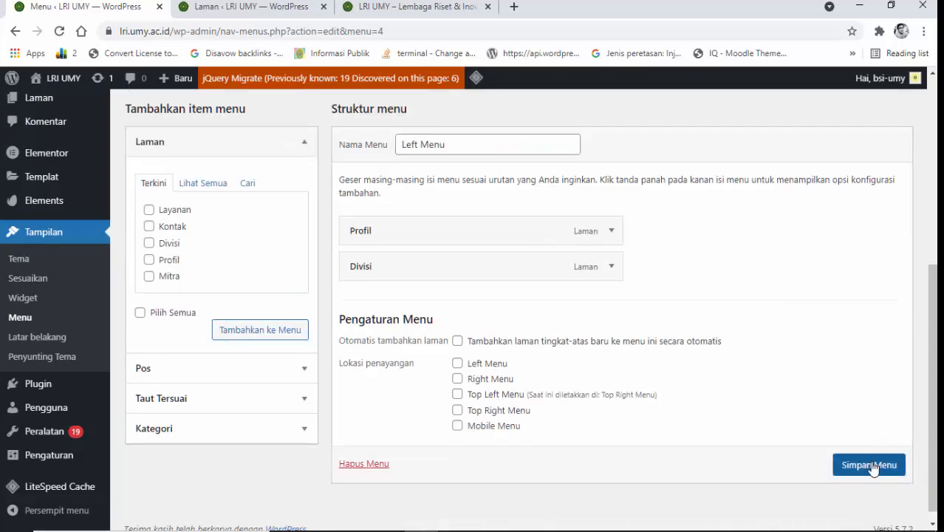
Reload the public homepage and check the order of Profil and Divisi in the header.
{"action": "left_click", "coordinate": [263, 4]}
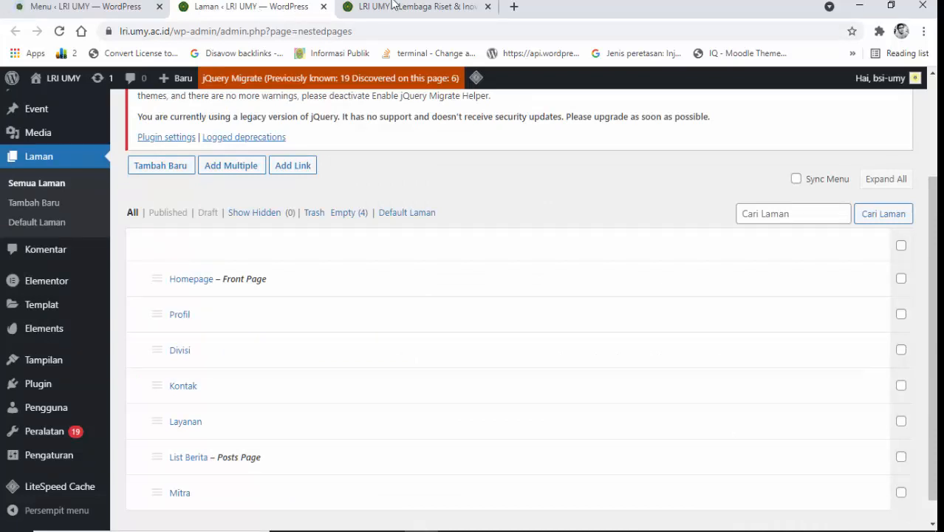
{"action": "left_click", "coordinate": [394, 5]}
{"action": "left_click", "coordinate": [60, 31]}
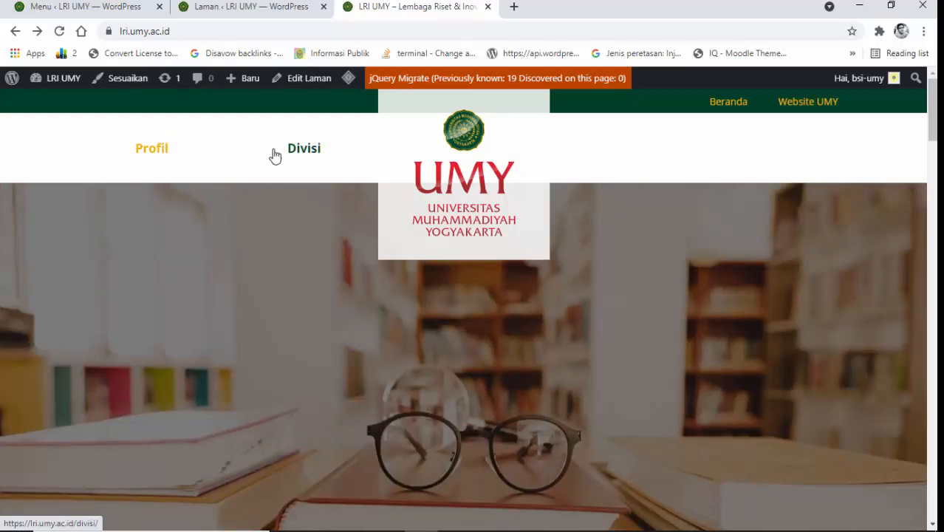
{"action": "left_click", "coordinate": [115, 3]}
{"action": "left_click", "coordinate": [377, 3]}
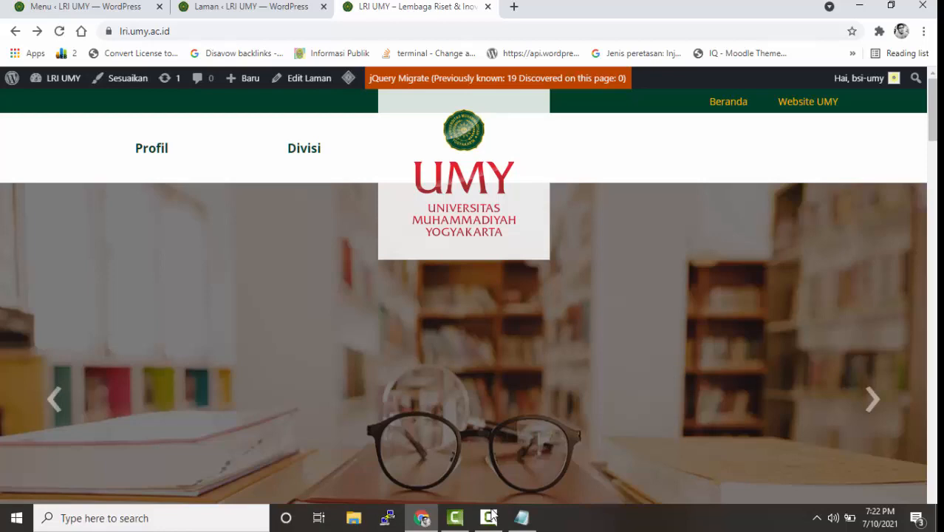
{"action": "left_click", "coordinate": [520, 526]}
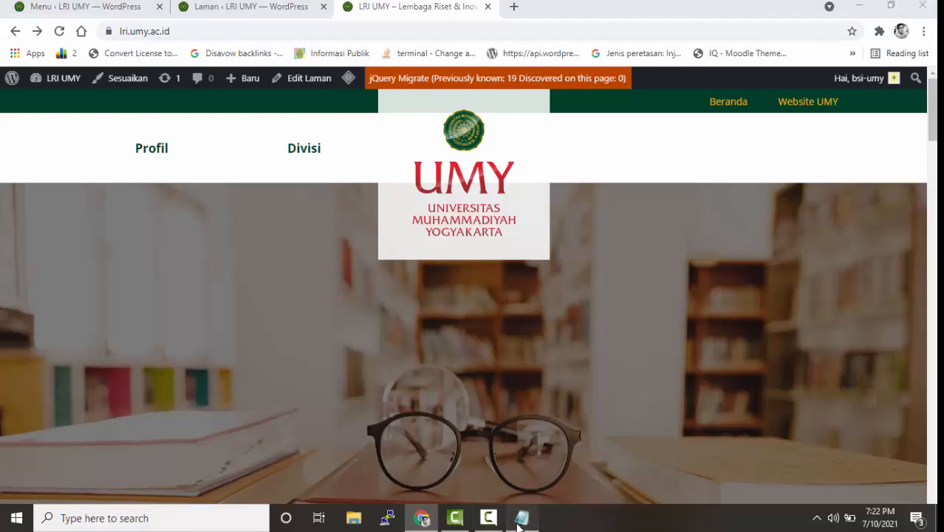
Go back to the menu editor and load Right Menu for editing.
{"action": "left_click", "coordinate": [118, 4]}
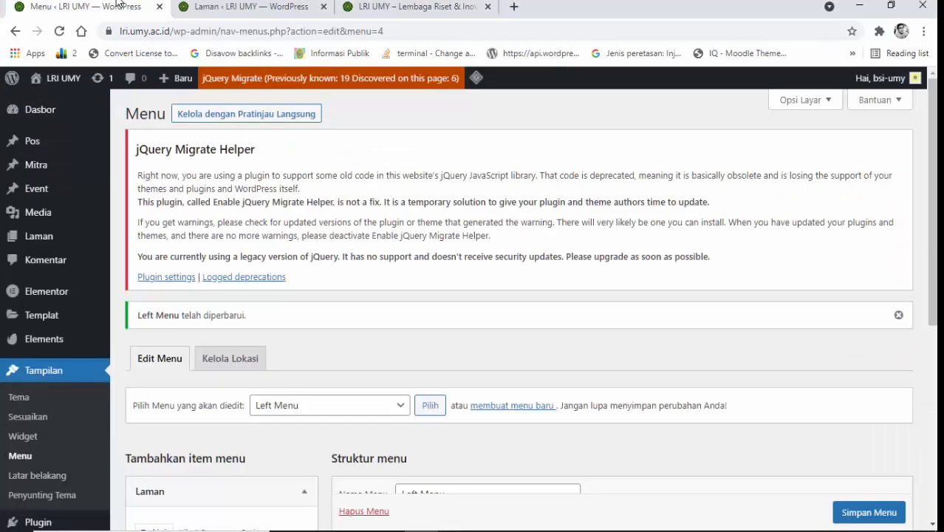
{"action": "scroll", "coordinate": [116, 331], "scroll_direction": "down", "scroll_amount": 1}
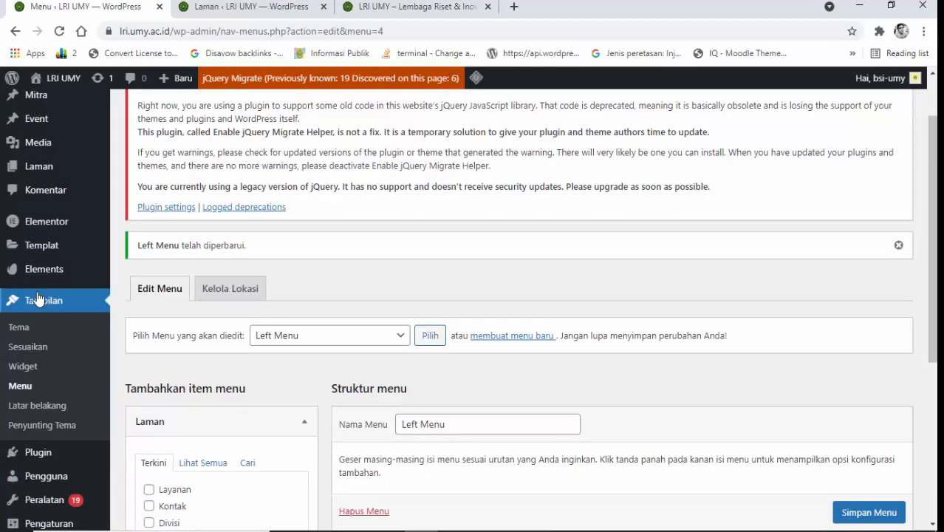
{"action": "scroll", "coordinate": [327, 377], "scroll_direction": "down", "scroll_amount": 1}
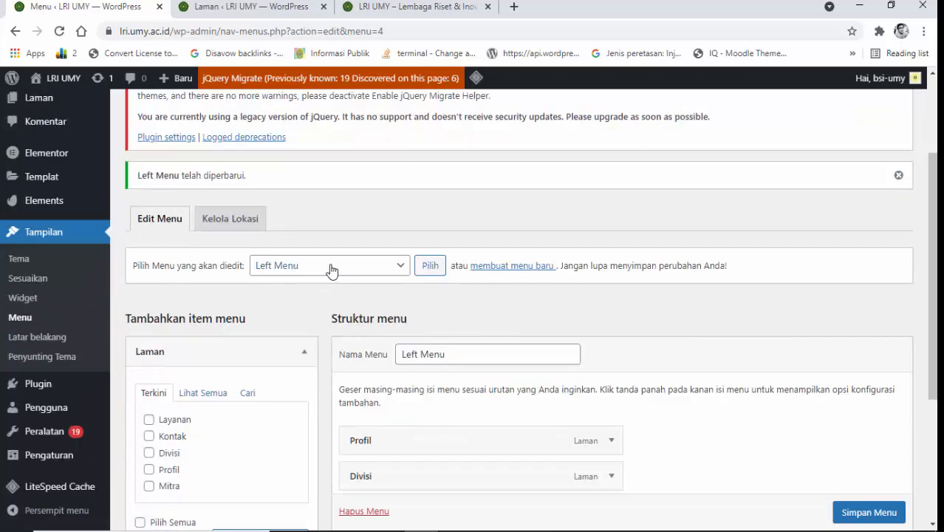
{"action": "left_click", "coordinate": [388, 271]}
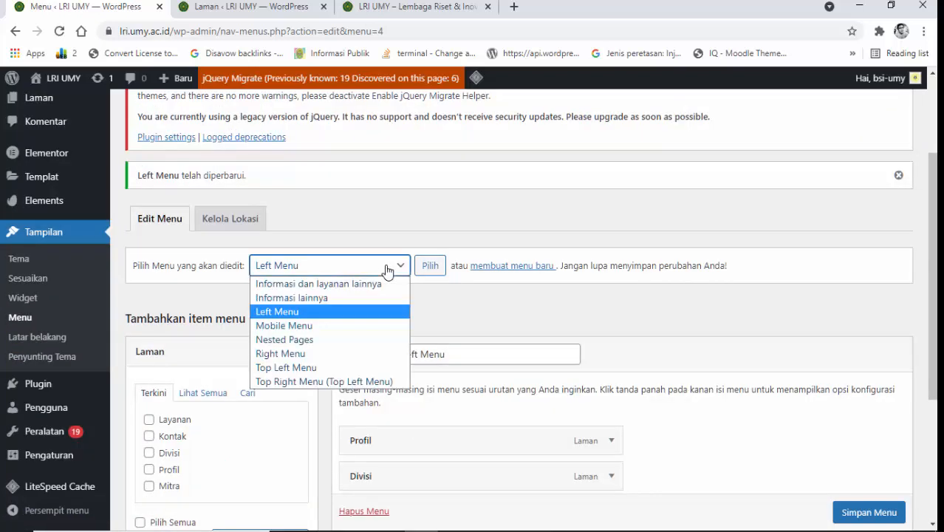
{"action": "left_click", "coordinate": [286, 355]}
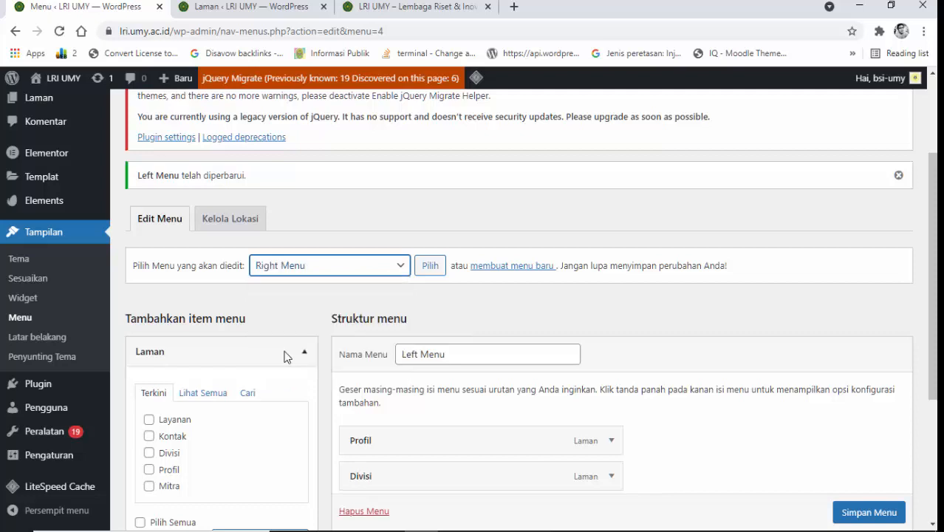
{"action": "left_click", "coordinate": [431, 267]}
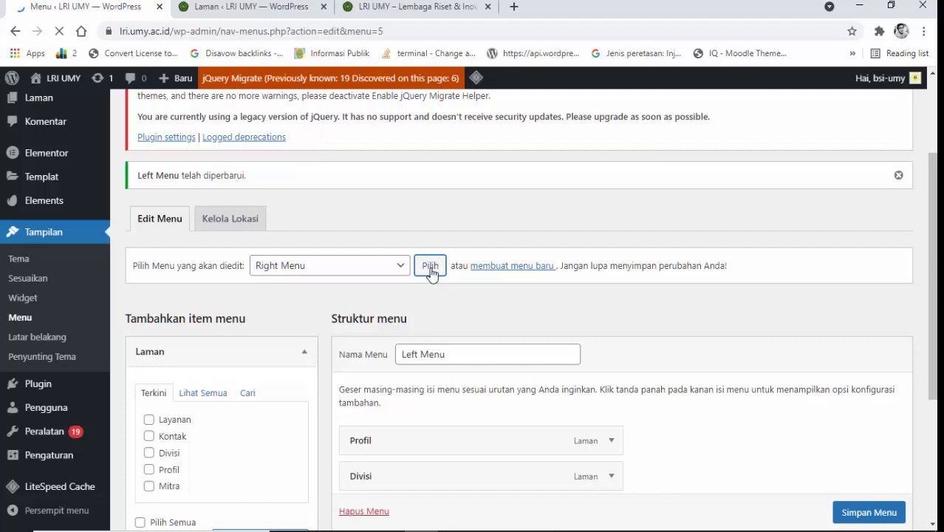
Remove the invalid Scope & Output and Registration items from Right Menu.
{"action": "scroll", "coordinate": [432, 273], "scroll_direction": "down", "scroll_amount": 1}
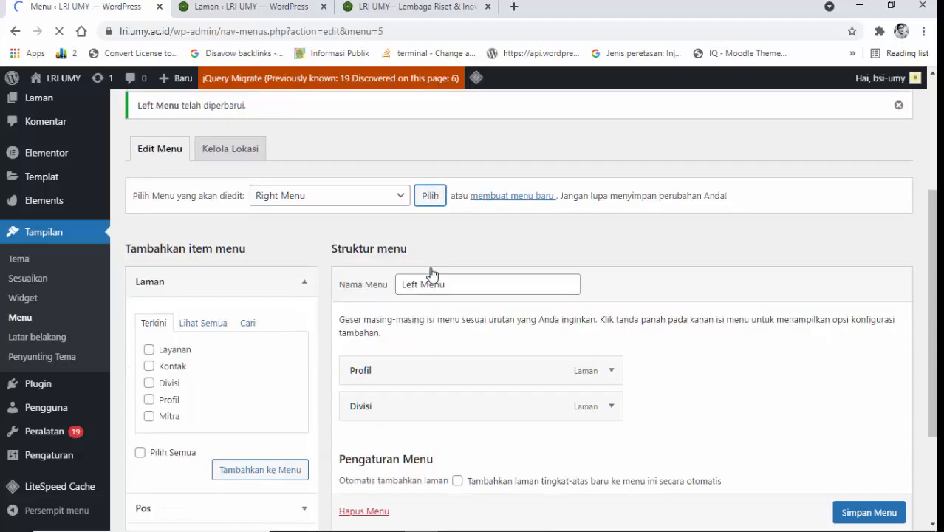
{"action": "scroll", "coordinate": [432, 273], "scroll_direction": "down", "scroll_amount": 3}
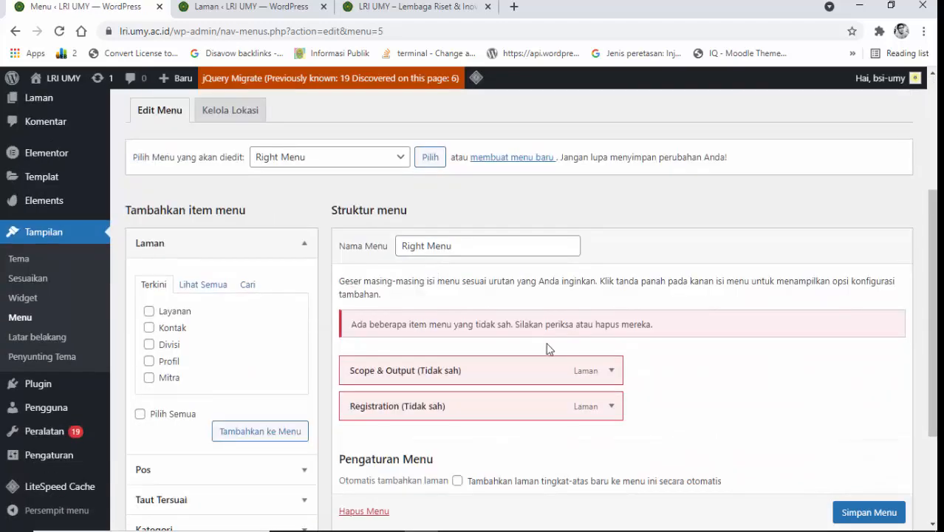
{"action": "scroll", "coordinate": [642, 347], "scroll_direction": "down", "scroll_amount": 1}
{"action": "left_click", "coordinate": [618, 302]}
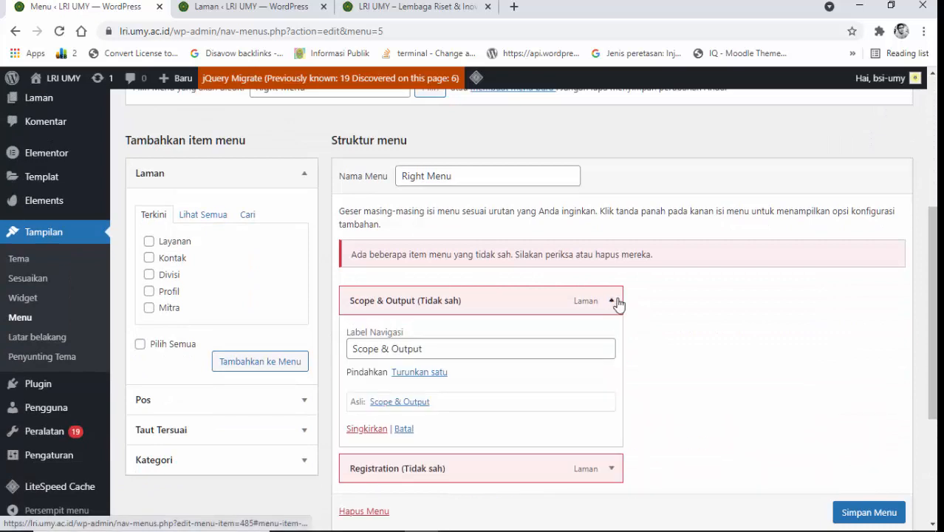
{"action": "left_click", "coordinate": [368, 429]}
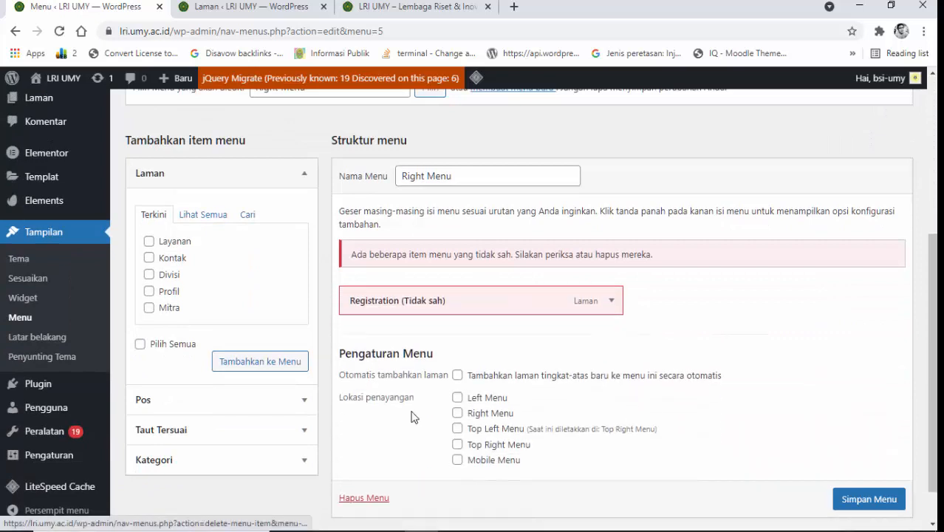
{"action": "left_click", "coordinate": [611, 301]}
{"action": "left_click", "coordinate": [367, 410]}
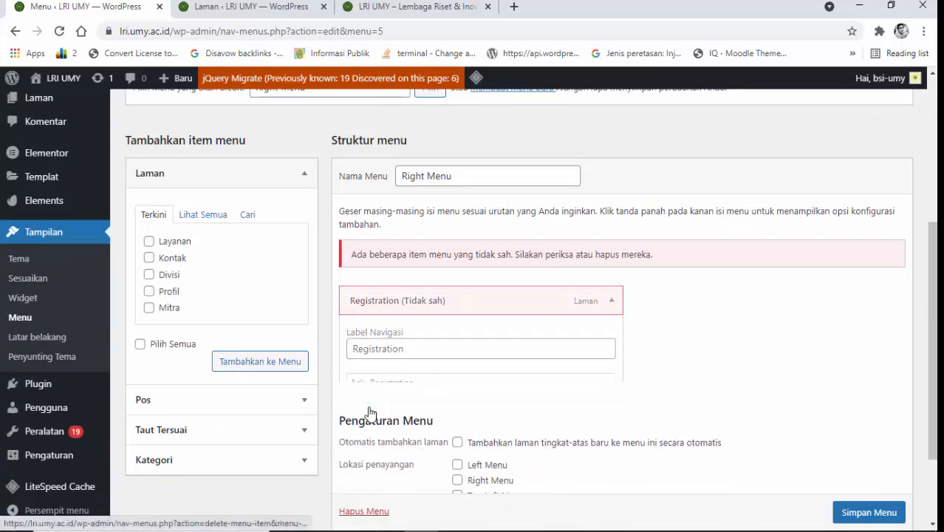
Check the page names in Notepad, then add the Layanan and Kontak pages to Right Menu and save it.
{"action": "left_click", "coordinate": [521, 518]}
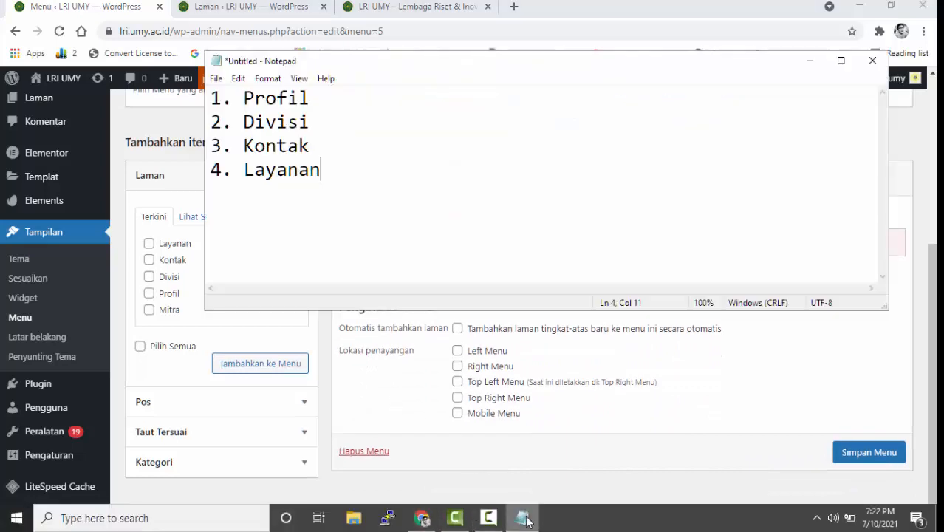
{"action": "left_click", "coordinate": [524, 519]}
{"action": "left_click", "coordinate": [172, 263]}
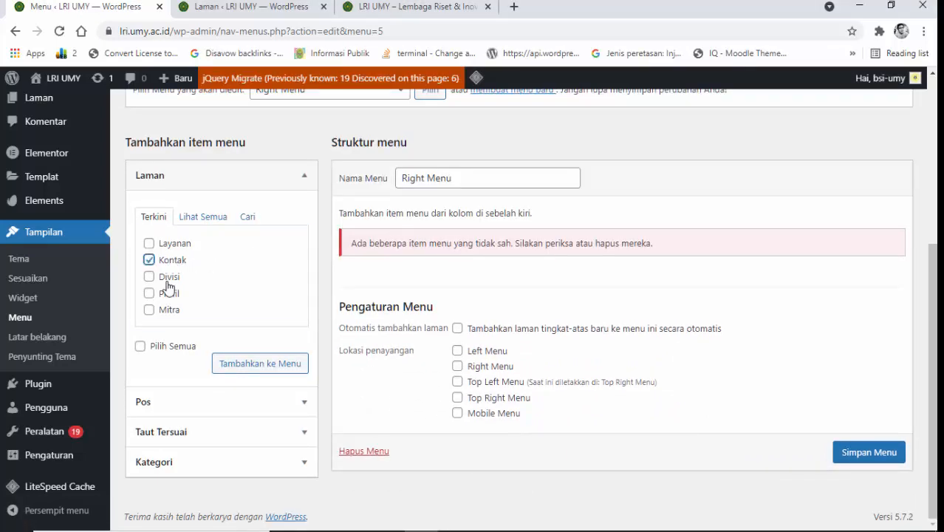
{"action": "left_click", "coordinate": [149, 245]}
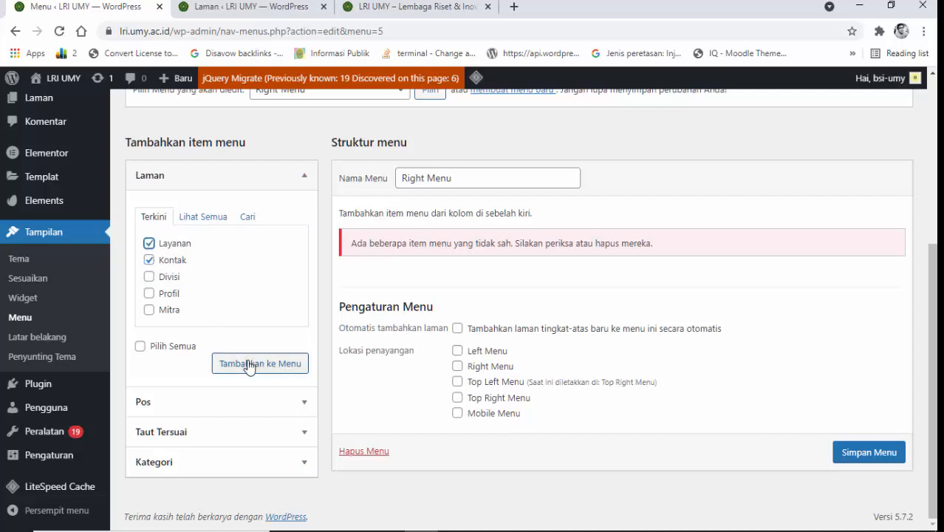
{"action": "left_click", "coordinate": [249, 365]}
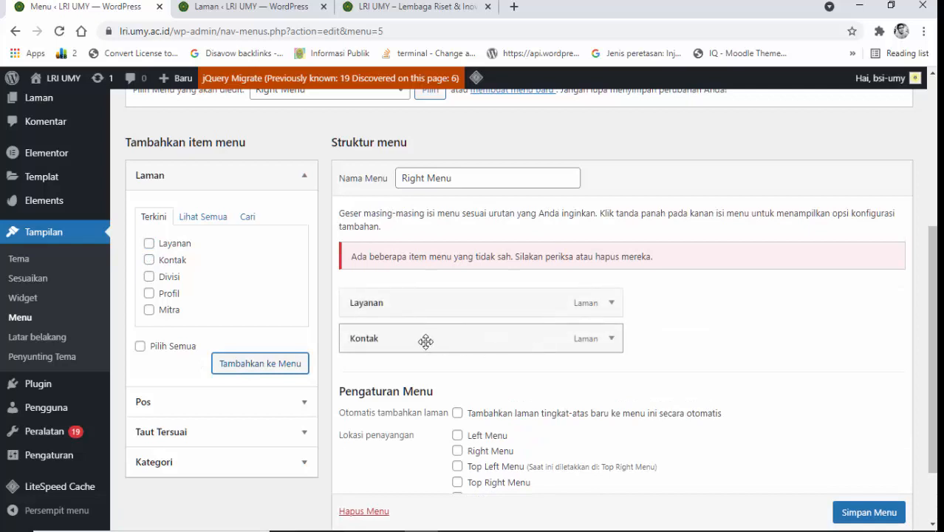
{"action": "scroll", "coordinate": [728, 346], "scroll_direction": "down", "scroll_amount": 1}
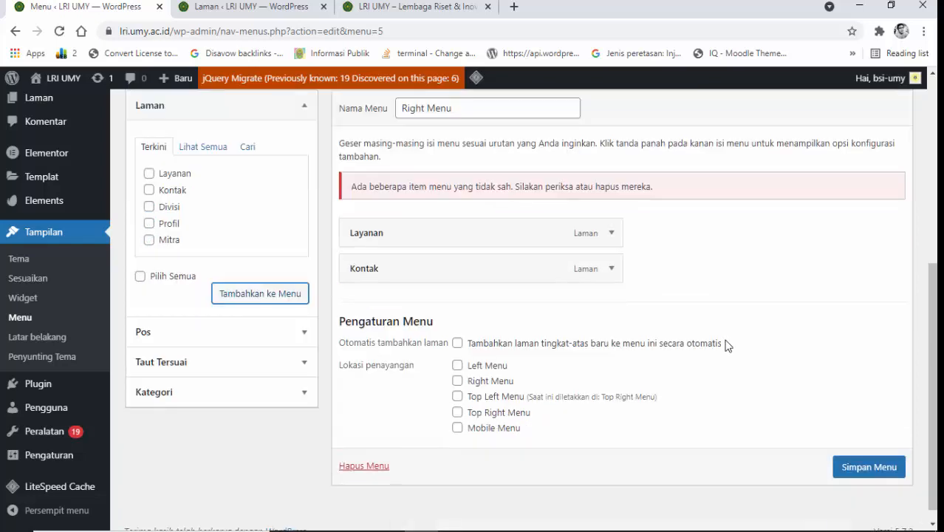
{"action": "left_click", "coordinate": [869, 471]}
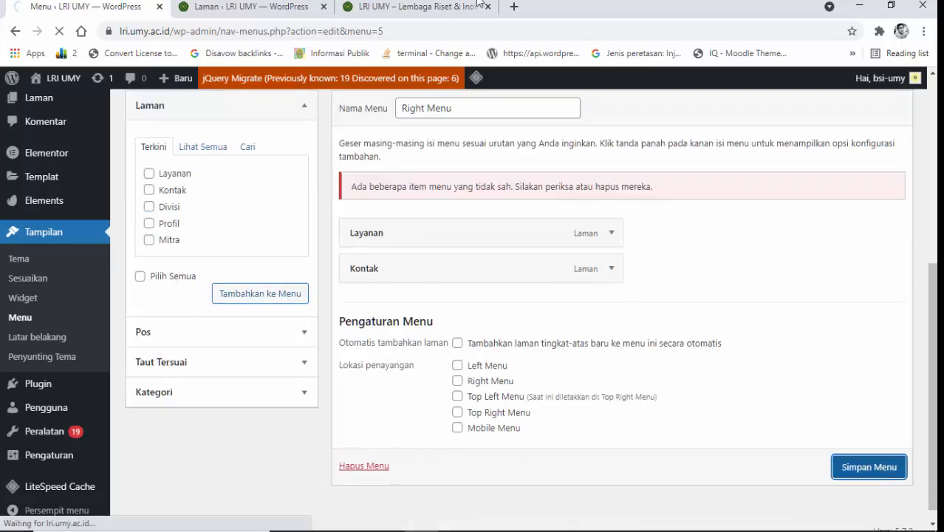
Reload the public homepage and check that its header shows the Left Menu and Right Menu pages.
{"action": "left_click", "coordinate": [431, 4]}
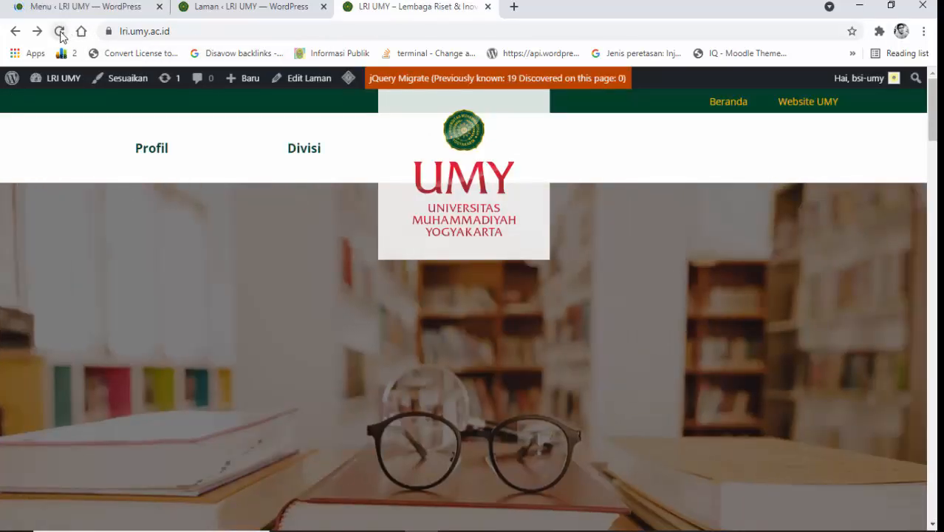
{"action": "left_click", "coordinate": [60, 31]}
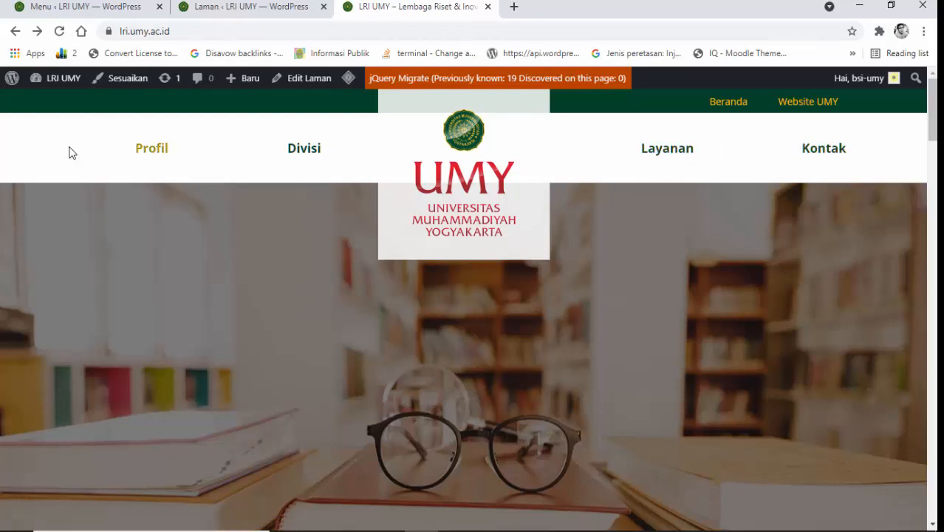
{"action": "left_click_drag", "start_coordinate": [69, 149], "coordinate": [41, 264]}
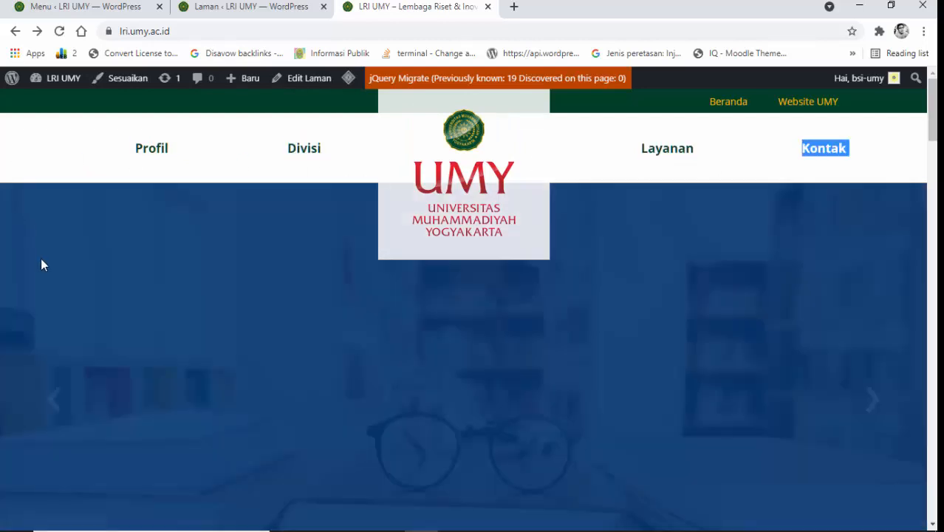
Test the Profil and Divisi links in the public site's header, returning to the homepage after each page.
{"action": "left_click", "coordinate": [40, 143]}
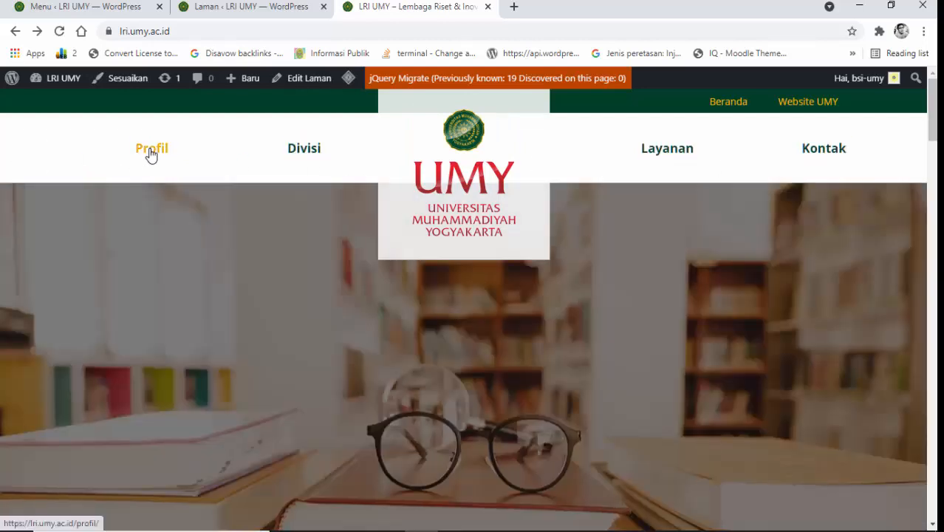
{"action": "left_click", "coordinate": [151, 151]}
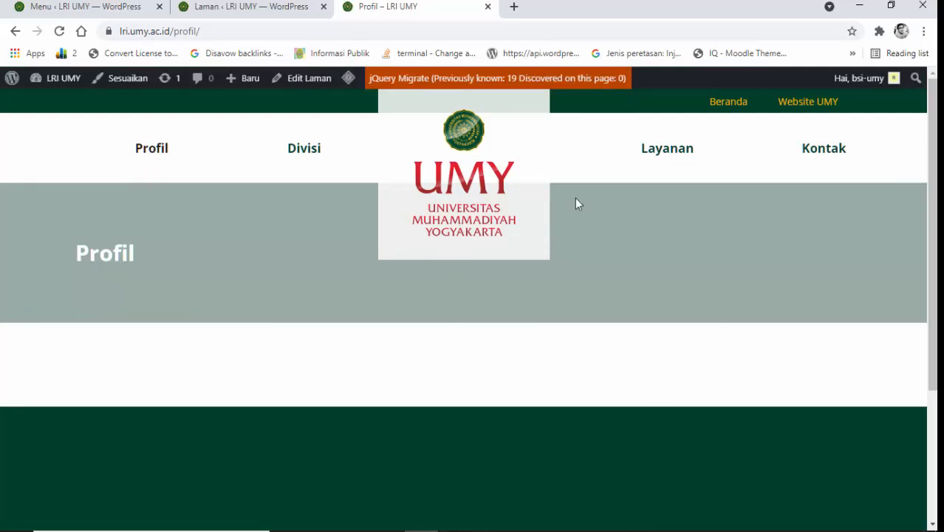
{"action": "left_click", "coordinate": [15, 31]}
{"action": "left_click", "coordinate": [318, 157]}
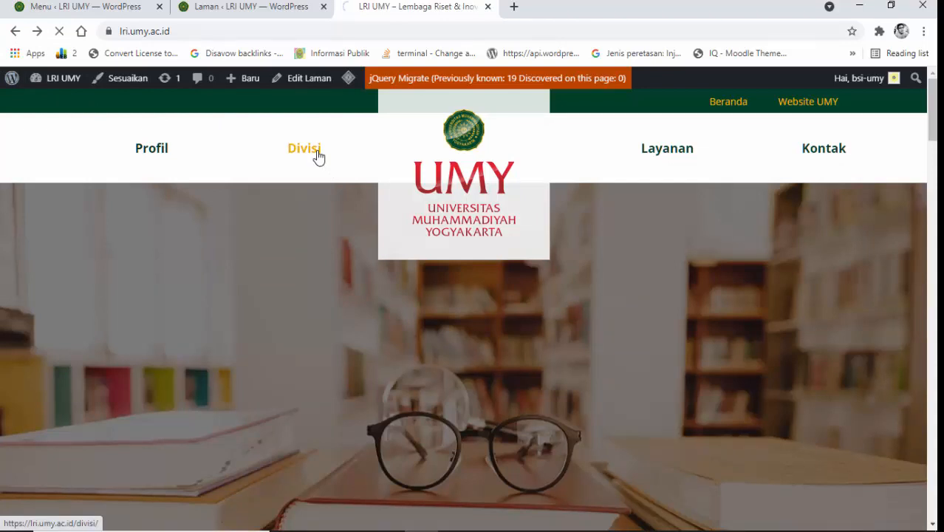
{"action": "scroll", "coordinate": [374, 345], "scroll_direction": "down", "scroll_amount": 1}
{"action": "scroll", "coordinate": [375, 345], "scroll_direction": "up", "scroll_amount": 1}
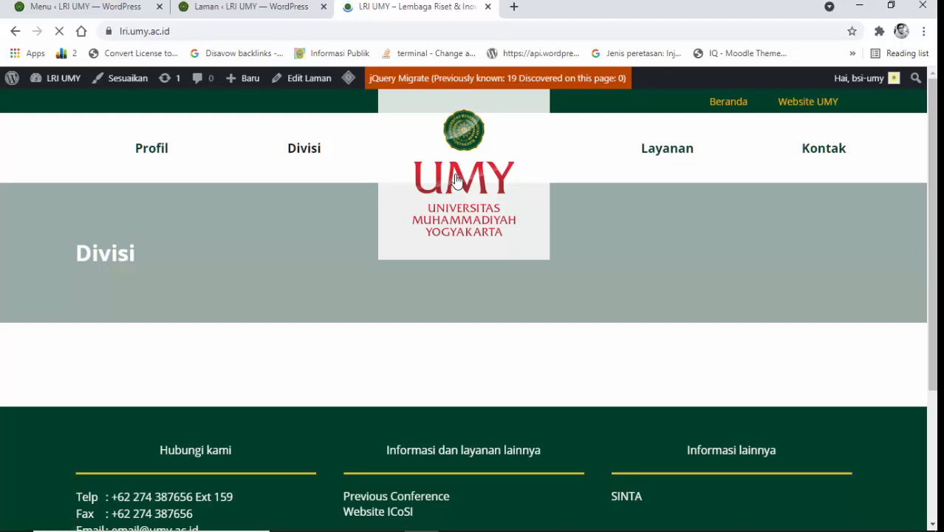
{"action": "scroll", "coordinate": [431, 316], "scroll_direction": "down", "scroll_amount": 2}
{"action": "scroll", "coordinate": [429, 316], "scroll_direction": "up", "scroll_amount": 2}
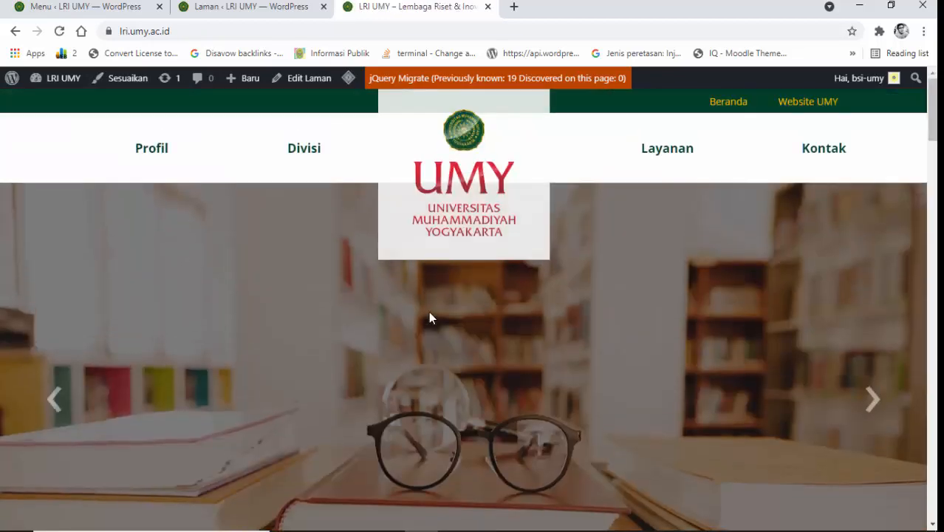
Examine the homepage's banner slider and the heading and icon items of its About Conference section.
{"action": "scroll", "coordinate": [330, 329], "scroll_direction": "down", "scroll_amount": 5}
{"action": "scroll", "coordinate": [330, 330], "scroll_direction": "up", "scroll_amount": 5}
{"action": "scroll", "coordinate": [340, 330], "scroll_direction": "down", "scroll_amount": 8}
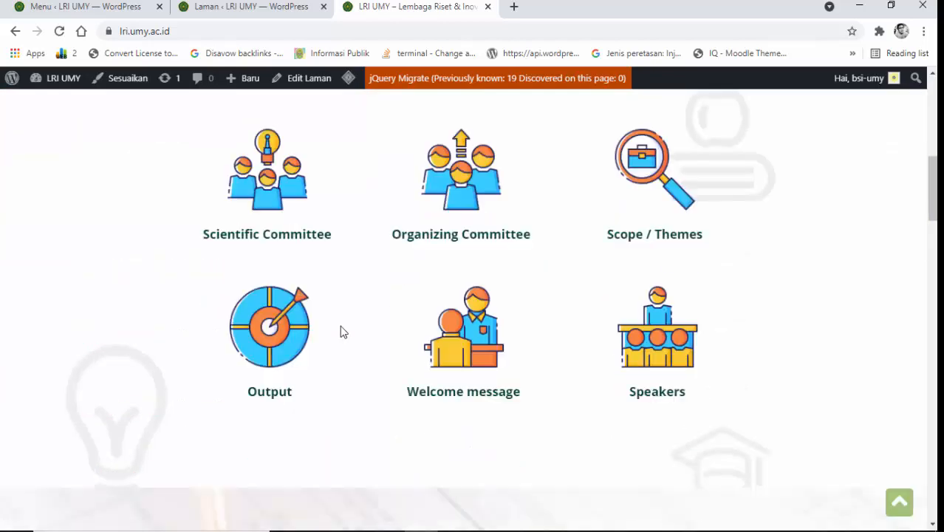
{"action": "scroll", "coordinate": [339, 330], "scroll_direction": "up", "scroll_amount": 4}
{"action": "scroll", "coordinate": [340, 330], "scroll_direction": "up", "scroll_amount": 4}
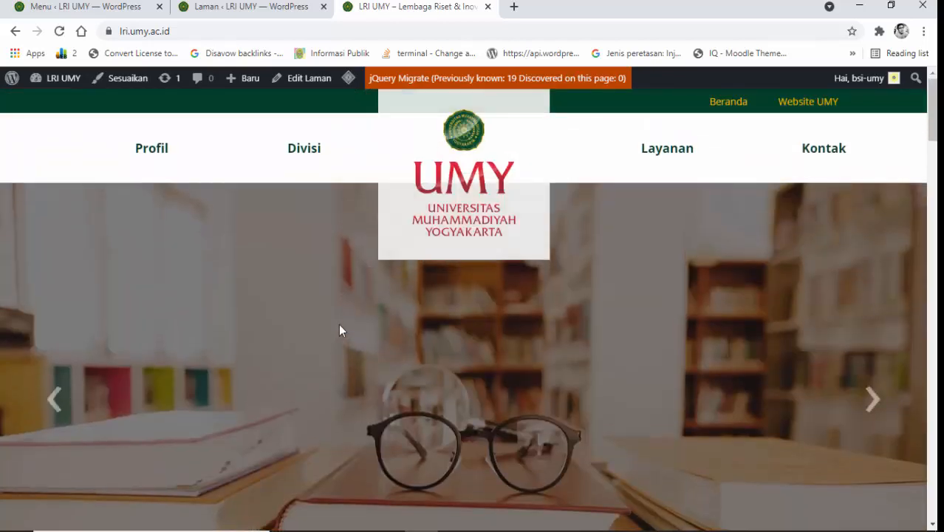
{"action": "scroll", "coordinate": [339, 330], "scroll_direction": "down", "scroll_amount": 1}
{"action": "scroll", "coordinate": [340, 330], "scroll_direction": "up", "scroll_amount": 1}
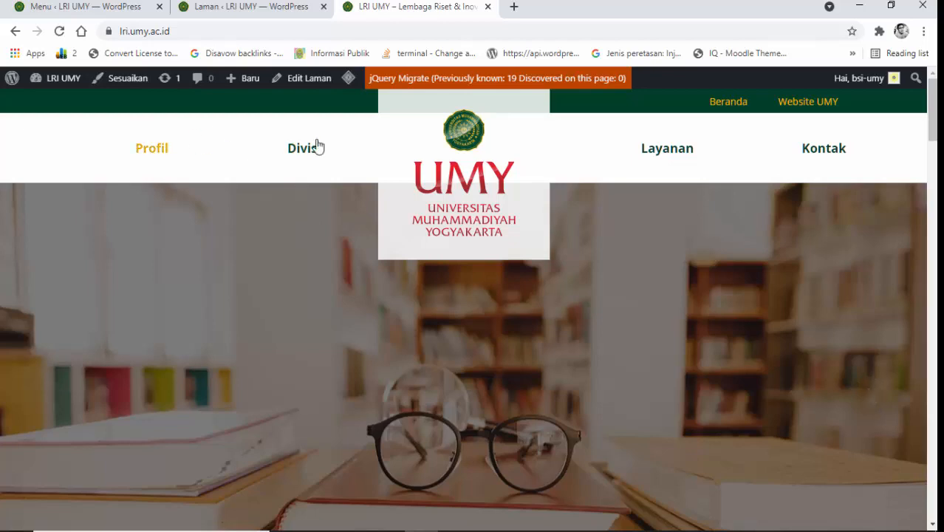
{"action": "scroll", "coordinate": [244, 241], "scroll_direction": "down", "scroll_amount": 1}
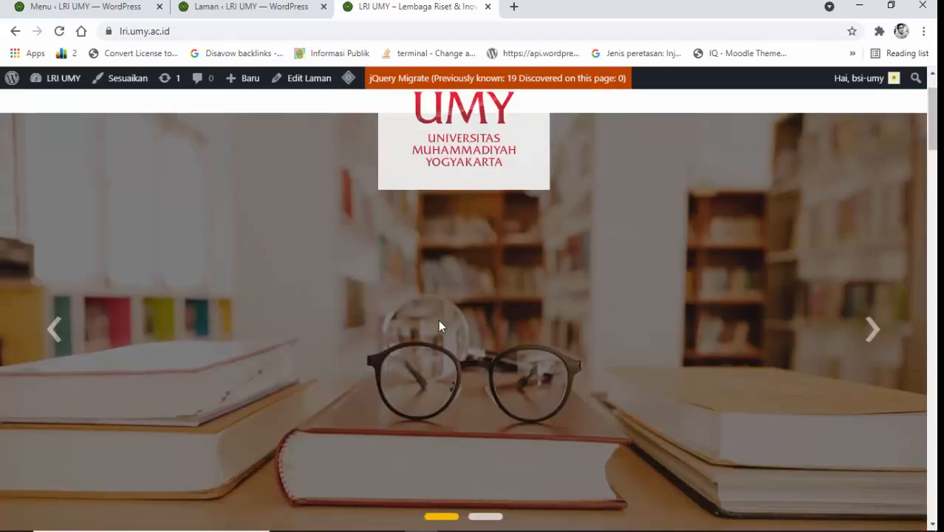
{"action": "scroll", "coordinate": [388, 299], "scroll_direction": "down", "scroll_amount": 6}
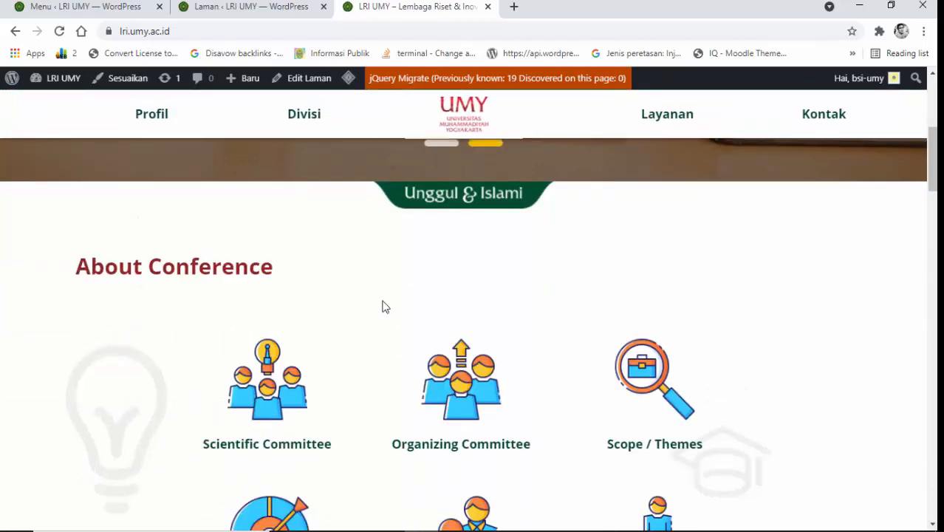
{"action": "left_click_drag", "start_coordinate": [75, 199], "coordinate": [354, 198]}
{"action": "scroll", "coordinate": [324, 270], "scroll_direction": "down", "scroll_amount": 5}
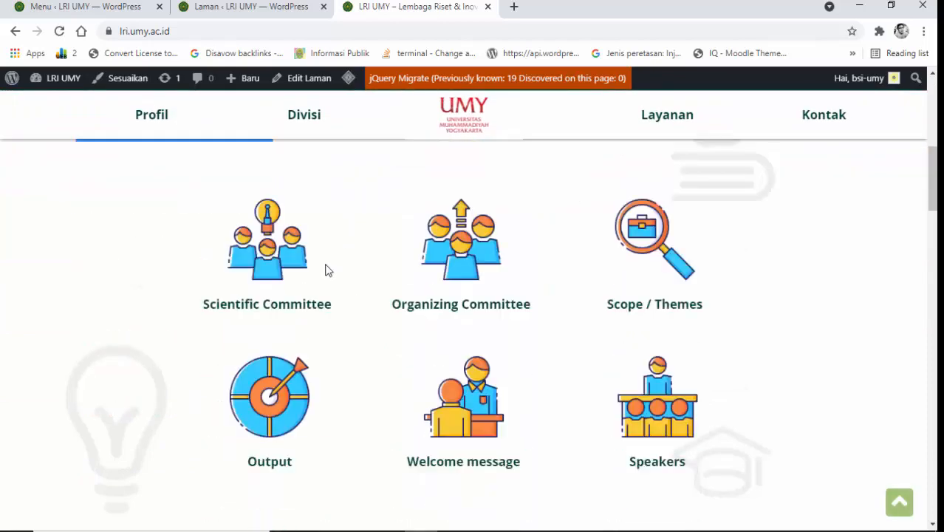
{"action": "scroll", "coordinate": [329, 270], "scroll_direction": "up", "scroll_amount": 1}
{"action": "scroll", "coordinate": [328, 270], "scroll_direction": "up", "scroll_amount": 4}
{"action": "left_click", "coordinate": [77, 295]}
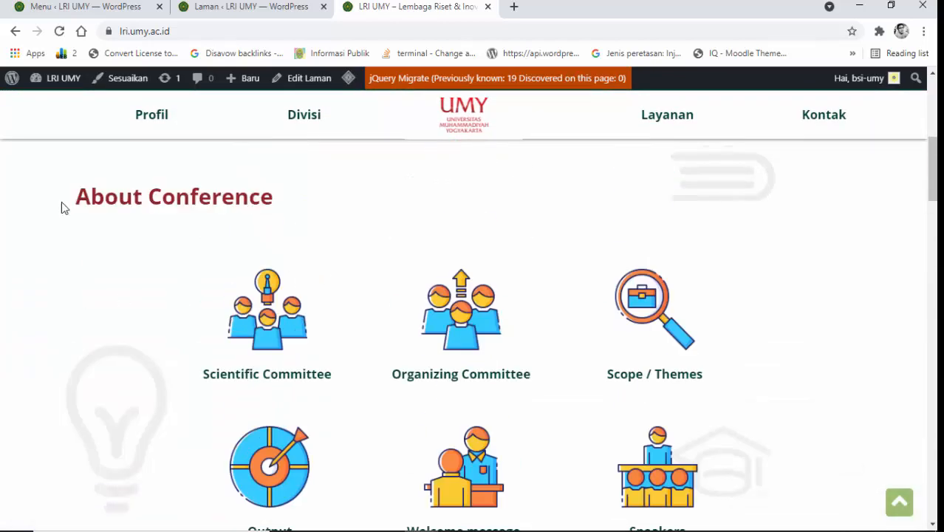
{"action": "left_click_drag", "start_coordinate": [74, 197], "coordinate": [323, 201]}
{"action": "left_click", "coordinate": [76, 290]}
{"action": "scroll", "coordinate": [222, 301], "scroll_direction": "down", "scroll_amount": 1}
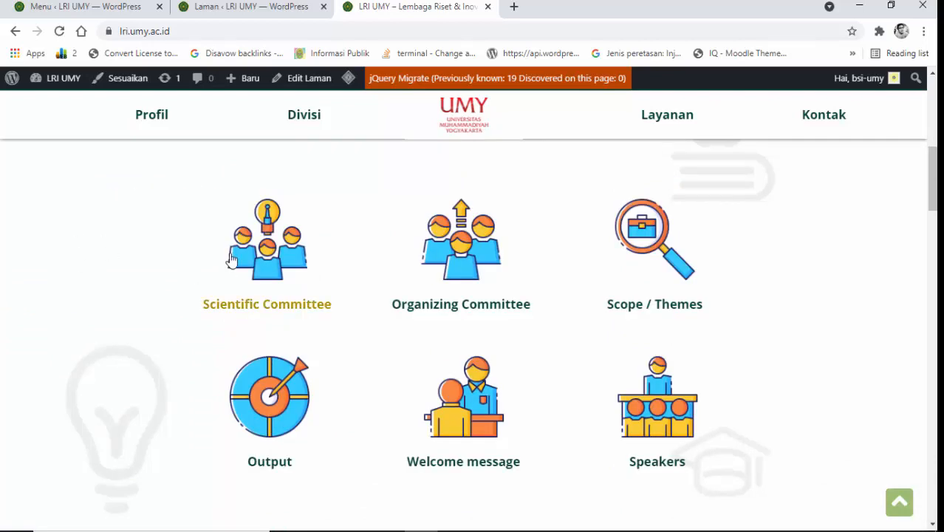
Look through the Detail Conference and Panduan / Tutorial sections further down the homepage.
{"action": "scroll", "coordinate": [243, 399], "scroll_direction": "down", "scroll_amount": 6}
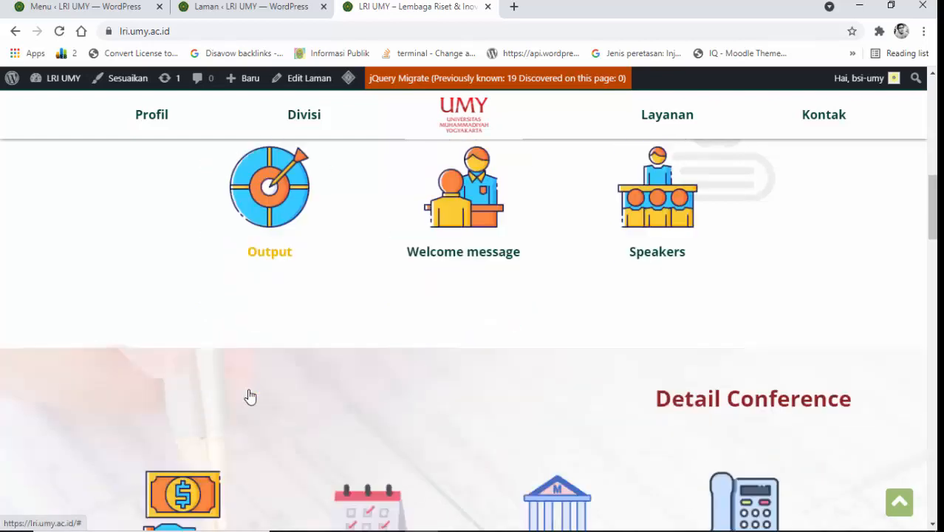
{"action": "scroll", "coordinate": [217, 285], "scroll_direction": "down", "scroll_amount": 1}
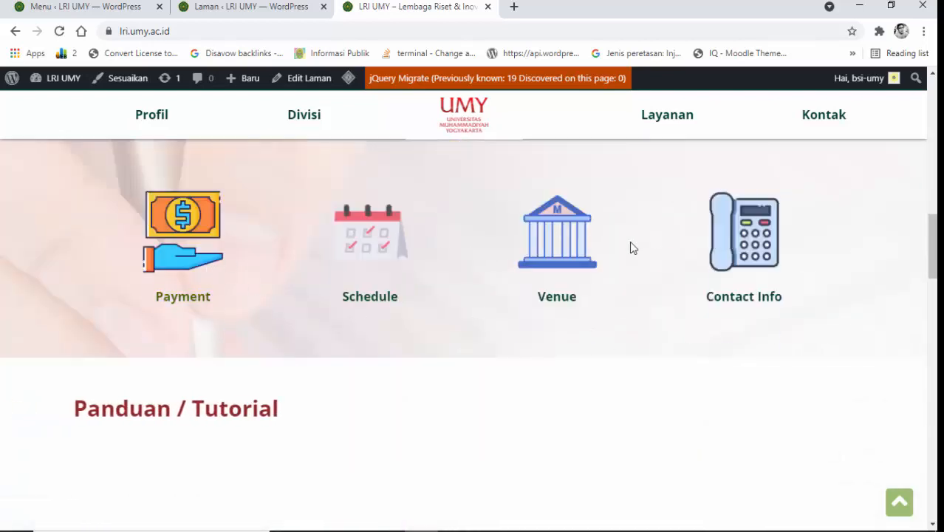
{"action": "scroll", "coordinate": [724, 245], "scroll_direction": "down", "scroll_amount": 2}
{"action": "scroll", "coordinate": [234, 317], "scroll_direction": "down", "scroll_amount": 4}
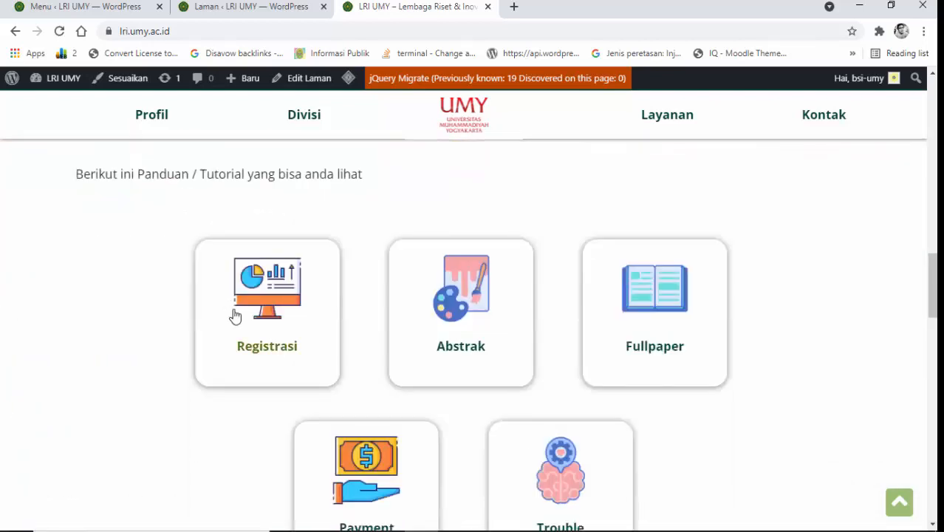
{"action": "scroll", "coordinate": [349, 366], "scroll_direction": "up", "scroll_amount": 12}
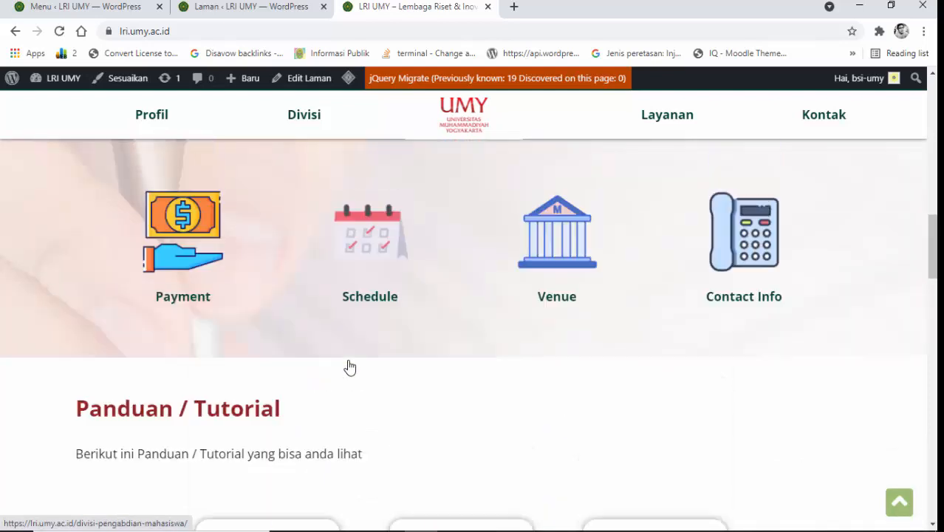
{"action": "scroll", "coordinate": [348, 363], "scroll_direction": "down", "scroll_amount": 3}
{"action": "scroll", "coordinate": [351, 337], "scroll_direction": "up", "scroll_amount": 1}
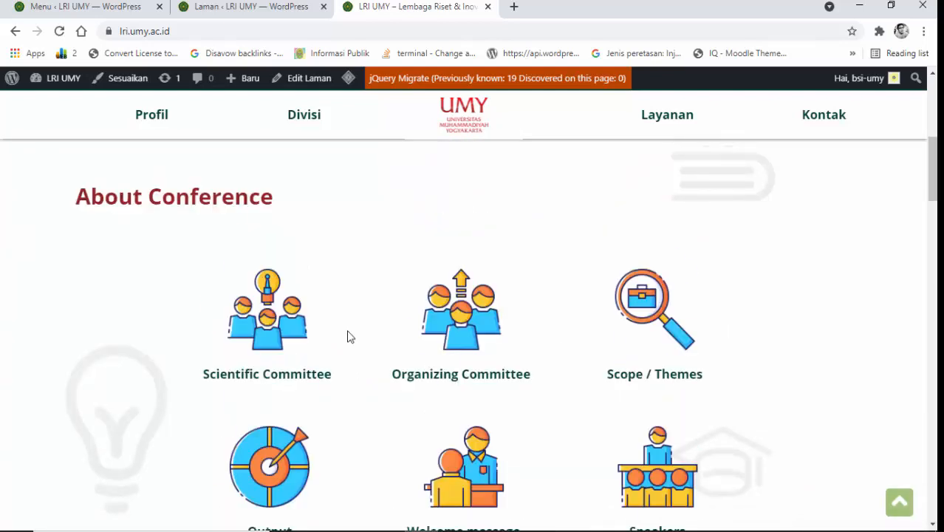
Compare the About Conference, Detail Conference and Panduan / Tutorial headings, and inspect the five tutorial cards from Registrasi to Trouble.
{"action": "left_click_drag", "start_coordinate": [65, 194], "coordinate": [405, 244]}
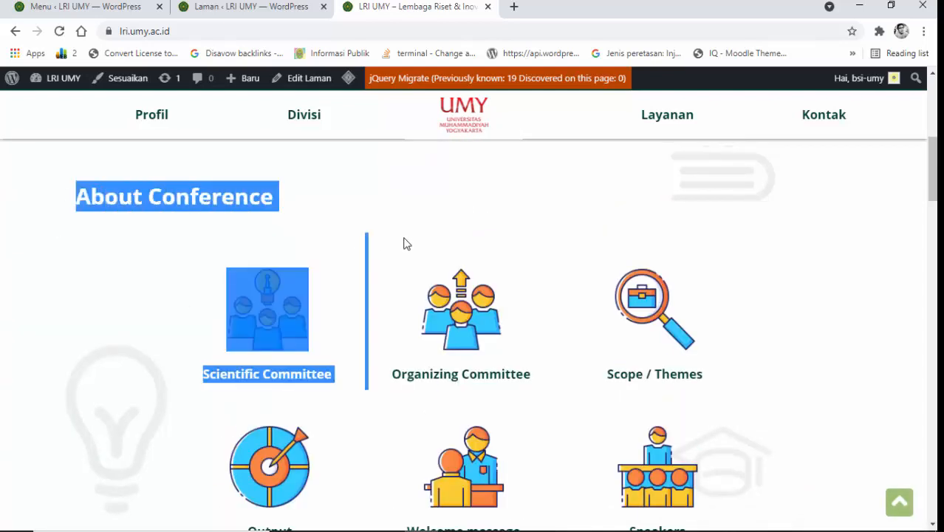
{"action": "left_click", "coordinate": [310, 206]}
{"action": "scroll", "coordinate": [670, 348], "scroll_direction": "down", "scroll_amount": 3}
{"action": "left_click_drag", "start_coordinate": [665, 399], "coordinate": [851, 403]}
{"action": "scroll", "coordinate": [529, 383], "scroll_direction": "down", "scroll_amount": 4}
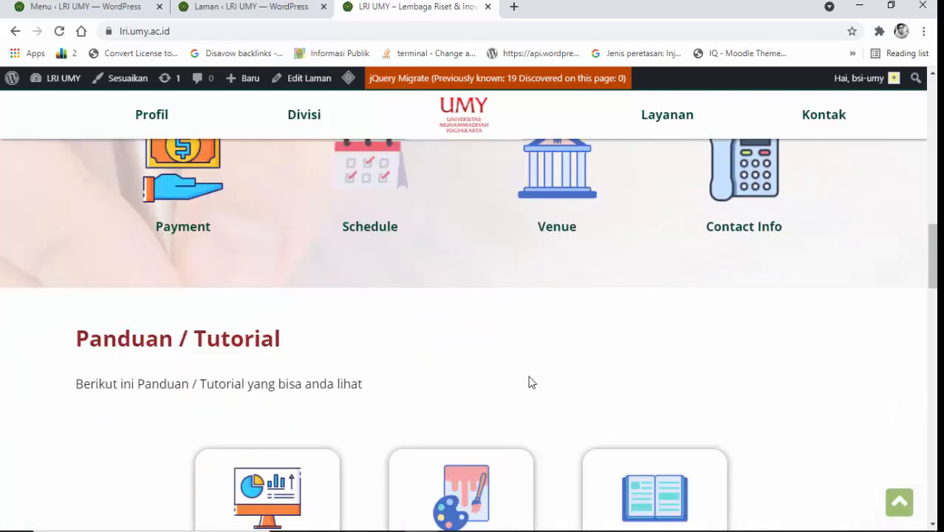
{"action": "left_click_drag", "start_coordinate": [83, 339], "coordinate": [318, 346]}
{"action": "left_click", "coordinate": [331, 346]}
{"action": "scroll", "coordinate": [332, 348], "scroll_direction": "down", "scroll_amount": 2}
{"action": "scroll", "coordinate": [332, 347], "scroll_direction": "up", "scroll_amount": 10}
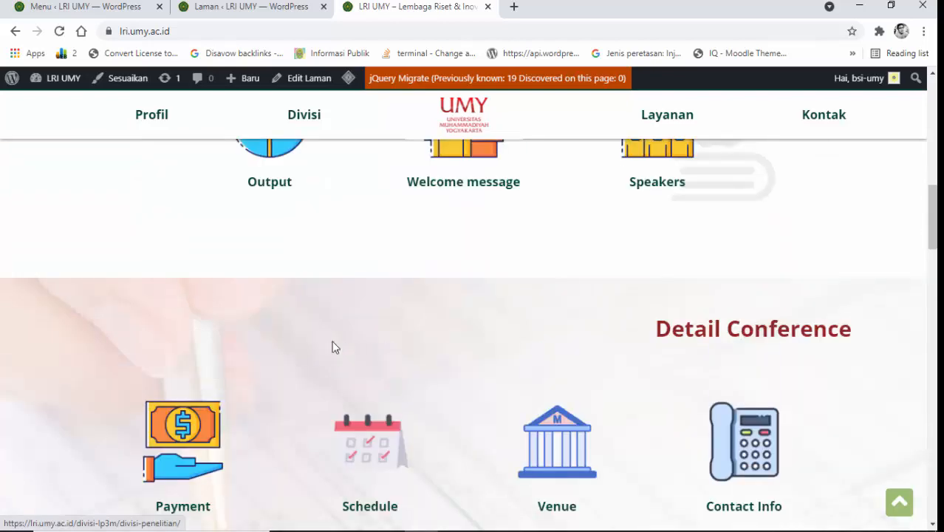
{"action": "scroll", "coordinate": [332, 347], "scroll_direction": "down", "scroll_amount": 4}
{"action": "scroll", "coordinate": [332, 347], "scroll_direction": "down", "scroll_amount": 10}
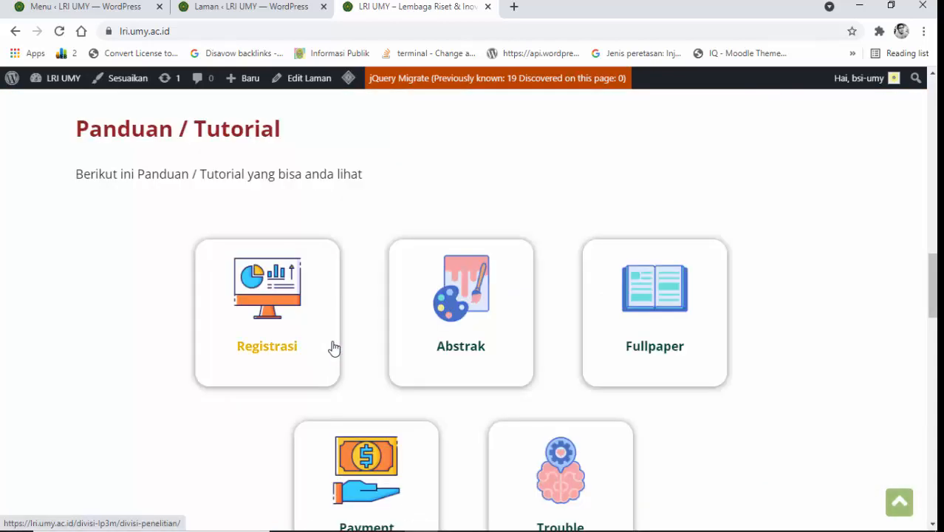
{"action": "scroll", "coordinate": [334, 349], "scroll_direction": "up", "scroll_amount": 3}
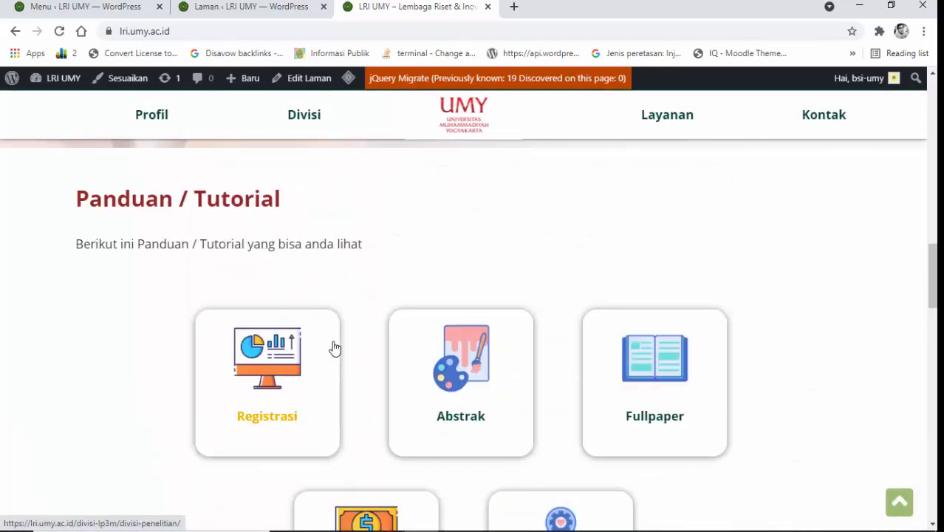
{"action": "left_click_drag", "start_coordinate": [65, 201], "coordinate": [674, 480]}
{"action": "scroll", "coordinate": [666, 487], "scroll_direction": "down", "scroll_amount": 2}
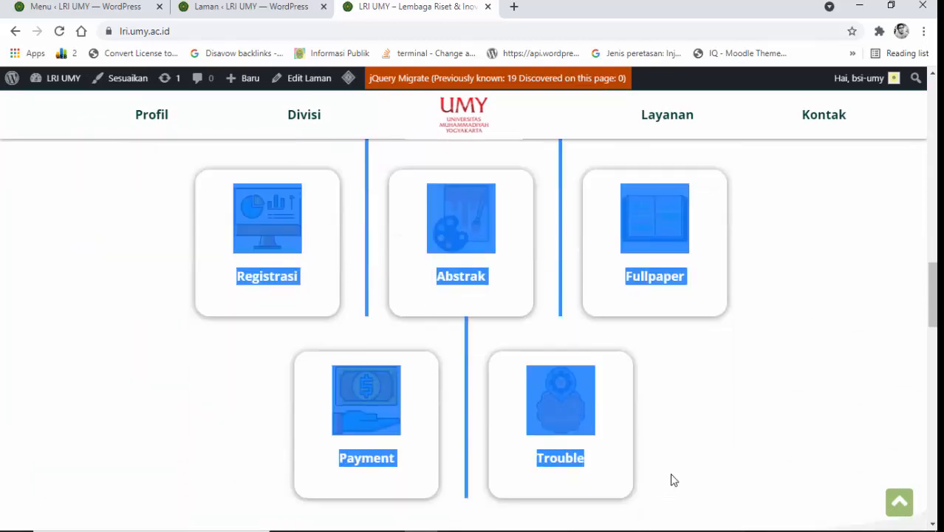
Review the full extent of the homepage's three content blocks, from About Conference down to the Panduan / Tutorial cards.
{"action": "scroll", "coordinate": [674, 481], "scroll_direction": "up", "scroll_amount": 10}
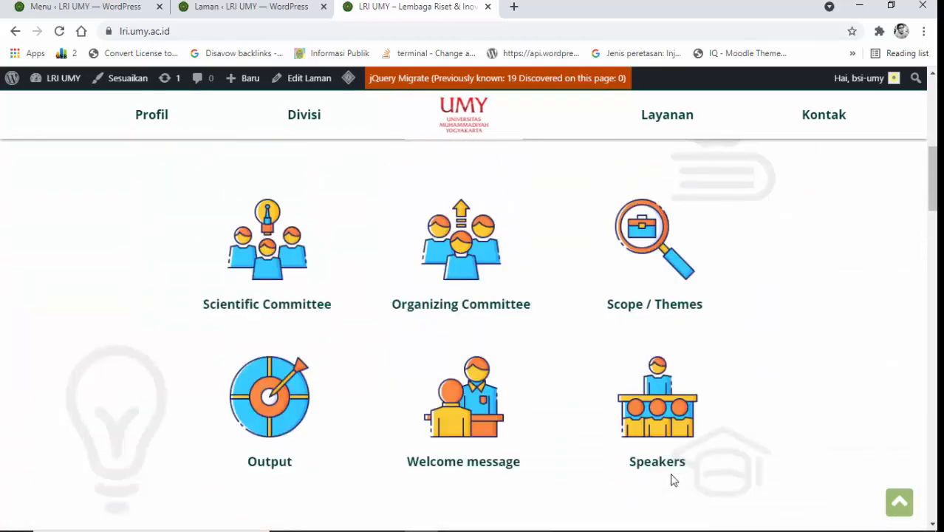
{"action": "scroll", "coordinate": [671, 479], "scroll_direction": "up", "scroll_amount": 6}
{"action": "scroll", "coordinate": [672, 479], "scroll_direction": "down", "scroll_amount": 6}
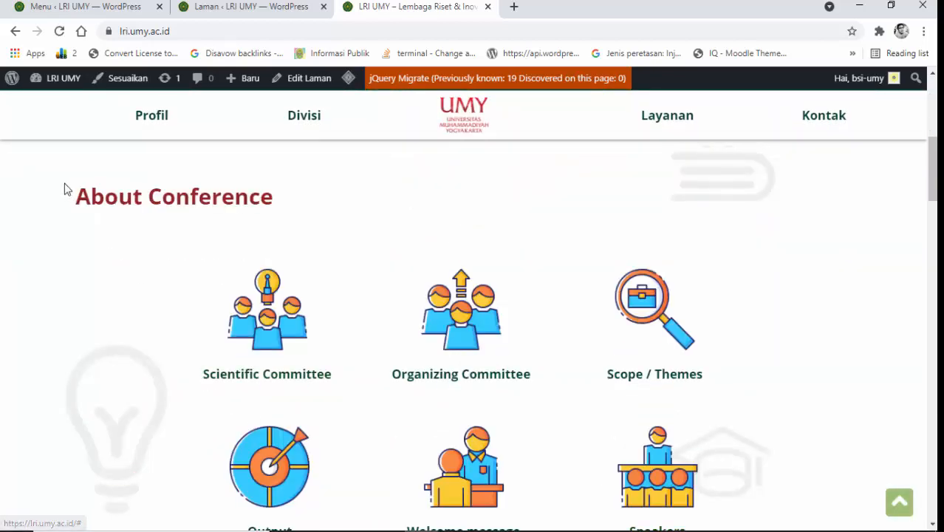
{"action": "left_click_drag", "start_coordinate": [67, 196], "coordinate": [726, 505]}
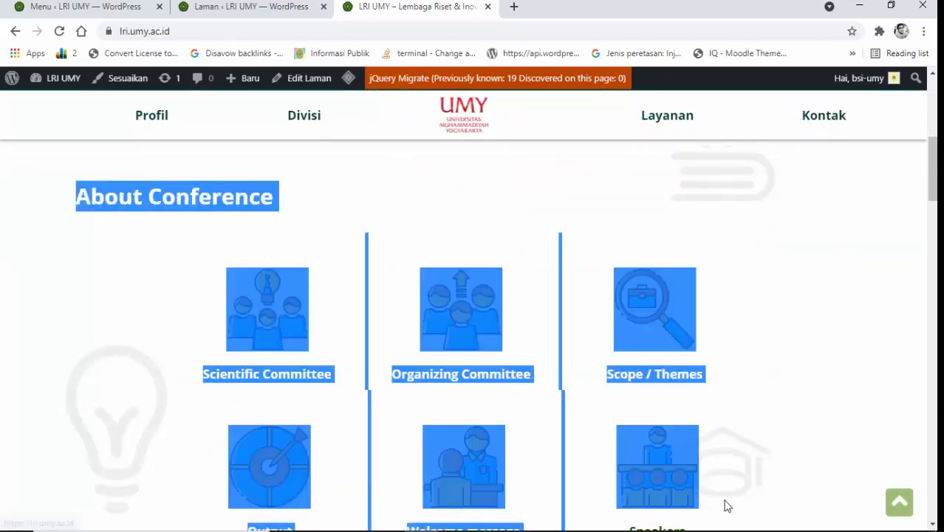
{"action": "scroll", "coordinate": [726, 506], "scroll_direction": "down", "scroll_amount": 5}
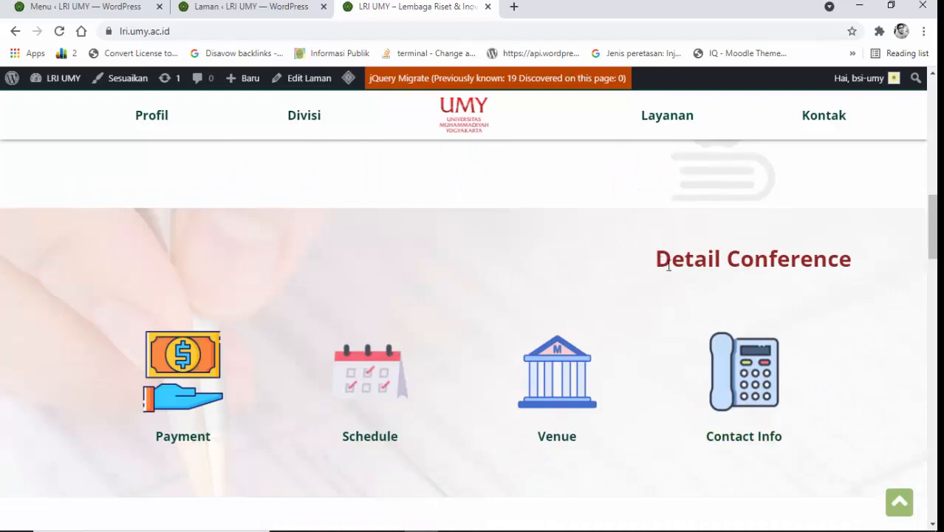
{"action": "scroll", "coordinate": [761, 382], "scroll_direction": "down", "scroll_amount": 7}
{"action": "left_click_drag", "start_coordinate": [668, 265], "coordinate": [704, 467]}
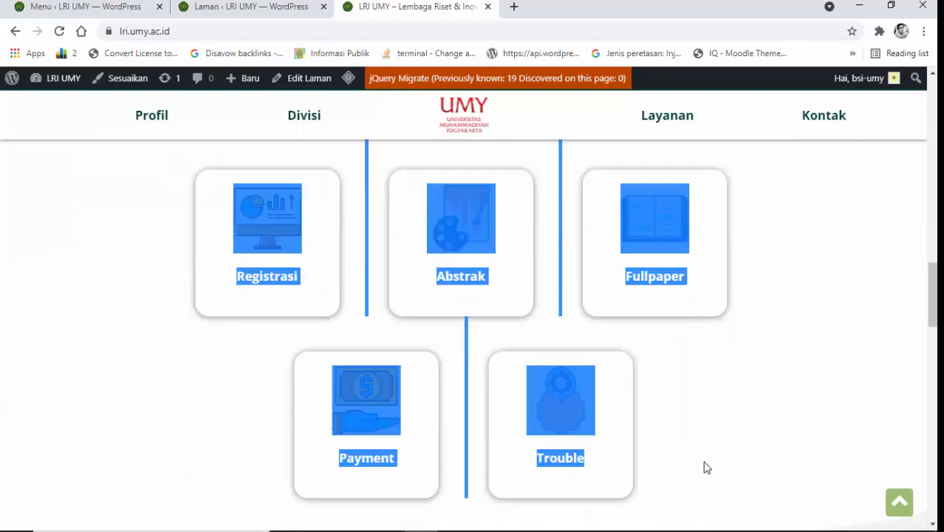
{"action": "scroll", "coordinate": [704, 467], "scroll_direction": "up", "scroll_amount": 10}
{"action": "left_click", "coordinate": [705, 467]}
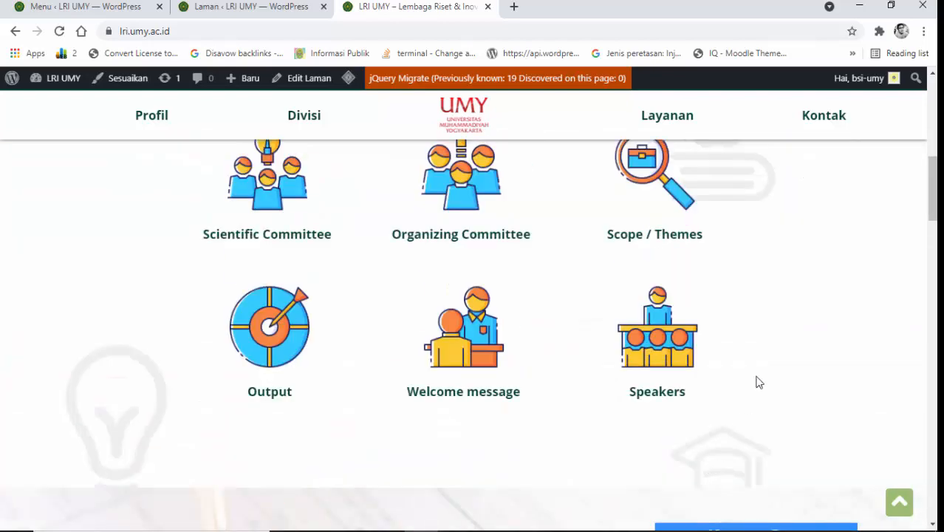
Recheck the homepage from the banner slider down to the About Conference heading and its Scientific Committee item.
{"action": "scroll", "coordinate": [584, 412], "scroll_direction": "up", "scroll_amount": 6}
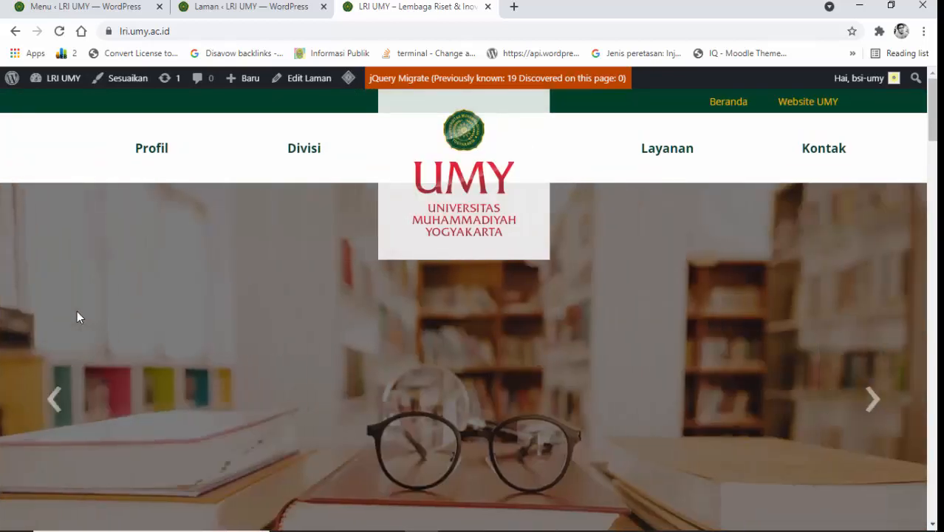
{"action": "scroll", "coordinate": [638, 363], "scroll_direction": "down", "scroll_amount": 3}
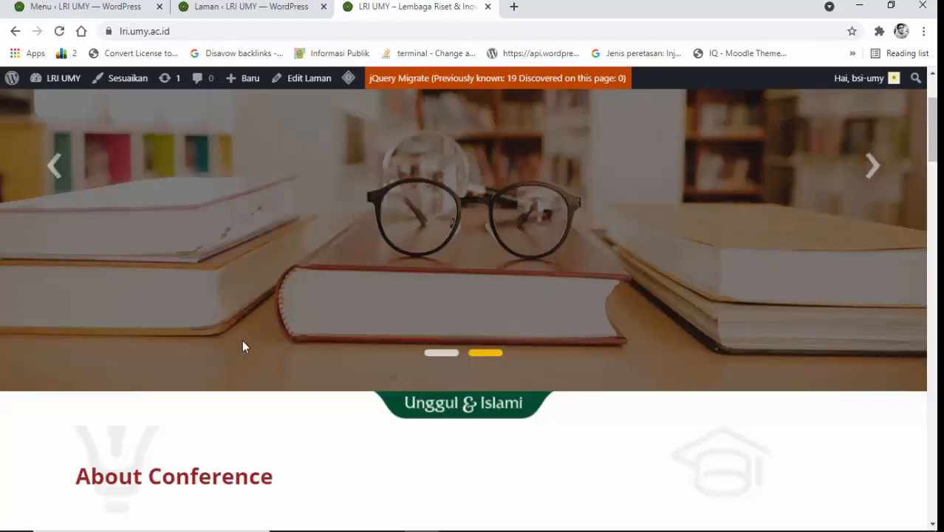
{"action": "scroll", "coordinate": [112, 320], "scroll_direction": "up", "scroll_amount": 3}
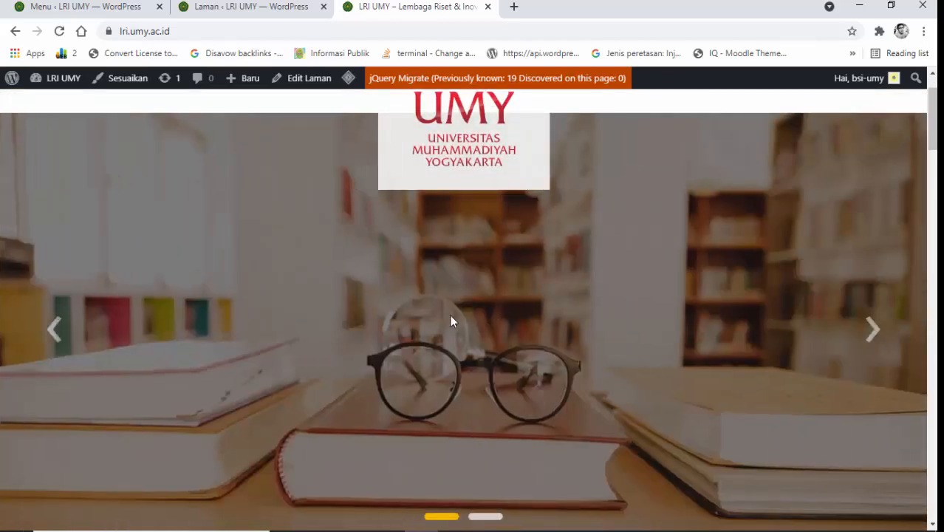
{"action": "scroll", "coordinate": [452, 316], "scroll_direction": "down", "scroll_amount": 3}
{"action": "scroll", "coordinate": [308, 258], "scroll_direction": "up", "scroll_amount": 3}
{"action": "scroll", "coordinate": [551, 333], "scroll_direction": "down", "scroll_amount": 5}
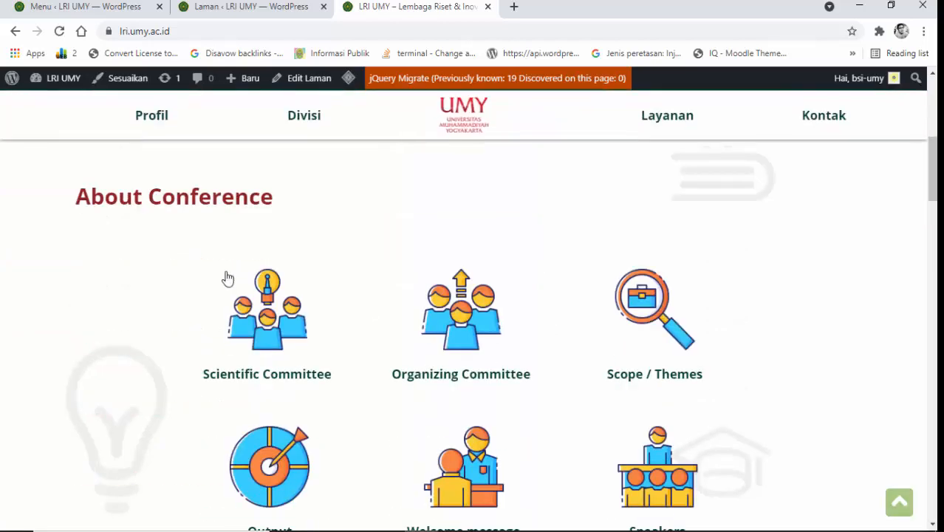
{"action": "left_click_drag", "start_coordinate": [74, 202], "coordinate": [333, 261]}
{"action": "left_click", "coordinate": [335, 263]}
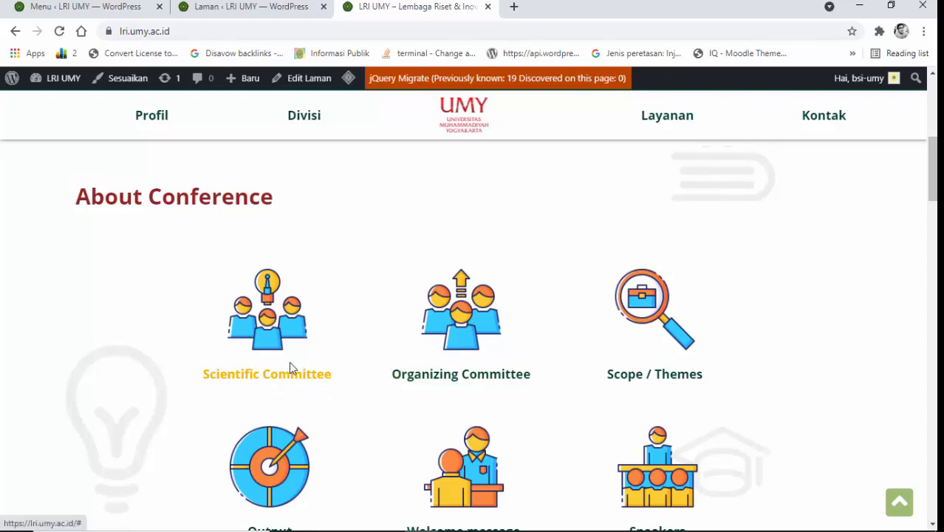
Review the homepage from the banner slider to the About Conference heading and its six icon items.
{"action": "scroll", "coordinate": [215, 432], "scroll_direction": "down", "scroll_amount": 2}
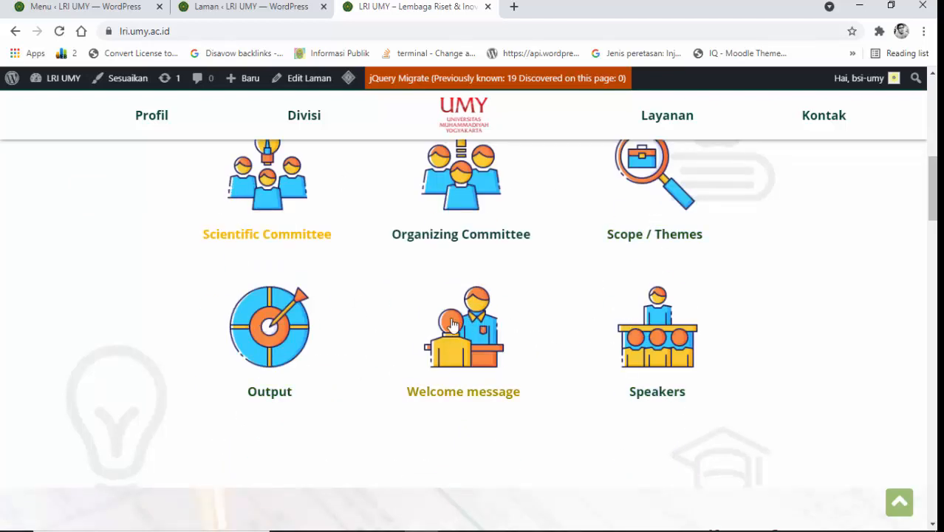
{"action": "scroll", "coordinate": [365, 430], "scroll_direction": "up", "scroll_amount": 10}
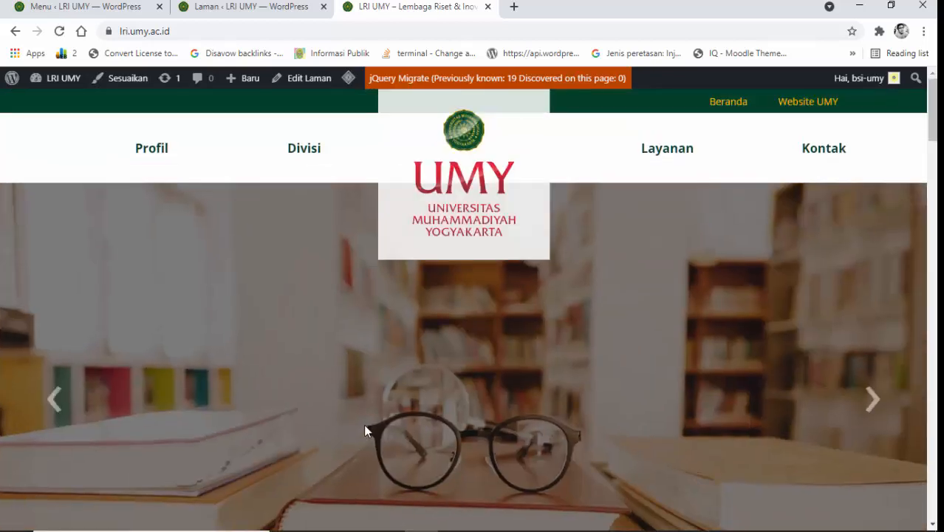
{"action": "scroll", "coordinate": [364, 424], "scroll_direction": "down", "scroll_amount": 6}
{"action": "scroll", "coordinate": [364, 425], "scroll_direction": "up", "scroll_amount": 6}
{"action": "scroll", "coordinate": [365, 432], "scroll_direction": "down", "scroll_amount": 8}
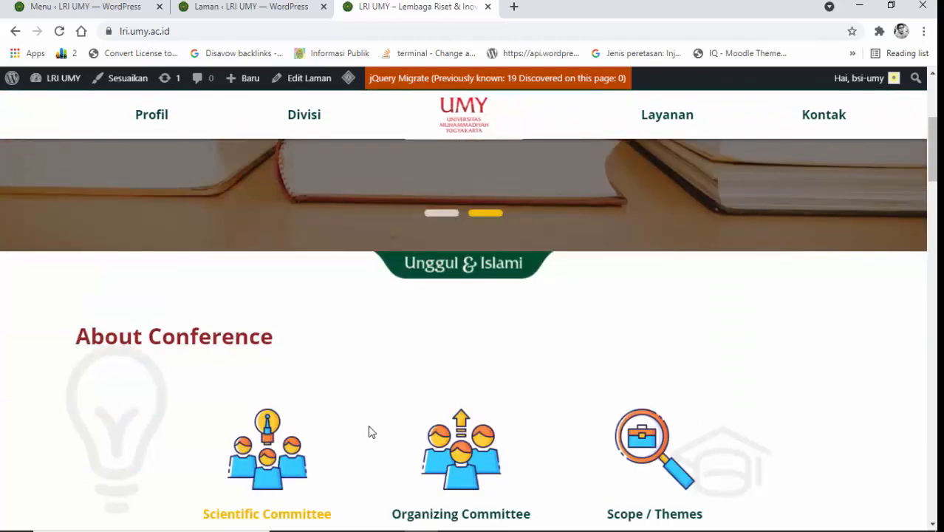
{"action": "left_click_drag", "start_coordinate": [294, 338], "coordinate": [74, 337]}
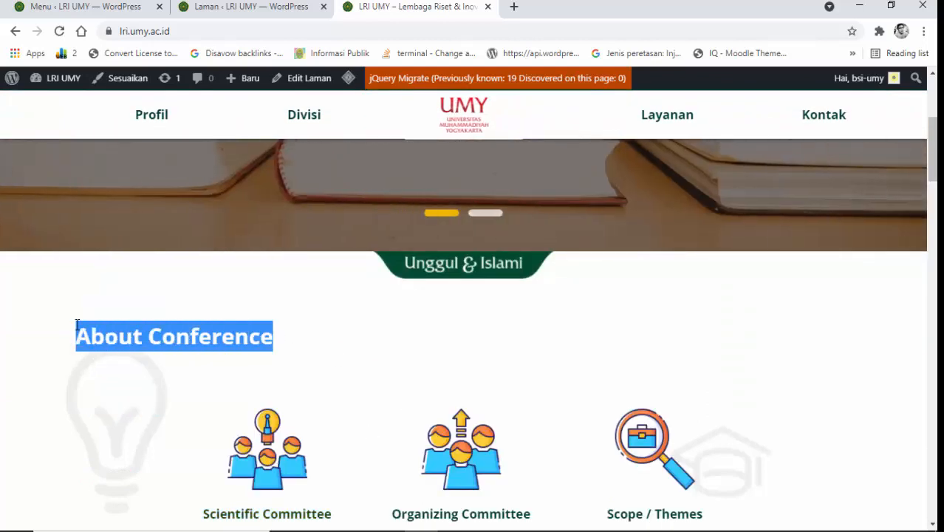
{"action": "left_click", "coordinate": [301, 336]}
{"action": "scroll", "coordinate": [319, 340], "scroll_direction": "down", "scroll_amount": 2}
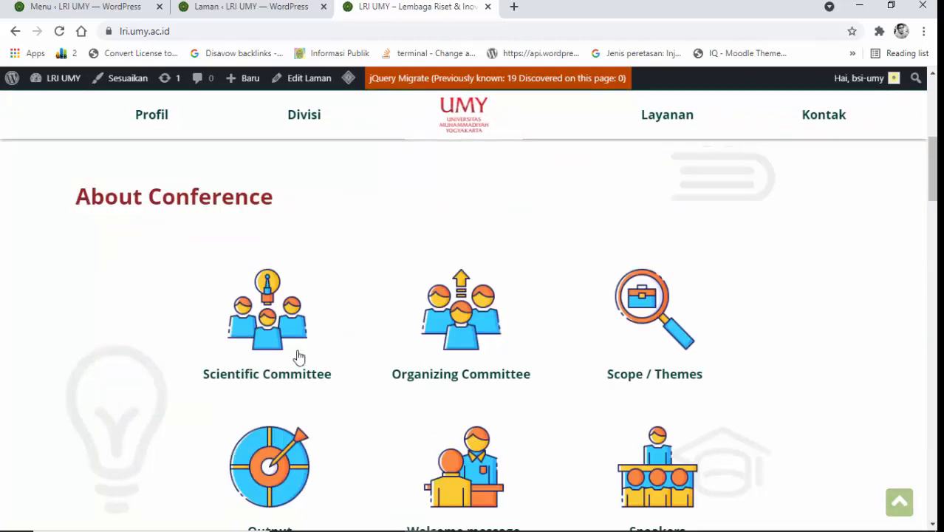
Switch to the Notepad notes and add the heading "About Conference :" below the four-item page list.
{"action": "mouse_move", "coordinate": [422, 521]}
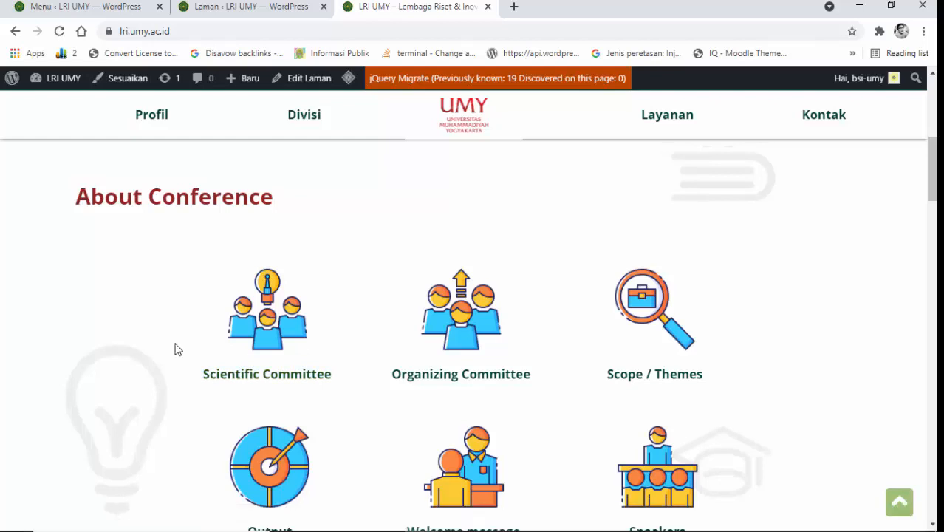
{"action": "left_click", "coordinate": [531, 517]}
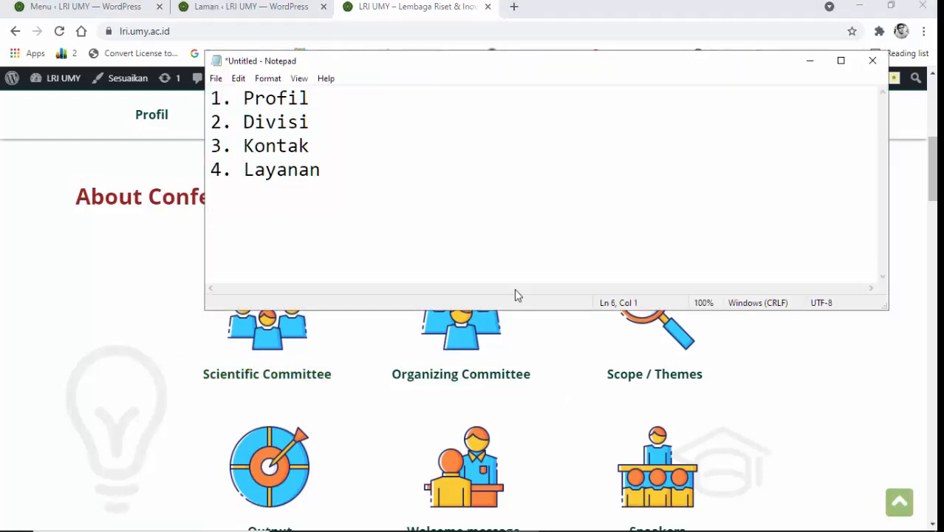
{"action": "type", "text": "Abp"}
{"action": "key", "text": "BackSpace"}
{"action": "type", "text": "out"}
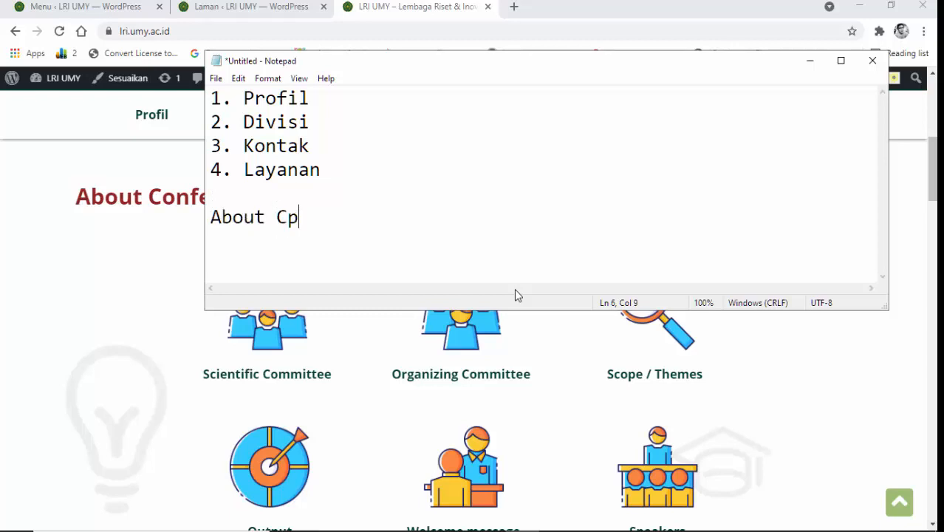
{"action": "type", "text": " Conference :"}
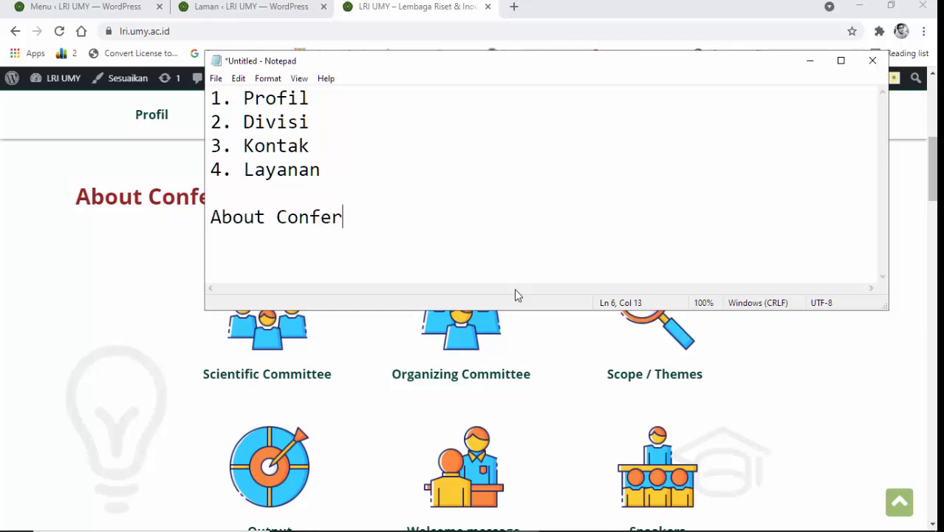
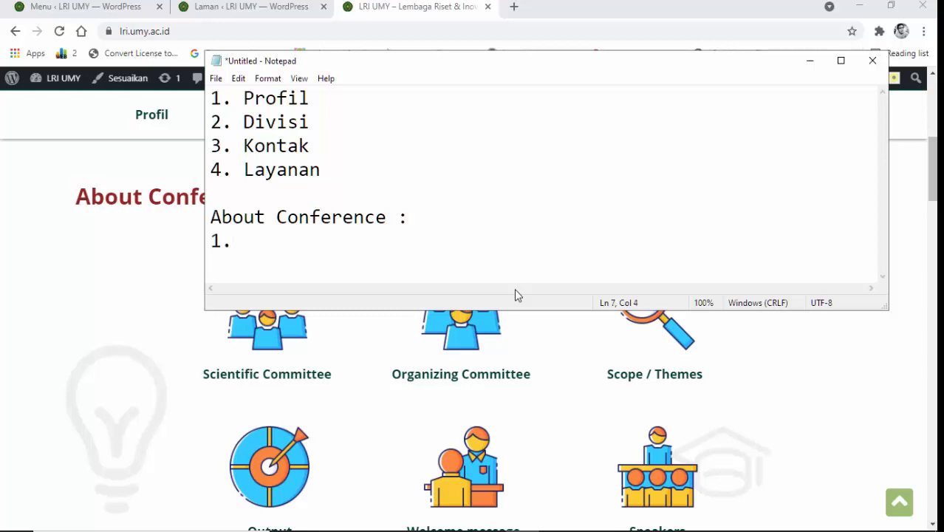
List "1. Jadwal Pendaftaran", "2. Biaya" and "3. Pembicara" under the About Conference heading in the notes.
{"action": "type", "text": "Jadwa"}
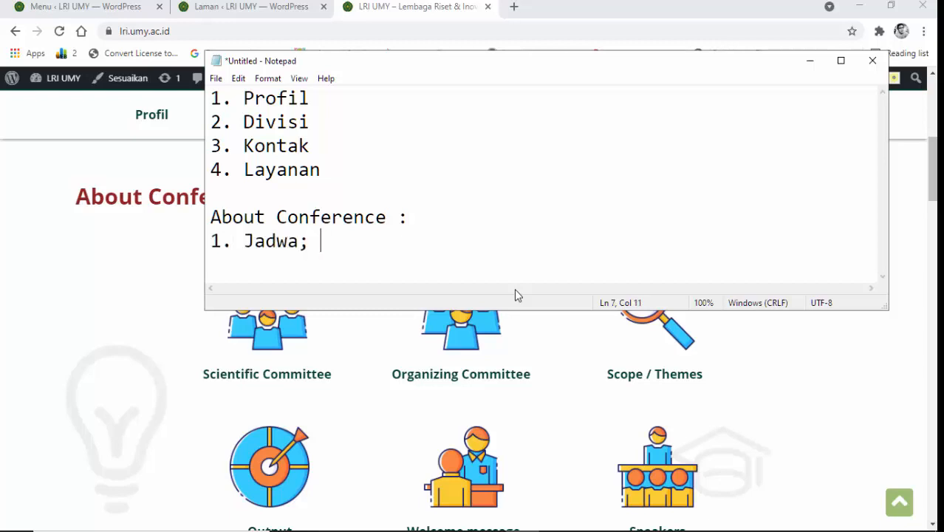
{"action": "type", "text": "l Pendaf"}
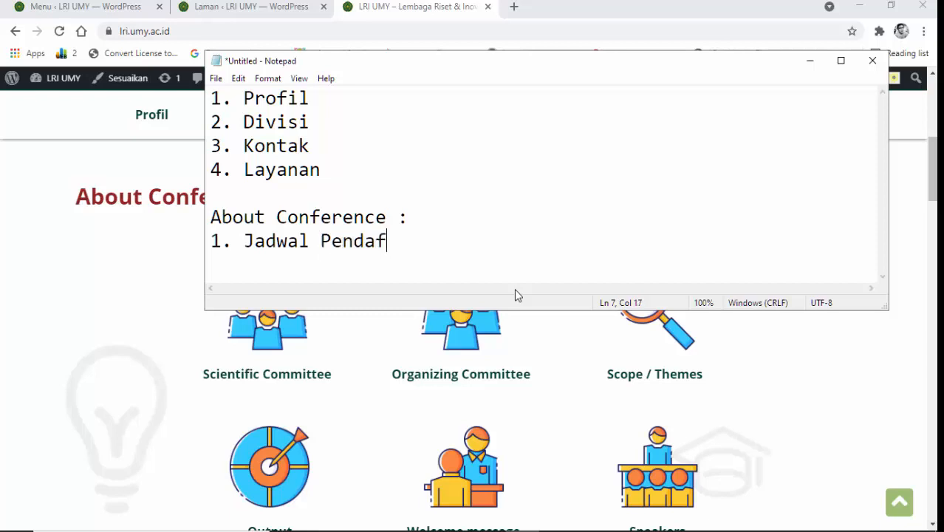
{"action": "type", "text": "taran 2. "}
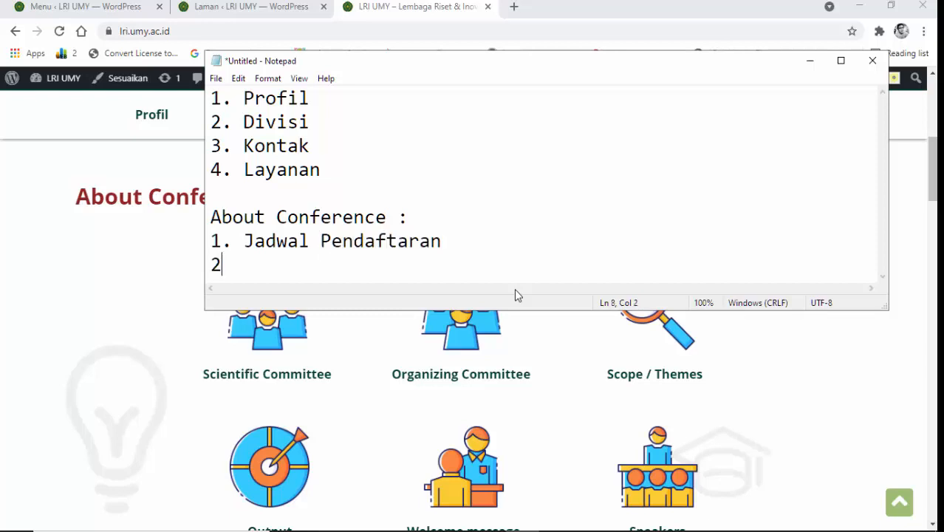
{"action": "type", "text": "Biaya"}
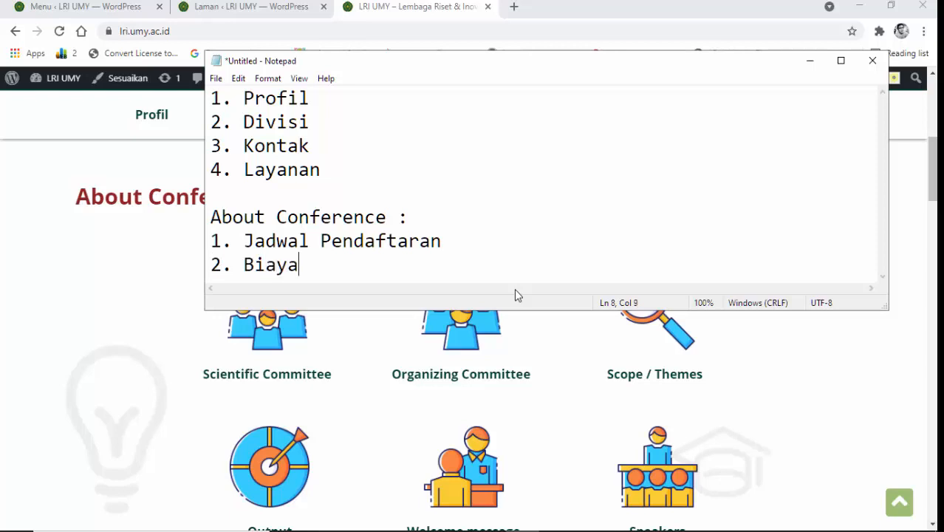
{"action": "key", "text": "Return"}
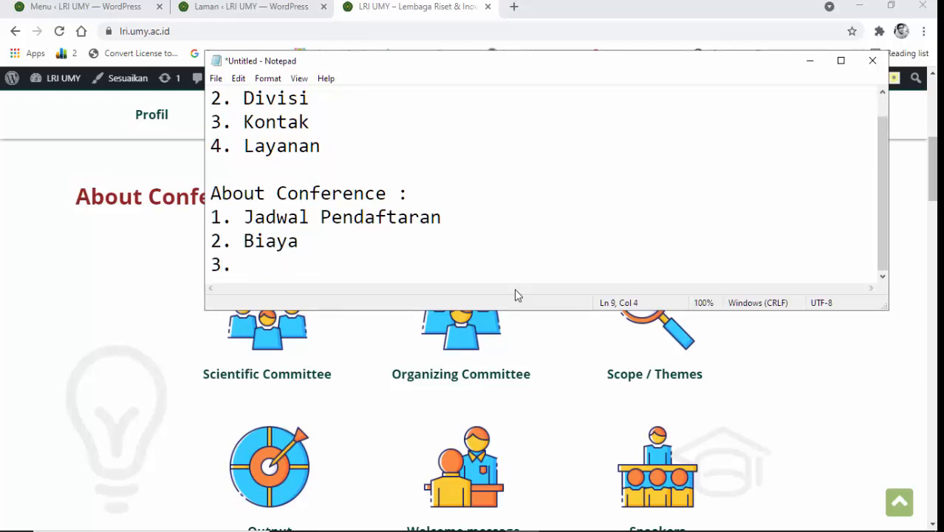
{"action": "type", "text": "3. Pembi"}
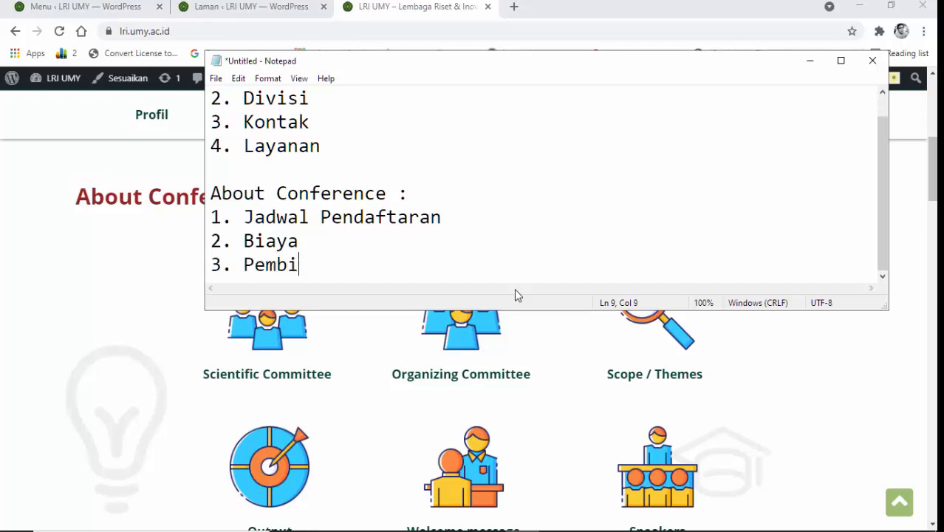
{"action": "type", "text": "cara"}
{"action": "key", "text": "Return"}
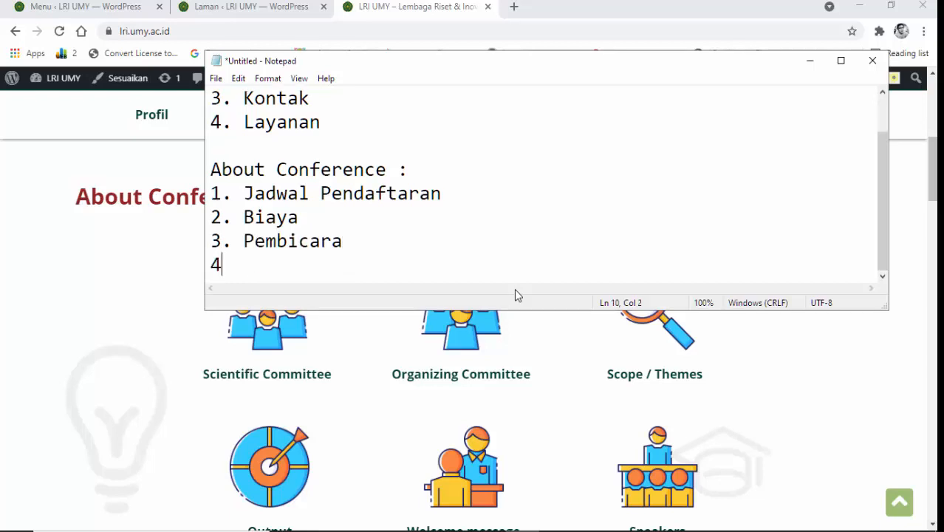
{"action": "type", "text": "4. Topik"}
{"action": "key", "text": "Return"}
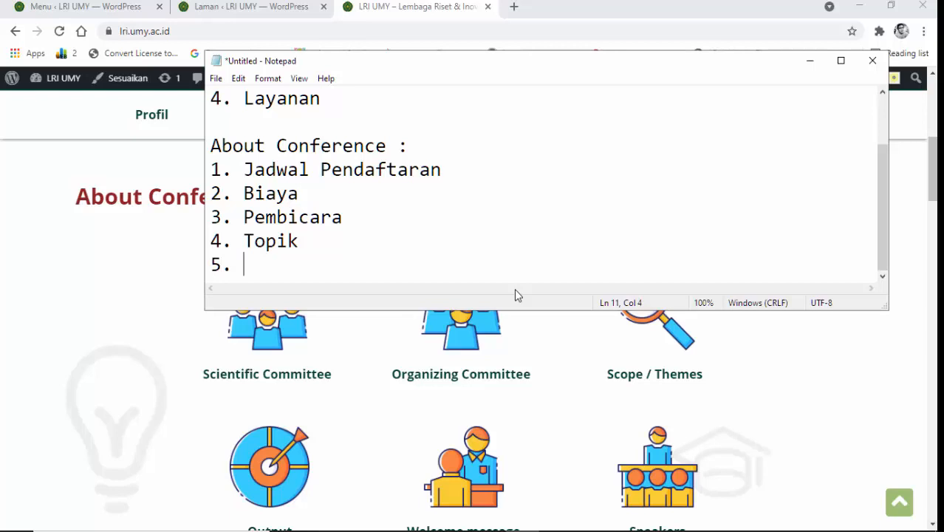
{"action": "key", "text": "BackSpace"}
{"action": "key", "text": "BackSpace"}
{"action": "key", "text": "BackSpace"}
{"action": "key", "text": "BackSpace"}
{"action": "key", "text": "BackSpace"}
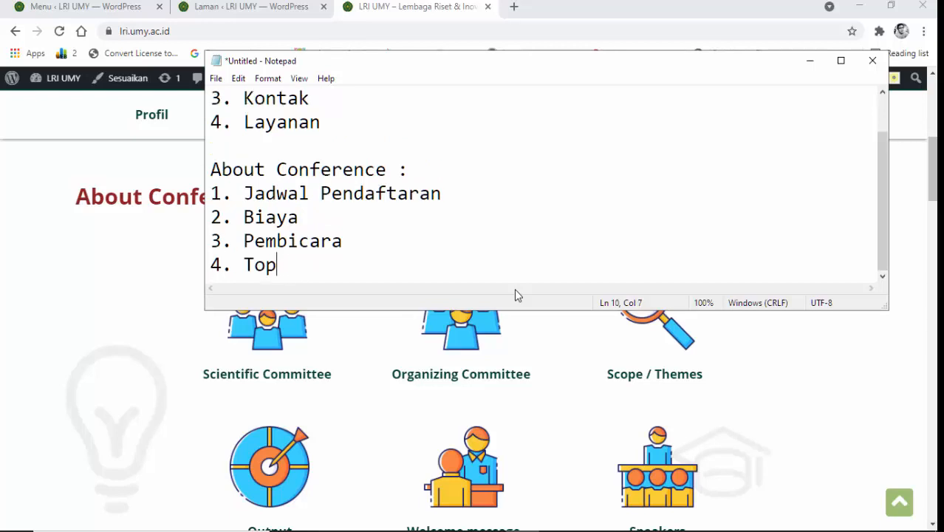
{"action": "key", "text": "BackSpace"}
{"action": "key", "text": "BackSpace"}
{"action": "key", "text": "BackSpace"}
{"action": "key", "text": "BackSpace"}
{"action": "key", "text": "BackSpace"}
{"action": "key", "text": "BackSpace"}
Compare the homepage's About Conference heading and icon items with the three items listed in the Notepad notes.
{"action": "left_click", "coordinate": [112, 306]}
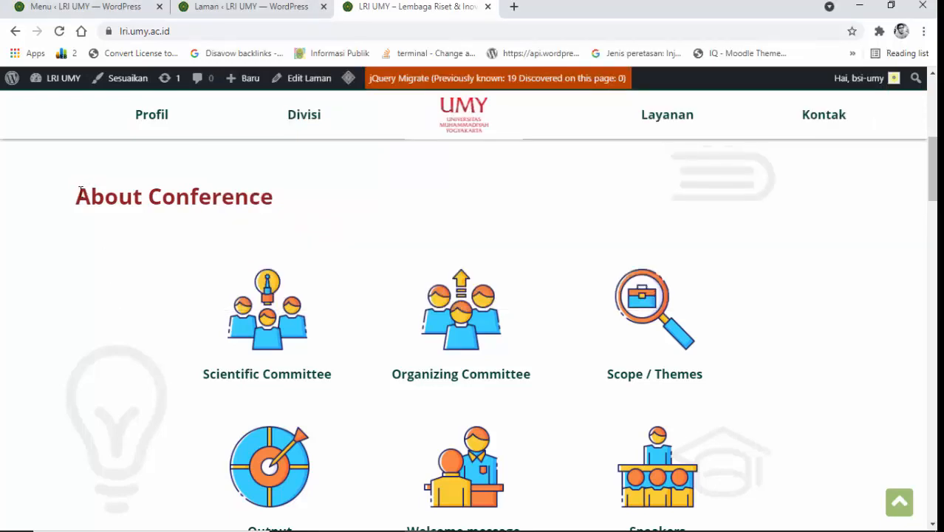
{"action": "left_click_drag", "start_coordinate": [79, 192], "coordinate": [326, 224]}
{"action": "scroll", "coordinate": [222, 351], "scroll_direction": "down", "scroll_amount": 2}
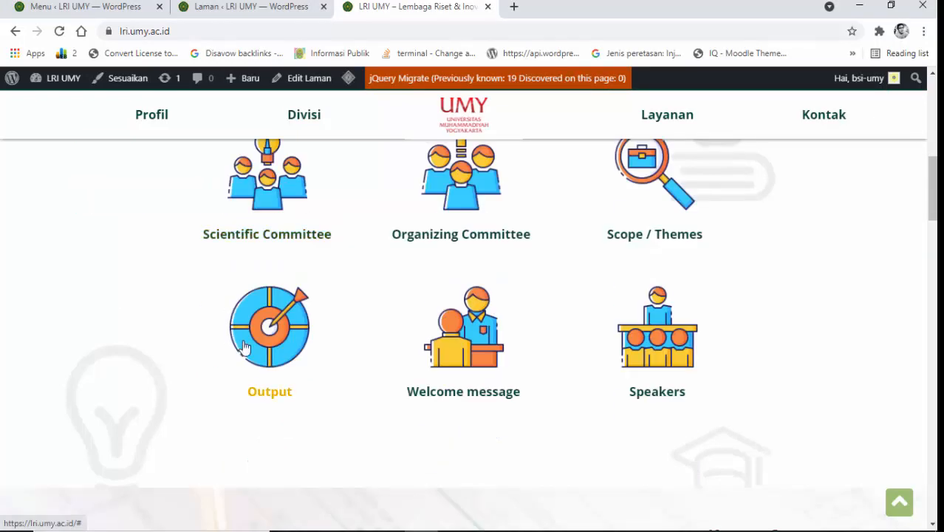
{"action": "left_click", "coordinate": [522, 518]}
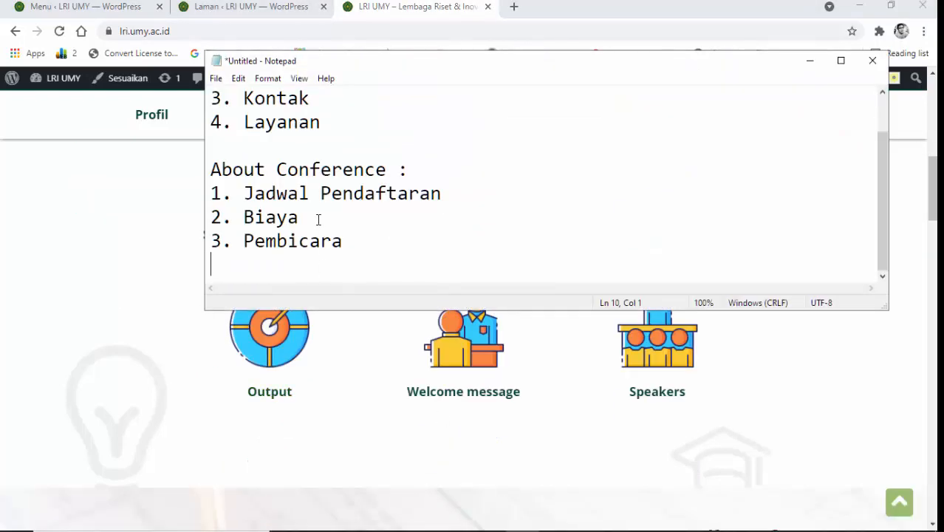
{"action": "left_click_drag", "start_coordinate": [355, 241], "coordinate": [298, 220]}
{"action": "left_click", "coordinate": [357, 239]}
Return to the homepage in the browser and open it in the WordPress page editor.
{"action": "left_click", "coordinate": [126, 359]}
{"action": "scroll", "coordinate": [164, 320], "scroll_direction": "up", "scroll_amount": 8}
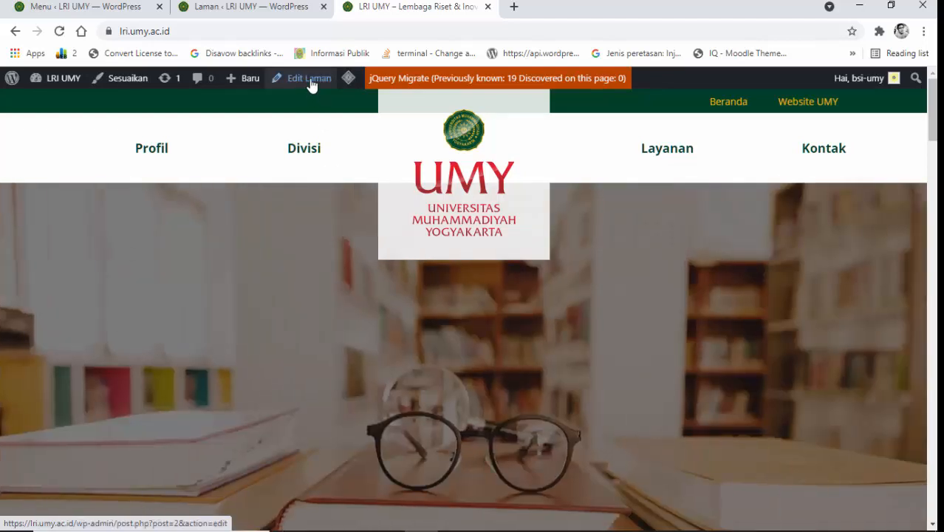
{"action": "left_click", "coordinate": [309, 83]}
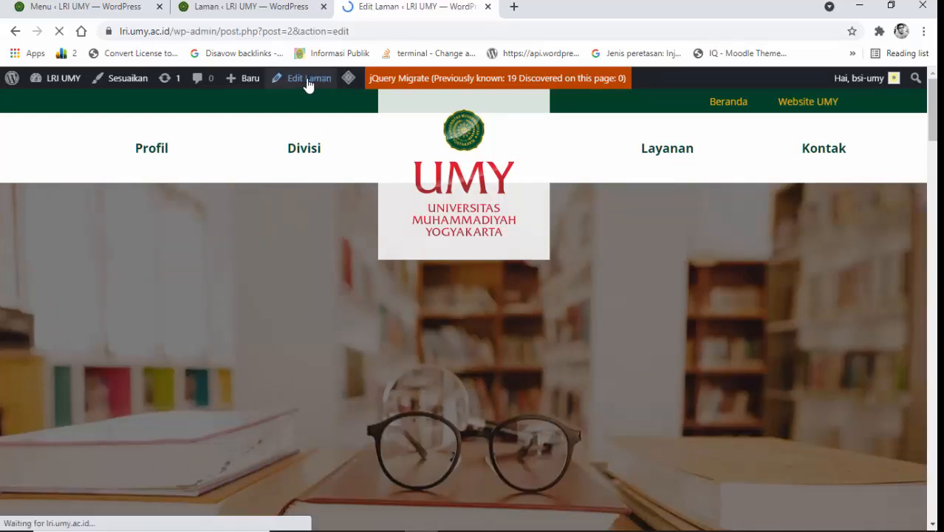
Examine the Hero Slider entries and their image, title, content and link fields in the Homepage's intro section options.
{"action": "scroll", "coordinate": [318, 249], "scroll_direction": "down", "scroll_amount": 3}
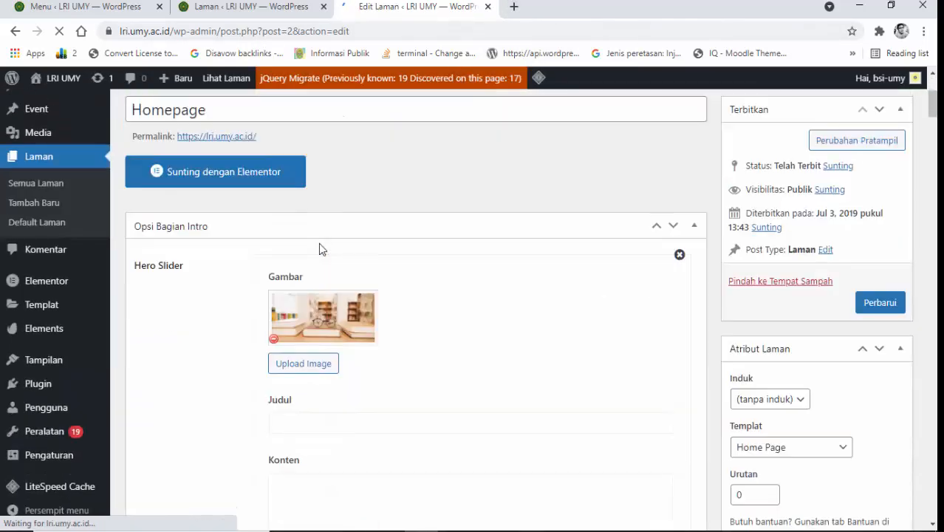
{"action": "scroll", "coordinate": [322, 250], "scroll_direction": "down", "scroll_amount": 2}
{"action": "scroll", "coordinate": [322, 250], "scroll_direction": "up", "scroll_amount": 1}
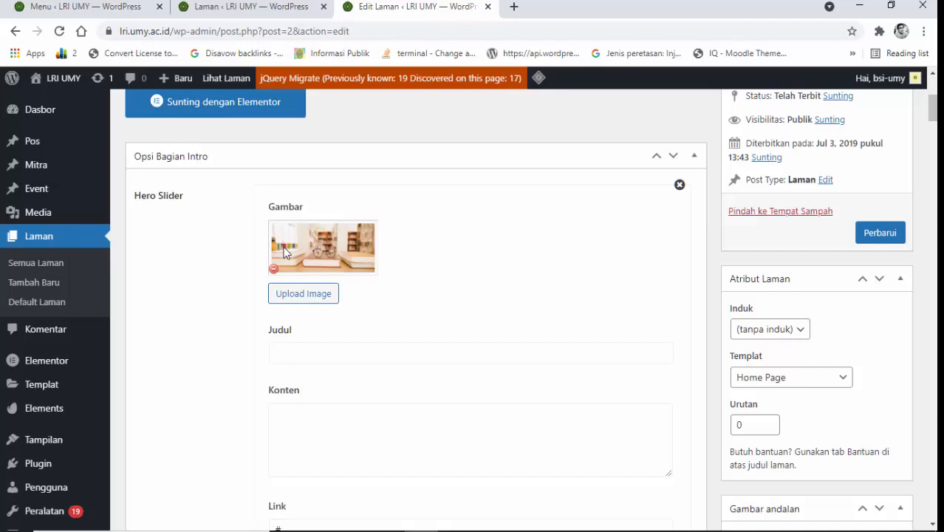
{"action": "scroll", "coordinate": [281, 236], "scroll_direction": "down", "scroll_amount": 1}
{"action": "scroll", "coordinate": [325, 204], "scroll_direction": "down", "scroll_amount": 1}
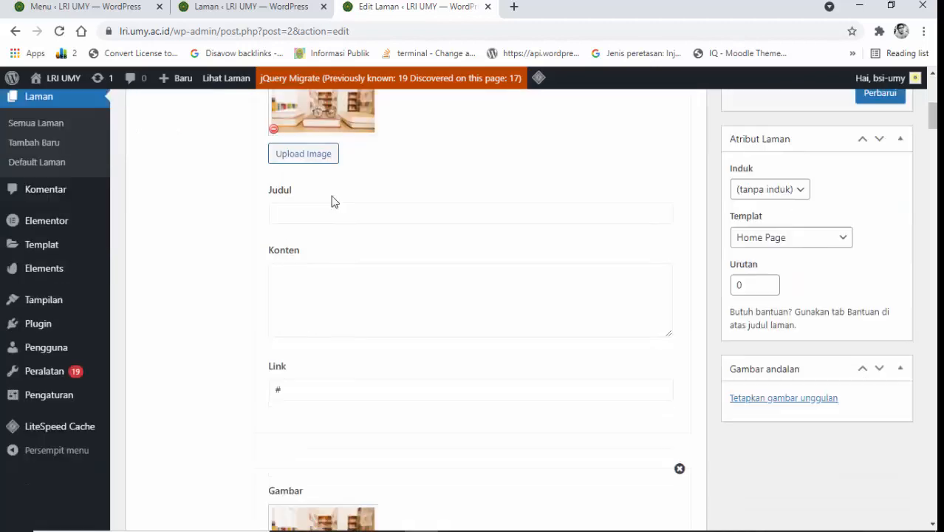
{"action": "scroll", "coordinate": [331, 203], "scroll_direction": "down", "scroll_amount": 1}
{"action": "scroll", "coordinate": [329, 202], "scroll_direction": "up", "scroll_amount": 2}
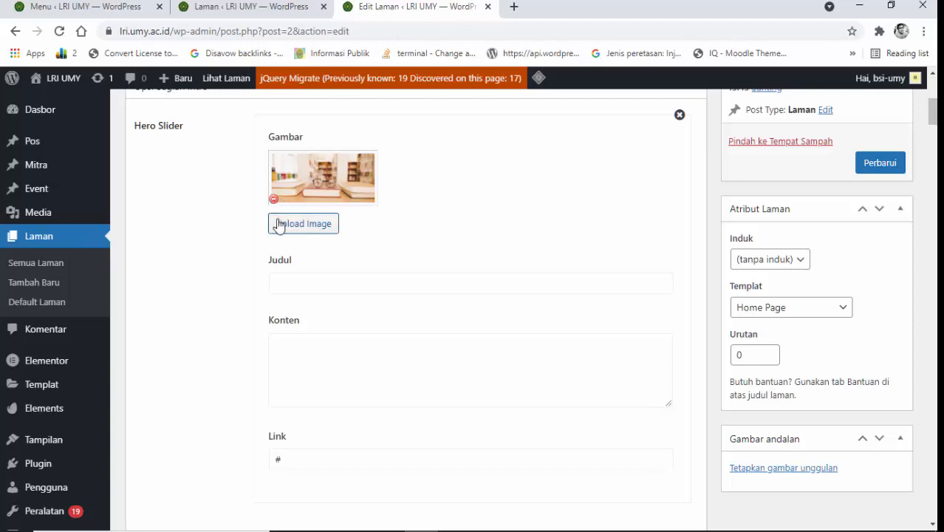
{"action": "scroll", "coordinate": [417, 235], "scroll_direction": "down", "scroll_amount": 5}
{"action": "scroll", "coordinate": [517, 233], "scroll_direction": "down", "scroll_amount": 2}
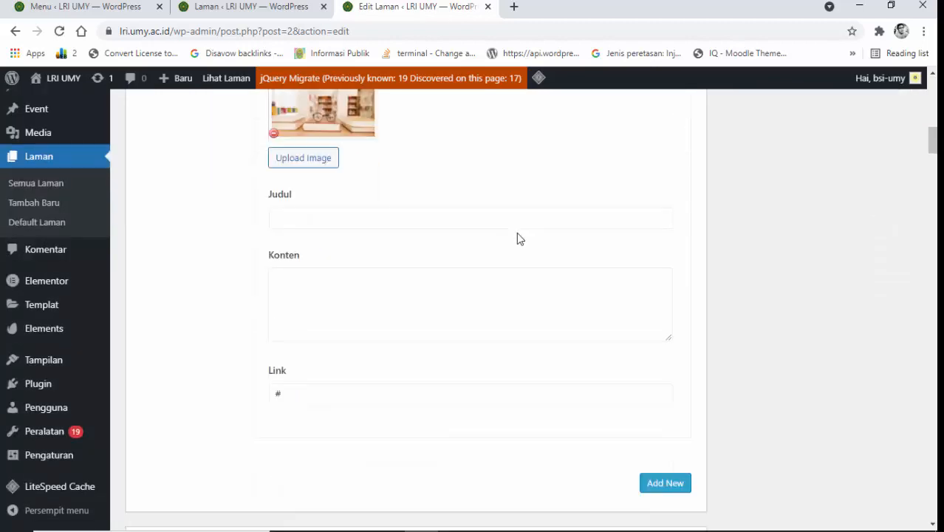
Remove the second slide from the Homepage's Hero Slider.
{"action": "scroll", "coordinate": [516, 233], "scroll_direction": "up", "scroll_amount": 2}
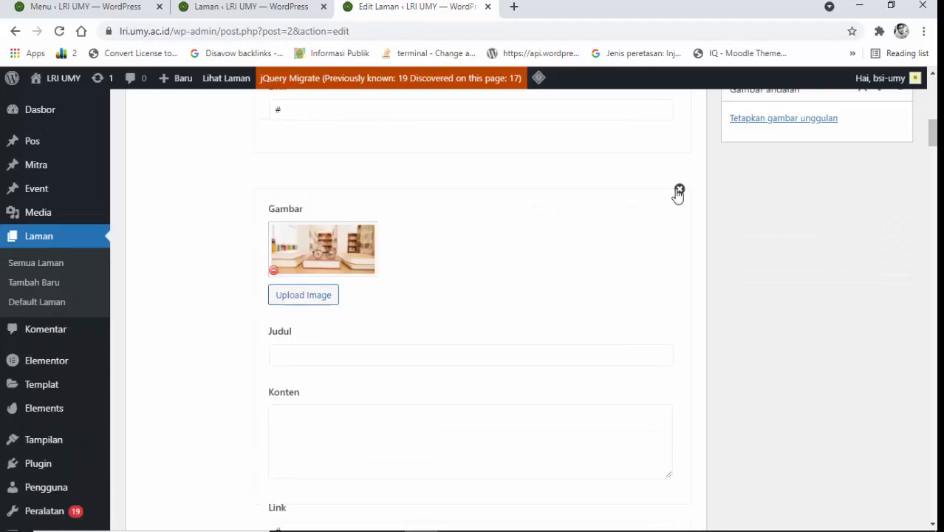
{"action": "scroll", "coordinate": [521, 213], "scroll_direction": "up", "scroll_amount": 15}
{"action": "scroll", "coordinate": [433, 224], "scroll_direction": "down", "scroll_amount": 6}
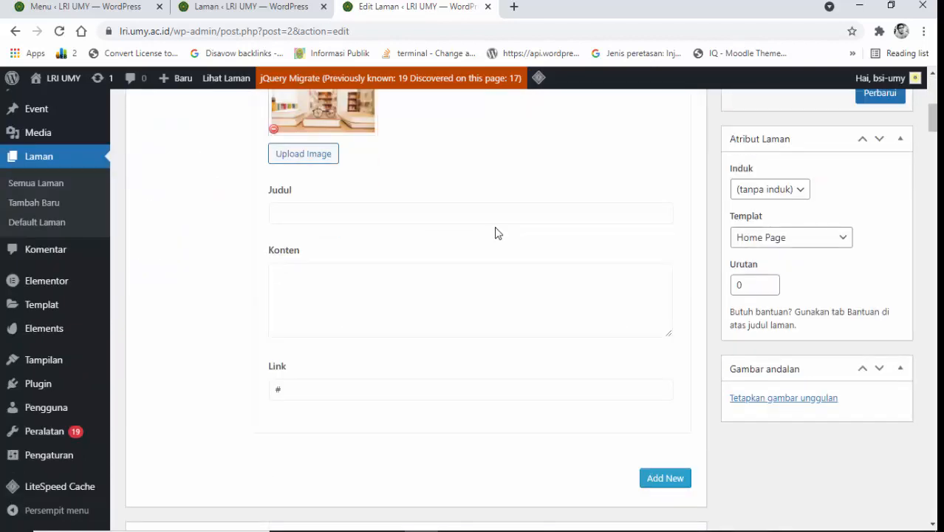
{"action": "scroll", "coordinate": [498, 232], "scroll_direction": "up", "scroll_amount": 4}
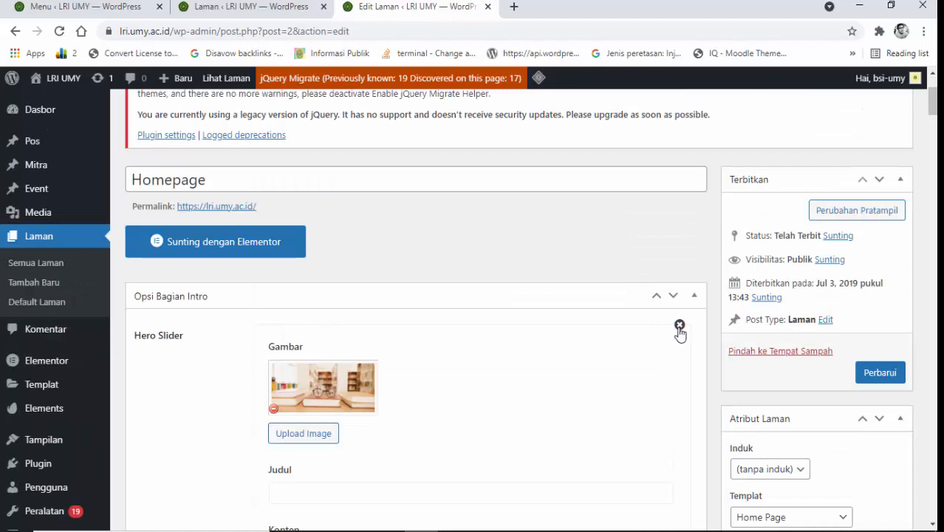
Add a new empty slide below the remaining Hero Slider entry.
{"action": "scroll", "coordinate": [594, 344], "scroll_direction": "down", "scroll_amount": 4}
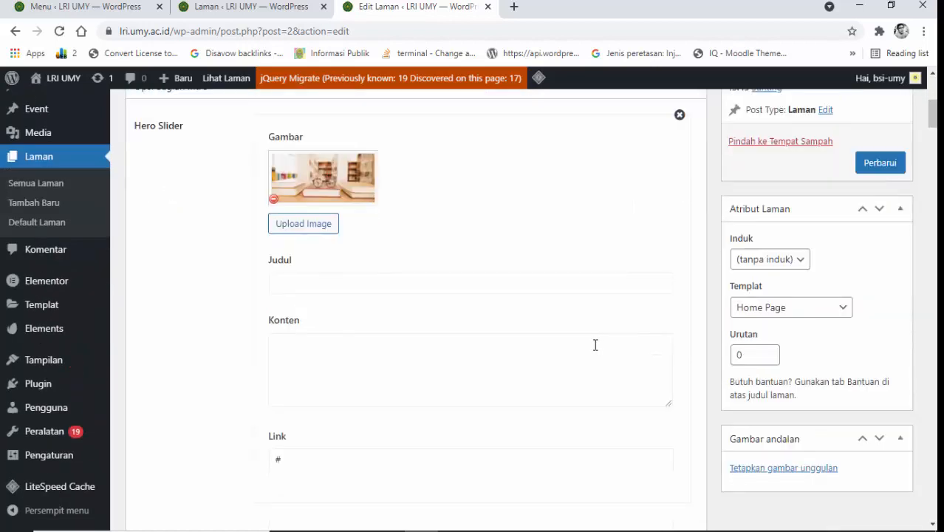
{"action": "scroll", "coordinate": [458, 311], "scroll_direction": "down", "scroll_amount": 2}
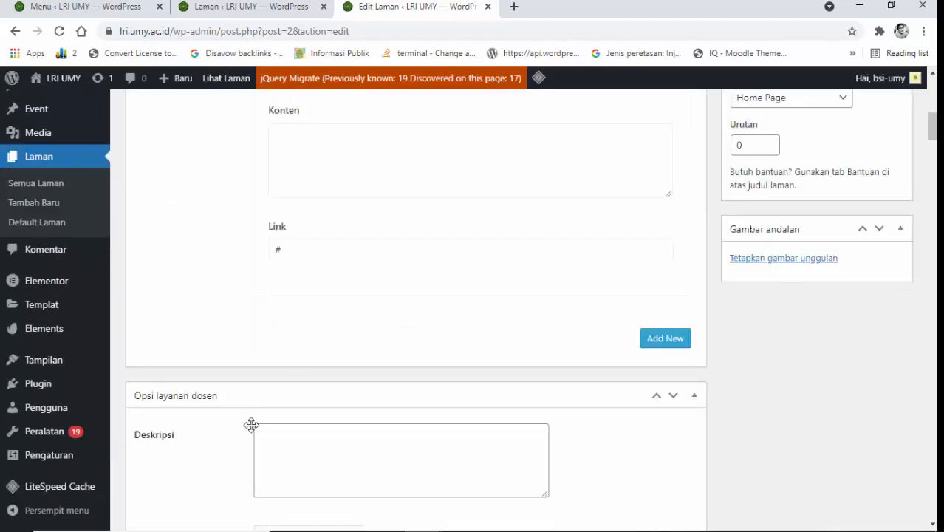
{"action": "left_click", "coordinate": [653, 341]}
{"action": "scroll", "coordinate": [354, 266], "scroll_direction": "up", "scroll_amount": 3}
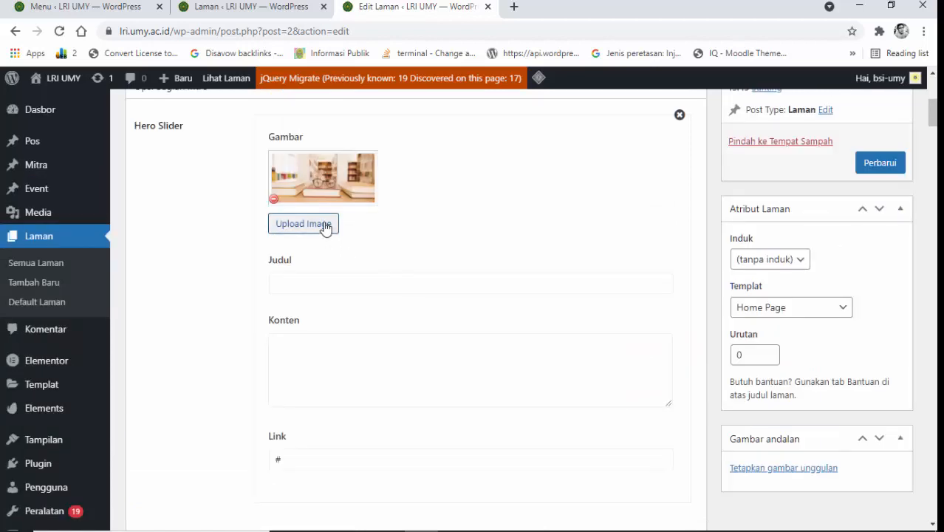
{"action": "scroll", "coordinate": [418, 284], "scroll_direction": "down", "scroll_amount": 4}
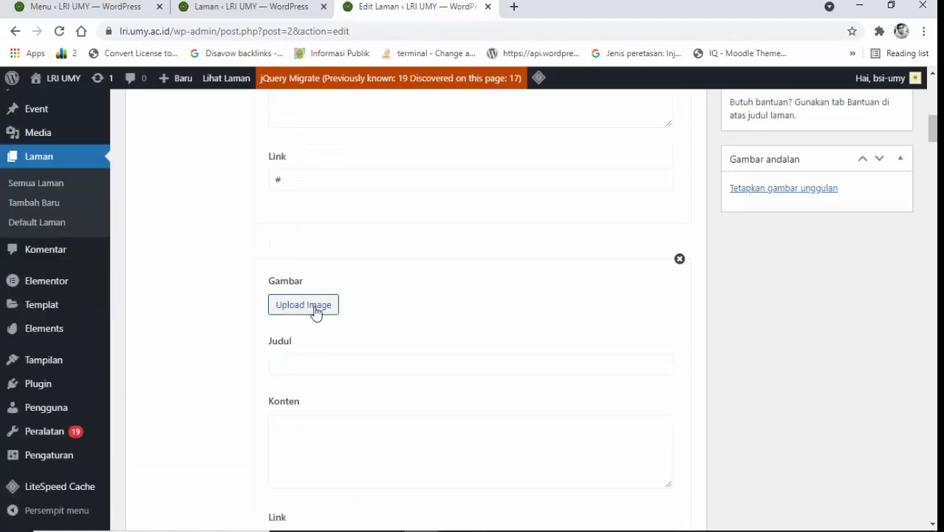
Open the admisi.umy.ac.id site in a new browser tab.
{"action": "left_click", "coordinate": [515, 7]}
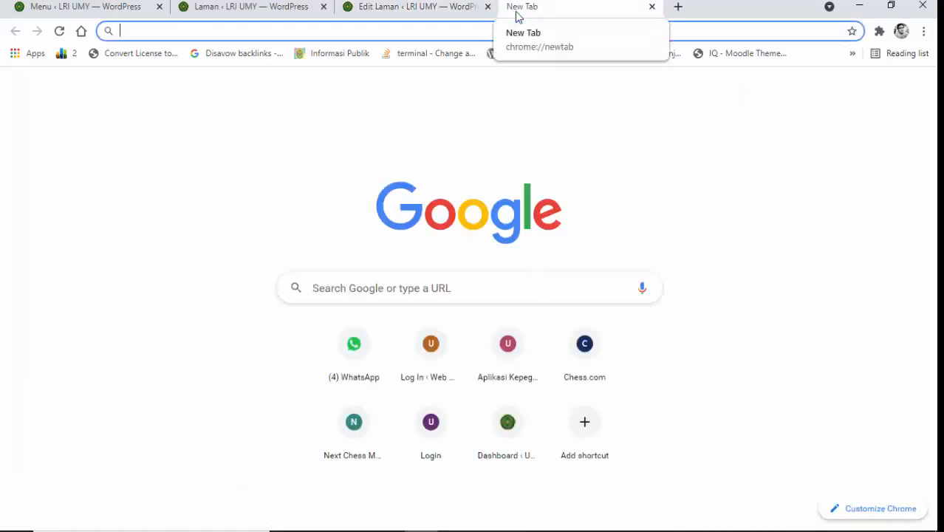
{"action": "type", "text": "umy.ac.id"}
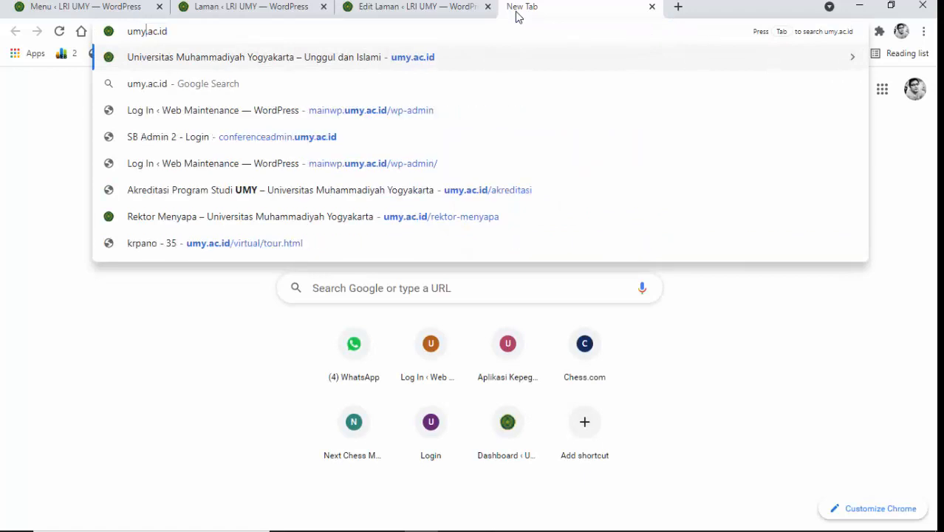
{"action": "key", "text": "Return"}
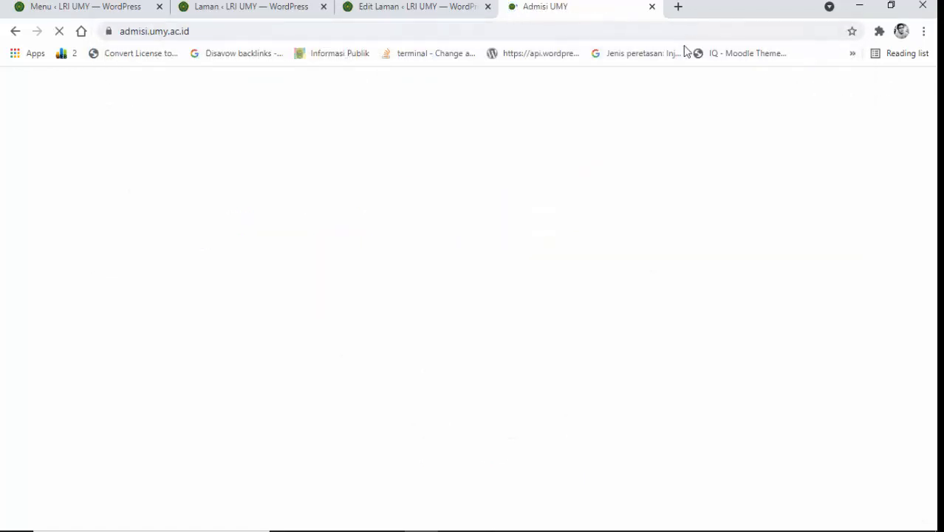
Open the main university website umy.ac.id in another browser tab and look over its homepage banner.
{"action": "left_click", "coordinate": [681, 8]}
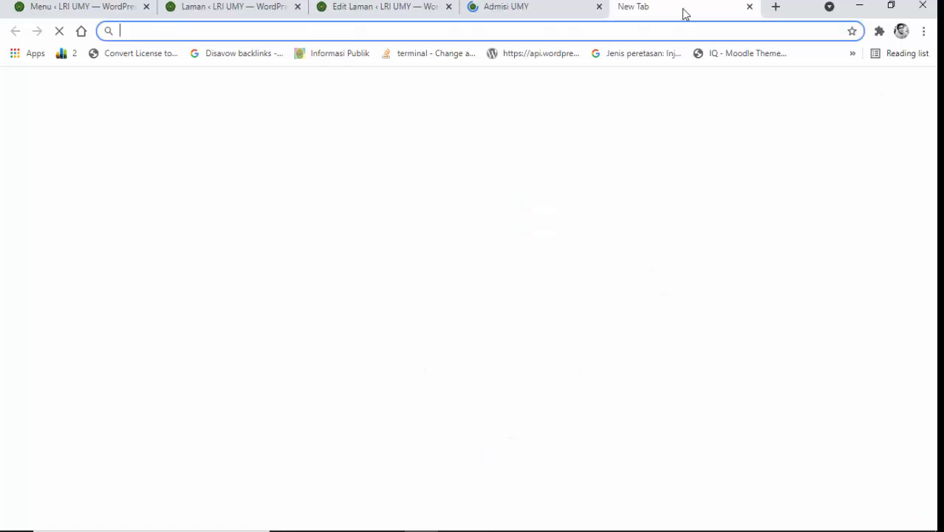
{"action": "type", "text": "u"}
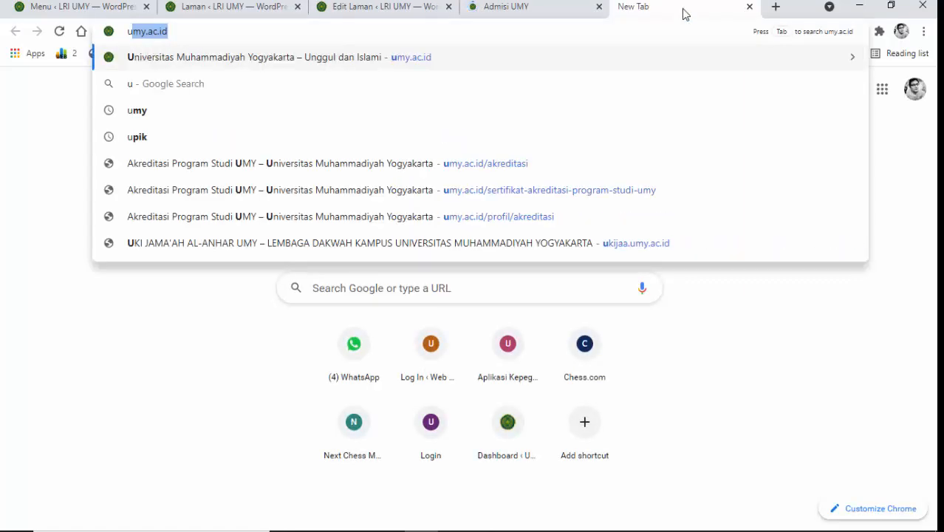
{"action": "key", "text": "BackSpace"}
{"action": "key", "text": "BackSpace"}
{"action": "type", "text": "www."}
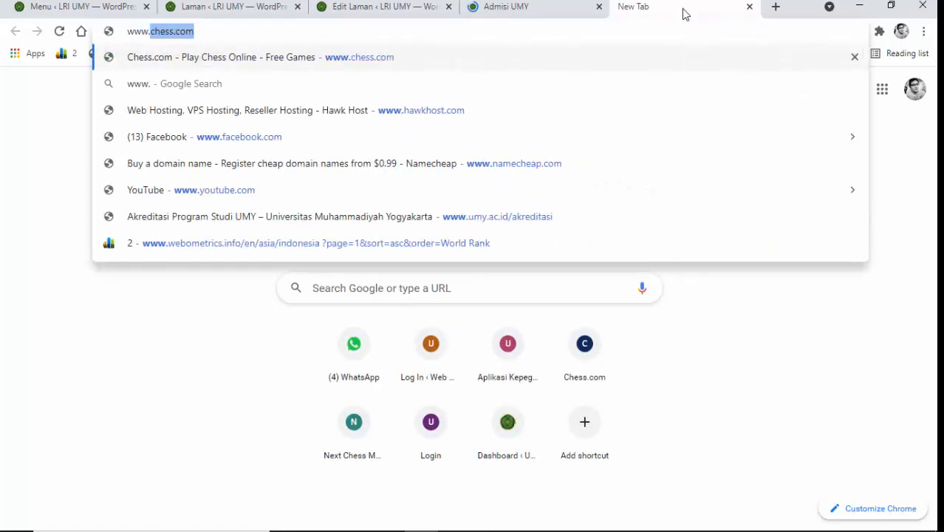
{"action": "type", "text": "um"}
{"action": "key", "text": "Return"}
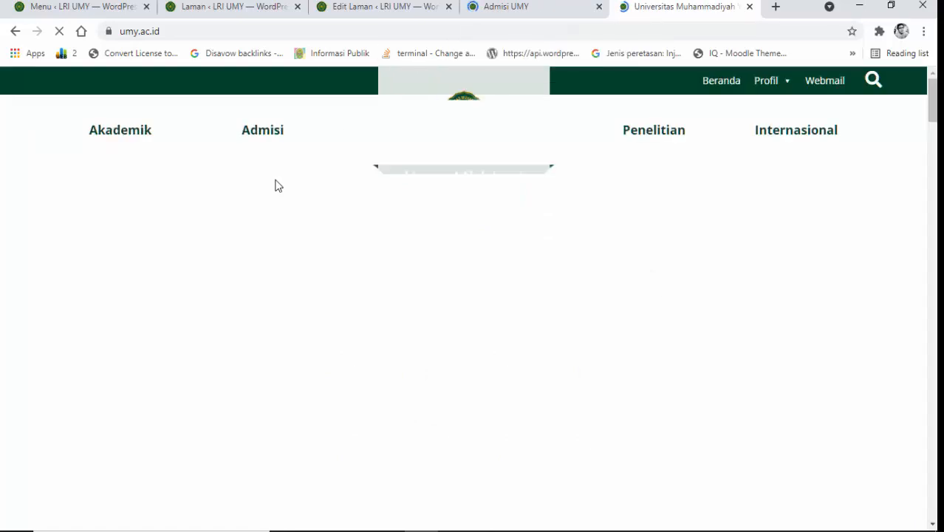
{"action": "scroll", "coordinate": [274, 186], "scroll_direction": "down", "scroll_amount": 3}
{"action": "scroll", "coordinate": [274, 184], "scroll_direction": "up", "scroll_amount": 5}
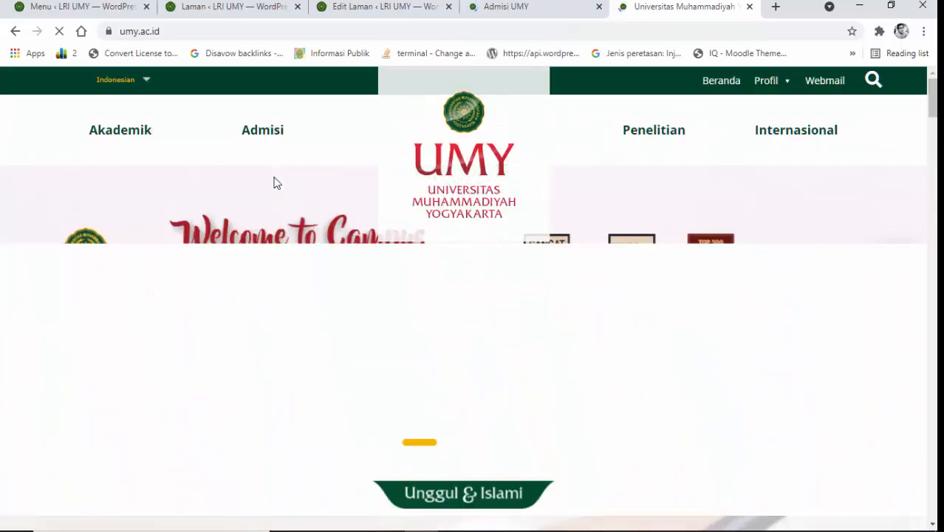
Inspect the banner slider on the Admisi UMY page and open its image IMG_9235-scaled-1280x600.jpg in a separate tab.
{"action": "left_click", "coordinate": [536, 12]}
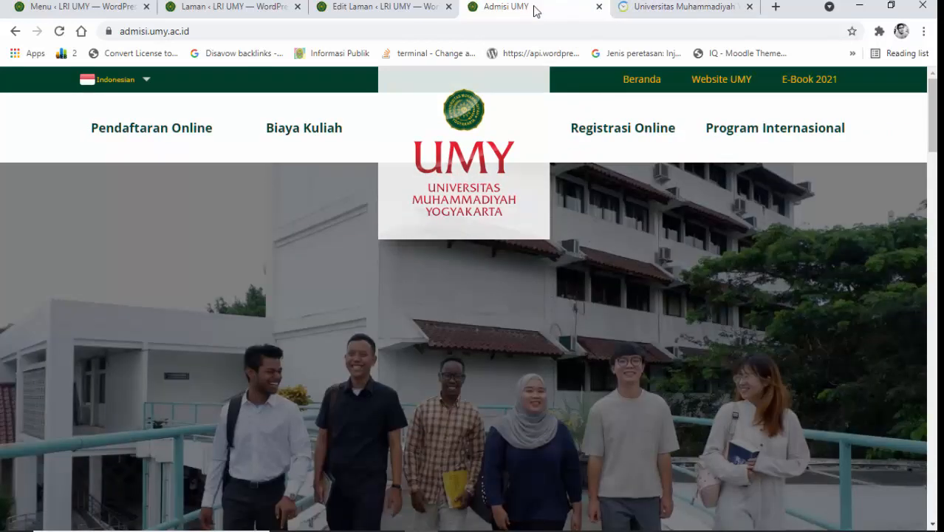
{"action": "scroll", "coordinate": [358, 125], "scroll_direction": "down", "scroll_amount": 4}
{"action": "right_click", "coordinate": [145, 252]}
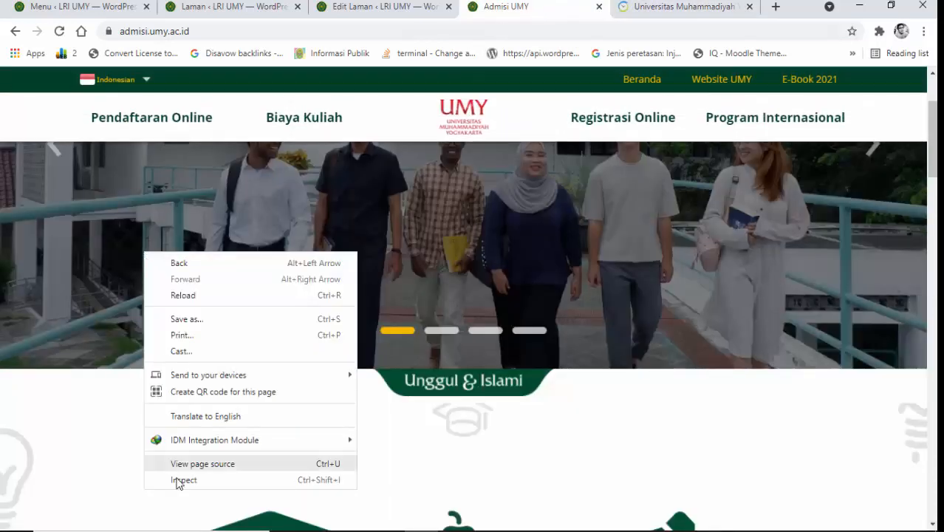
{"action": "left_click", "coordinate": [181, 481]}
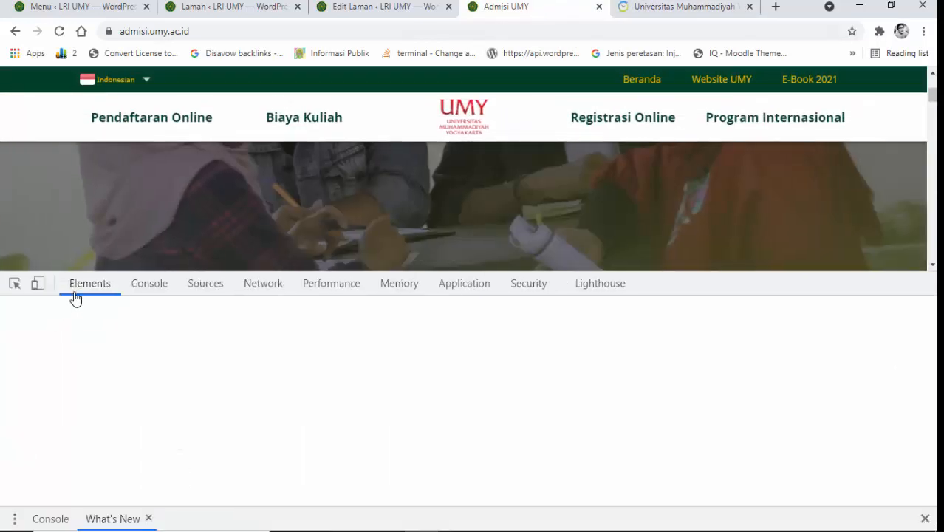
{"action": "left_click", "coordinate": [14, 283]}
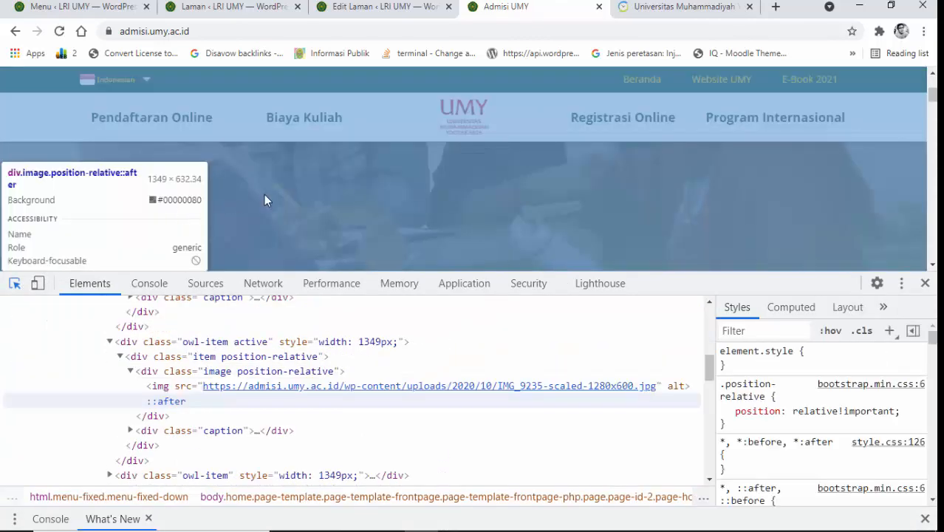
{"action": "left_click", "coordinate": [263, 194]}
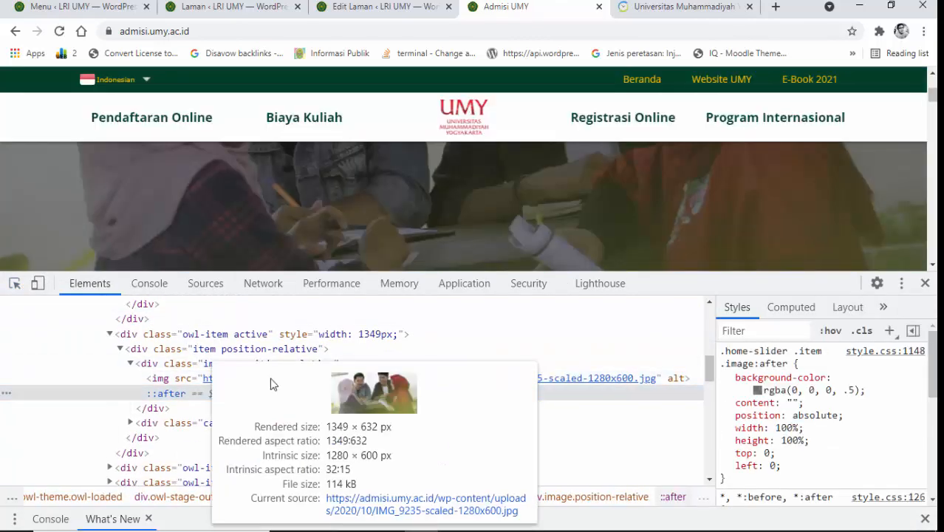
{"action": "left_click", "coordinate": [271, 374]}
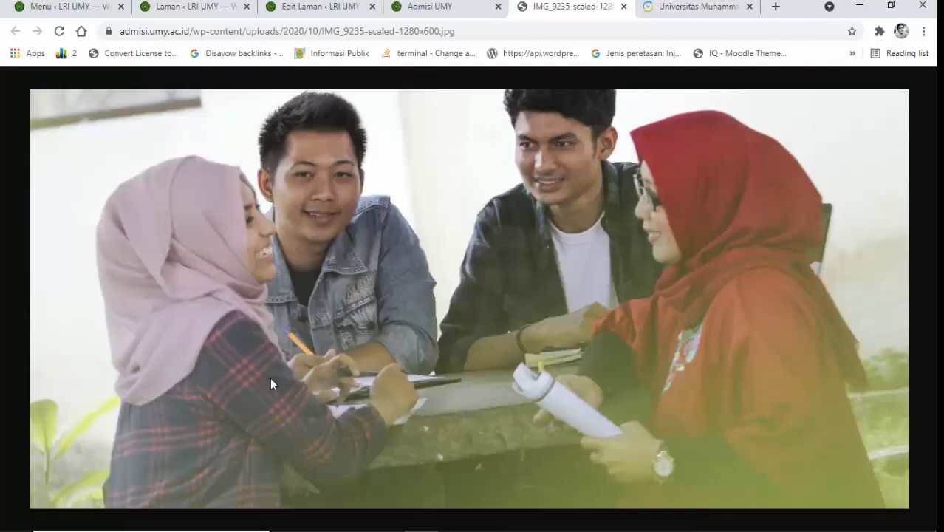
Save the opened banner image to the Desktop as IMG_9235-scaled-1280x600.jpg.
{"action": "right_click", "coordinate": [328, 181]}
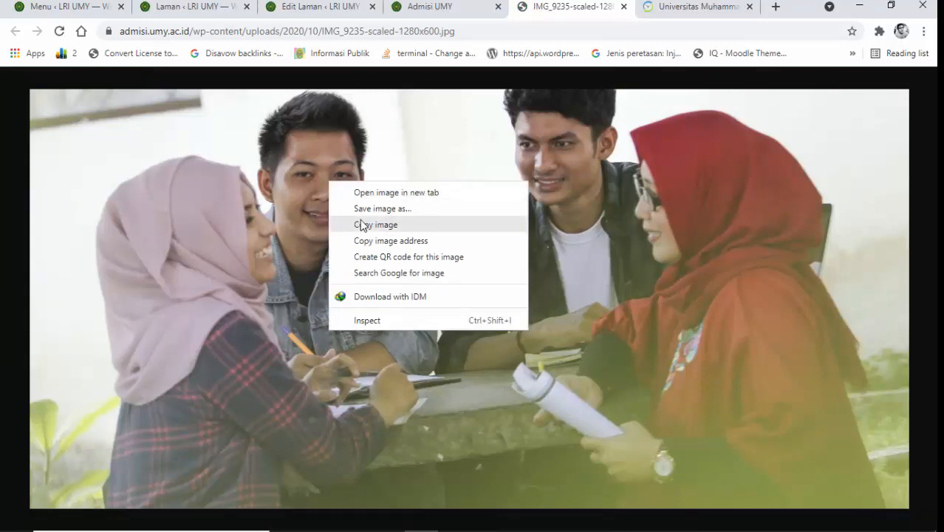
{"action": "left_click", "coordinate": [370, 209]}
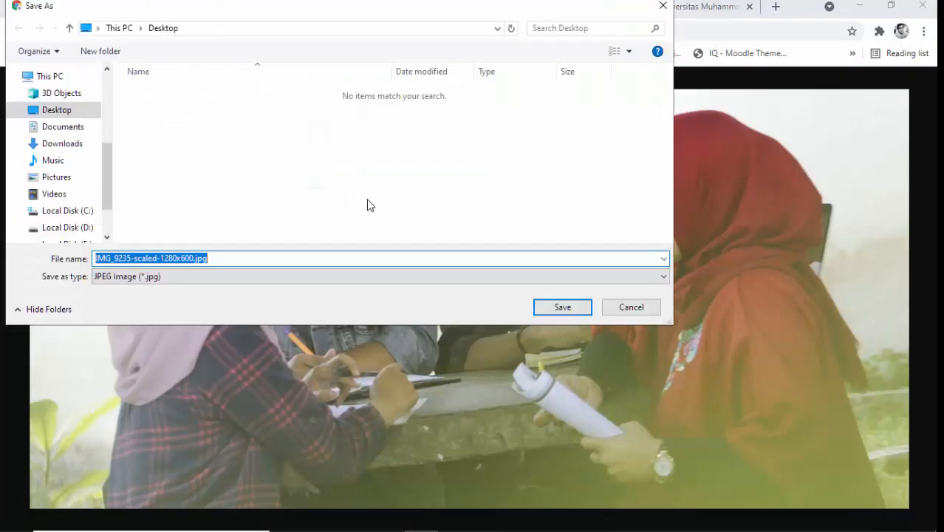
{"action": "left_click", "coordinate": [551, 309]}
Return to the Homepage editor and upload IMG_9235-scaled-1280x600.jpg from the Desktop for the new slide's Gambar field.
{"action": "left_click", "coordinate": [314, 7]}
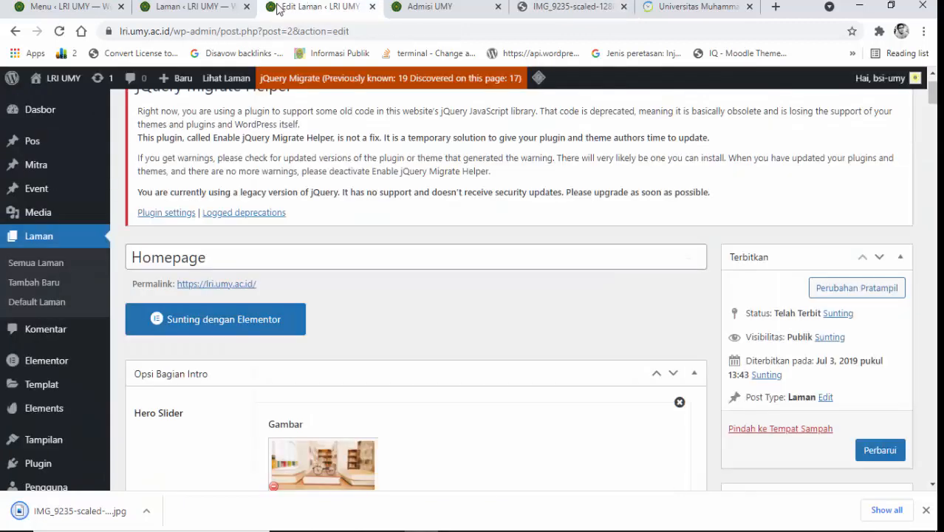
{"action": "scroll", "coordinate": [384, 257], "scroll_direction": "down", "scroll_amount": 4}
{"action": "scroll", "coordinate": [384, 257], "scroll_direction": "down", "scroll_amount": 5}
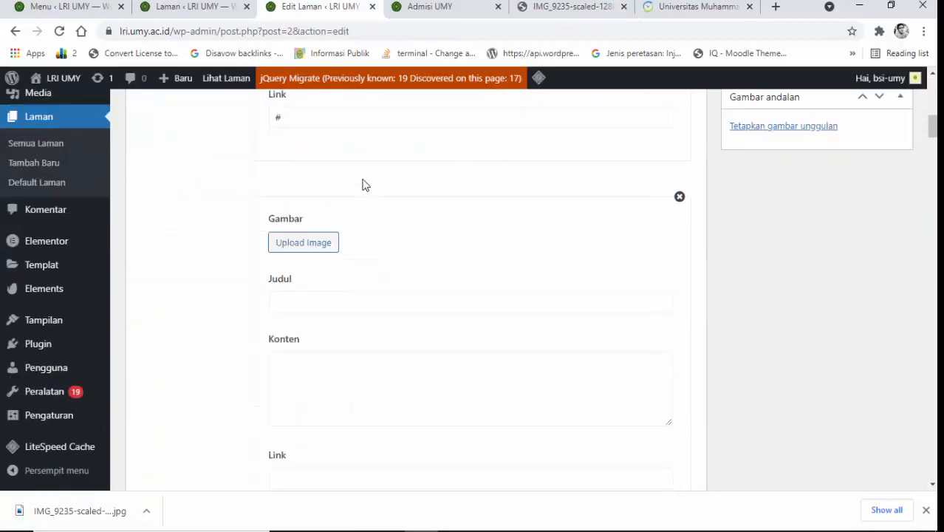
{"action": "left_click", "coordinate": [321, 253]}
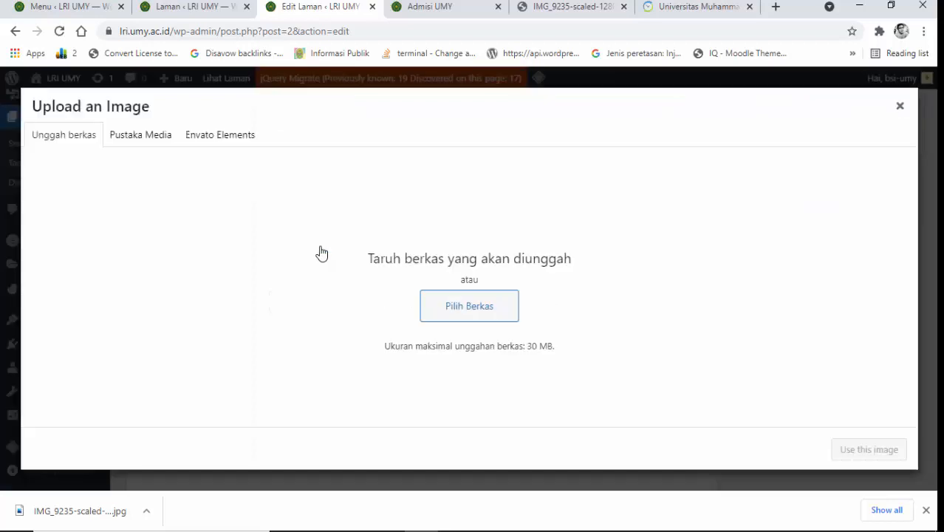
{"action": "left_click", "coordinate": [469, 309]}
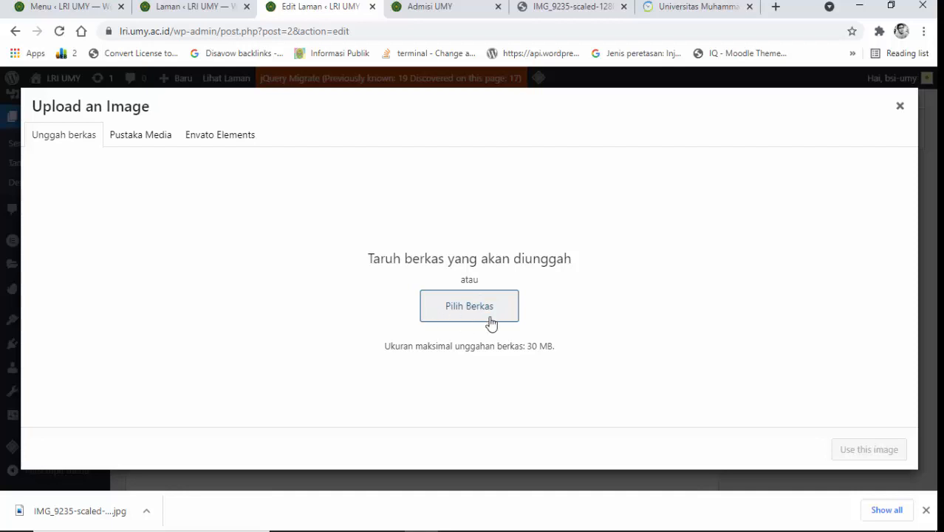
{"action": "left_click", "coordinate": [465, 315]}
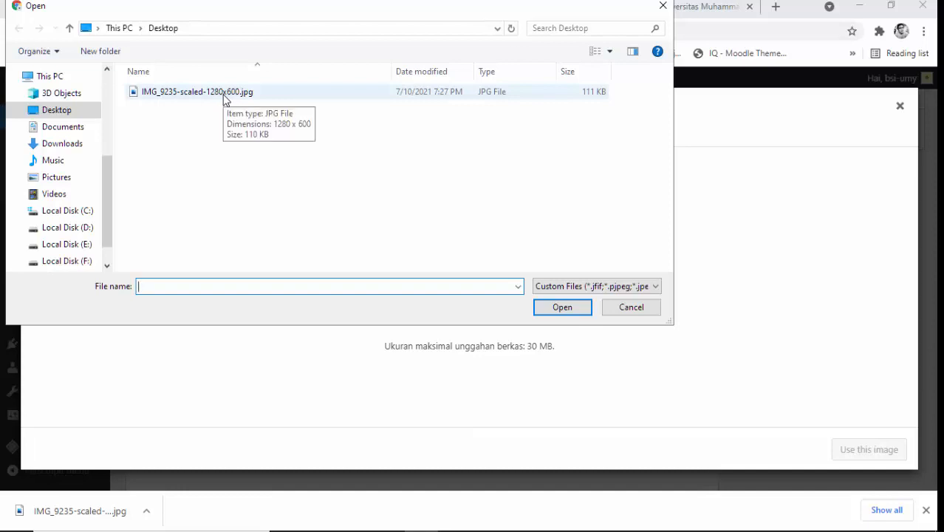
{"action": "left_click", "coordinate": [225, 96]}
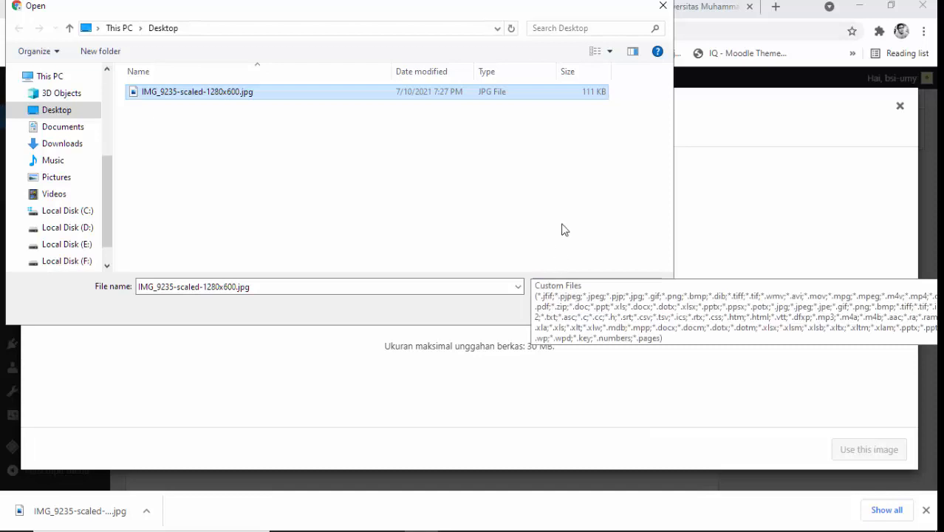
{"action": "left_click", "coordinate": [434, 214]}
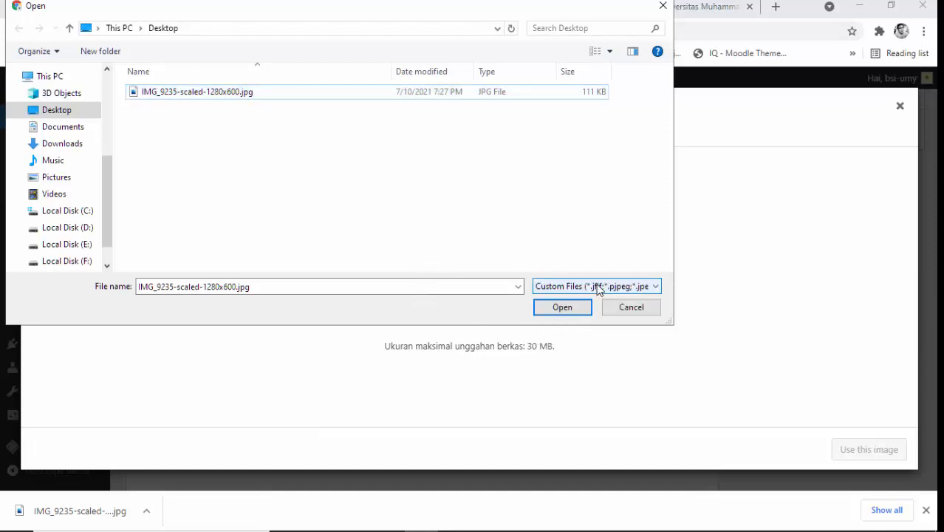
{"action": "left_click", "coordinate": [539, 310]}
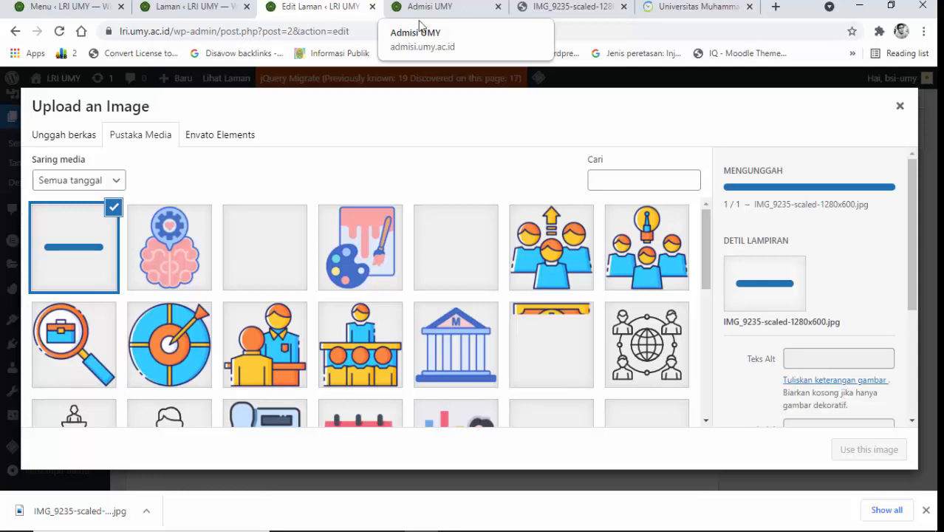
Assign the uploaded IMG_9235-scaled-1280x600.jpg from the media library as the new Hero Slider slide's image.
{"action": "scroll", "coordinate": [776, 271], "scroll_direction": "down", "scroll_amount": 3}
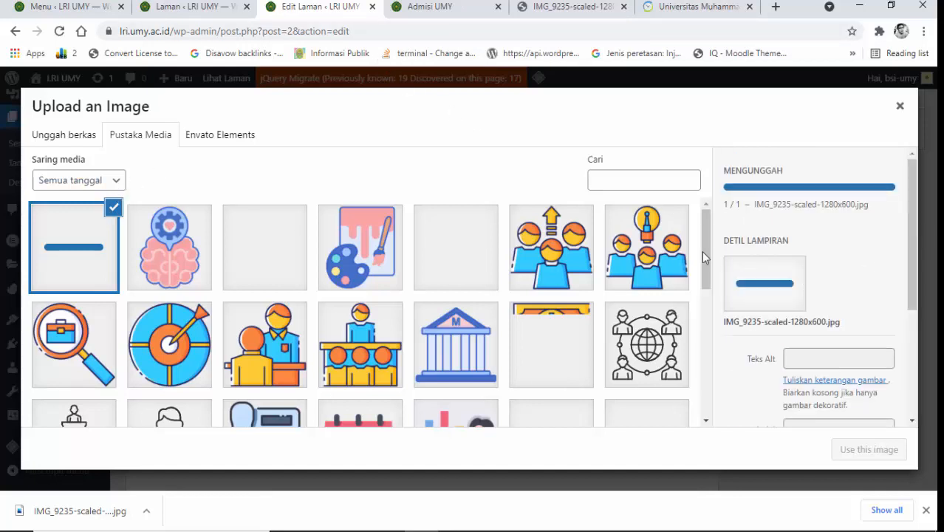
{"action": "scroll", "coordinate": [267, 227], "scroll_direction": "down", "scroll_amount": 5}
{"action": "scroll", "coordinate": [781, 240], "scroll_direction": "down", "scroll_amount": 3}
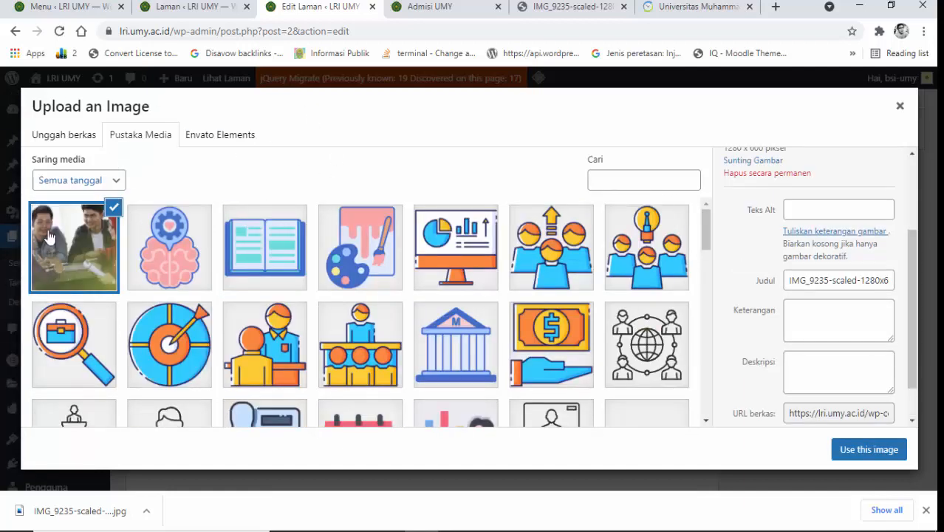
{"action": "scroll", "coordinate": [880, 261], "scroll_direction": "down", "scroll_amount": 1}
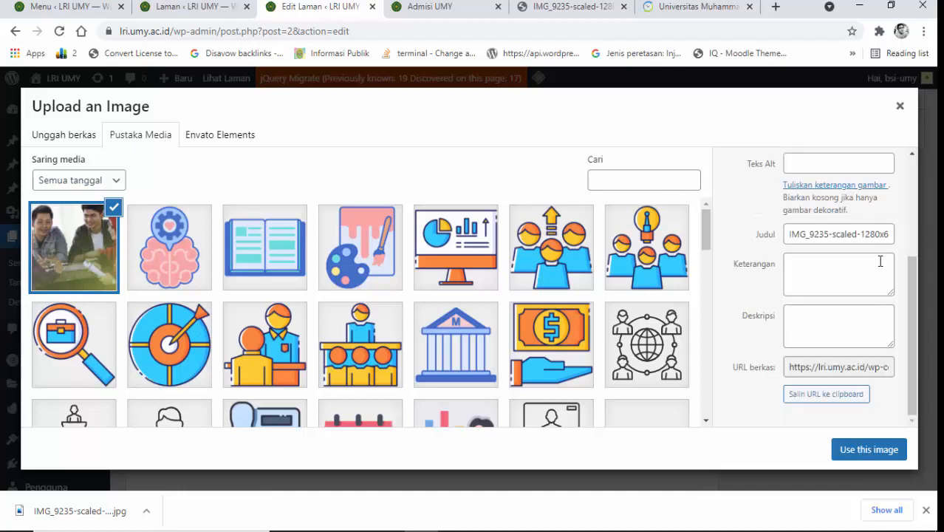
{"action": "left_click", "coordinate": [857, 451]}
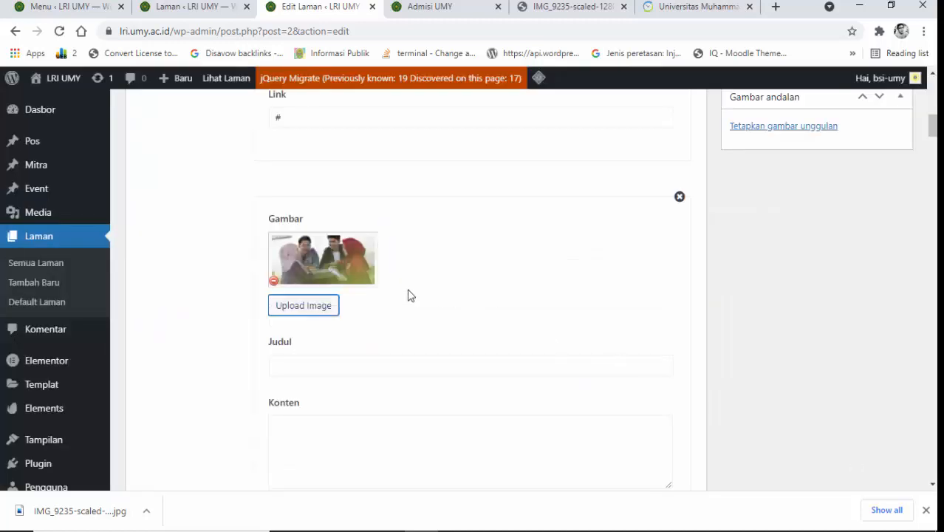
Update the Homepage page and open its live version in a new browser tab.
{"action": "scroll", "coordinate": [422, 279], "scroll_direction": "up", "scroll_amount": 8}
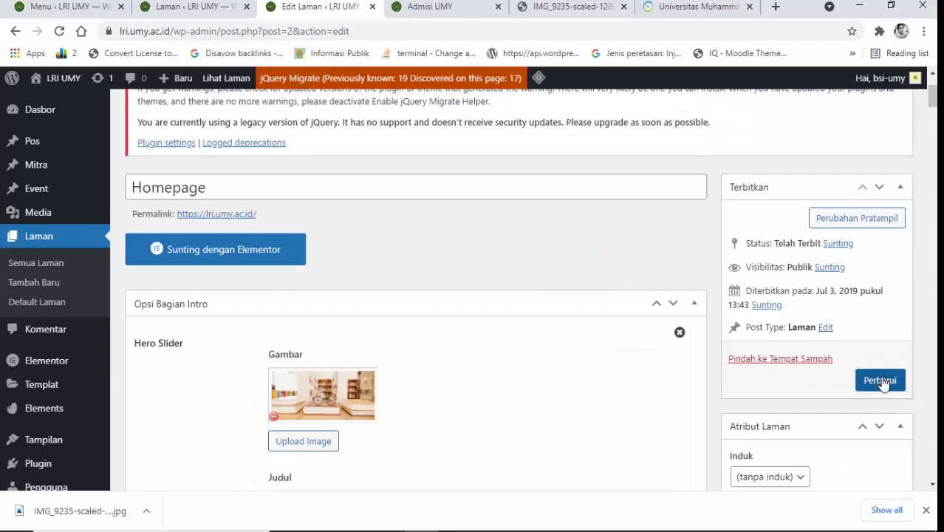
{"action": "left_click", "coordinate": [881, 382]}
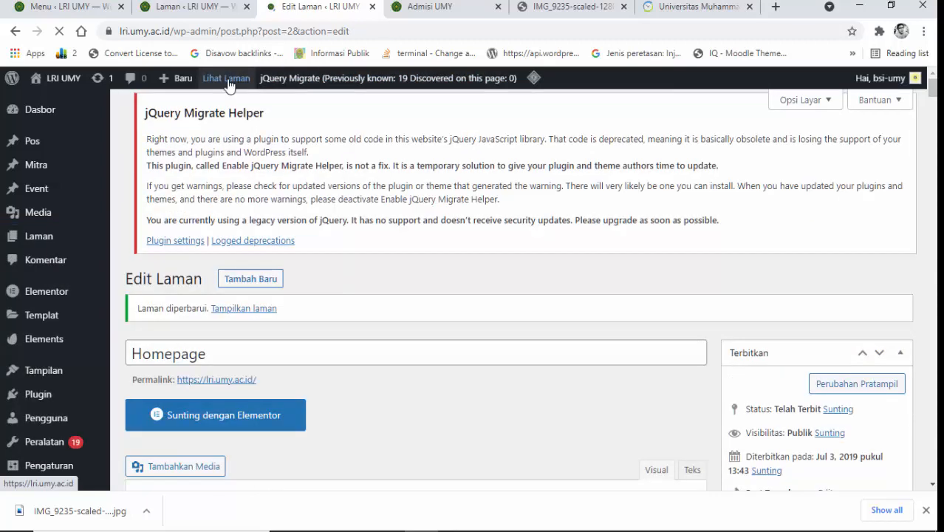
{"action": "right_click", "coordinate": [232, 85]}
{"action": "left_click", "coordinate": [237, 91]}
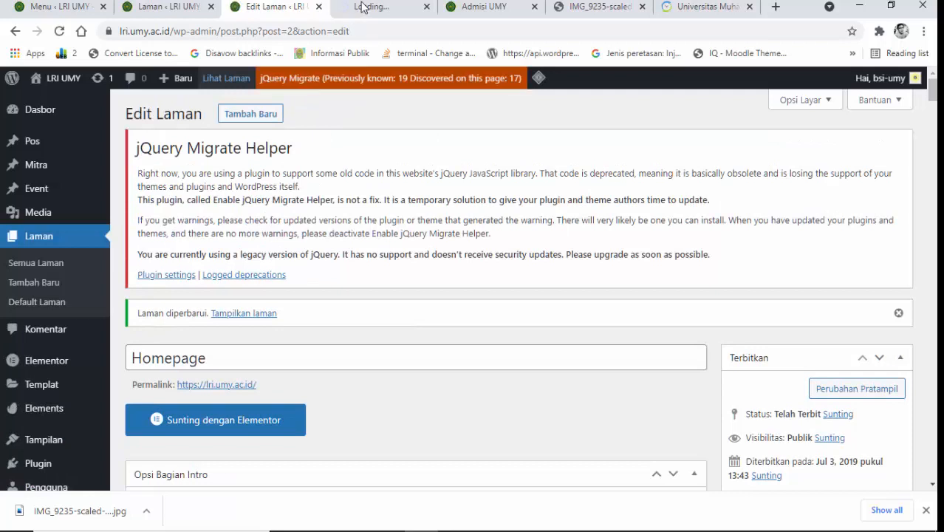
{"action": "left_click", "coordinate": [361, 8]}
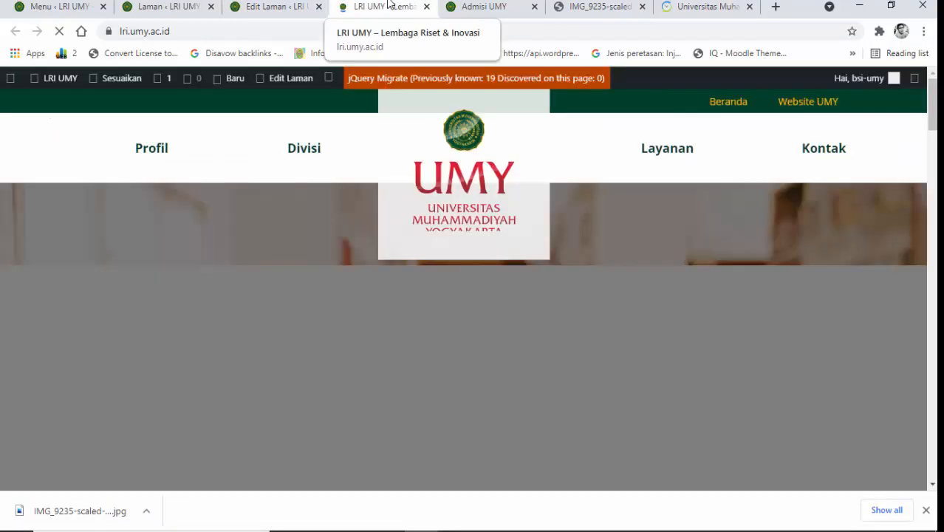
Examine the hero slider on the live LRI UMY homepage, checking how its slide images rotate.
{"action": "scroll", "coordinate": [258, 244], "scroll_direction": "down", "scroll_amount": 1}
{"action": "scroll", "coordinate": [258, 243], "scroll_direction": "down", "scroll_amount": 2}
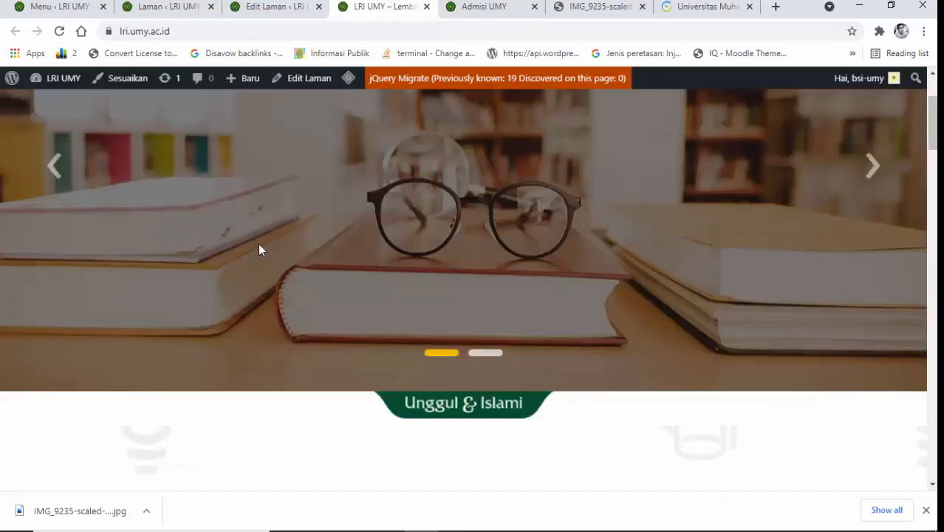
{"action": "scroll", "coordinate": [258, 243], "scroll_direction": "up", "scroll_amount": 2}
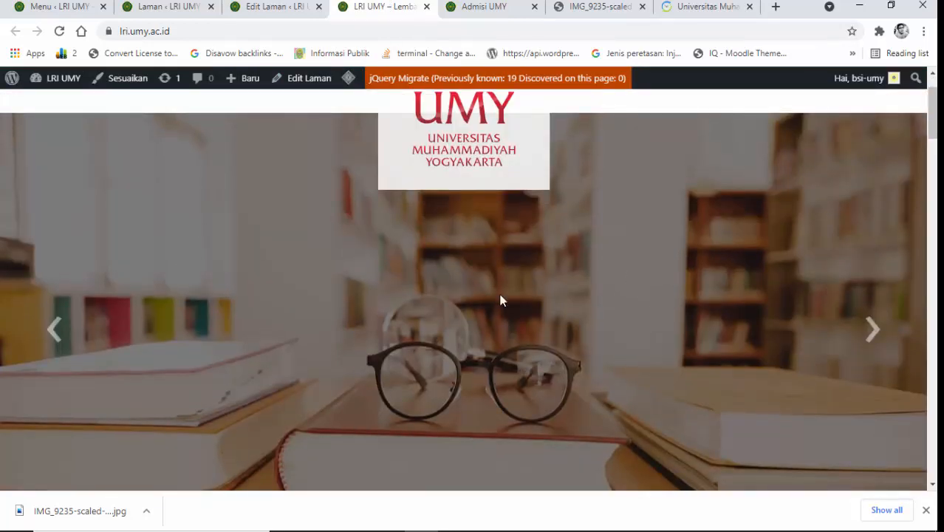
{"action": "scroll", "coordinate": [325, 266], "scroll_direction": "up", "scroll_amount": 1}
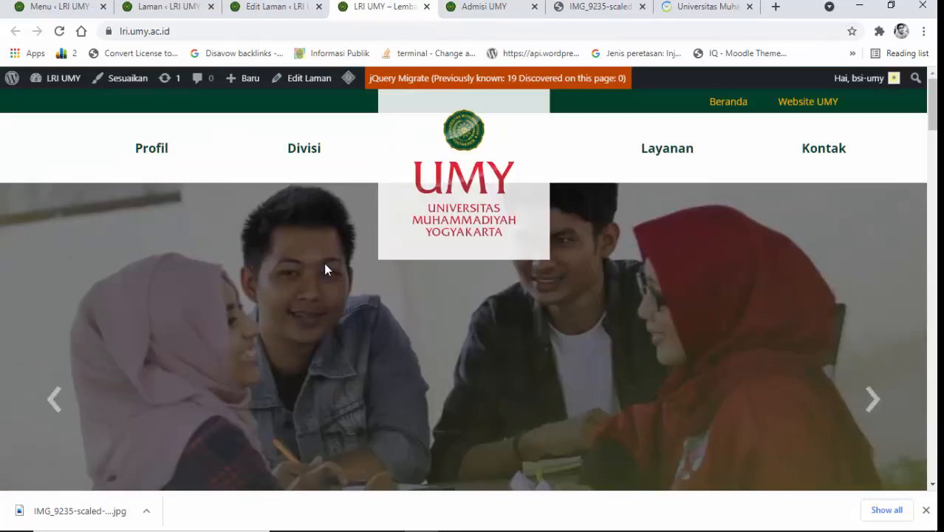
{"action": "scroll", "coordinate": [325, 269], "scroll_direction": "down", "scroll_amount": 3}
{"action": "scroll", "coordinate": [325, 270], "scroll_direction": "up", "scroll_amount": 2}
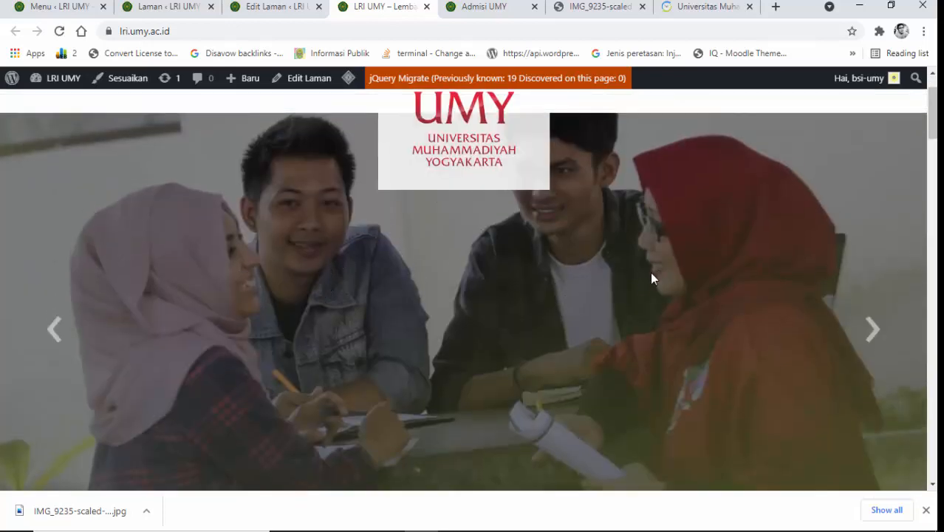
{"action": "scroll", "coordinate": [628, 282], "scroll_direction": "down", "scroll_amount": 2}
{"action": "scroll", "coordinate": [628, 285], "scroll_direction": "down", "scroll_amount": 2}
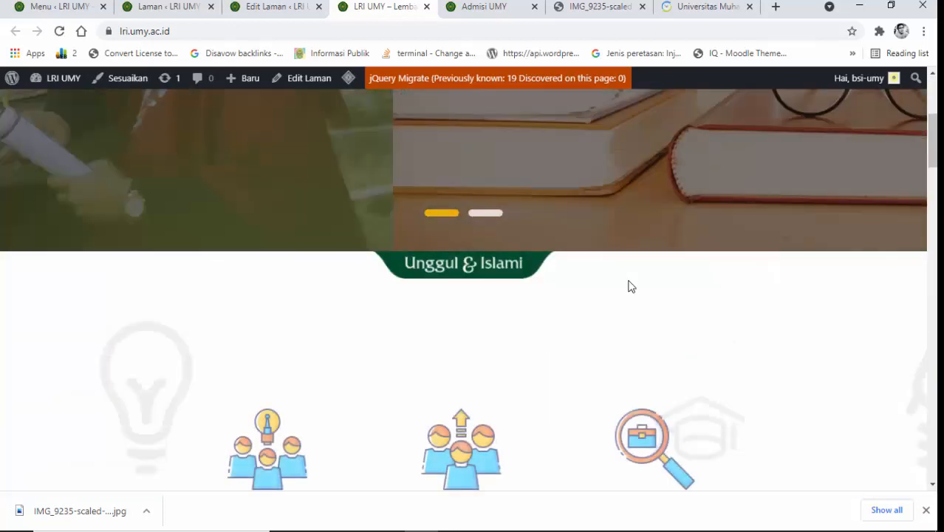
{"action": "scroll", "coordinate": [631, 286], "scroll_direction": "up", "scroll_amount": 3}
{"action": "scroll", "coordinate": [289, 222], "scroll_direction": "down", "scroll_amount": 3}
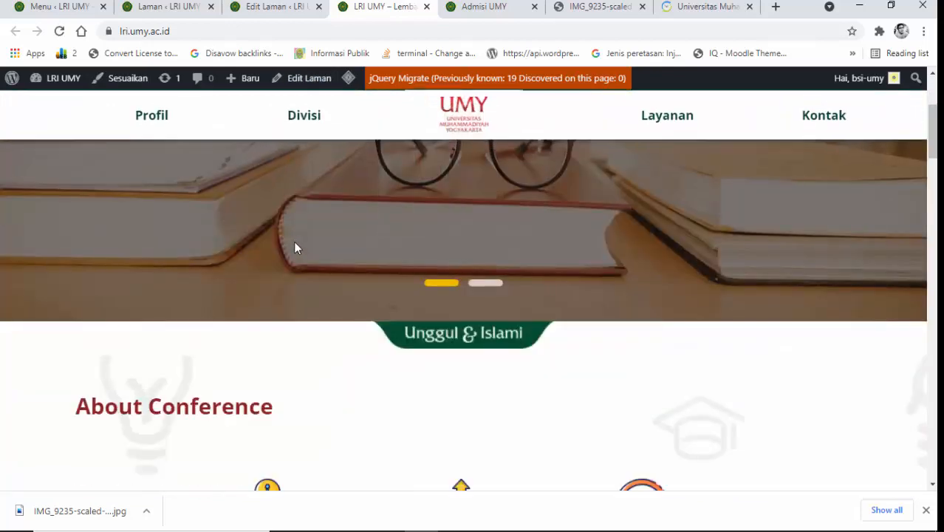
{"action": "scroll", "coordinate": [302, 247], "scroll_direction": "up", "scroll_amount": 3}
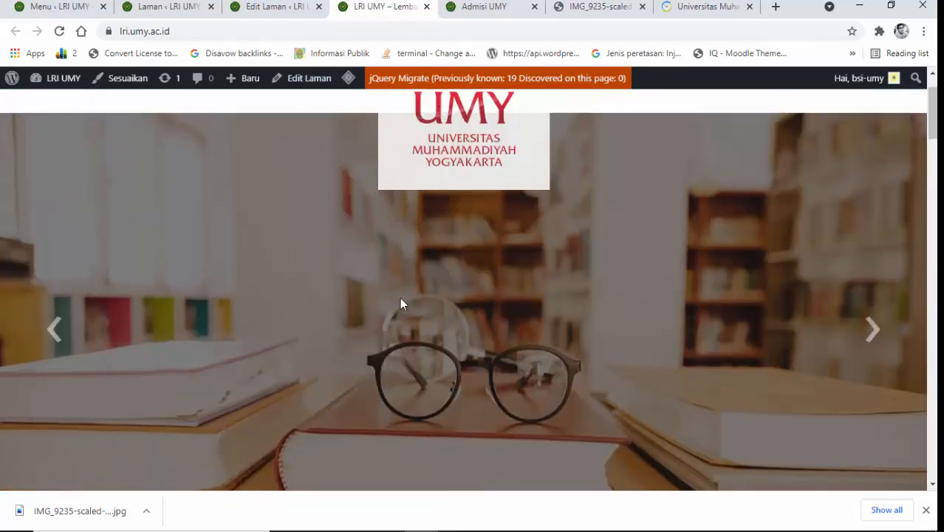
Go back to the Homepage editor and review the new slide's Gambar, Judul, Konten and Link fields.
{"action": "left_click", "coordinate": [289, 7]}
{"action": "scroll", "coordinate": [460, 258], "scroll_direction": "down", "scroll_amount": 8}
{"action": "scroll", "coordinate": [462, 255], "scroll_direction": "down", "scroll_amount": 3}
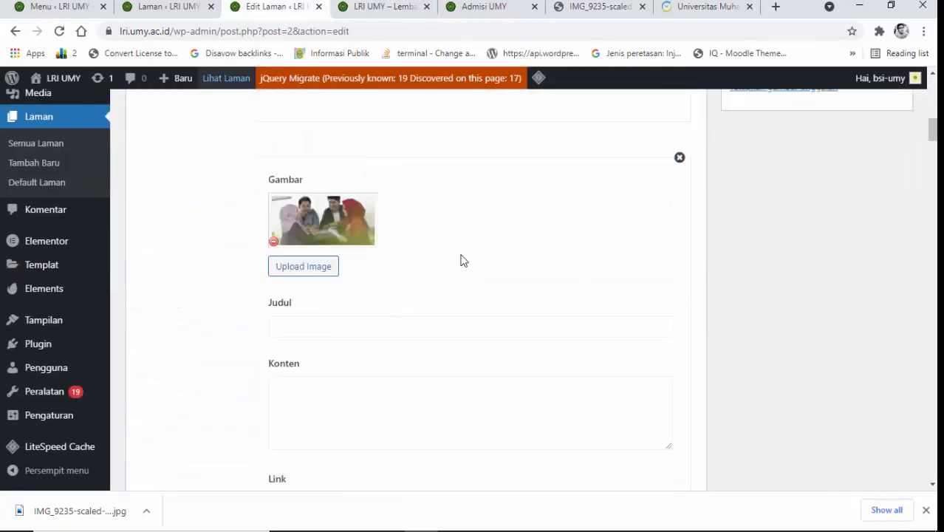
{"action": "scroll", "coordinate": [464, 256], "scroll_direction": "down", "scroll_amount": 2}
{"action": "scroll", "coordinate": [366, 222], "scroll_direction": "up", "scroll_amount": 1}
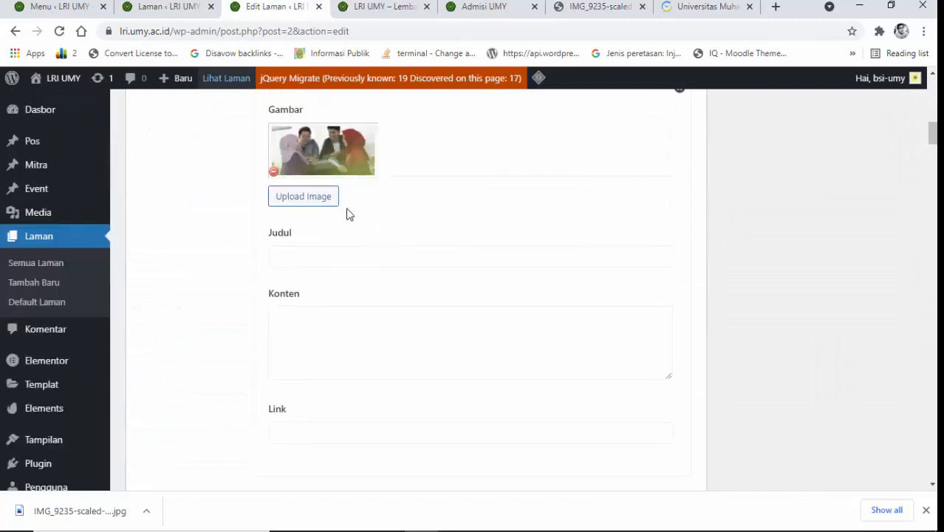
{"action": "left_click", "coordinate": [352, 259]}
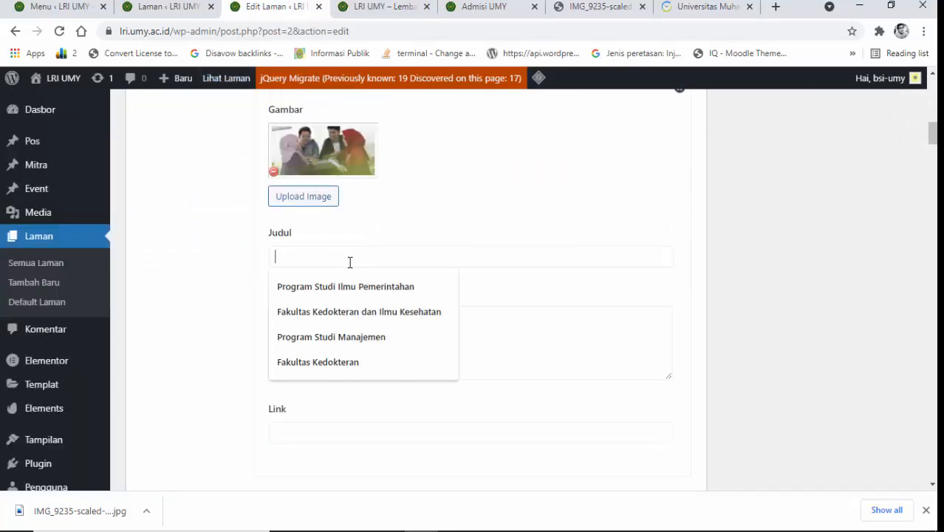
{"action": "left_click", "coordinate": [382, 222]}
{"action": "scroll", "coordinate": [326, 257], "scroll_direction": "up", "scroll_amount": 2}
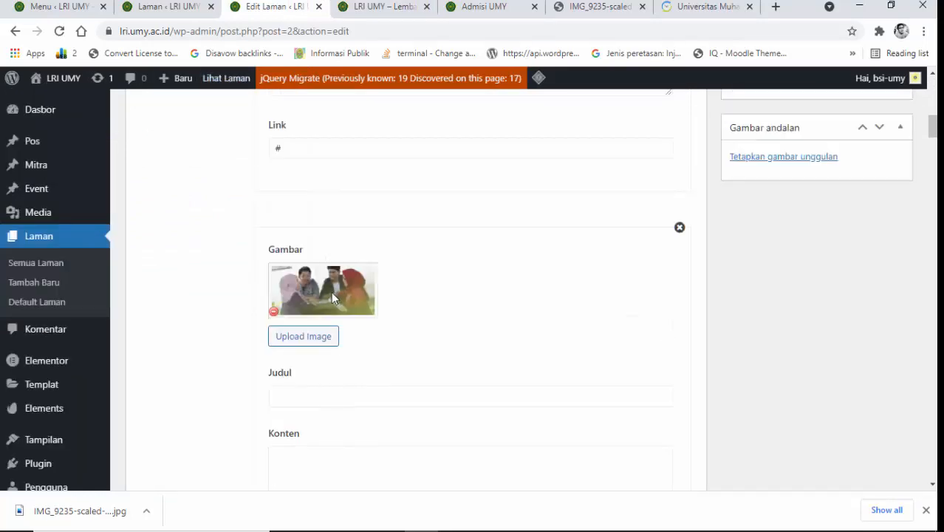
Compare the new slide on the live LRI UMY homepage with the banners on the Admisi UMY and umy.ac.id sites.
{"action": "left_click", "coordinate": [379, 9]}
{"action": "scroll", "coordinate": [365, 326], "scroll_direction": "down", "scroll_amount": 5}
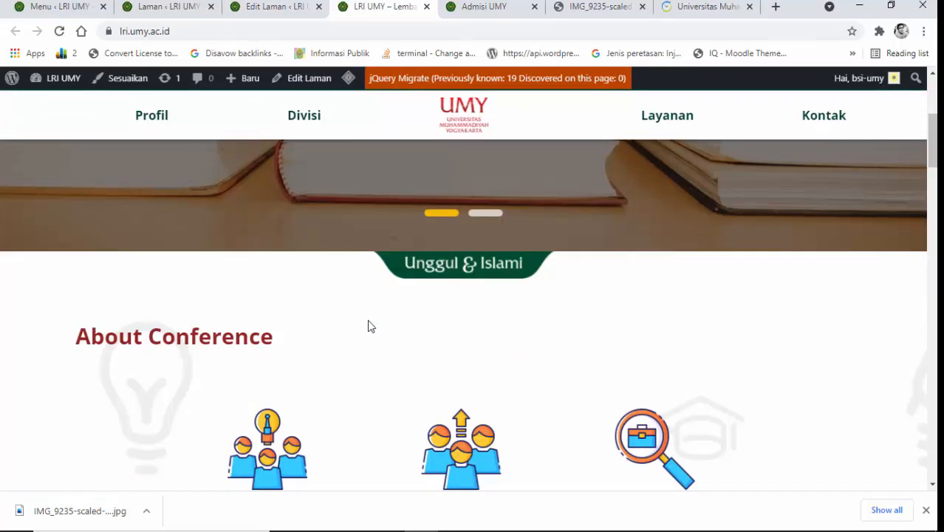
{"action": "scroll", "coordinate": [371, 327], "scroll_direction": "up", "scroll_amount": 5}
{"action": "left_click", "coordinate": [871, 331]}
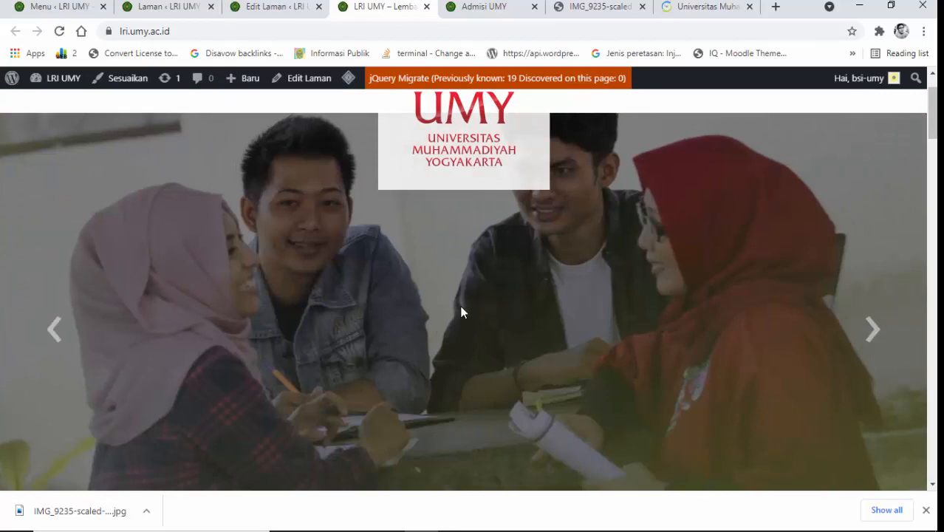
{"action": "left_click", "coordinate": [507, 6]}
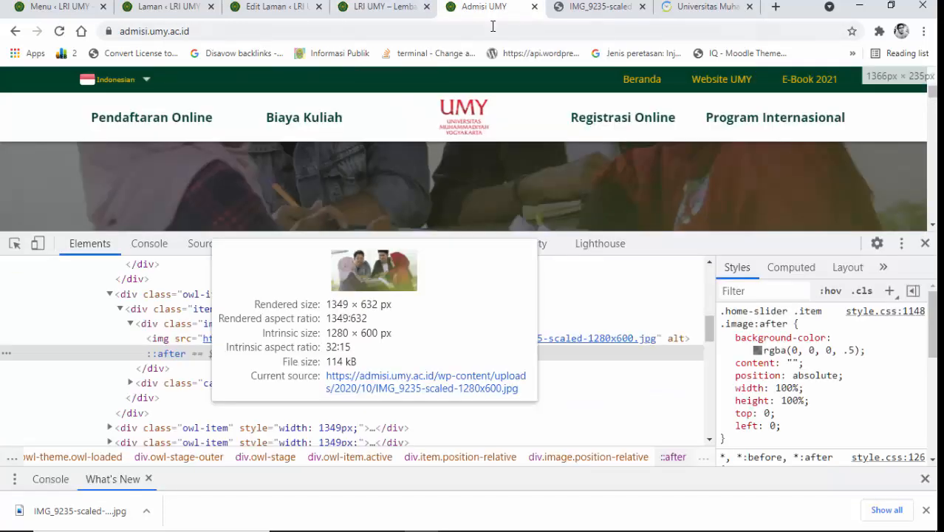
{"action": "left_click", "coordinate": [686, 8]}
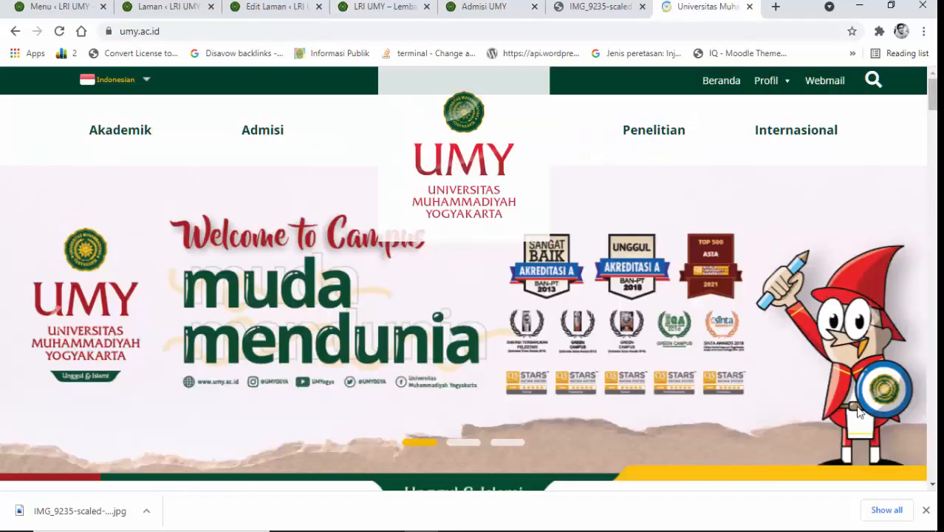
{"action": "left_click", "coordinate": [926, 512]}
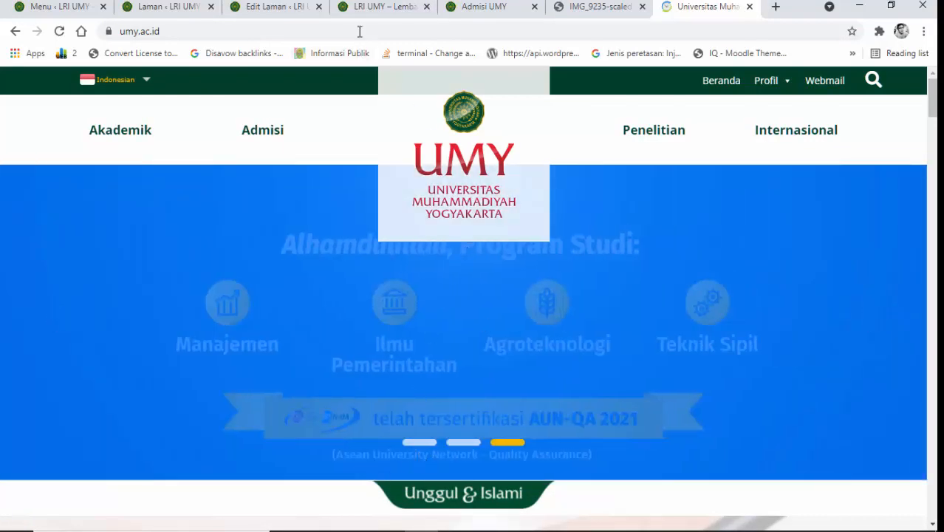
Give the slide with the students' photo the title "Mahasiswa UMY" and content "Diskusi Mahasiswa dan Dosen", and update the Homepage page.
{"action": "left_click", "coordinate": [373, 8]}
{"action": "left_click", "coordinate": [281, 7]}
{"action": "scroll", "coordinate": [393, 433], "scroll_direction": "down", "scroll_amount": 5}
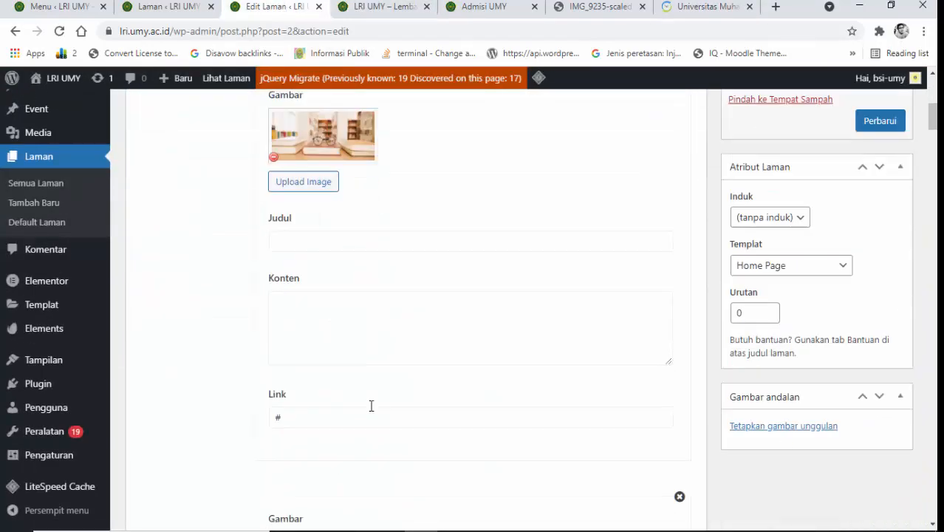
{"action": "scroll", "coordinate": [375, 403], "scroll_direction": "down", "scroll_amount": 4}
{"action": "left_click", "coordinate": [342, 385]}
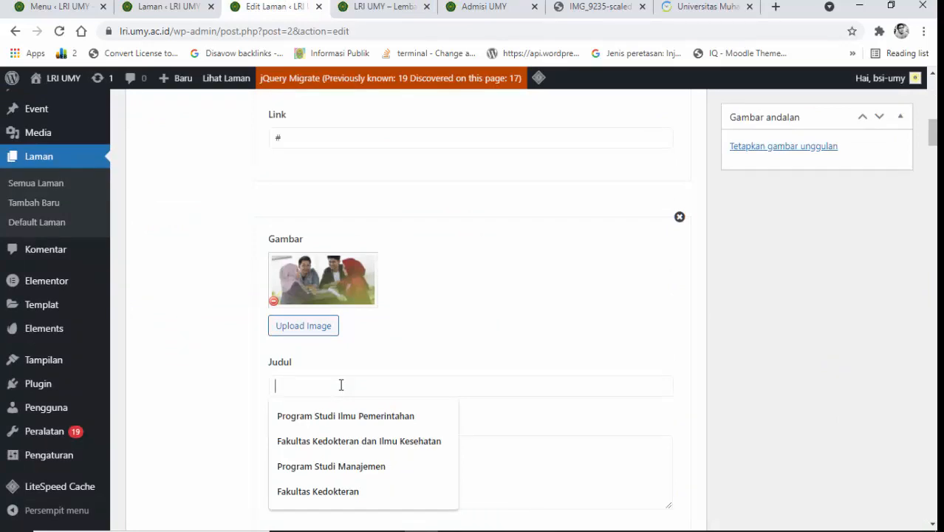
{"action": "type", "text": "Ma"}
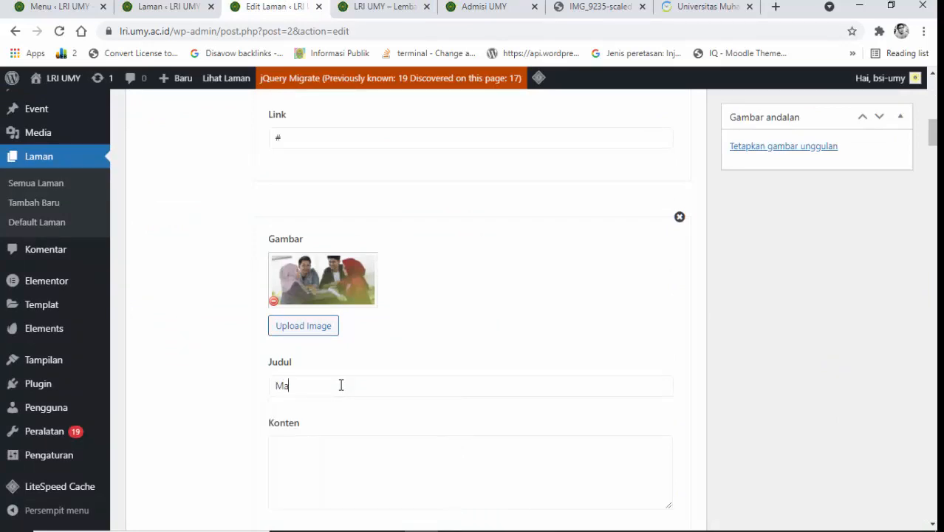
{"action": "type", "text": "hasiswa UMY"}
{"action": "key", "text": "Tab"}
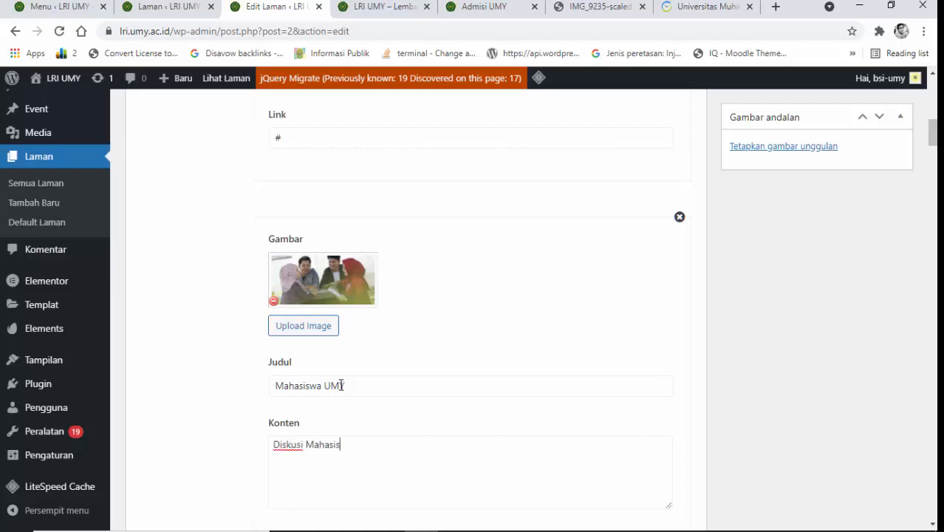
{"action": "type", "text": "Diskusi Mahasiswa dan Dosen"}
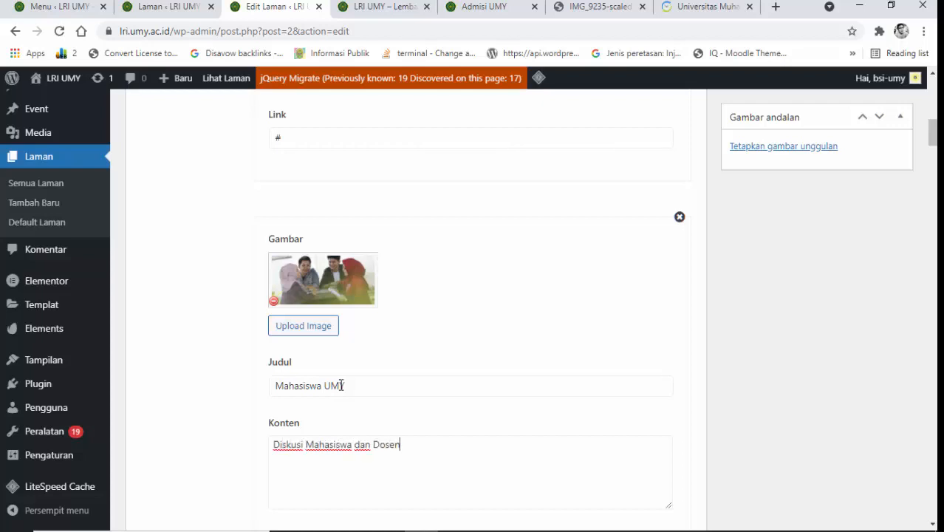
{"action": "scroll", "coordinate": [808, 281], "scroll_direction": "up", "scroll_amount": 4}
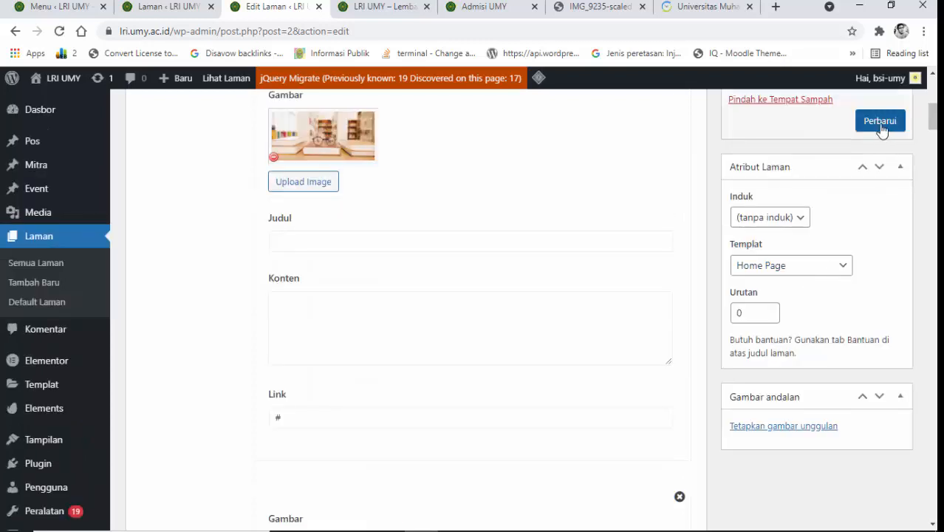
{"action": "left_click", "coordinate": [878, 120]}
Reload the live LRI UMY homepage and browse its hero slides to check the slide text.
{"action": "left_click", "coordinate": [399, 7]}
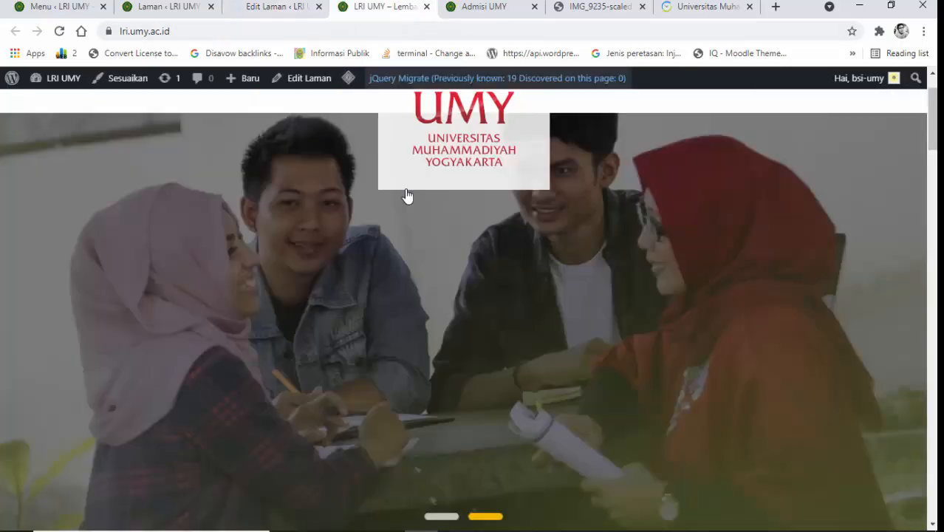
{"action": "left_click", "coordinate": [872, 330]}
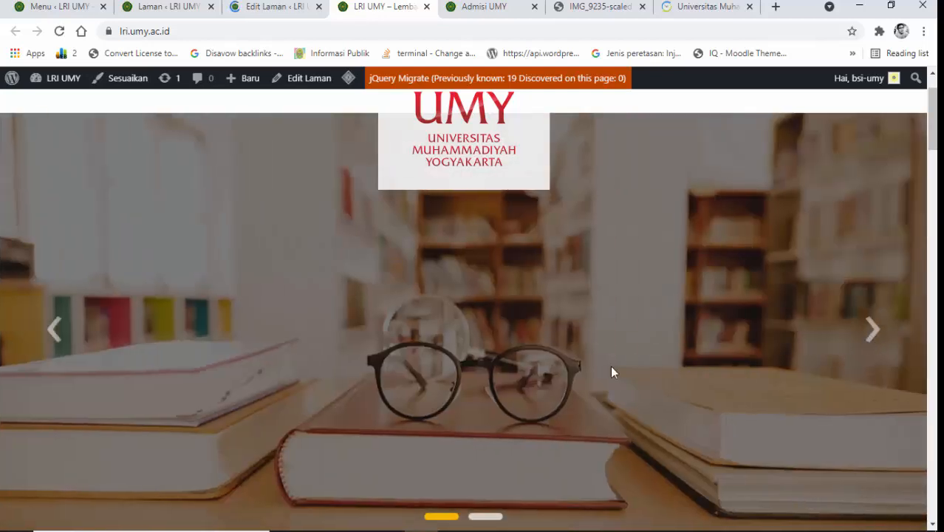
{"action": "key", "text": "F5"}
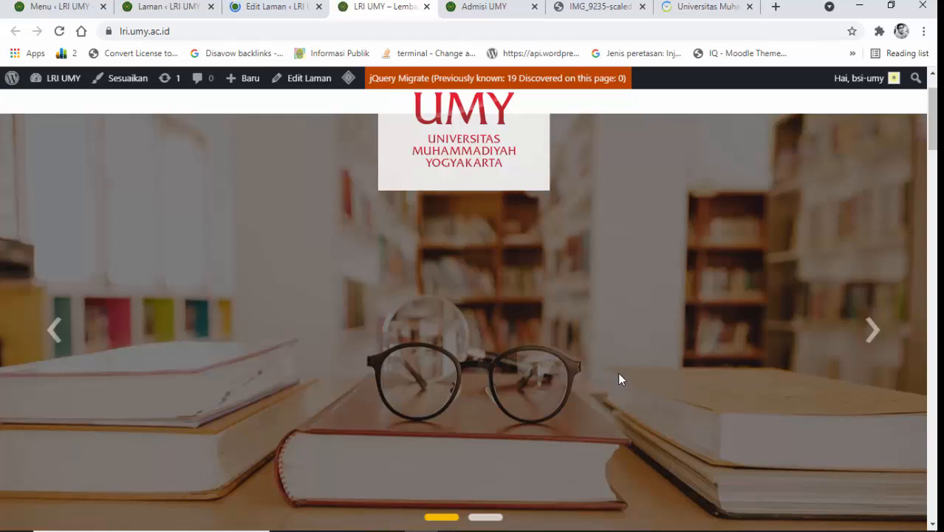
{"action": "left_click", "coordinate": [873, 330]}
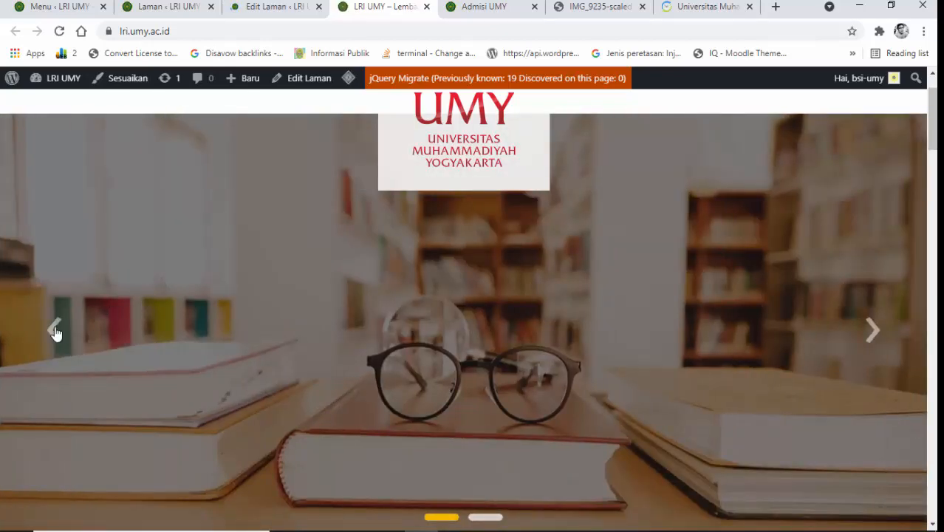
{"action": "left_click", "coordinate": [56, 331]}
{"action": "left_click", "coordinate": [55, 333]}
Clear the Judul and Konten of the students' photo slide in the Homepage editor and update the page.
{"action": "left_click", "coordinate": [281, 10]}
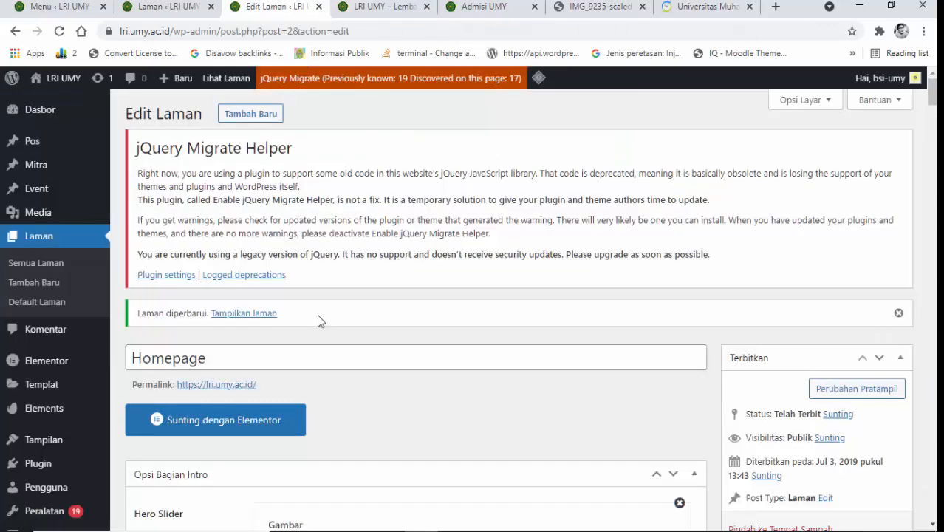
{"action": "scroll", "coordinate": [320, 323], "scroll_direction": "down", "scroll_amount": 5}
{"action": "scroll", "coordinate": [320, 323], "scroll_direction": "down", "scroll_amount": 5}
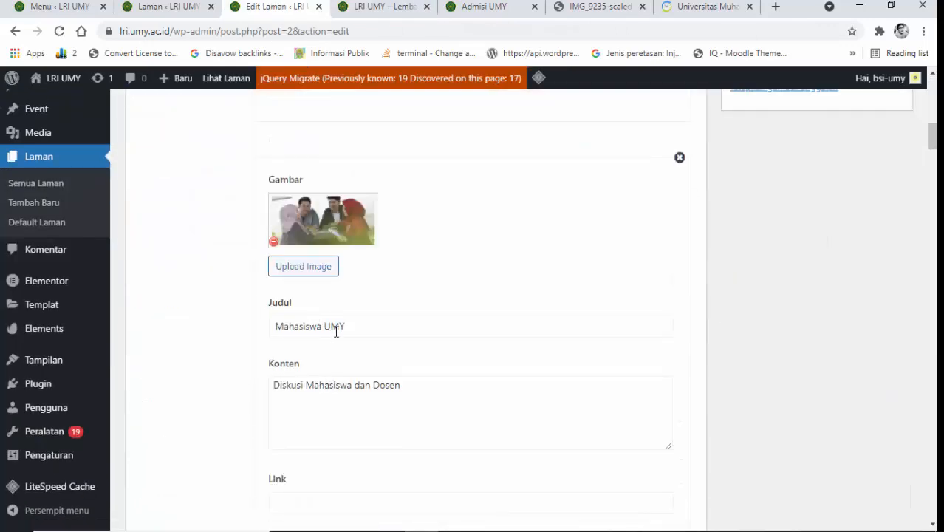
{"action": "triple_click", "coordinate": [336, 331]}
{"action": "key", "text": "BackSpace"}
{"action": "triple_click", "coordinate": [334, 377]}
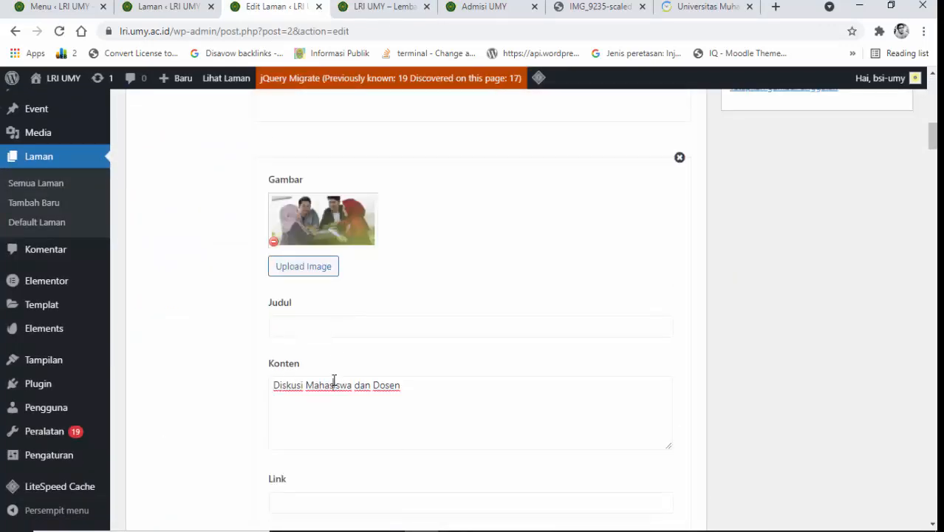
{"action": "key", "text": "BackSpace"}
{"action": "scroll", "coordinate": [798, 338], "scroll_direction": "up", "scroll_amount": 5}
{"action": "scroll", "coordinate": [798, 338], "scroll_direction": "up", "scroll_amount": 4}
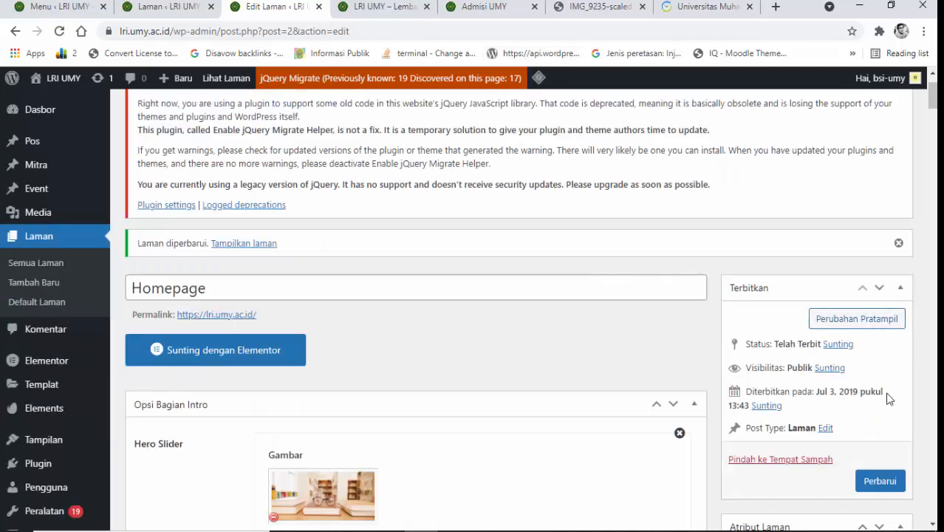
{"action": "left_click", "coordinate": [881, 480]}
Look at the Admisi UMY page and browse the banner slides on umy.ac.id.
{"action": "left_click", "coordinate": [488, 7]}
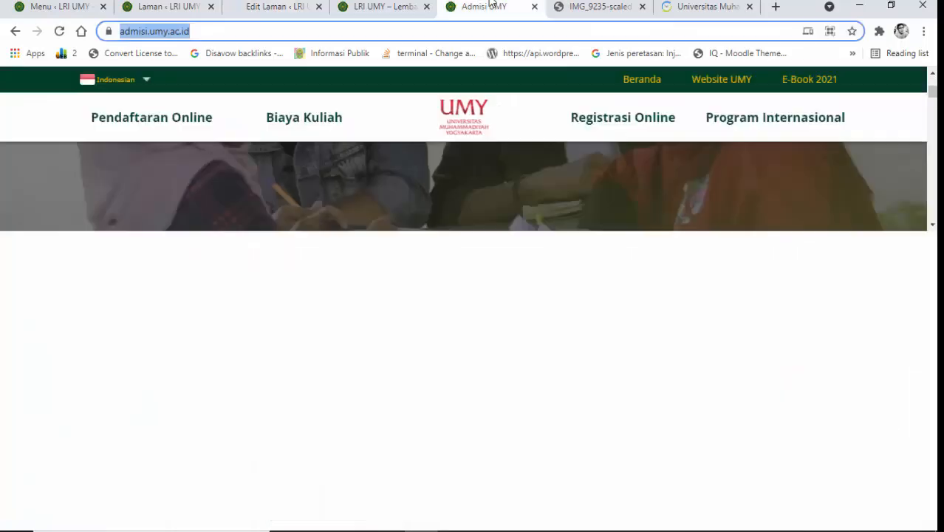
{"action": "left_click", "coordinate": [721, 7]}
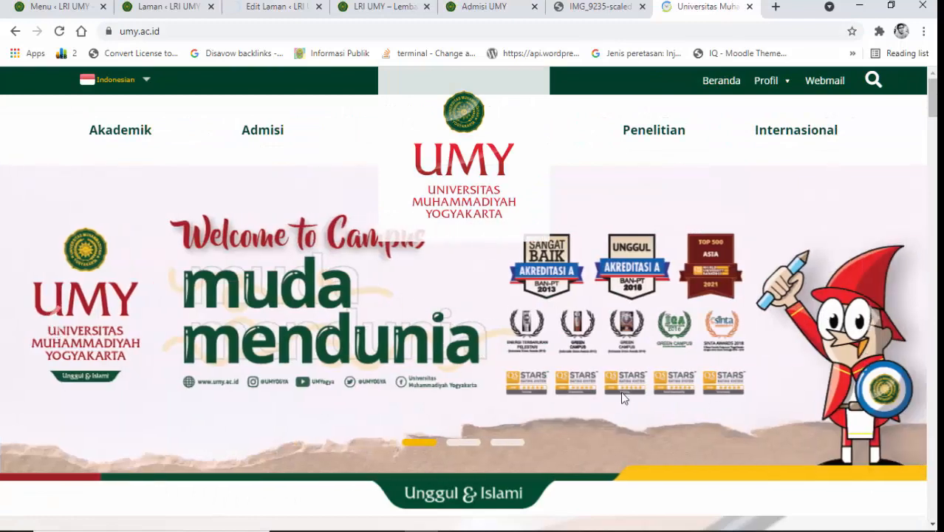
{"action": "left_click", "coordinate": [514, 437]}
Examine the About Conference heading and its icon items on the live LRI UMY homepage.
{"action": "left_click", "coordinate": [362, 5]}
{"action": "scroll", "coordinate": [346, 306], "scroll_direction": "down", "scroll_amount": 5}
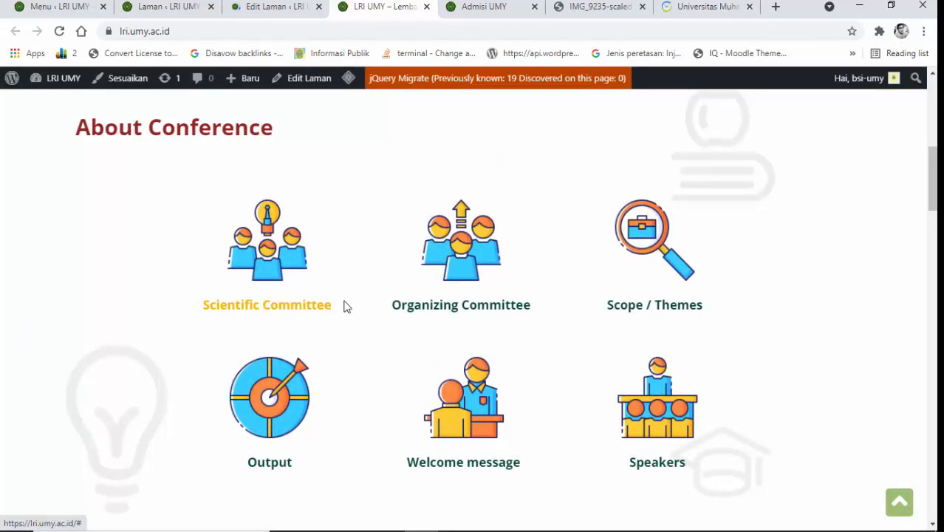
{"action": "scroll", "coordinate": [82, 222], "scroll_direction": "up", "scroll_amount": 2}
{"action": "left_click_drag", "start_coordinate": [69, 269], "coordinate": [308, 278]}
{"action": "scroll", "coordinate": [350, 291], "scroll_direction": "down", "scroll_amount": 1}
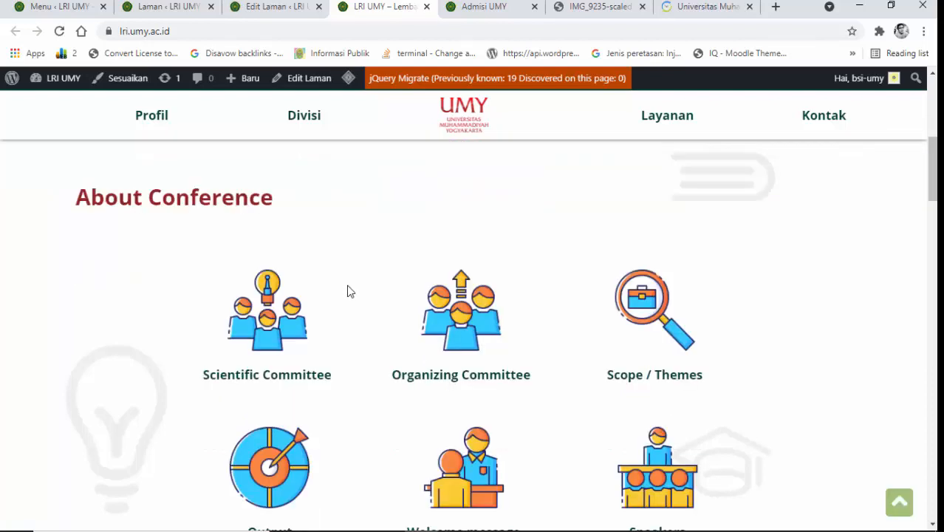
{"action": "scroll", "coordinate": [350, 291], "scroll_direction": "down", "scroll_amount": 1}
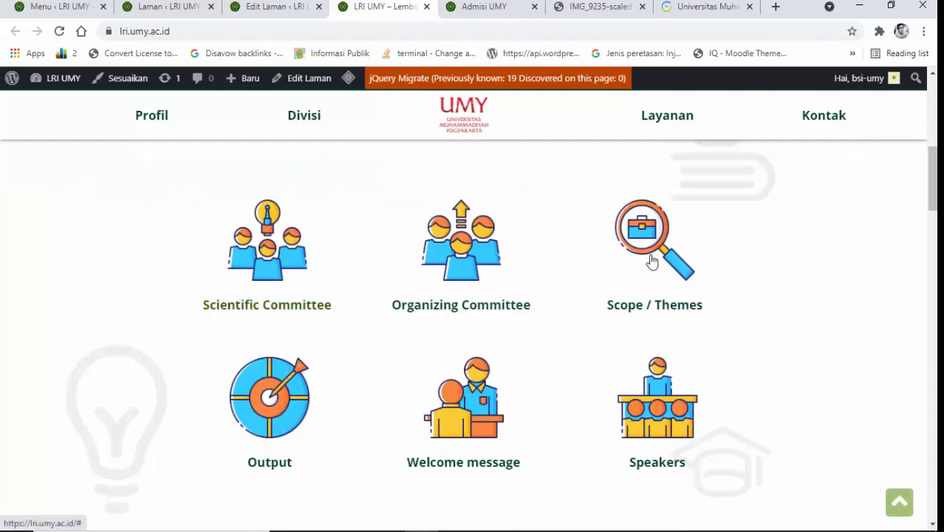
Switch to Notepad and review the items planned under About Conference.
{"action": "left_click", "coordinate": [527, 522]}
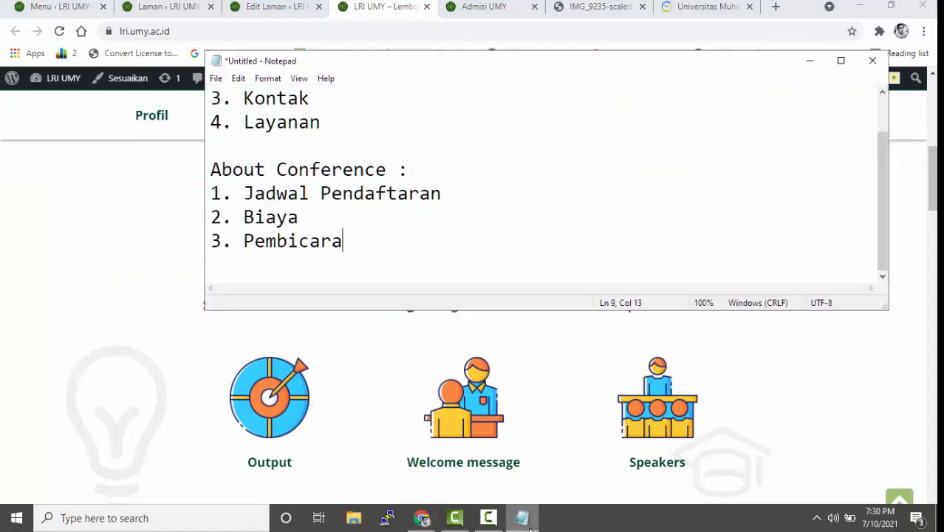
{"action": "left_click_drag", "start_coordinate": [344, 242], "coordinate": [211, 192]}
{"action": "left_click", "coordinate": [164, 247]}
Open the live homepage's page editor in a new browser tab.
{"action": "scroll", "coordinate": [186, 247], "scroll_direction": "up", "scroll_amount": 5}
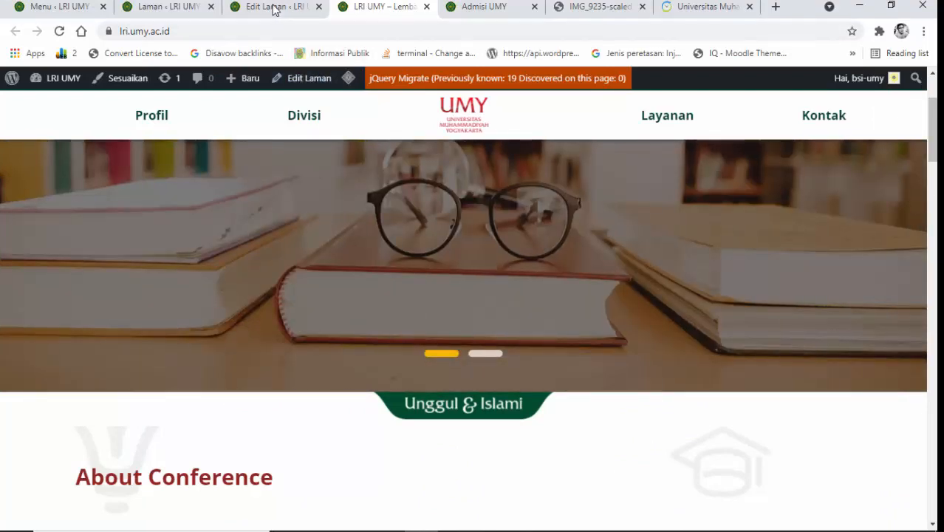
{"action": "left_click", "coordinate": [271, 8]}
{"action": "left_click", "coordinate": [351, 7]}
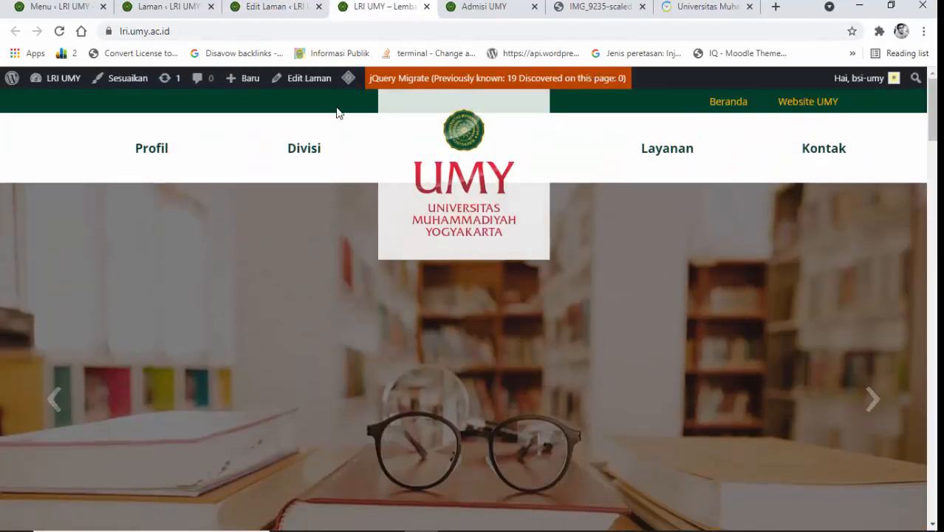
{"action": "right_click", "coordinate": [312, 88]}
{"action": "left_click", "coordinate": [329, 93]}
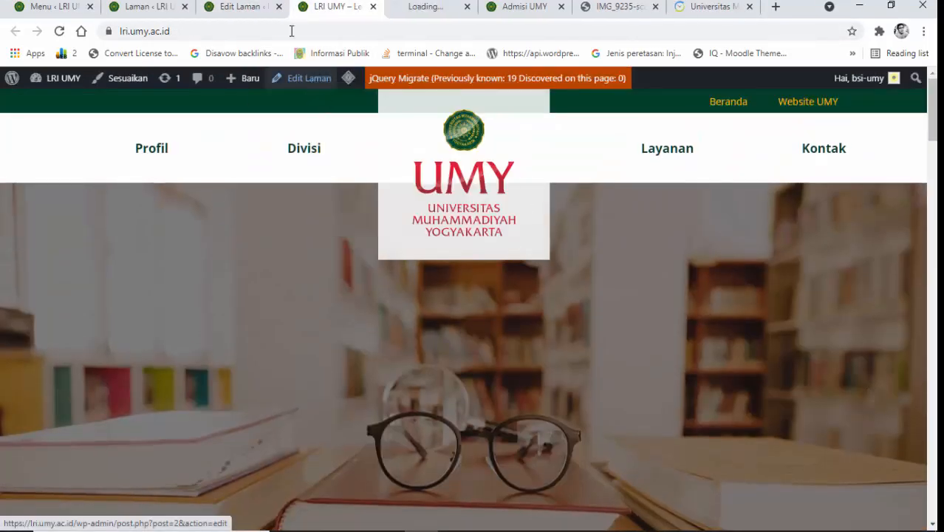
Examine the Details entries under Opsi layanan dosen in the Homepage editor, reviewing each item's Judul, Ikon and Link.
{"action": "left_click", "coordinate": [250, 7]}
{"action": "scroll", "coordinate": [297, 291], "scroll_direction": "down", "scroll_amount": 8}
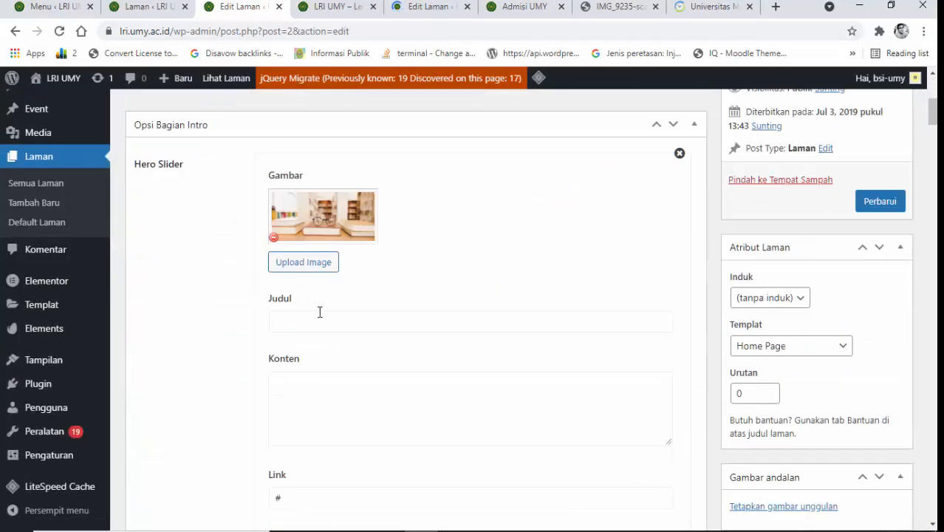
{"action": "scroll", "coordinate": [309, 323], "scroll_direction": "down", "scroll_amount": 8}
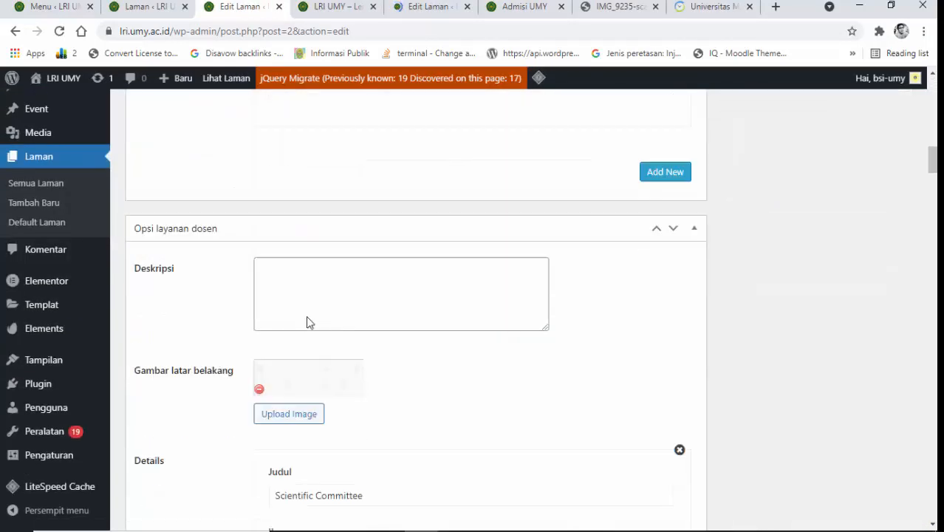
{"action": "scroll", "coordinate": [308, 317], "scroll_direction": "down", "scroll_amount": 1}
{"action": "scroll", "coordinate": [308, 323], "scroll_direction": "down", "scroll_amount": 1}
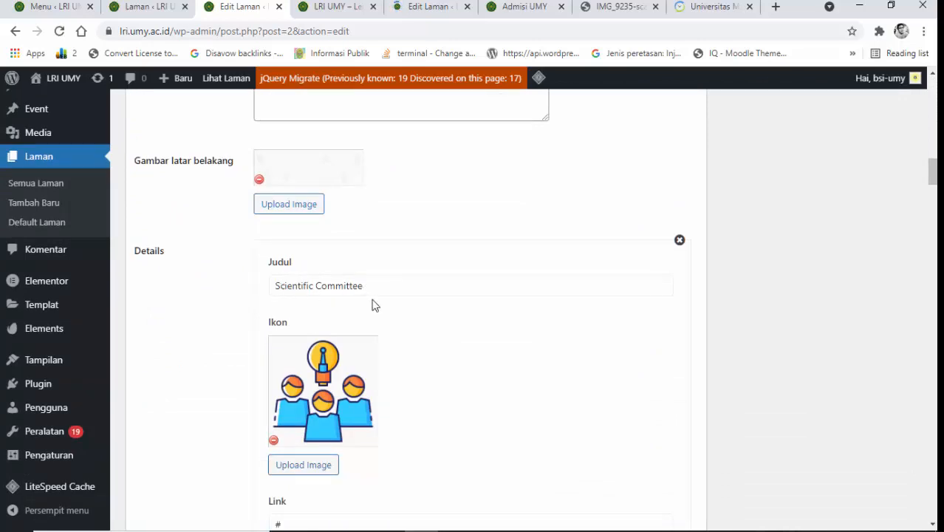
{"action": "left_click_drag", "start_coordinate": [371, 281], "coordinate": [232, 295]}
{"action": "scroll", "coordinate": [209, 310], "scroll_direction": "down", "scroll_amount": 3}
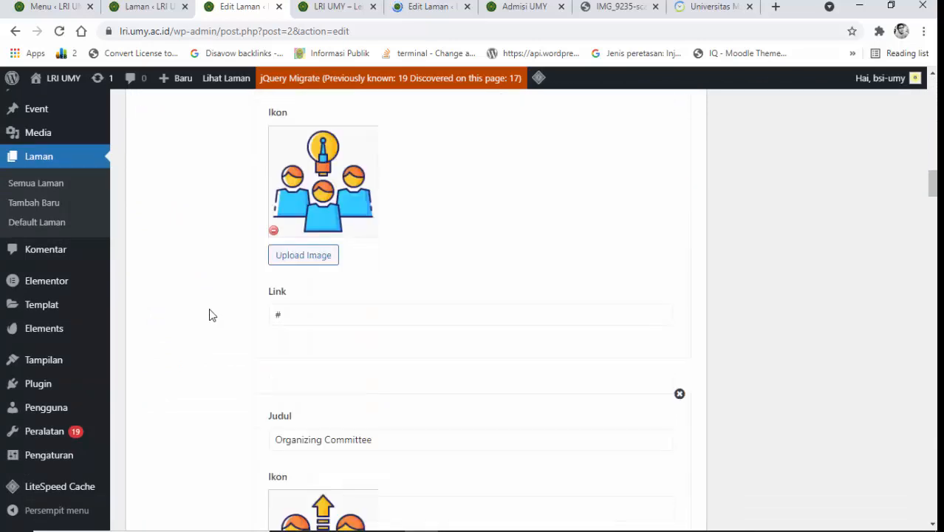
{"action": "scroll", "coordinate": [209, 316], "scroll_direction": "down", "scroll_amount": 3}
{"action": "left_click_drag", "start_coordinate": [405, 235], "coordinate": [192, 364]}
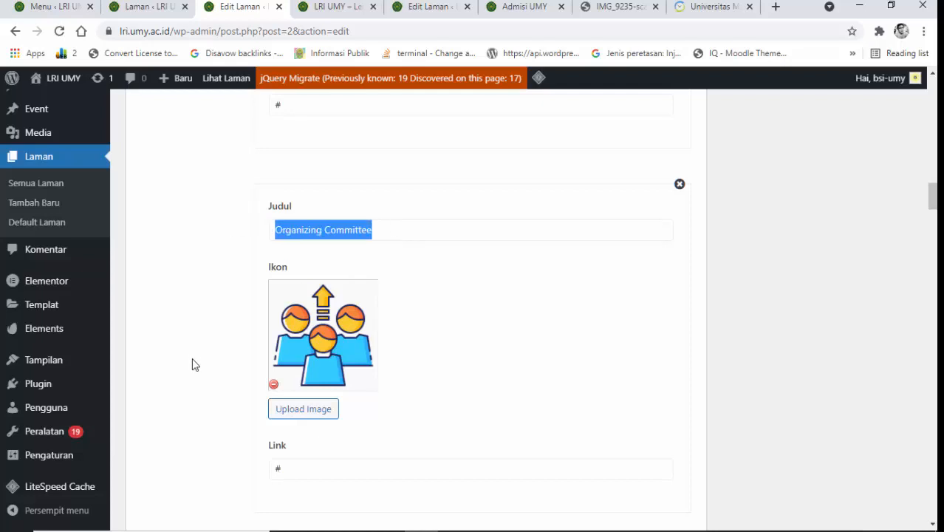
{"action": "scroll", "coordinate": [194, 377], "scroll_direction": "down", "scroll_amount": 4}
{"action": "left_click_drag", "start_coordinate": [375, 341], "coordinate": [260, 308]}
{"action": "scroll", "coordinate": [268, 359], "scroll_direction": "down", "scroll_amount": 5}
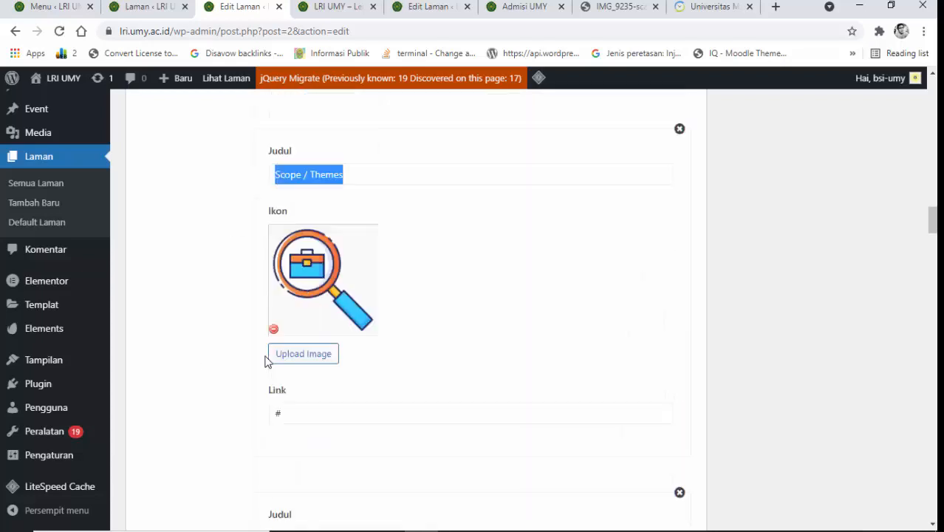
{"action": "scroll", "coordinate": [301, 363], "scroll_direction": "down", "scroll_amount": 6}
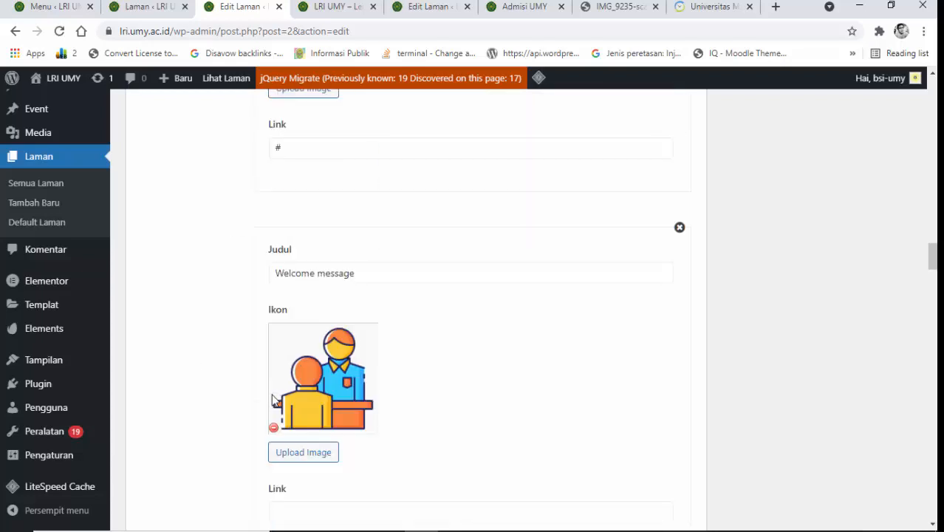
{"action": "scroll", "coordinate": [355, 295], "scroll_direction": "down", "scroll_amount": 2}
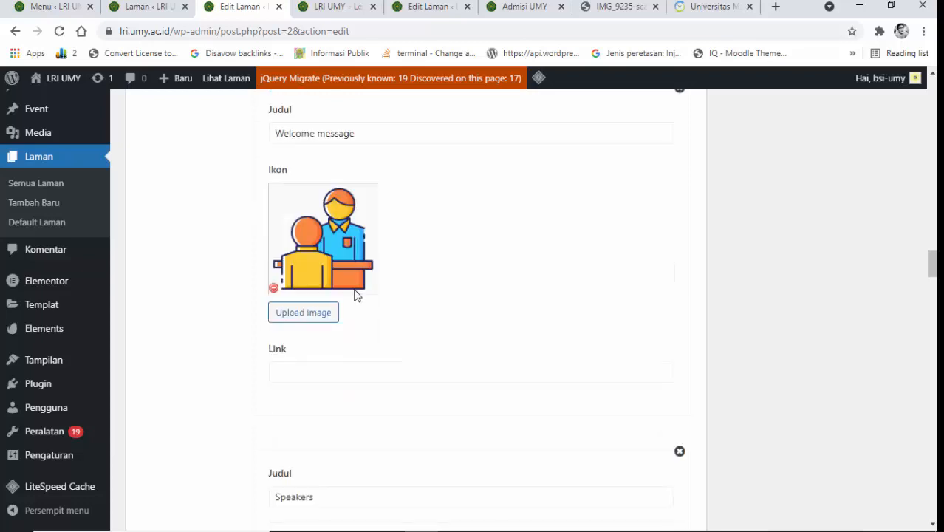
Compare the About Conference icon items on the live homepage with the planned list in Notepad.
{"action": "left_click", "coordinate": [343, 4]}
{"action": "scroll", "coordinate": [323, 360], "scroll_direction": "down", "scroll_amount": 7}
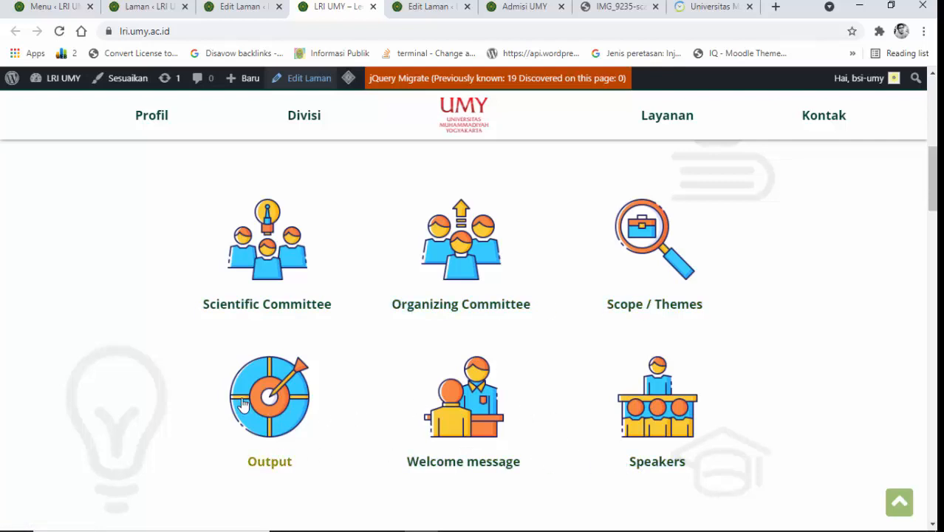
{"action": "mouse_move", "coordinate": [441, 516]}
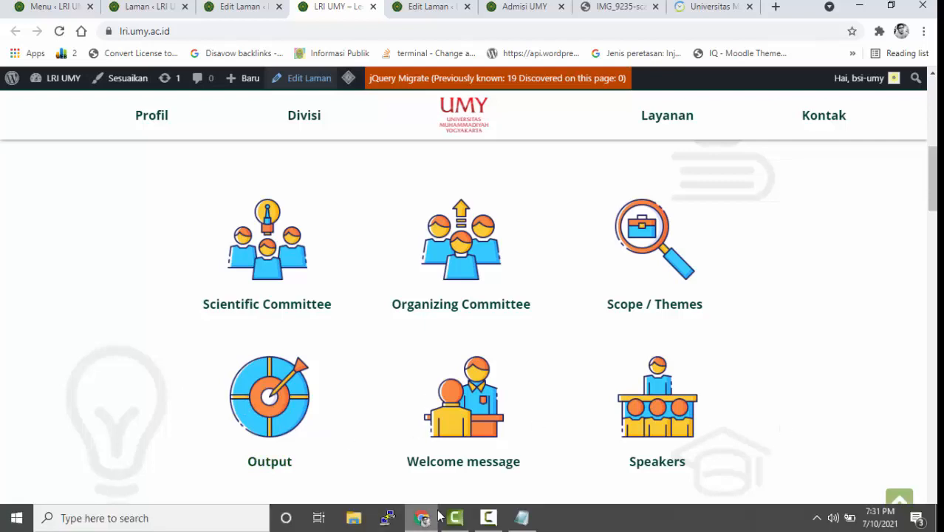
{"action": "left_click", "coordinate": [522, 518]}
{"action": "left_click", "coordinate": [341, 249]}
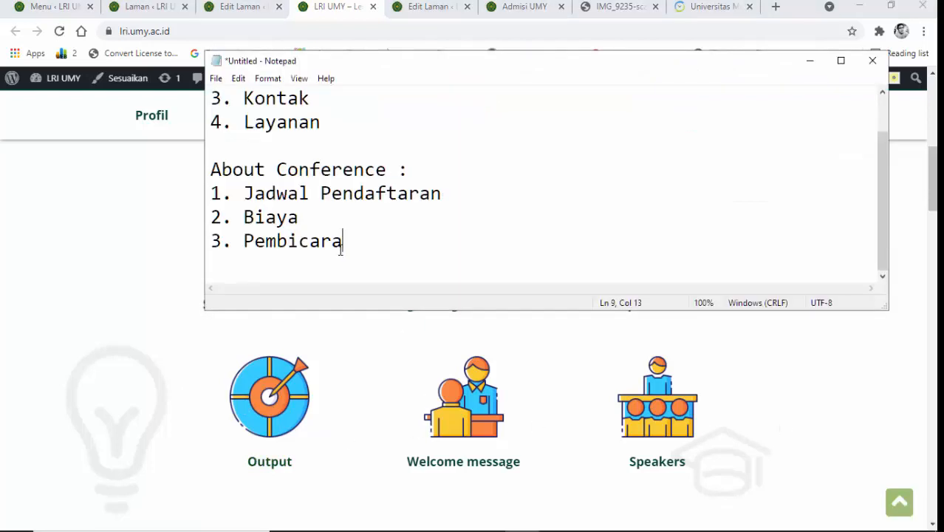
{"action": "left_click", "coordinate": [146, 337]}
{"action": "scroll", "coordinate": [131, 295], "scroll_direction": "up", "scroll_amount": 2}
{"action": "scroll", "coordinate": [232, 338], "scroll_direction": "down", "scroll_amount": 2}
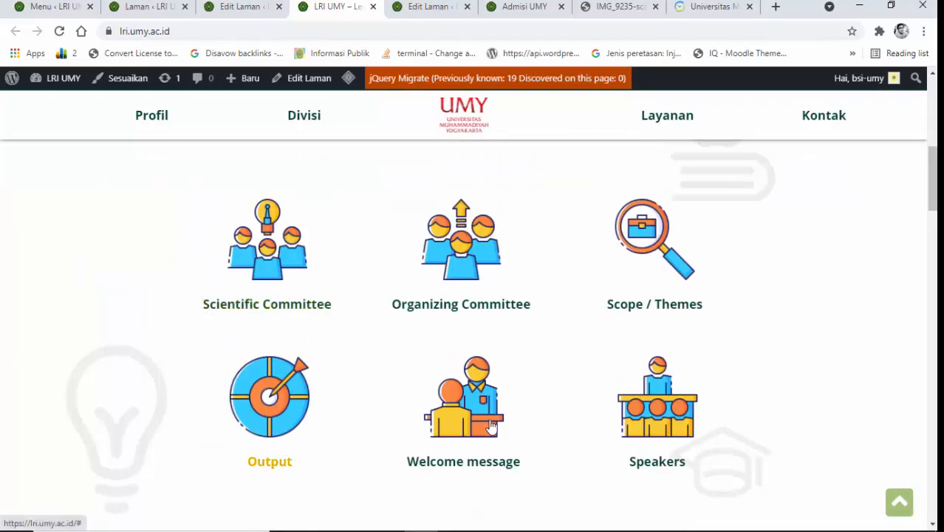
Remove the Speakers, Welcome message and Output items from the Details entries under Opsi layanan dosen in the Homepage editor.
{"action": "left_click_drag", "start_coordinate": [727, 479], "coordinate": [196, 415]}
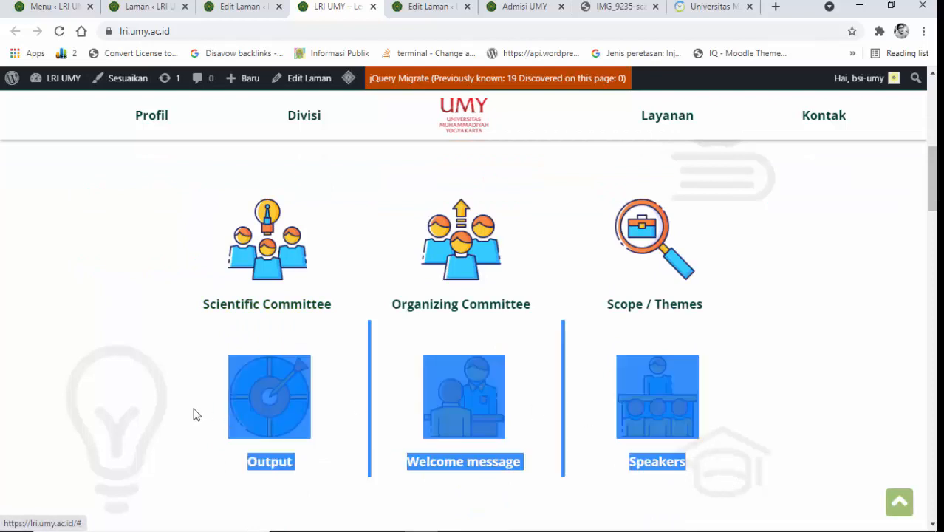
{"action": "left_click", "coordinate": [219, 5]}
{"action": "scroll", "coordinate": [260, 378], "scroll_direction": "down", "scroll_amount": 6}
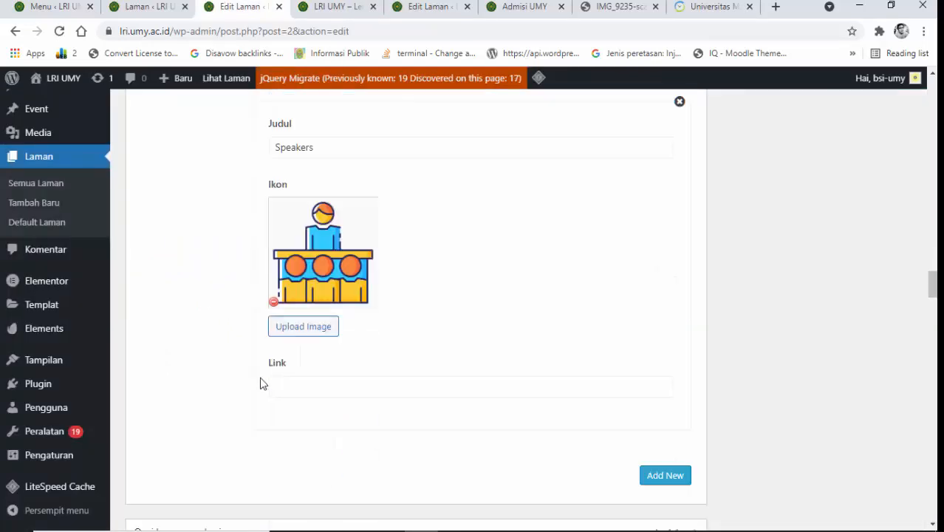
{"action": "scroll", "coordinate": [261, 378], "scroll_direction": "up", "scroll_amount": 1}
{"action": "scroll", "coordinate": [265, 382], "scroll_direction": "up", "scroll_amount": 3}
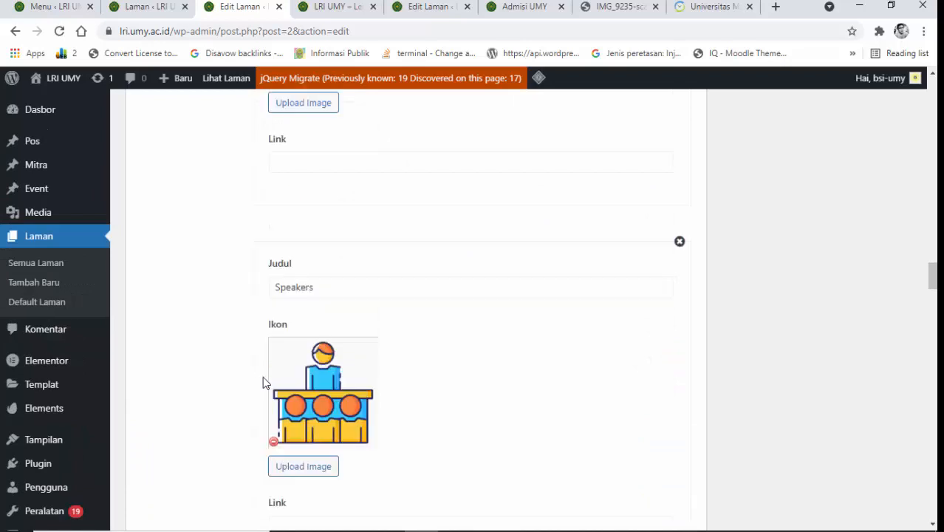
{"action": "left_click", "coordinate": [679, 244]}
{"action": "scroll", "coordinate": [678, 246], "scroll_direction": "up", "scroll_amount": 4}
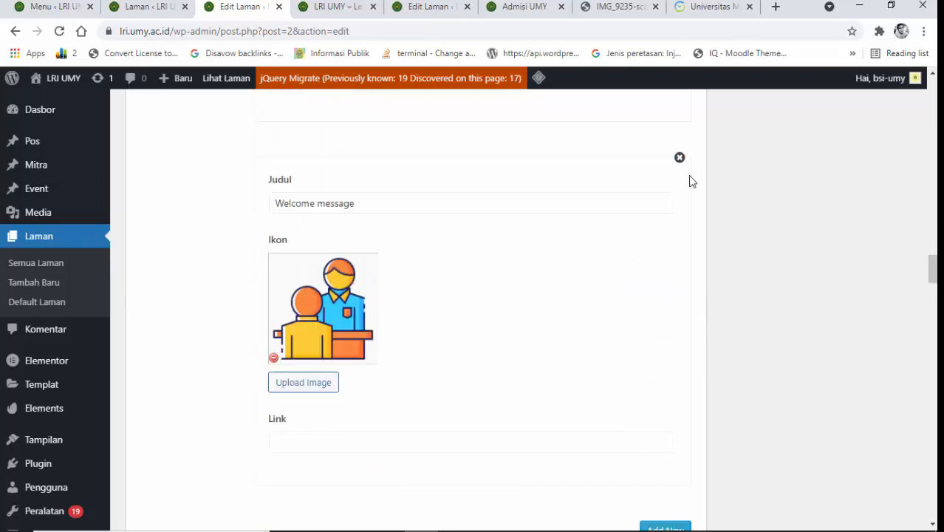
{"action": "left_click", "coordinate": [680, 159]}
{"action": "scroll", "coordinate": [654, 240], "scroll_direction": "up", "scroll_amount": 6}
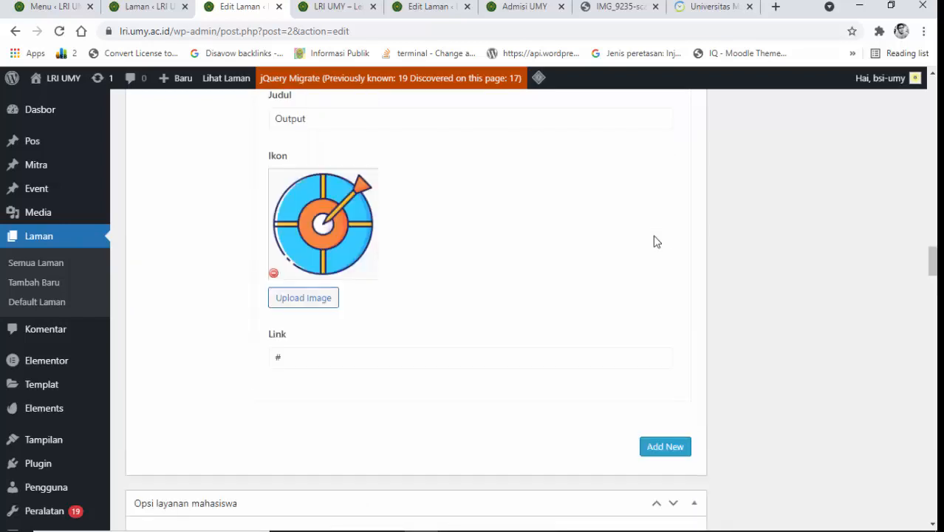
{"action": "left_click", "coordinate": [680, 284]}
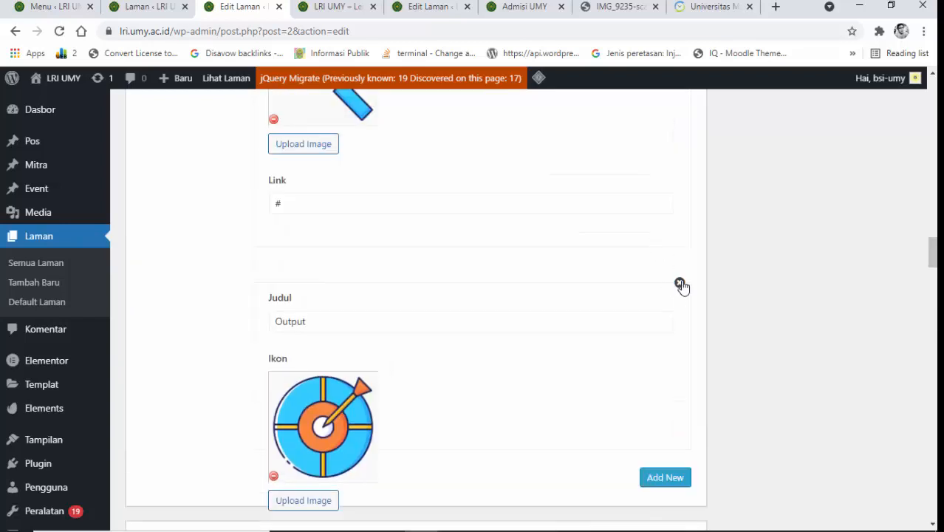
Update the Homepage and reload the live site to check its About Conference section.
{"action": "scroll", "coordinate": [866, 299], "scroll_direction": "down", "scroll_amount": 10}
{"action": "scroll", "coordinate": [866, 299], "scroll_direction": "up", "scroll_amount": 15}
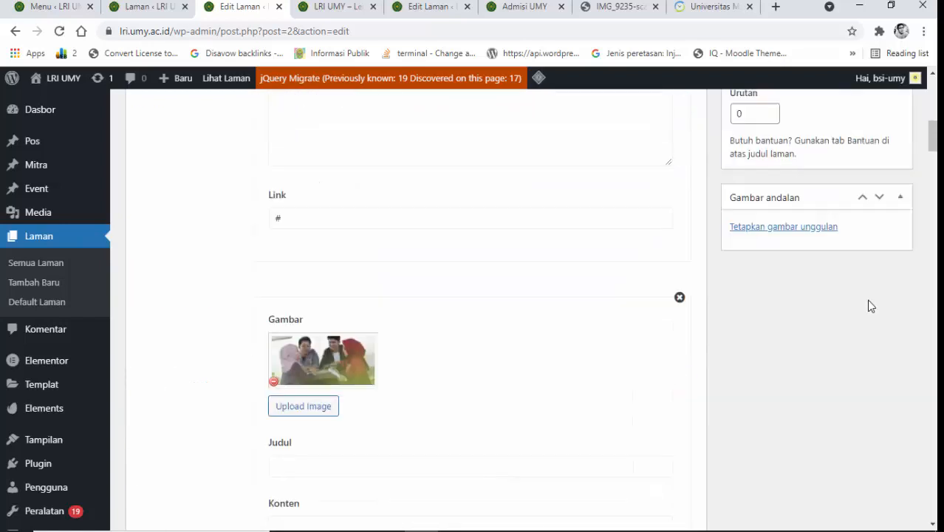
{"action": "left_click", "coordinate": [878, 484]}
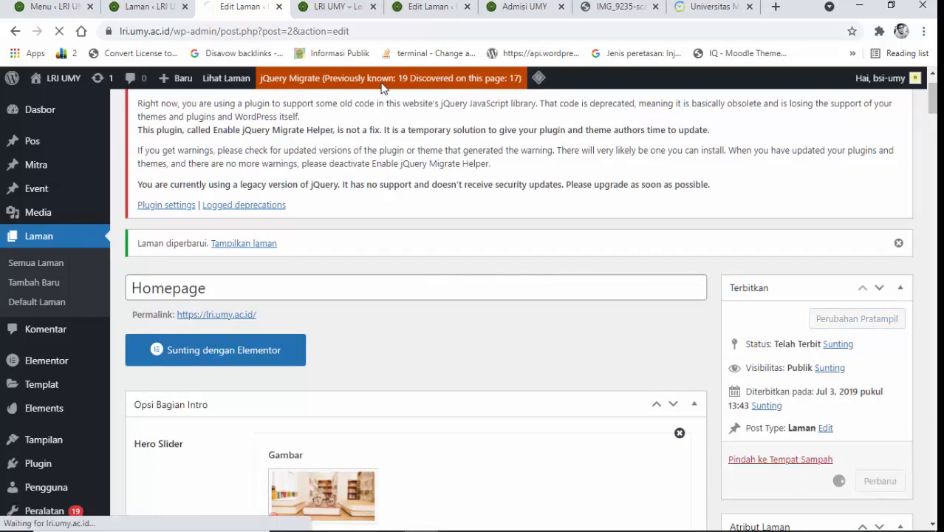
{"action": "key", "text": "ctrl+Tab"}
{"action": "left_click", "coordinate": [65, 37]}
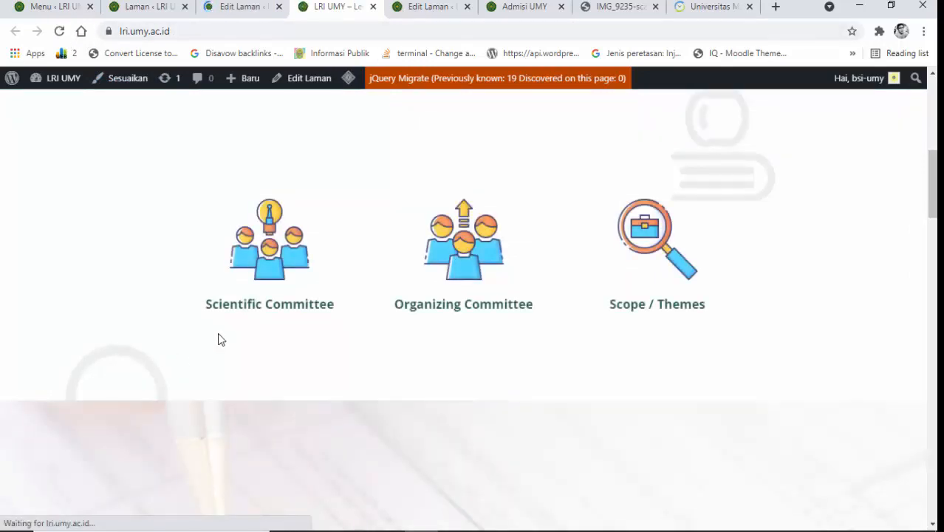
{"action": "scroll", "coordinate": [257, 317], "scroll_direction": "down", "scroll_amount": 3}
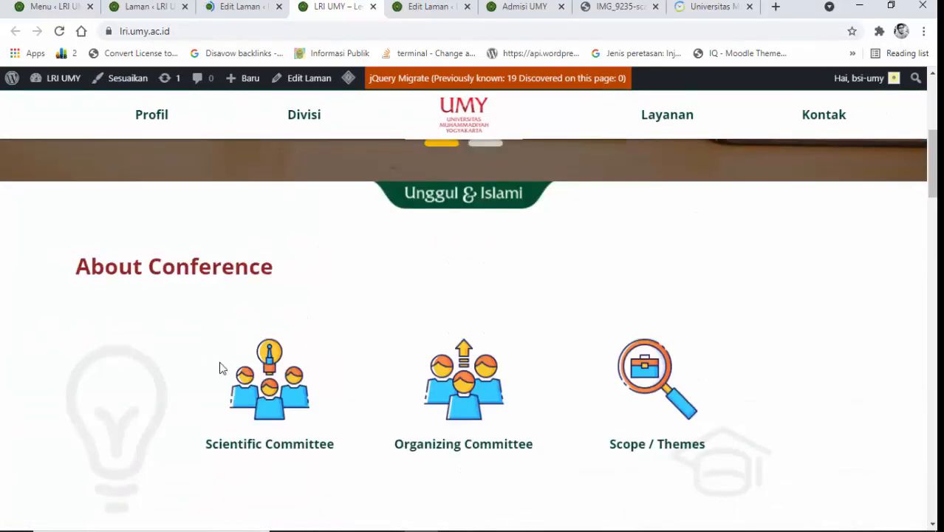
{"action": "scroll", "coordinate": [220, 362], "scroll_direction": "up", "scroll_amount": 8}
{"action": "scroll", "coordinate": [222, 362], "scroll_direction": "down", "scroll_amount": 3}
{"action": "scroll", "coordinate": [223, 367], "scroll_direction": "down", "scroll_amount": 4}
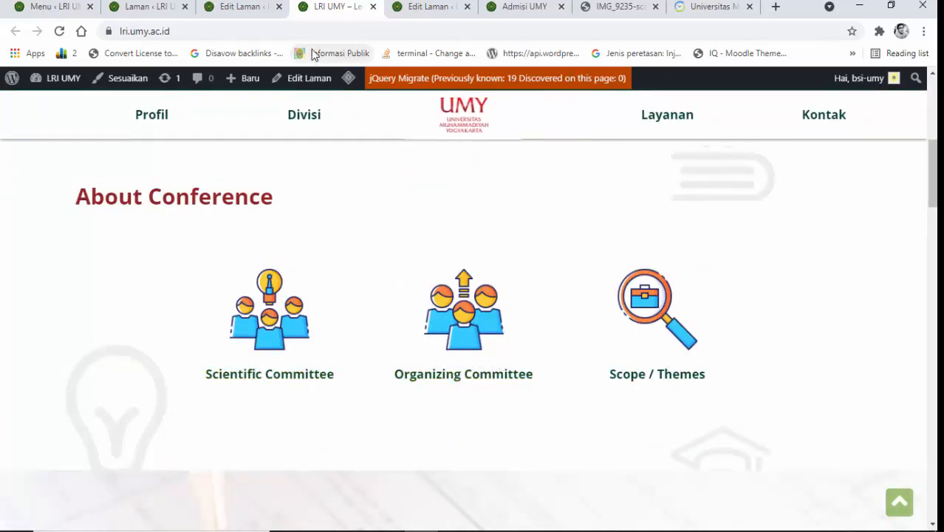
Consult the About Conference list in Notepad and retitle the Scientific Committee item as Jadwal Pendaftaran in the Homepage editor.
{"action": "left_click", "coordinate": [240, 6]}
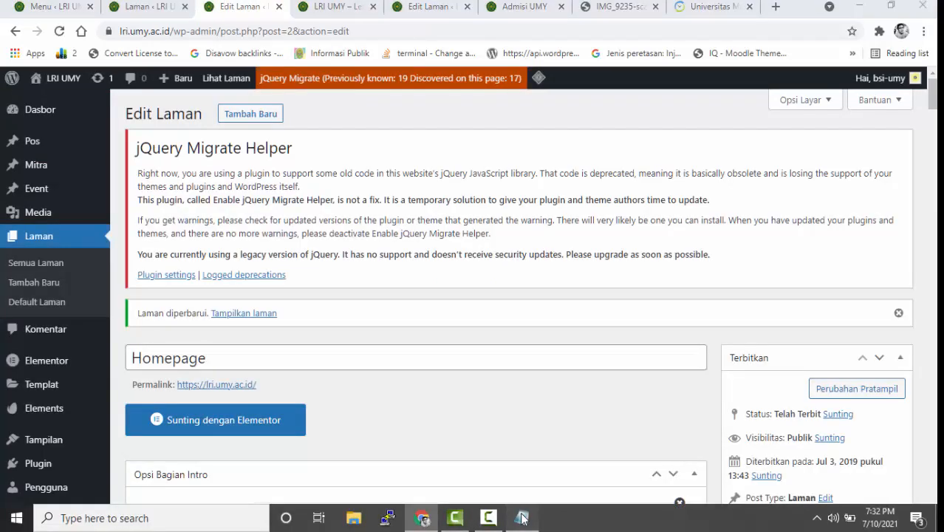
{"action": "left_click", "coordinate": [517, 516]}
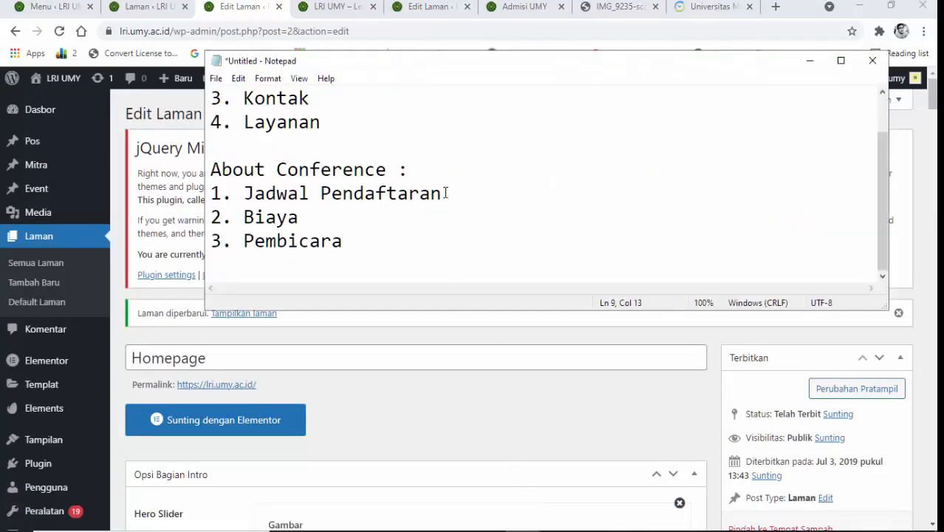
{"action": "left_click_drag", "start_coordinate": [446, 193], "coordinate": [246, 188]}
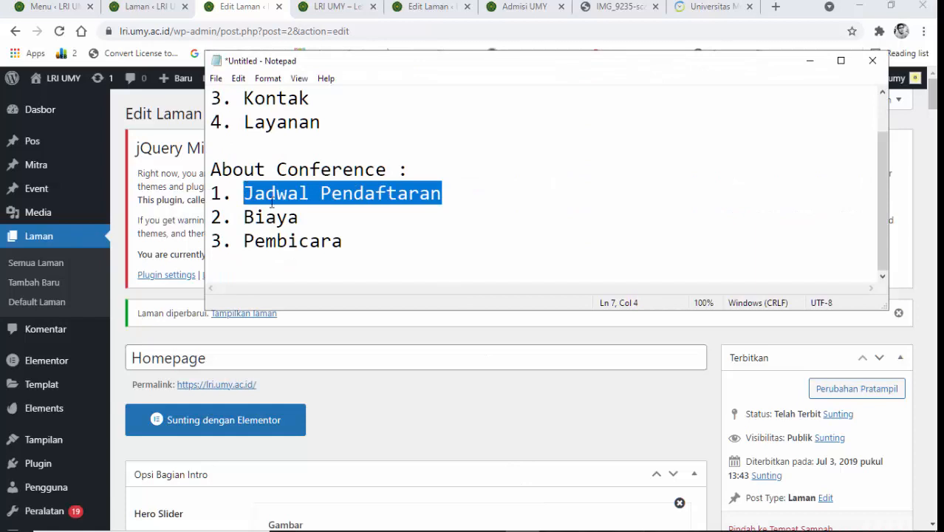
{"action": "left_click_drag", "start_coordinate": [303, 214], "coordinate": [247, 215]}
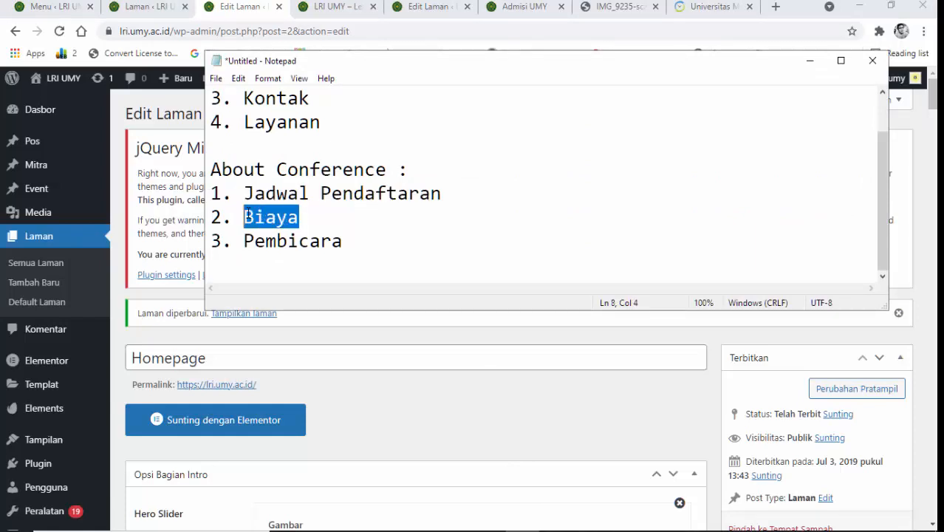
{"action": "left_click", "coordinate": [225, 6]}
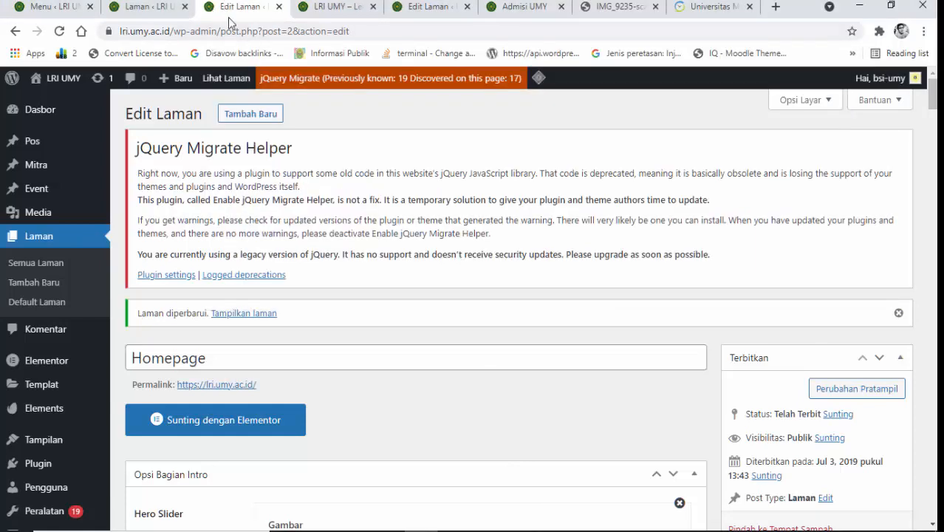
{"action": "scroll", "coordinate": [321, 352], "scroll_direction": "down", "scroll_amount": 7}
{"action": "scroll", "coordinate": [320, 349], "scroll_direction": "up", "scroll_amount": 1}
{"action": "scroll", "coordinate": [321, 351], "scroll_direction": "down", "scroll_amount": 8}
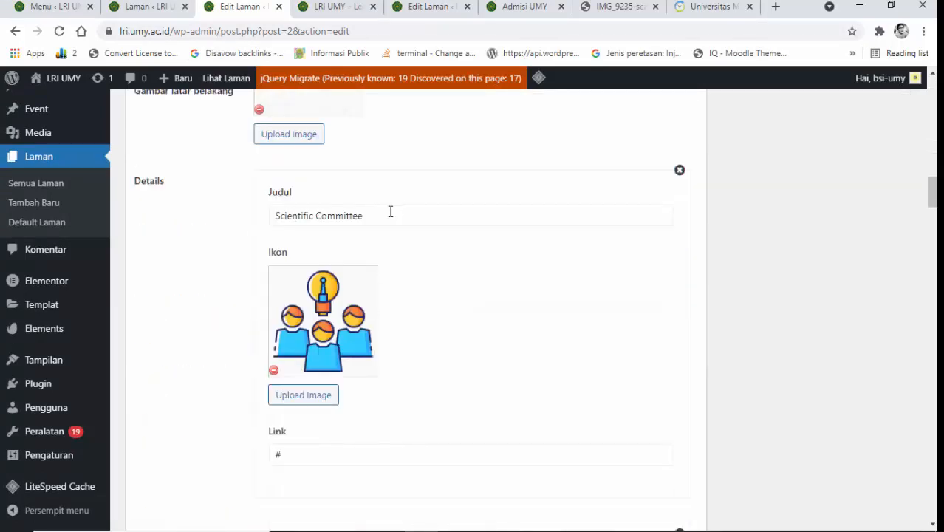
{"action": "left_click_drag", "start_coordinate": [391, 212], "coordinate": [249, 211]}
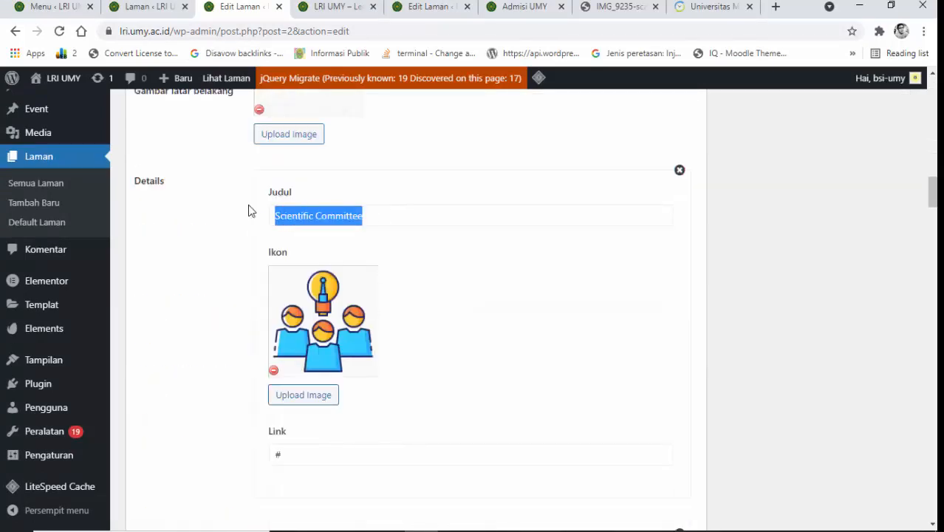
{"action": "type", "text": "Jadwal"}
{"action": "key", "text": "alt+Tab"}
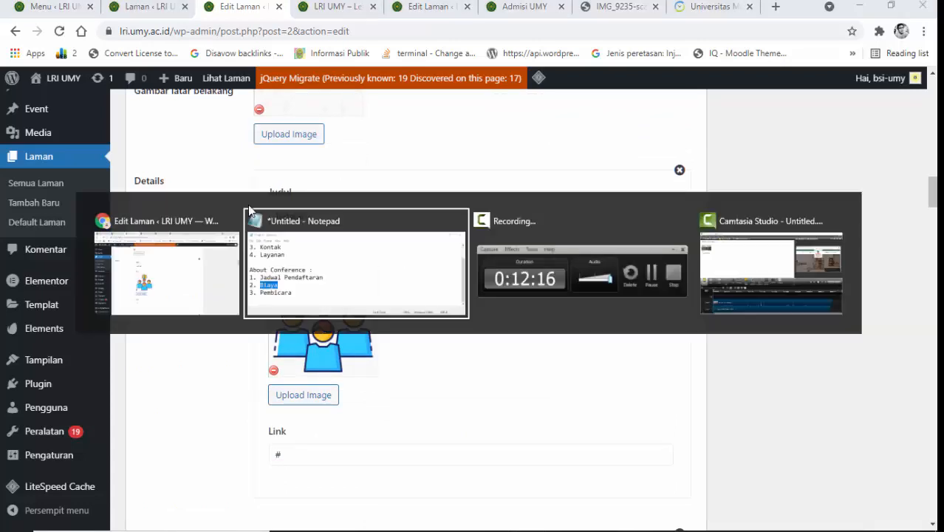
{"action": "key", "text": "alt+shift+Tab"}
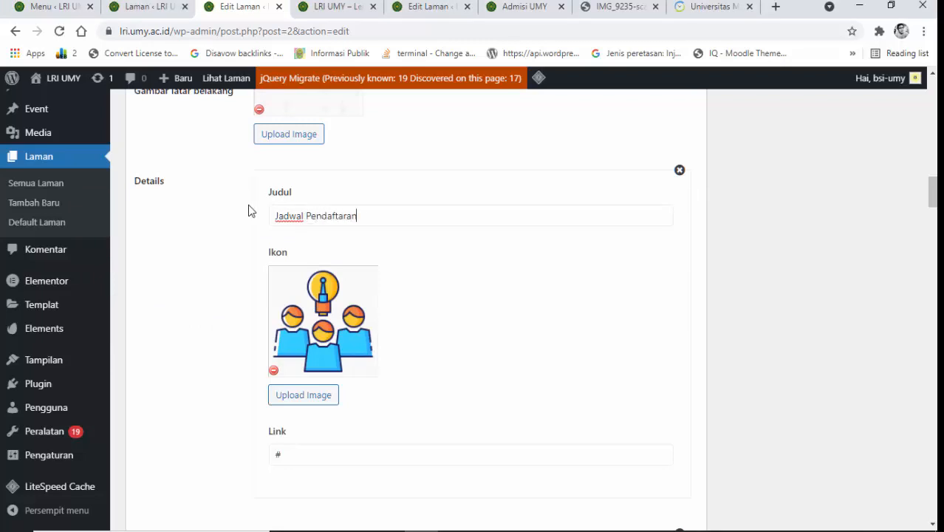
Retitle the Organizing Committee item as Biaya and the Scope / Themes item as Pembicara.
{"action": "scroll", "coordinate": [278, 288], "scroll_direction": "down", "scroll_amount": 4}
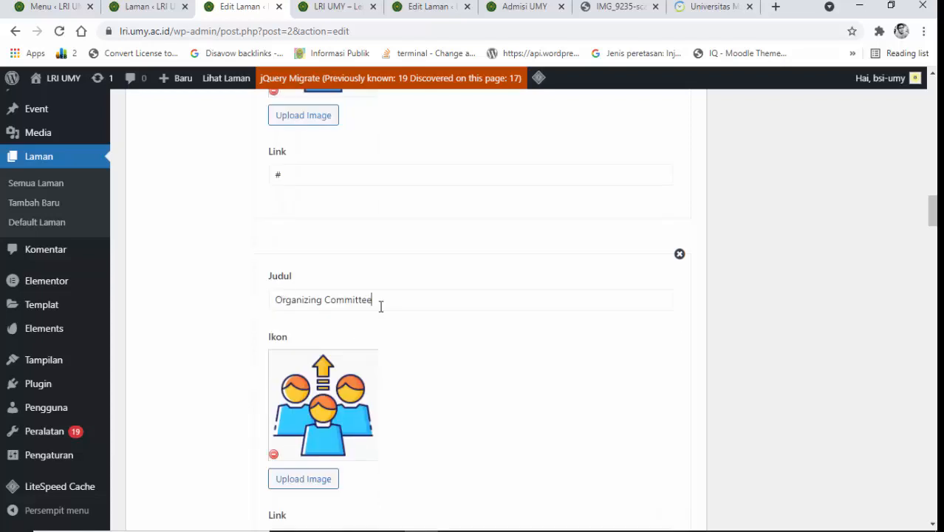
{"action": "key", "text": "ctrl+a"}
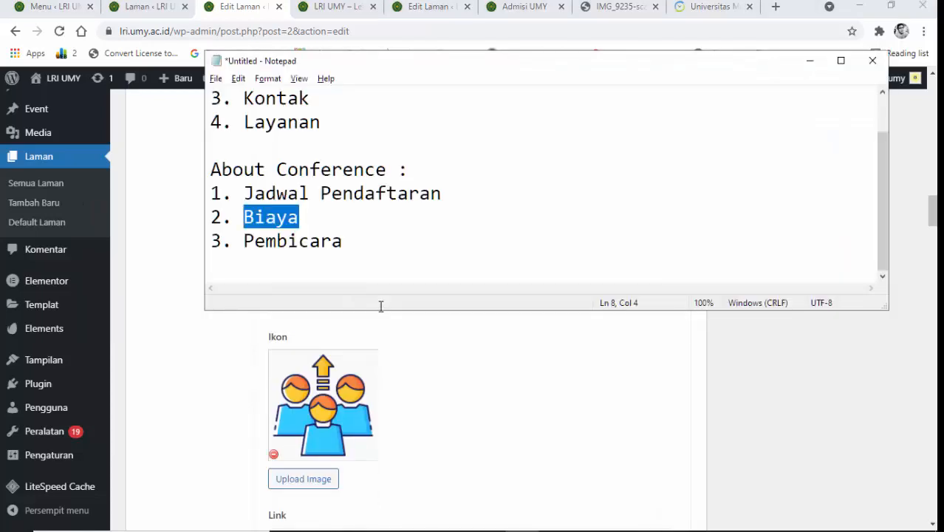
{"action": "key", "text": "alt+Tab"}
{"action": "type", "text": "B"}
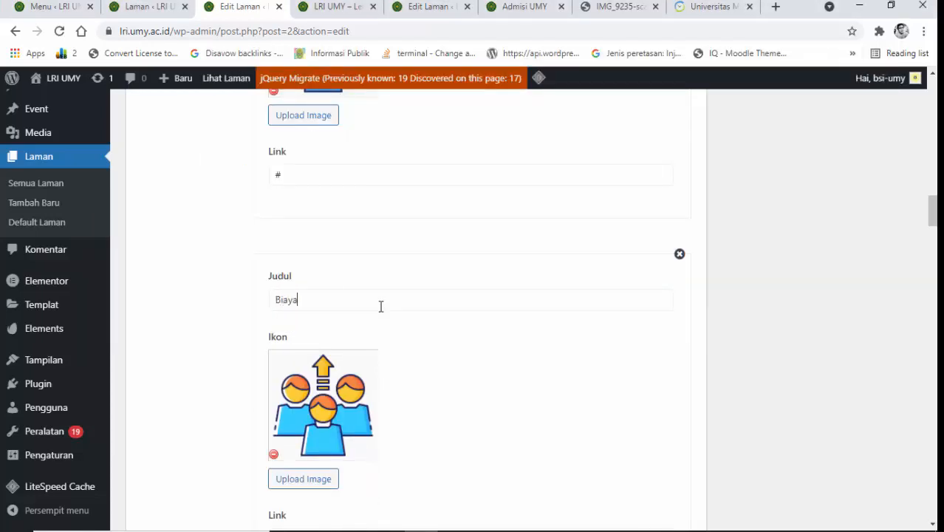
{"action": "type", "text": "iaya"}
{"action": "scroll", "coordinate": [381, 307], "scroll_direction": "down", "scroll_amount": 5}
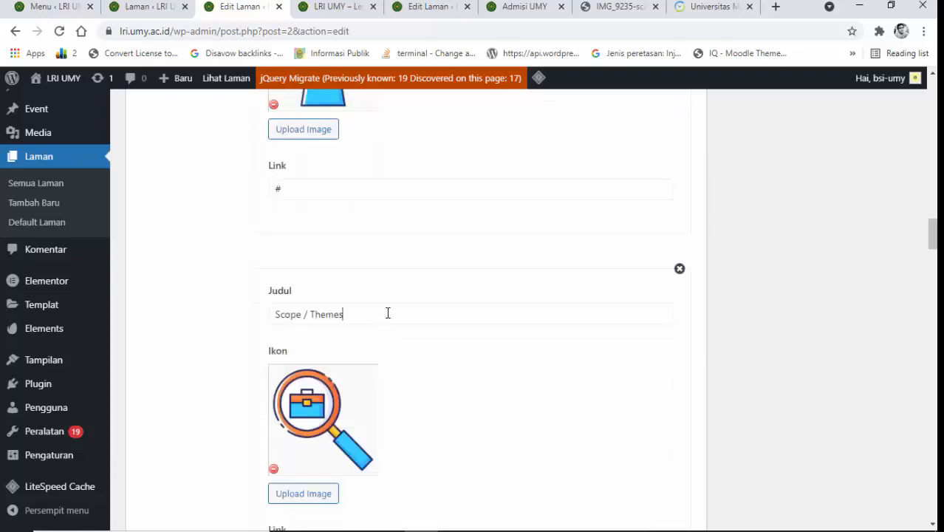
{"action": "triple_click", "coordinate": [387, 314]}
{"action": "type", "text": "Pembicara"}
{"action": "scroll", "coordinate": [626, 283], "scroll_direction": "up", "scroll_amount": 5}
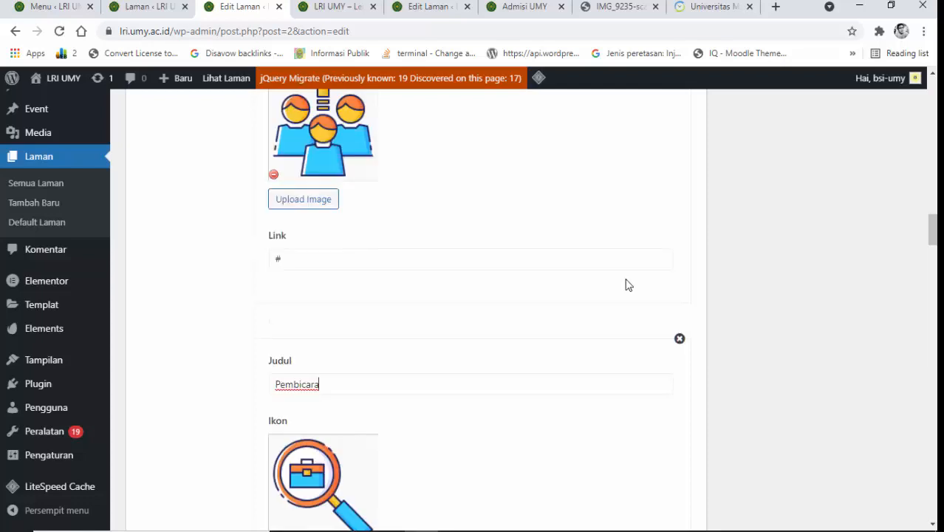
{"action": "scroll", "coordinate": [641, 284], "scroll_direction": "up", "scroll_amount": 5}
{"action": "scroll", "coordinate": [643, 281], "scroll_direction": "down", "scroll_amount": 2}
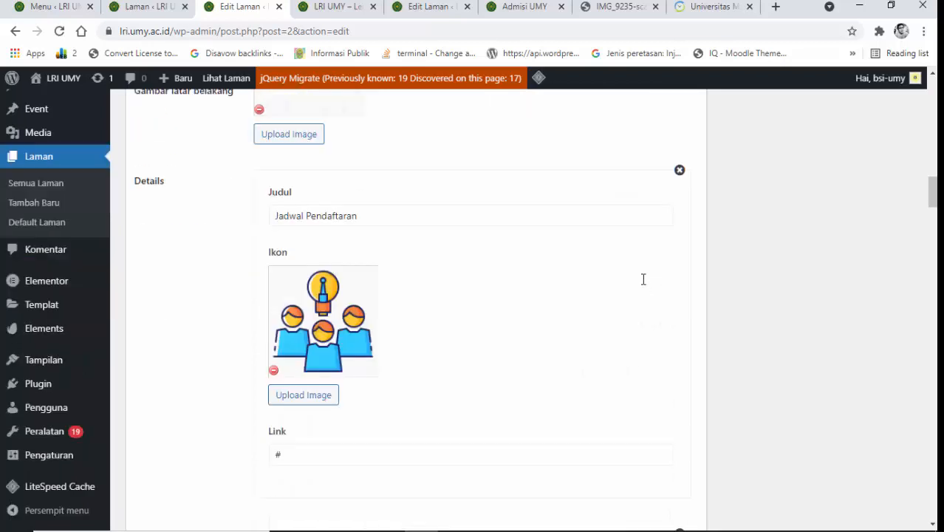
{"action": "scroll", "coordinate": [325, 343], "scroll_direction": "down", "scroll_amount": 2}
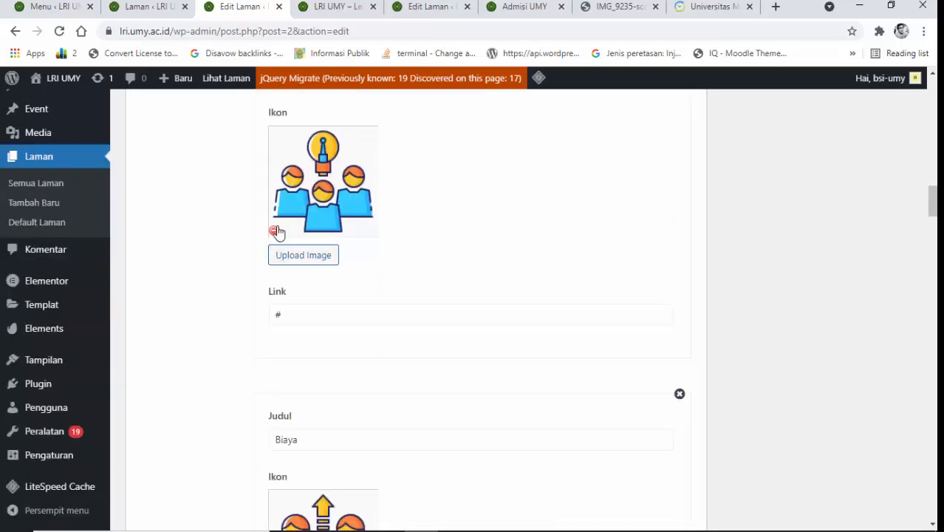
{"action": "scroll", "coordinate": [296, 259], "scroll_direction": "up", "scroll_amount": 10}
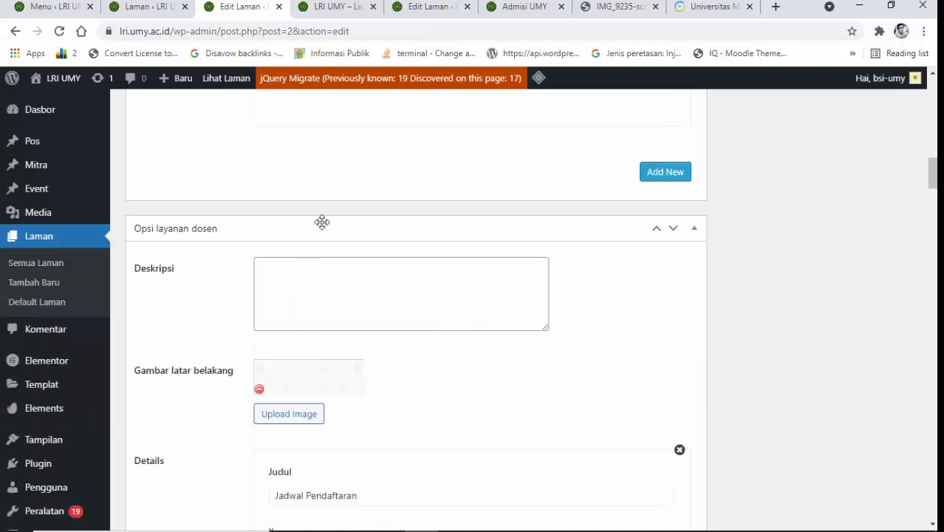
{"action": "scroll", "coordinate": [310, 184], "scroll_direction": "down", "scroll_amount": 8}
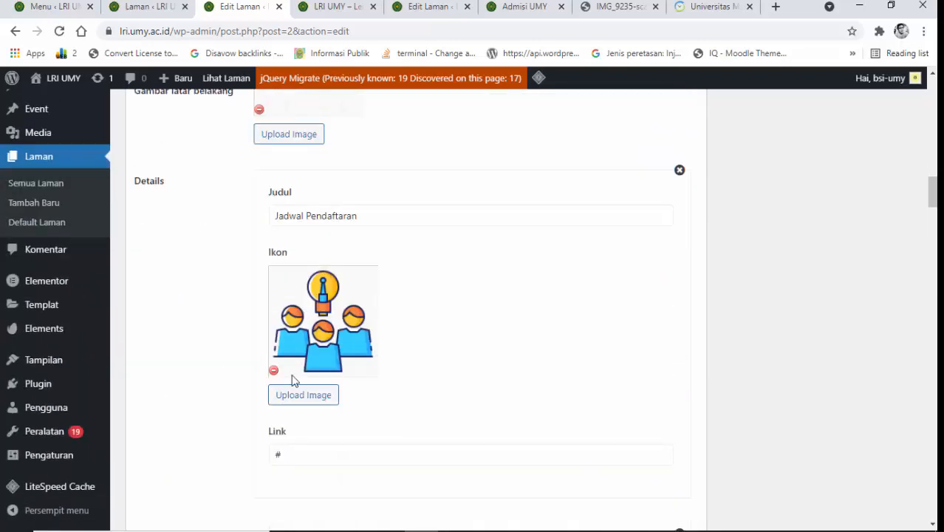
{"action": "left_click", "coordinate": [293, 392]}
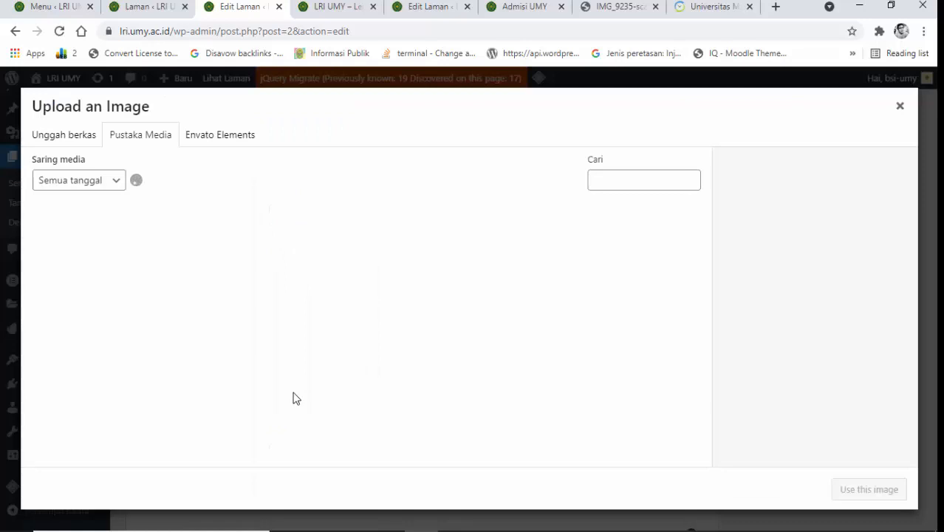
{"action": "scroll", "coordinate": [293, 393], "scroll_direction": "down", "scroll_amount": 6}
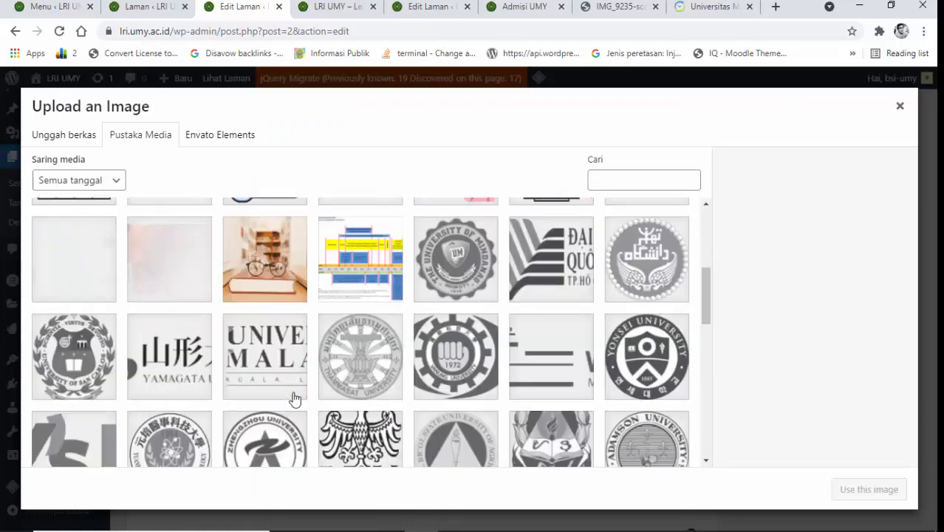
{"action": "scroll", "coordinate": [294, 399], "scroll_direction": "up", "scroll_amount": 3}
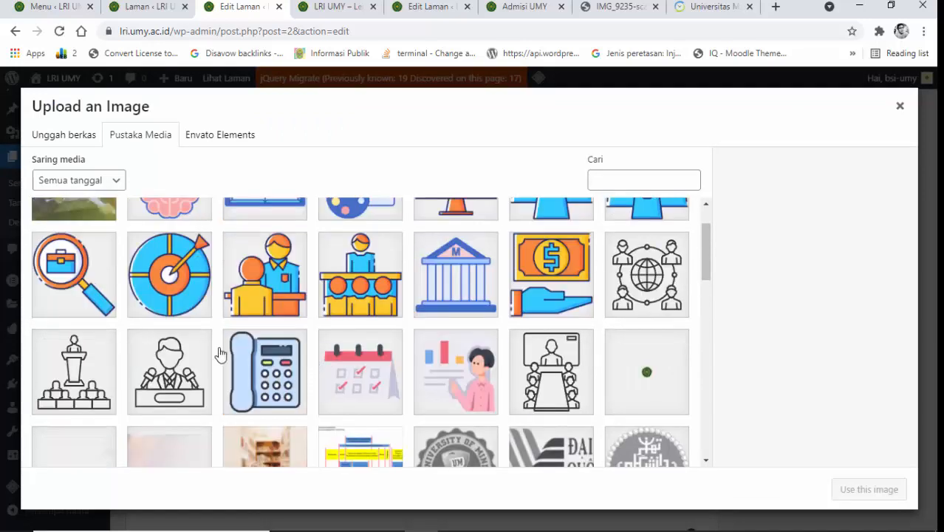
{"action": "left_click", "coordinate": [187, 362]}
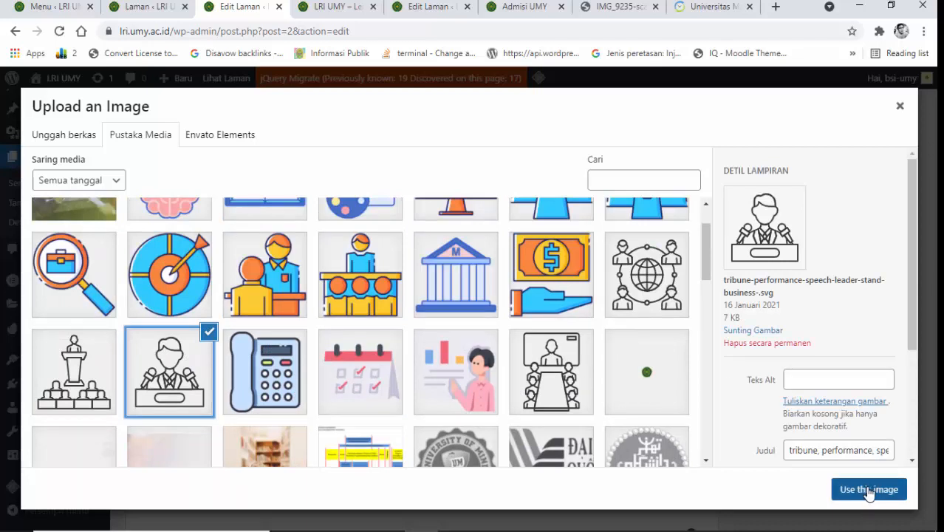
{"action": "left_click", "coordinate": [48, 135]}
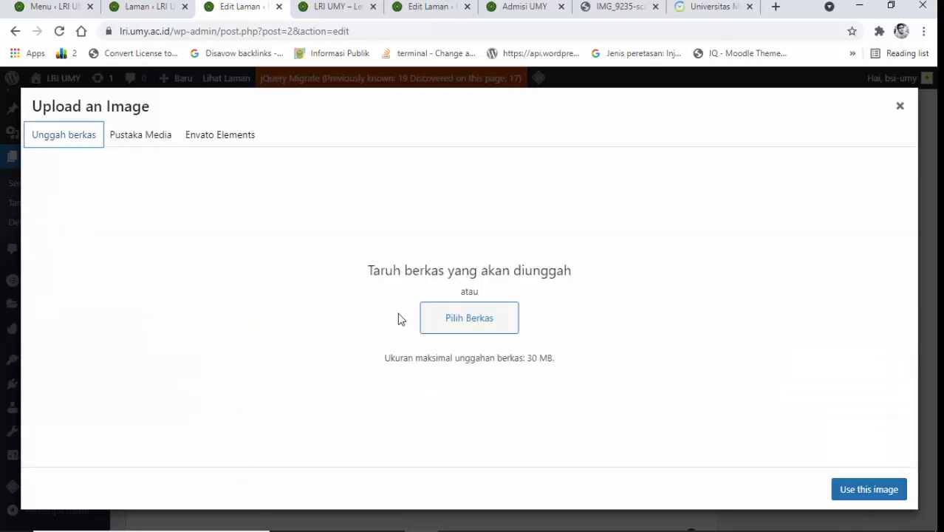
{"action": "left_click", "coordinate": [458, 323]}
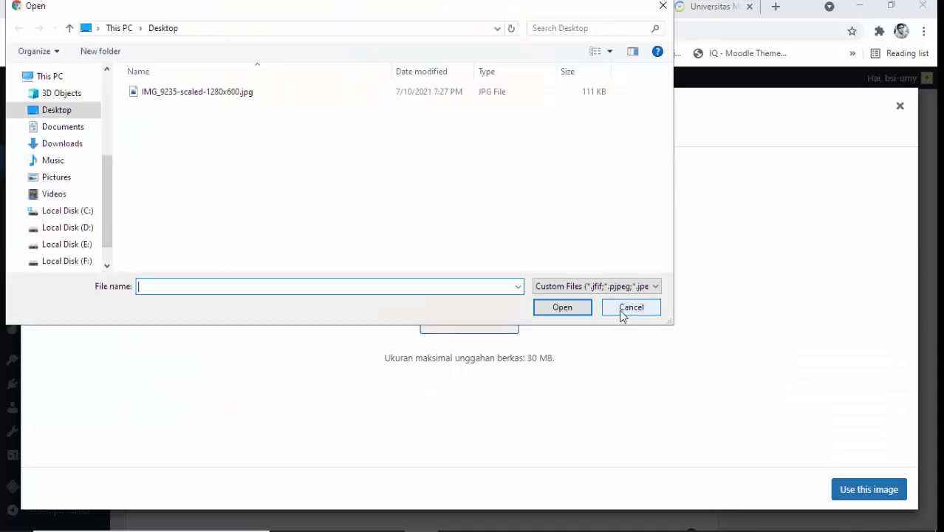
{"action": "left_click", "coordinate": [630, 309]}
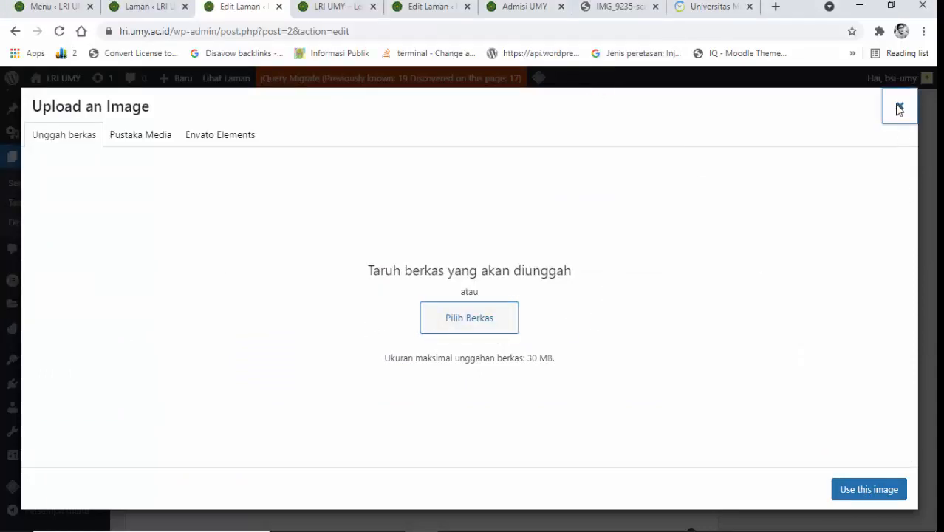
{"action": "left_click", "coordinate": [900, 109]}
Examine the Scientific Committee item and its icon in the live site's About Conference section, and return to the Homepage editor.
{"action": "left_click", "coordinate": [347, 6]}
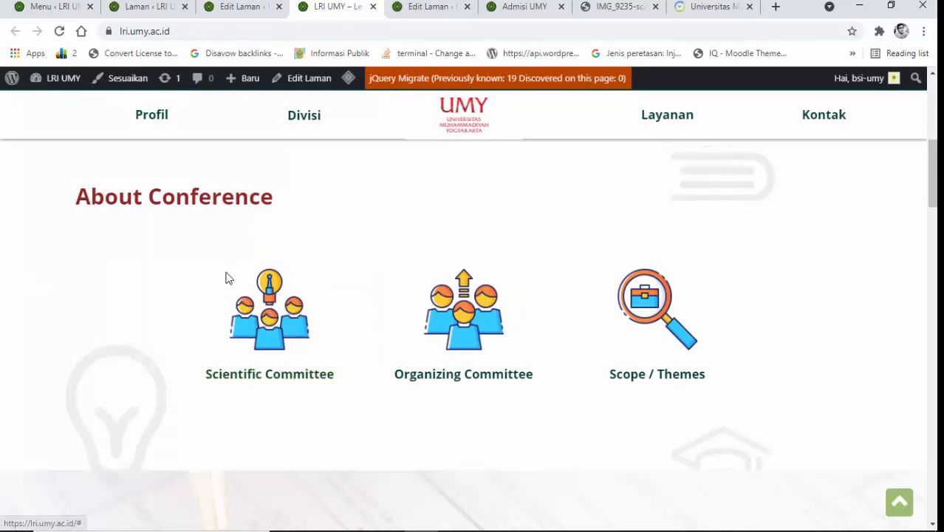
{"action": "left_click_drag", "start_coordinate": [198, 254], "coordinate": [289, 464]}
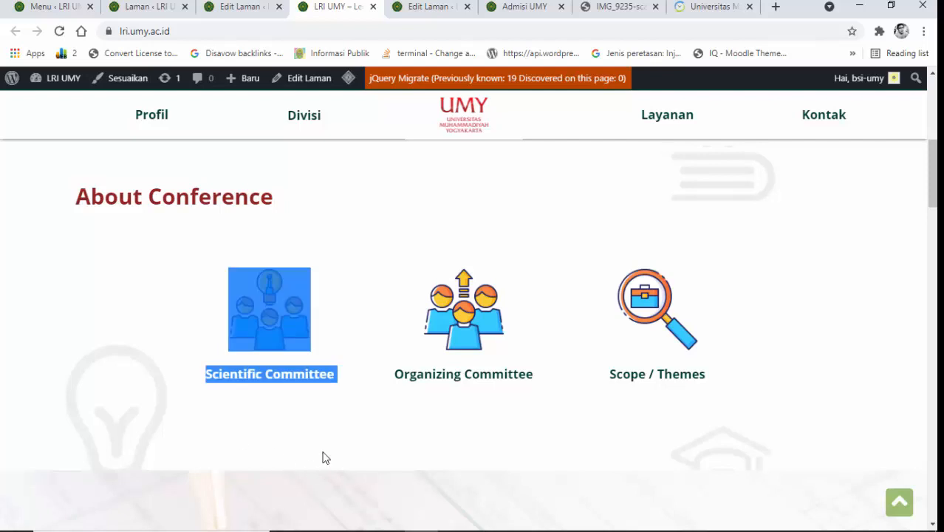
{"action": "left_click", "coordinate": [158, 289]}
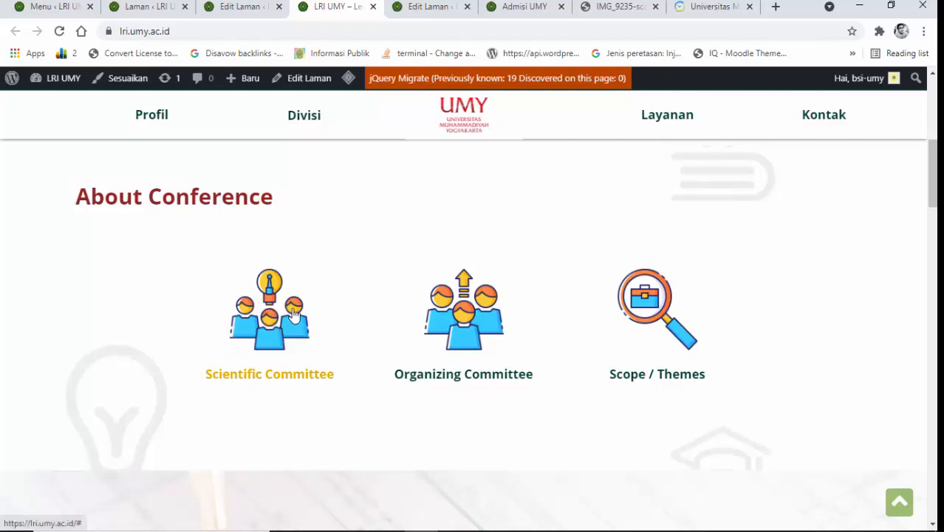
{"action": "left_click", "coordinate": [255, 6]}
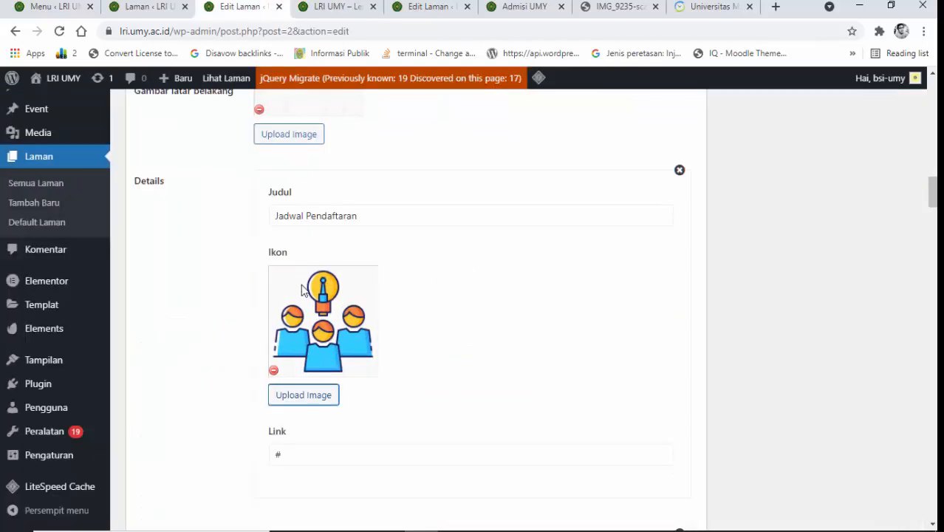
{"action": "left_click", "coordinate": [297, 397]}
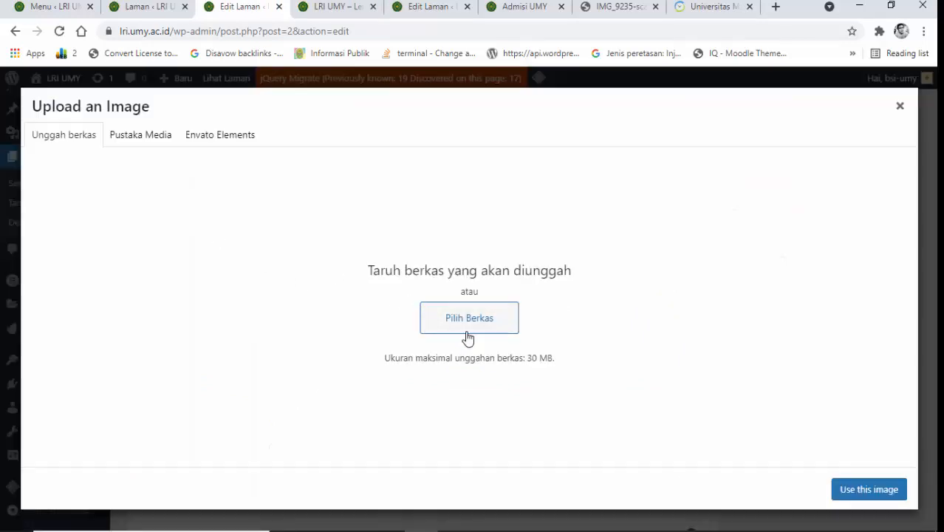
{"action": "left_click", "coordinate": [901, 108]}
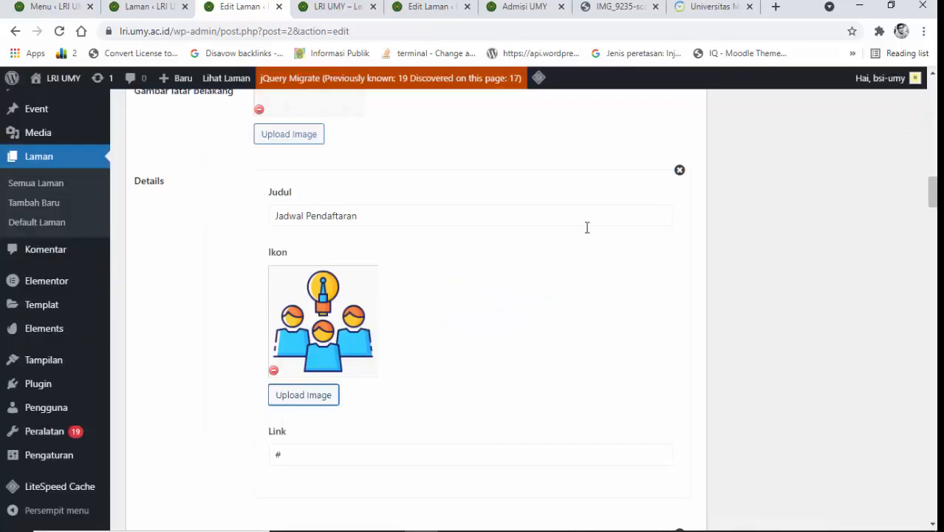
Save the retitled Details items by updating the Homepage, and reload the live site to show them.
{"action": "scroll", "coordinate": [733, 308], "scroll_direction": "up", "scroll_amount": 10}
{"action": "scroll", "coordinate": [772, 318], "scroll_direction": "up", "scroll_amount": 5}
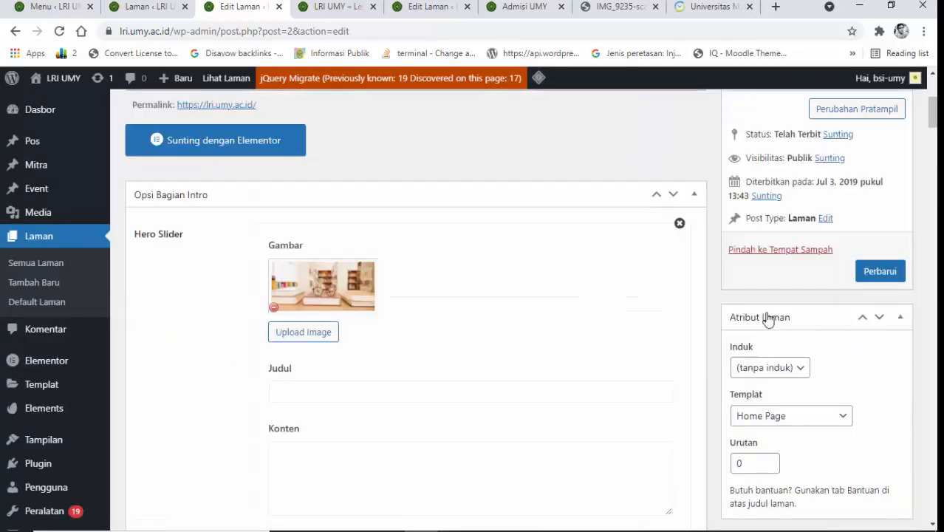
{"action": "left_click", "coordinate": [880, 409]}
{"action": "left_click", "coordinate": [331, 7]}
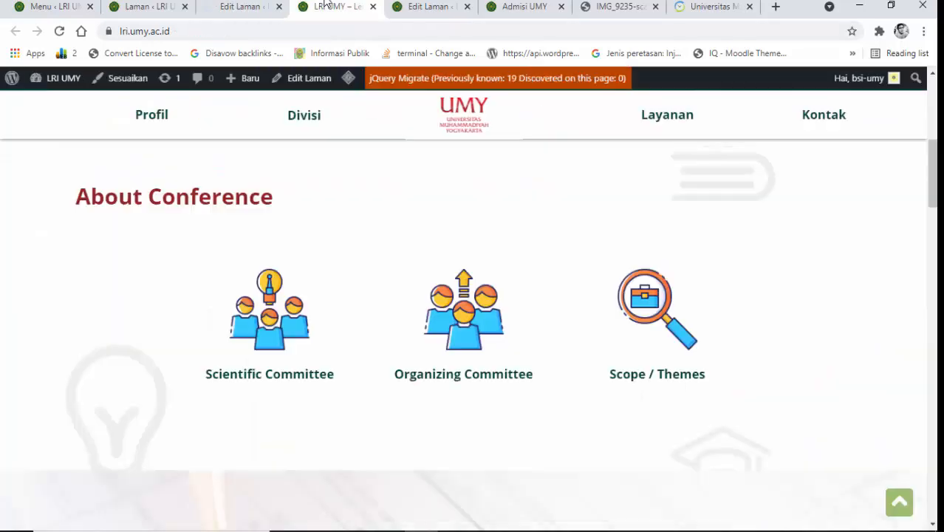
{"action": "left_click", "coordinate": [58, 33]}
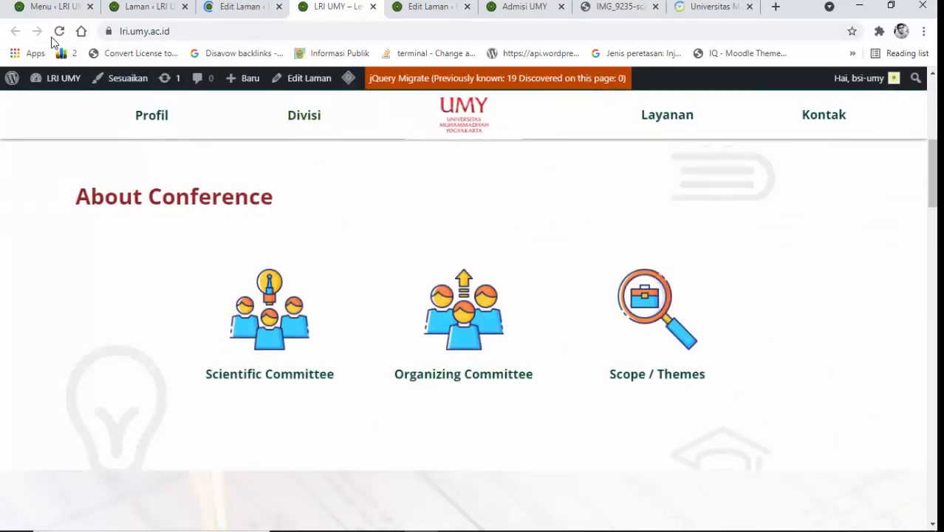
{"action": "left_click", "coordinate": [57, 31]}
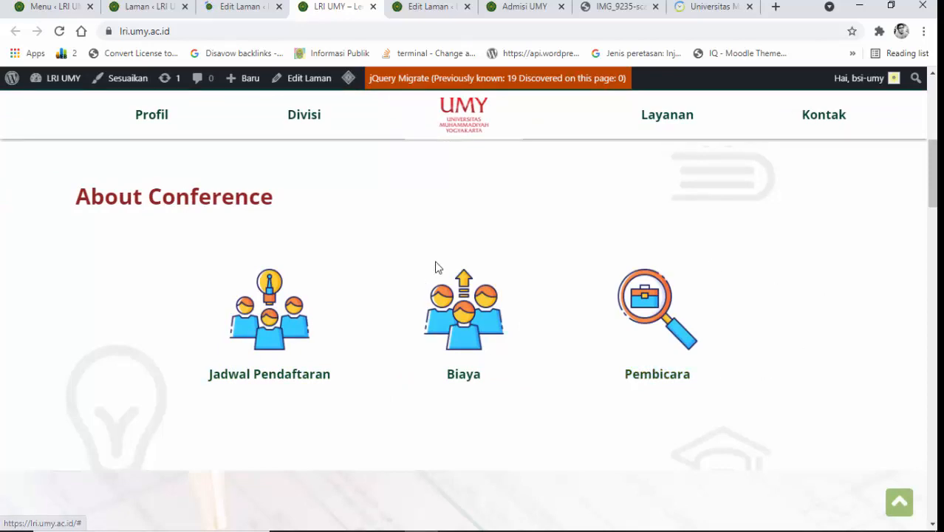
Test where the Jadwal Pendaftaran item links to on the live homepage and look over the About Conference section.
{"action": "left_click", "coordinate": [278, 375]}
{"action": "scroll", "coordinate": [329, 373], "scroll_direction": "down", "scroll_amount": 5}
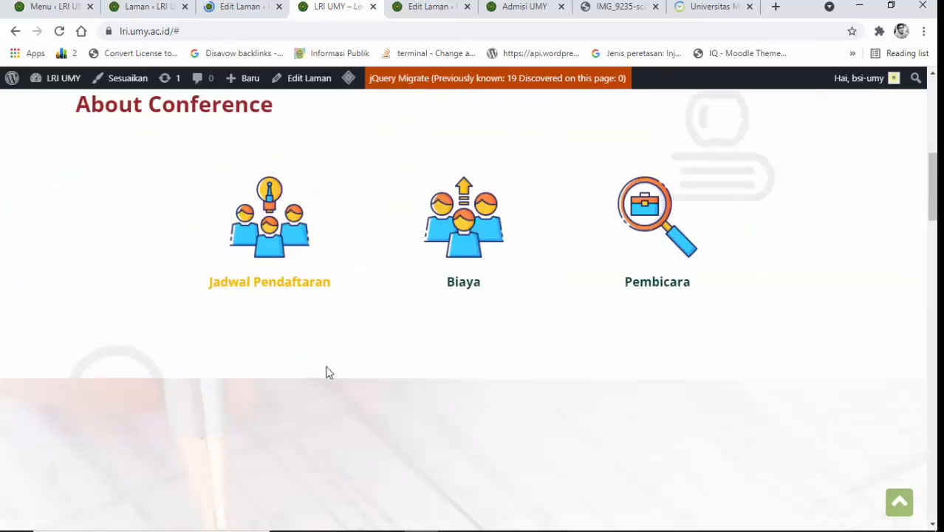
{"action": "left_click", "coordinate": [310, 286]}
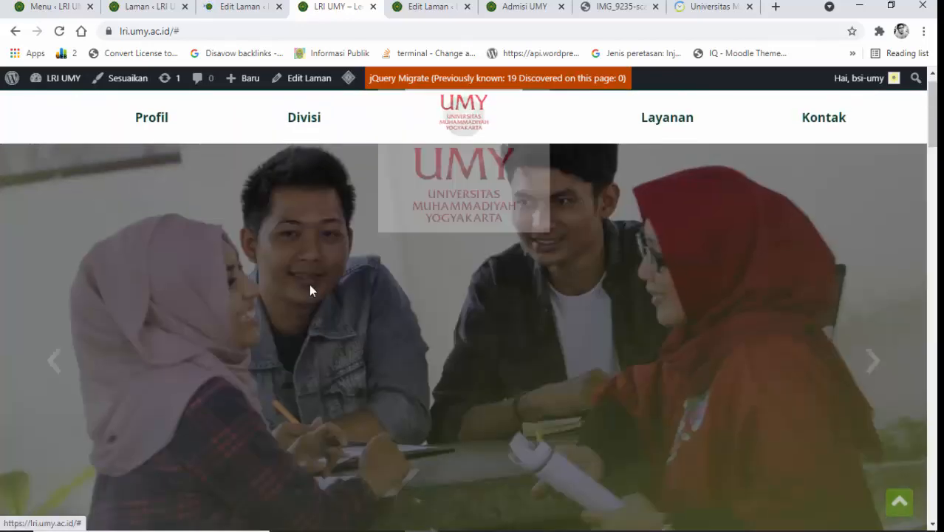
{"action": "scroll", "coordinate": [310, 289], "scroll_direction": "down", "scroll_amount": 5}
{"action": "left_click", "coordinate": [281, 382]}
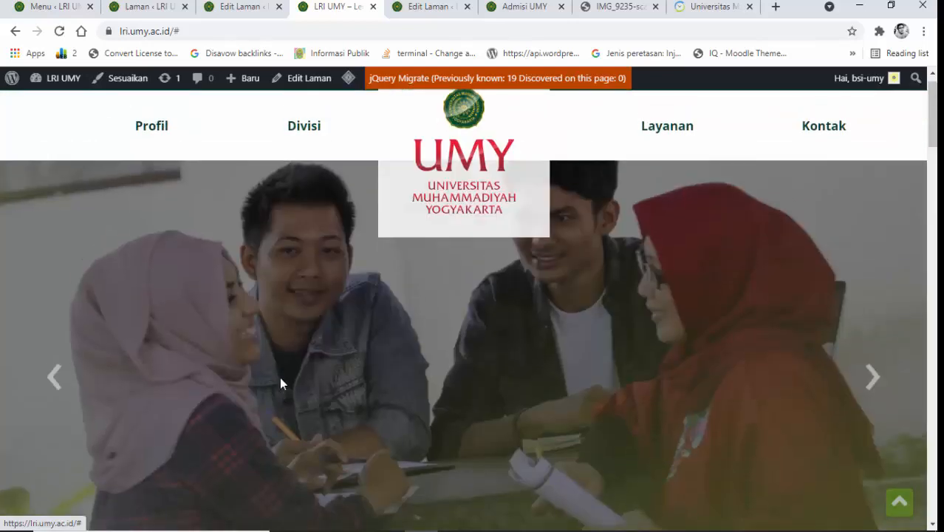
{"action": "scroll", "coordinate": [281, 380], "scroll_direction": "down", "scroll_amount": 5}
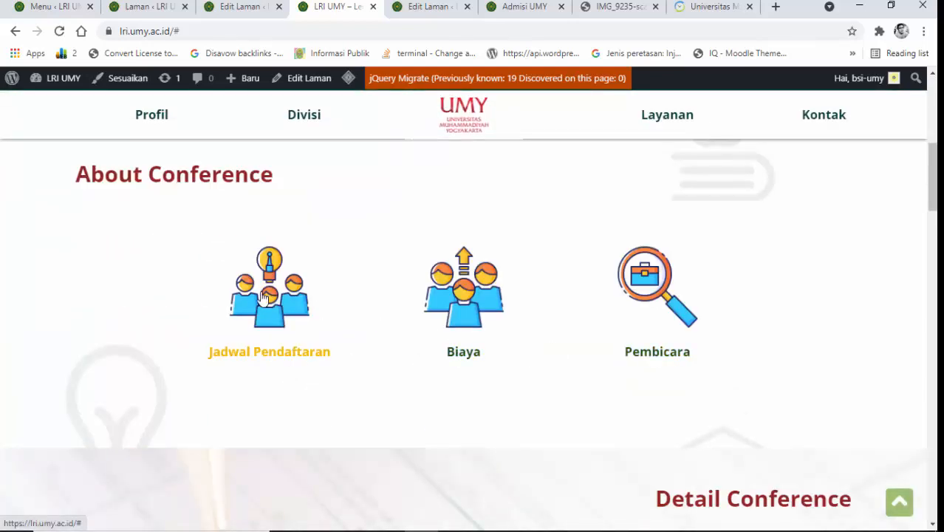
{"action": "scroll", "coordinate": [353, 382], "scroll_direction": "up", "scroll_amount": 4}
{"action": "scroll", "coordinate": [372, 381], "scroll_direction": "down", "scroll_amount": 4}
{"action": "scroll", "coordinate": [565, 334], "scroll_direction": "up", "scroll_amount": 1}
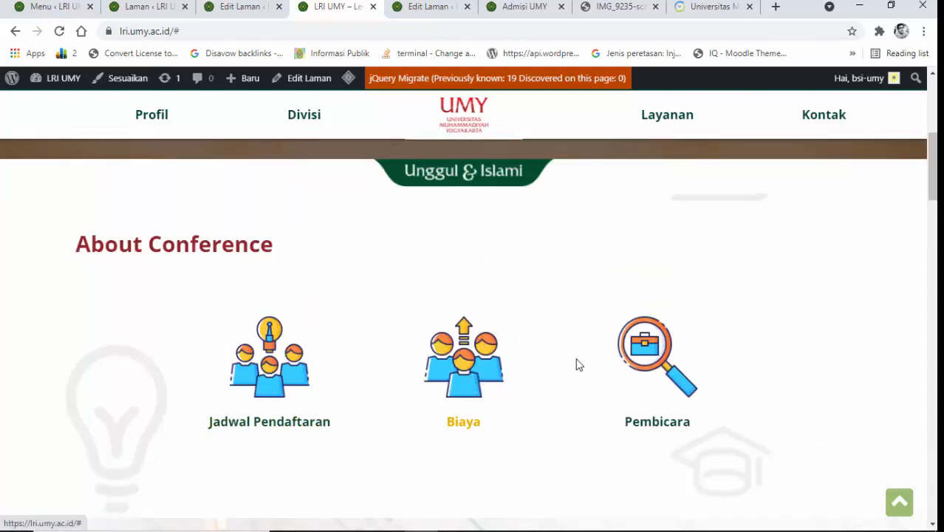
Go to the WordPress dashboard, start a new page and consult the About Conference list in Notepad.
{"action": "left_click", "coordinate": [238, 6]}
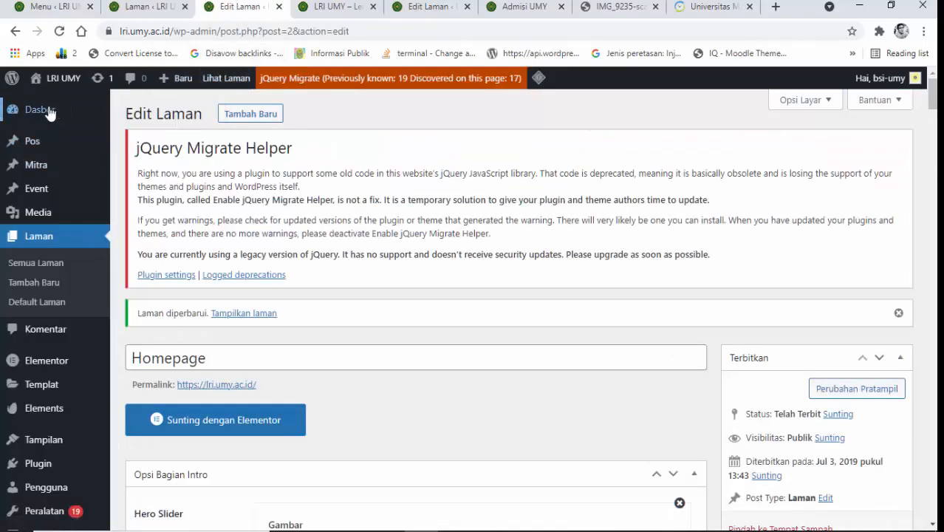
{"action": "left_click", "coordinate": [44, 110]}
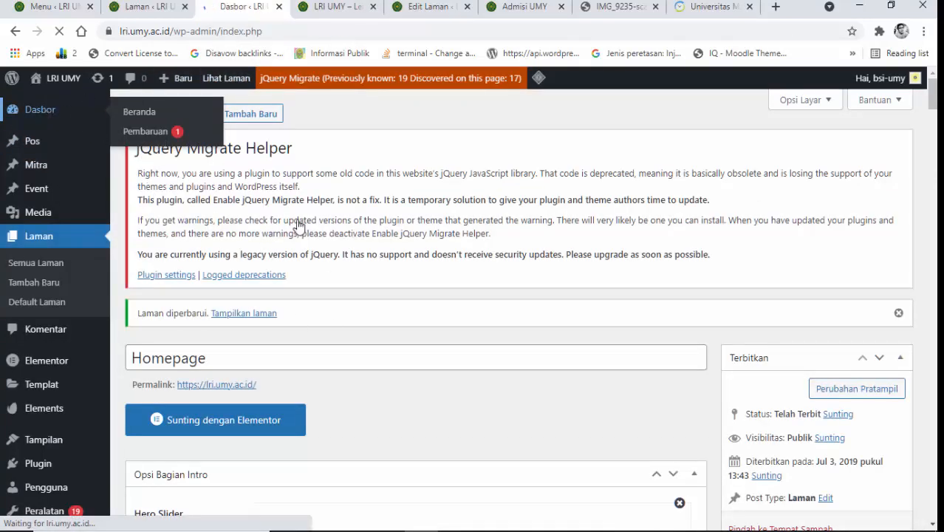
{"action": "scroll", "coordinate": [398, 349], "scroll_direction": "down", "scroll_amount": 4}
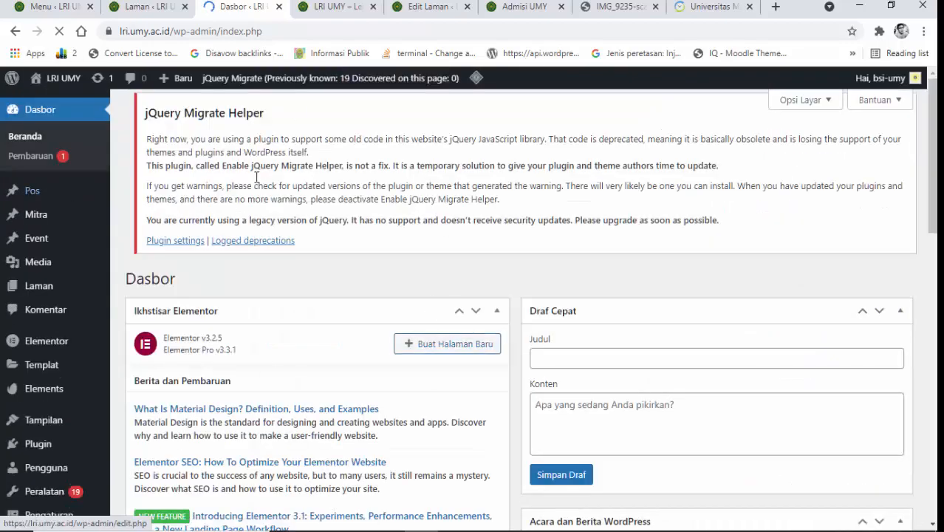
{"action": "scroll", "coordinate": [351, 214], "scroll_direction": "down", "scroll_amount": 3}
{"action": "scroll", "coordinate": [351, 217], "scroll_direction": "up", "scroll_amount": 3}
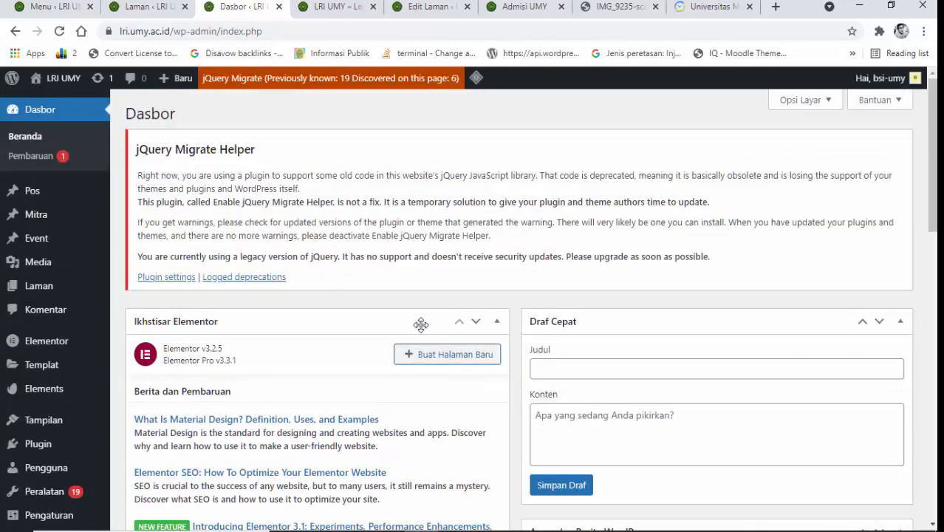
{"action": "scroll", "coordinate": [420, 325], "scroll_direction": "down", "scroll_amount": 11}
{"action": "scroll", "coordinate": [392, 316], "scroll_direction": "up", "scroll_amount": 10}
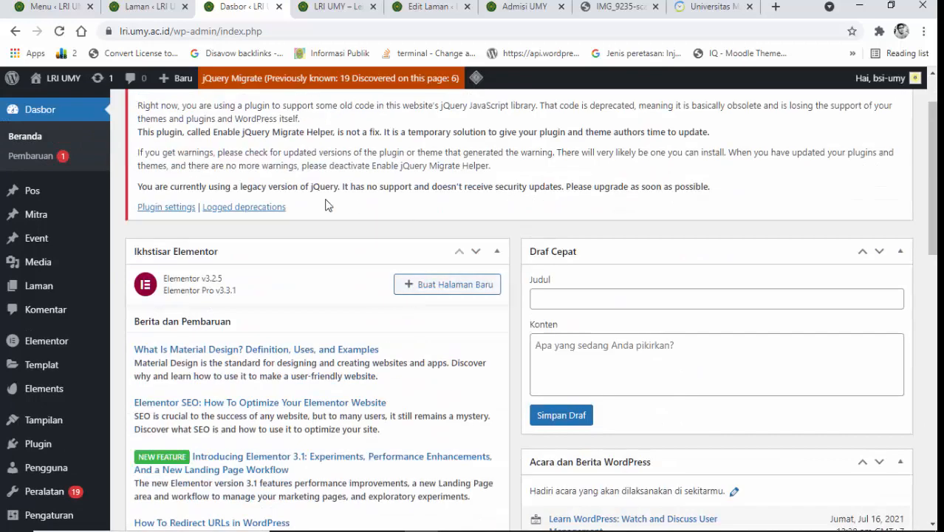
{"action": "mouse_move", "coordinate": [30, 291]}
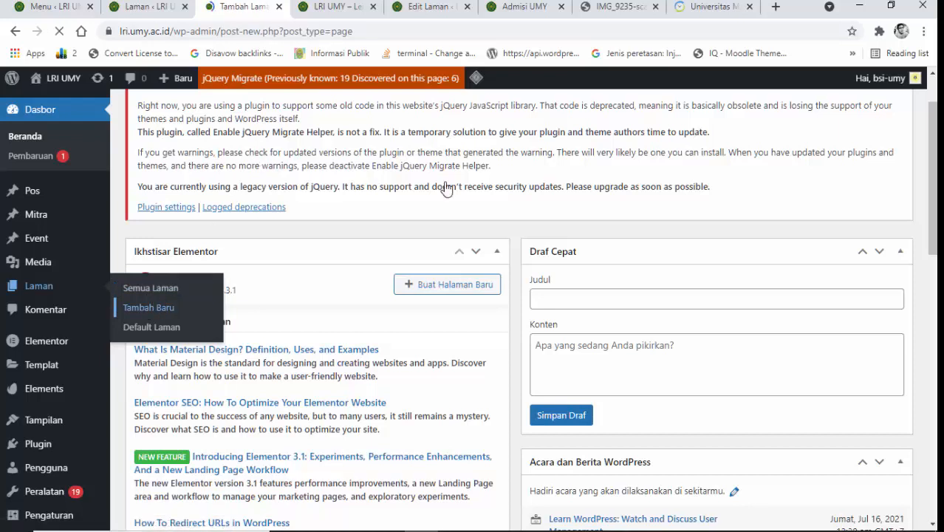
{"action": "left_click", "coordinate": [525, 521]}
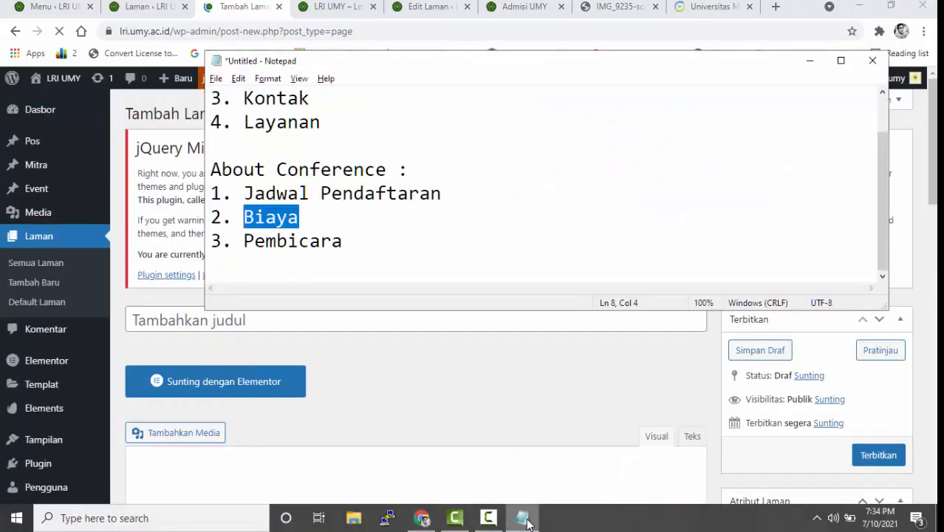
{"action": "left_click", "coordinate": [525, 521]}
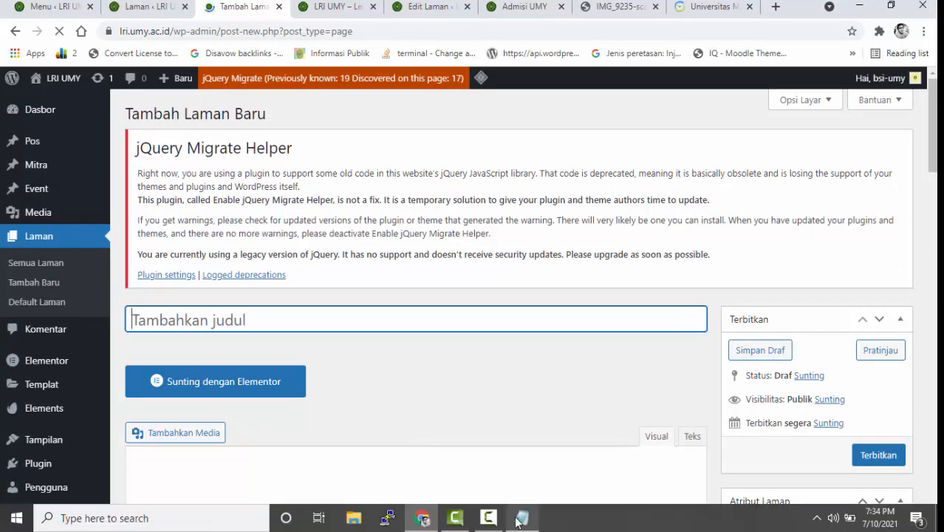
Check the item names in Notepad and on the live homepage, and publish the new page with the title Biaya.
{"action": "left_click", "coordinate": [522, 518]}
{"action": "mouse_move", "coordinate": [301, 217]}
{"action": "left_mouse_down"}
{"action": "mouse_move", "coordinate": [248, 215]}
{"action": "mouse_move", "coordinate": [311, 215]}
{"action": "left_mouse_up"}
{"action": "left_click", "coordinate": [326, 9]}
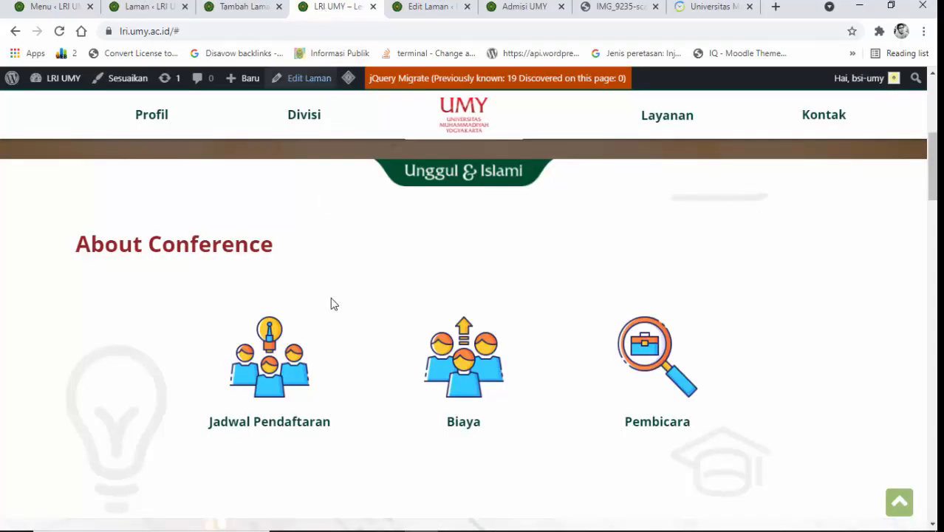
{"action": "scroll", "coordinate": [399, 304], "scroll_direction": "down", "scroll_amount": 2}
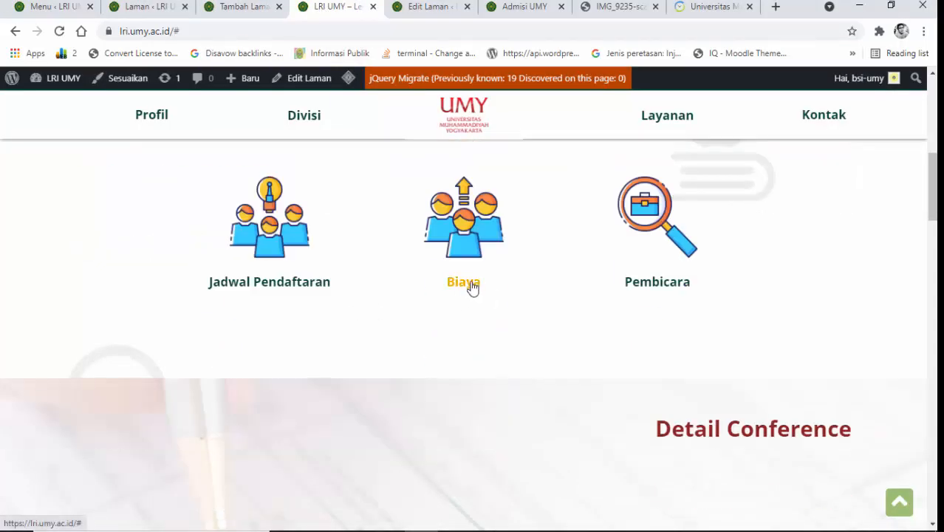
{"action": "left_click", "coordinate": [244, 7]}
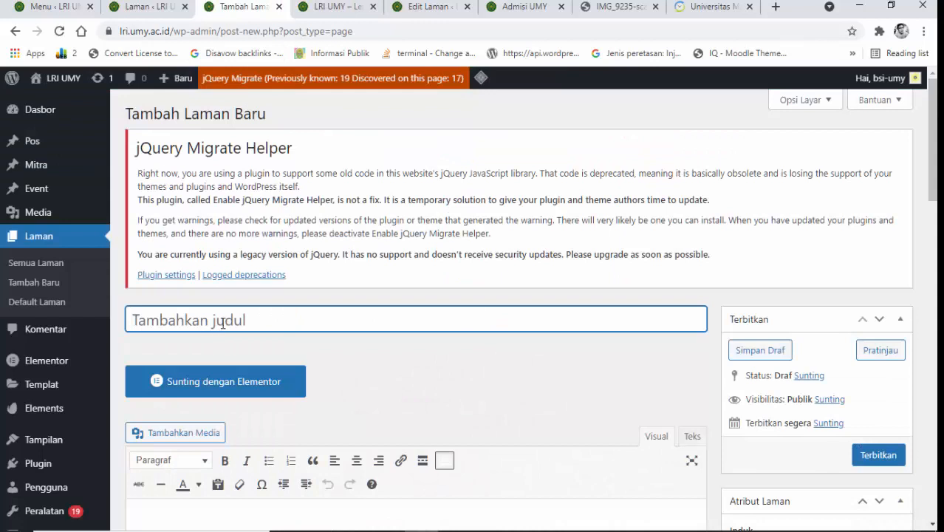
{"action": "type", "text": "Biaya"}
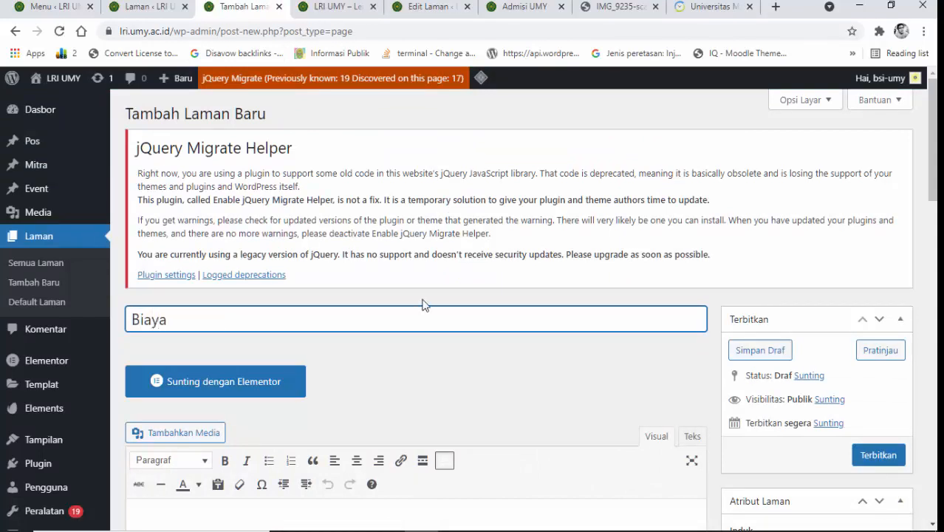
{"action": "left_click", "coordinate": [864, 454]}
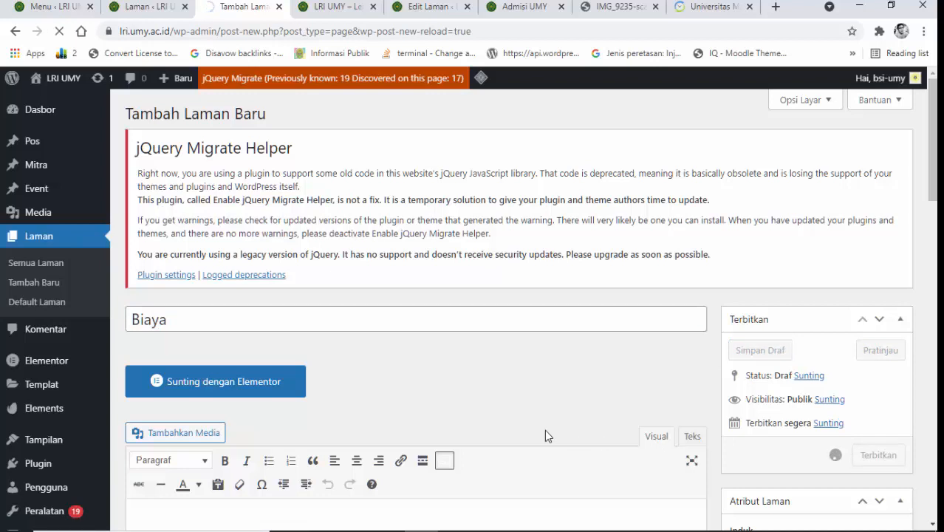
Consult the About Conference list in Notepad and publish another new page titled Pembicara.
{"action": "left_click", "coordinate": [523, 518]}
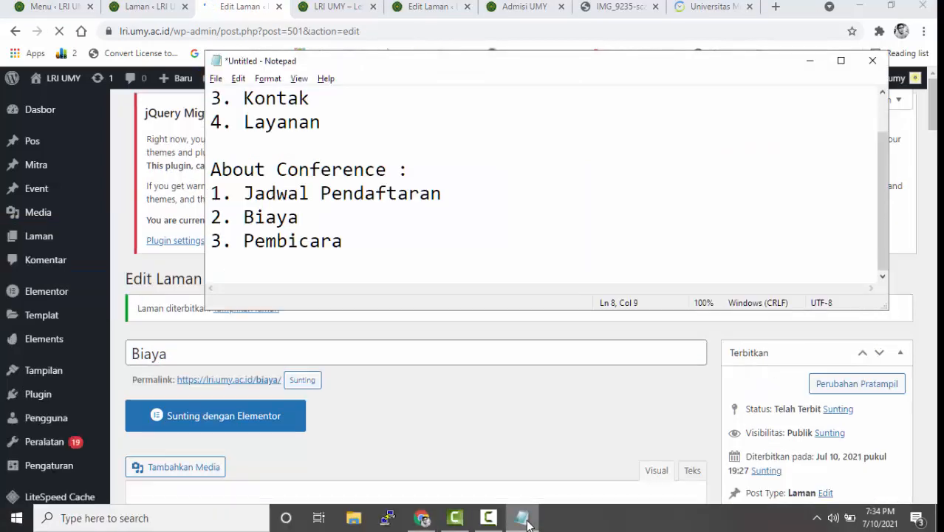
{"action": "left_click", "coordinate": [523, 518]}
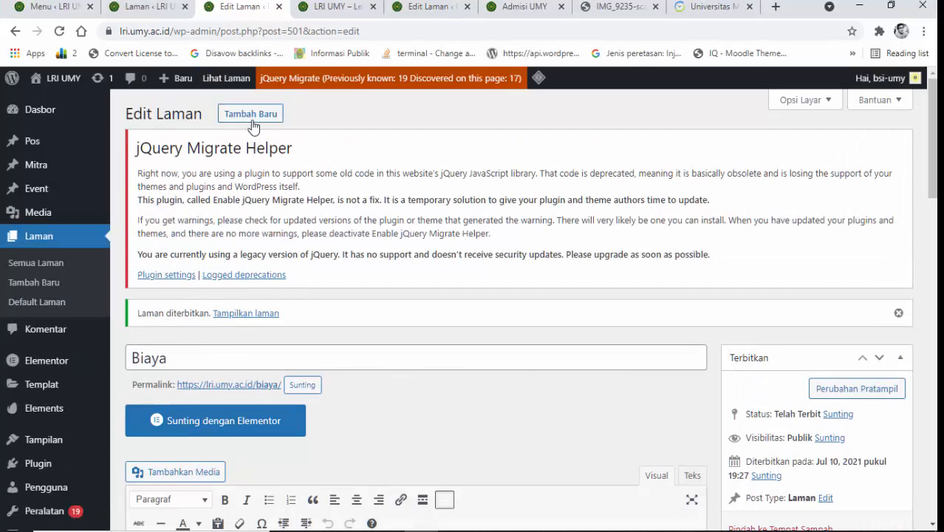
{"action": "left_click", "coordinate": [252, 116]}
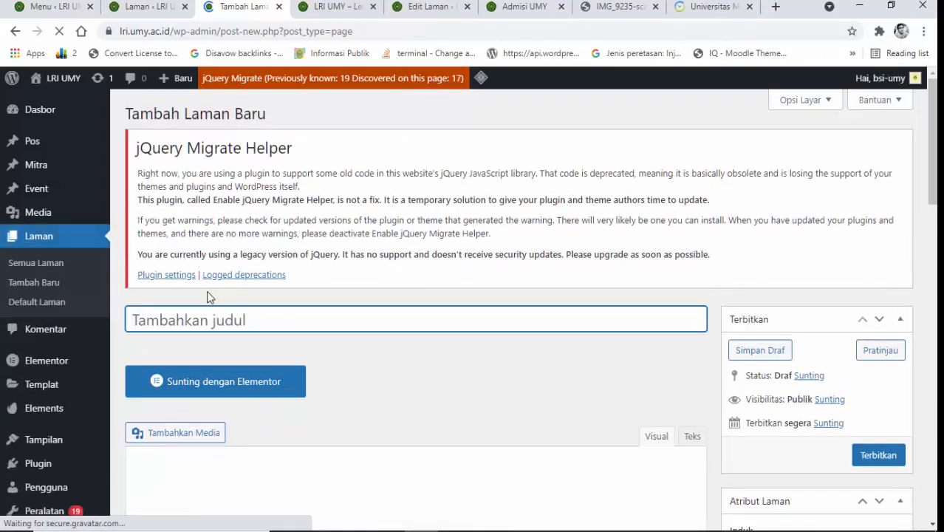
{"action": "type", "text": "Pembicara"}
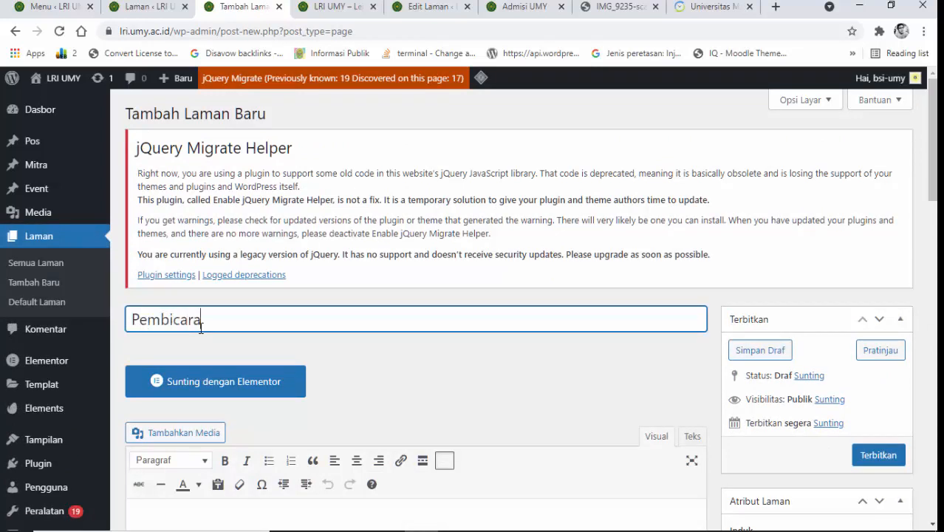
{"action": "left_click", "coordinate": [869, 457]}
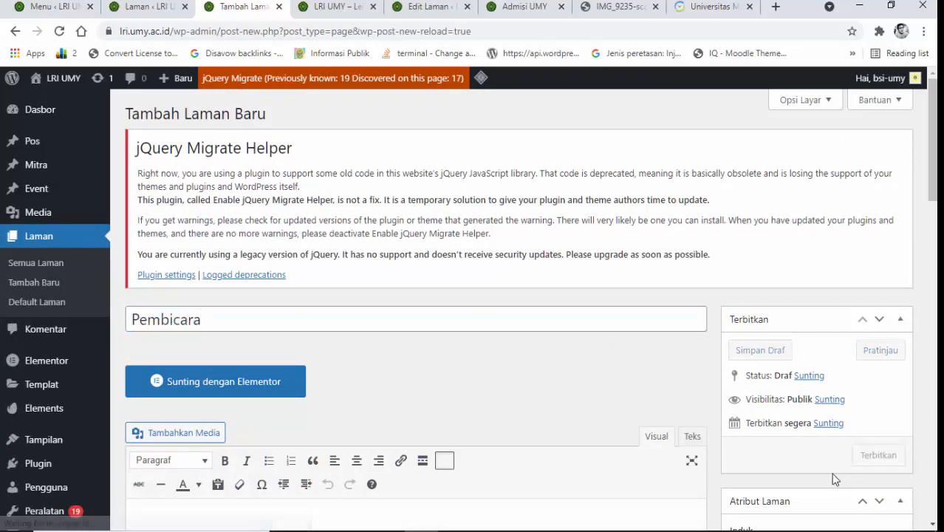
{"action": "left_click", "coordinate": [879, 476]}
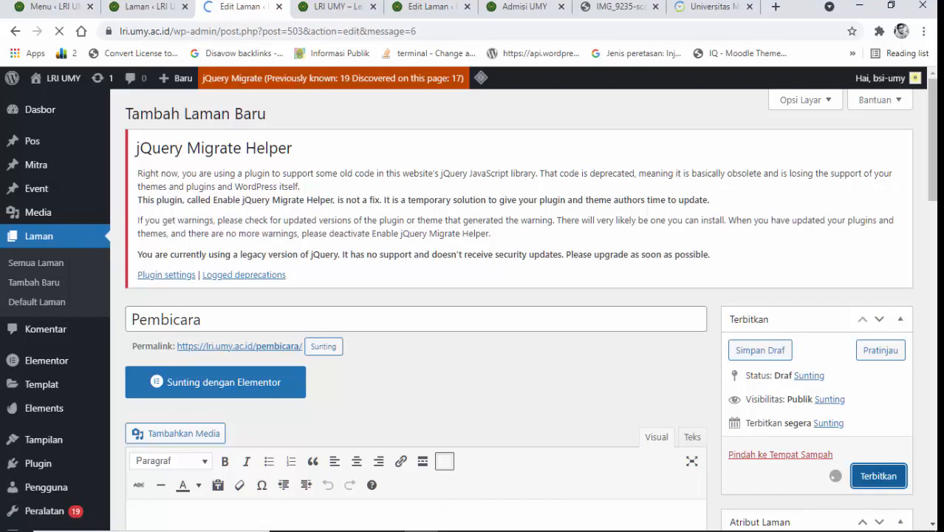
Check the Notepad list again and publish another new page titled Jadwal Pendaftaran.
{"action": "mouse_move", "coordinate": [438, 526]}
{"action": "left_click", "coordinate": [522, 519]}
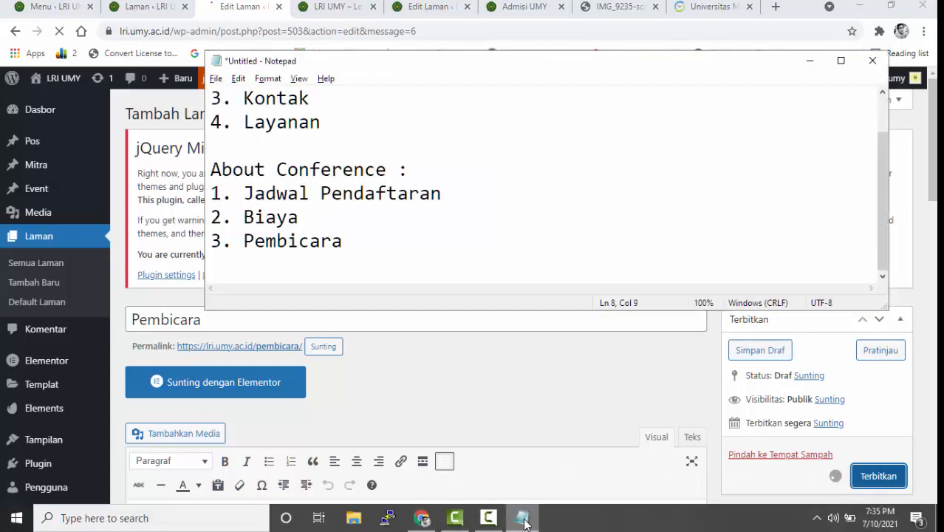
{"action": "left_click", "coordinate": [522, 519]}
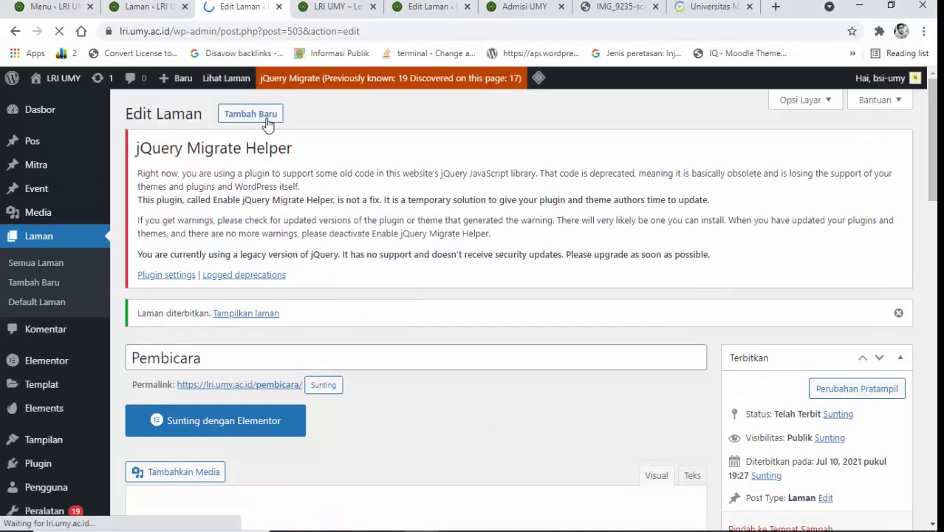
{"action": "left_click", "coordinate": [522, 518]}
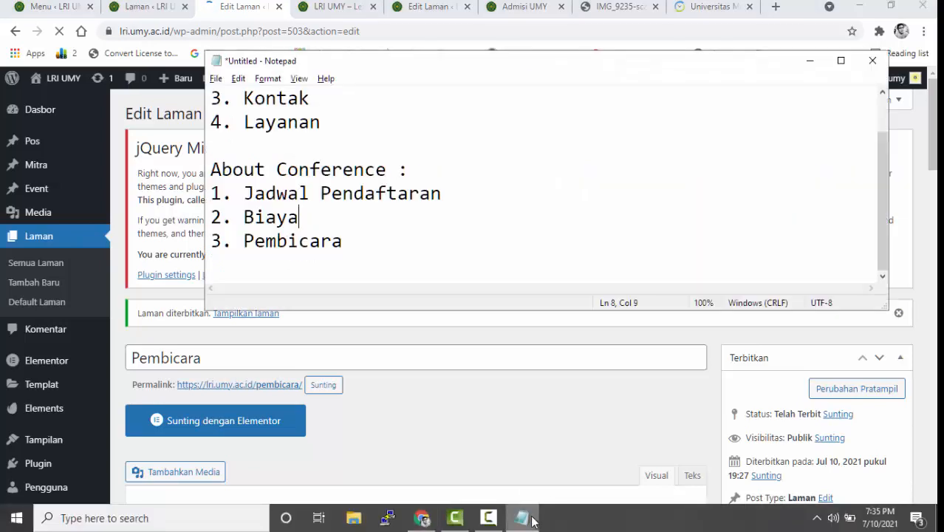
{"action": "left_click", "coordinate": [523, 519]}
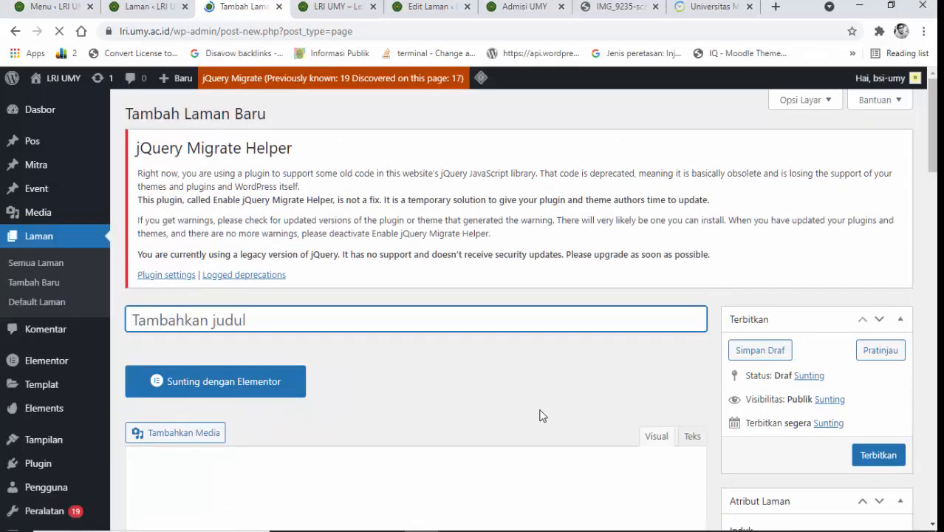
{"action": "type", "text": "Jadwal Pendaftaran"}
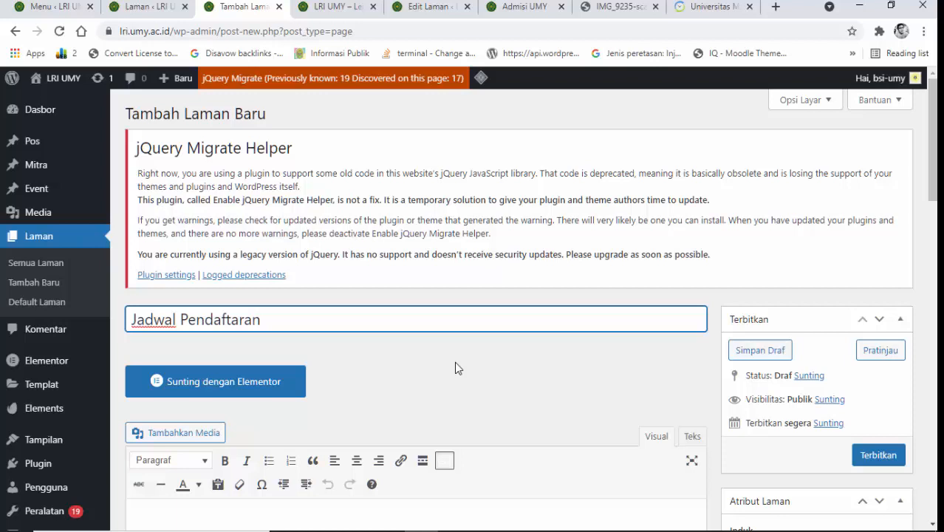
{"action": "left_click", "coordinate": [865, 454]}
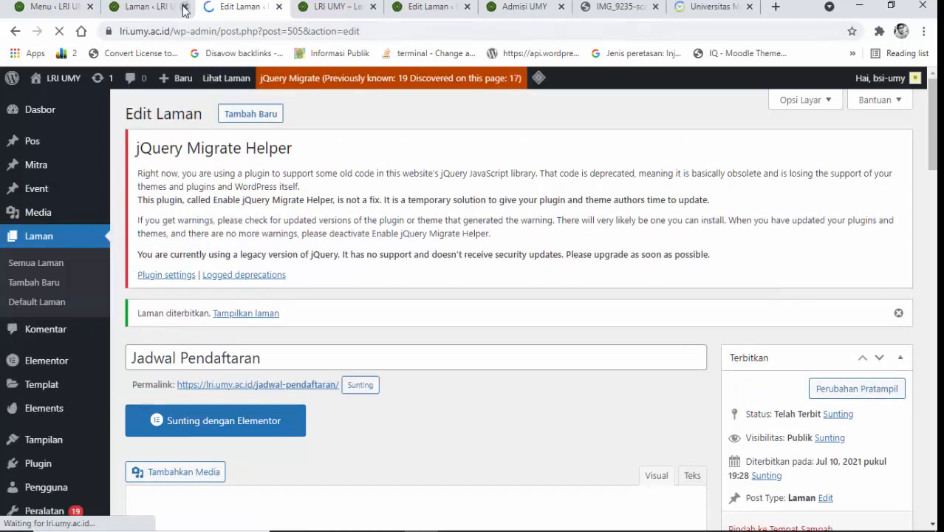
Open the list of all pages and close every other browser tab except the live LRI UMY homepage.
{"action": "left_click", "coordinate": [185, 7]}
{"action": "left_click", "coordinate": [76, 12]}
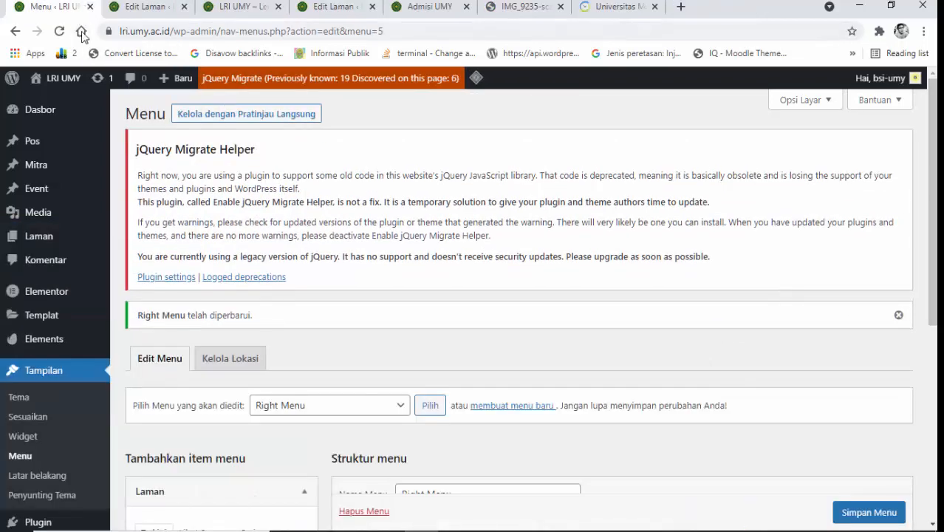
{"action": "left_click", "coordinate": [89, 7]}
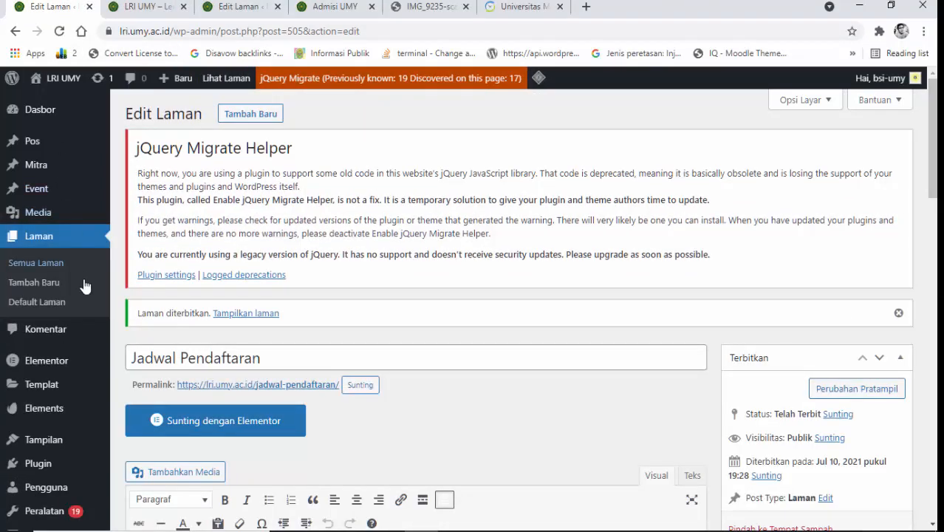
{"action": "left_click", "coordinate": [46, 270]}
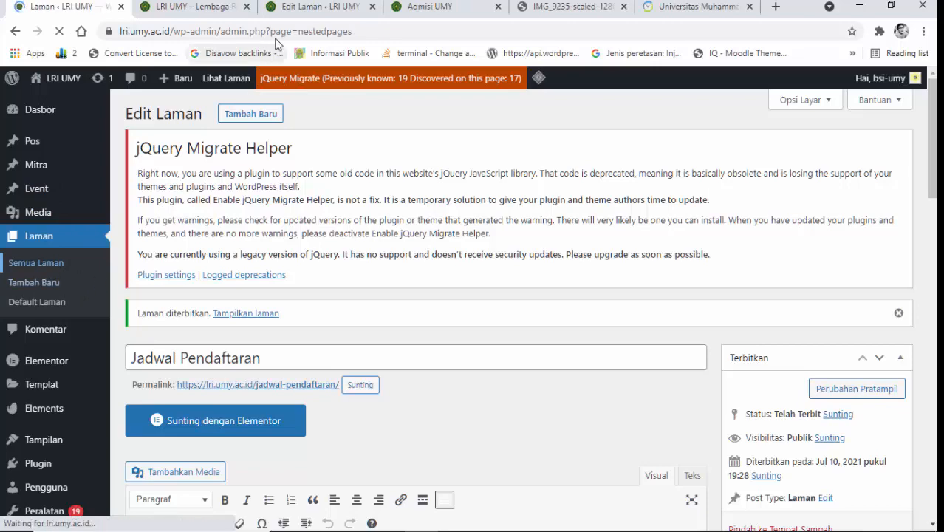
{"action": "left_click", "coordinate": [363, 9]}
{"action": "left_click", "coordinate": [372, 7]}
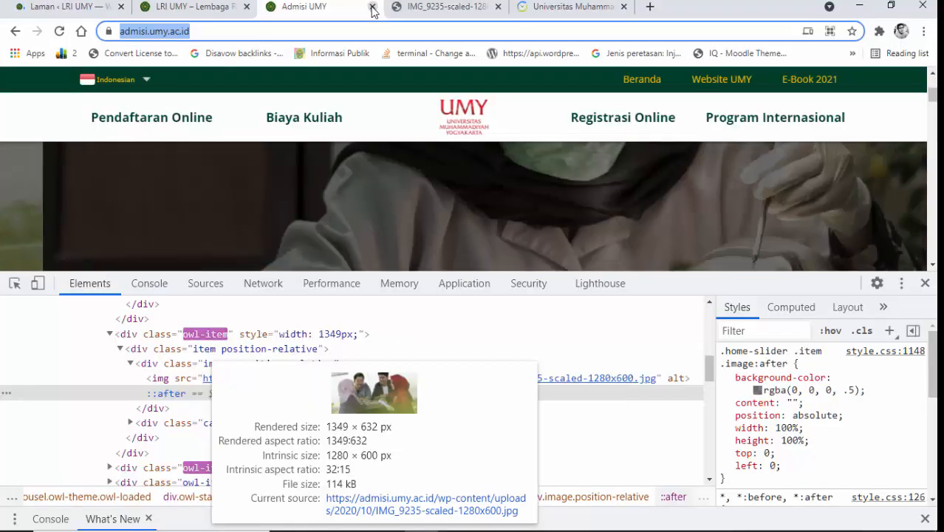
{"action": "left_click", "coordinate": [372, 8]}
{"action": "left_click", "coordinate": [372, 7]}
{"action": "left_click", "coordinate": [373, 7]}
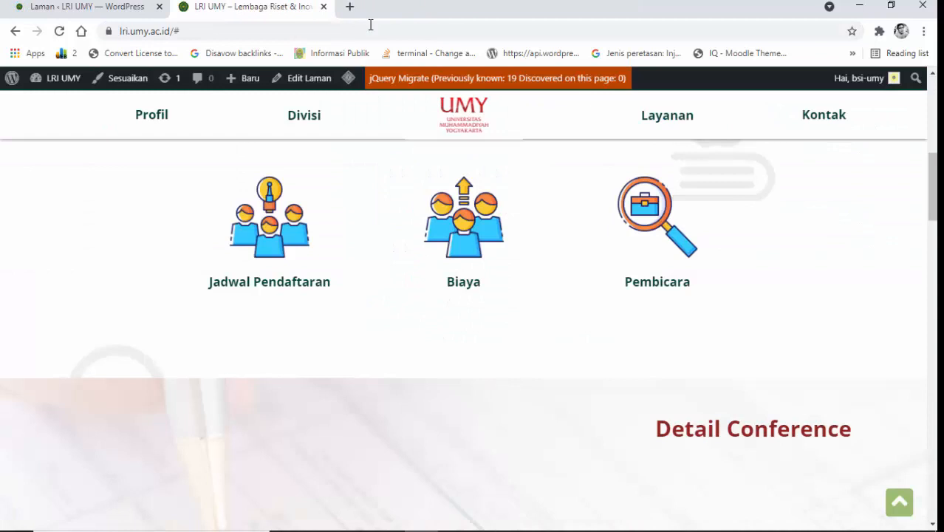
Compare the page list with the Notepad items and view the Jadwal Pendaftaran, Pembicara and Biaya pages in separate tabs.
{"action": "left_click", "coordinate": [82, 7]}
{"action": "scroll", "coordinate": [167, 192], "scroll_direction": "down", "scroll_amount": 4}
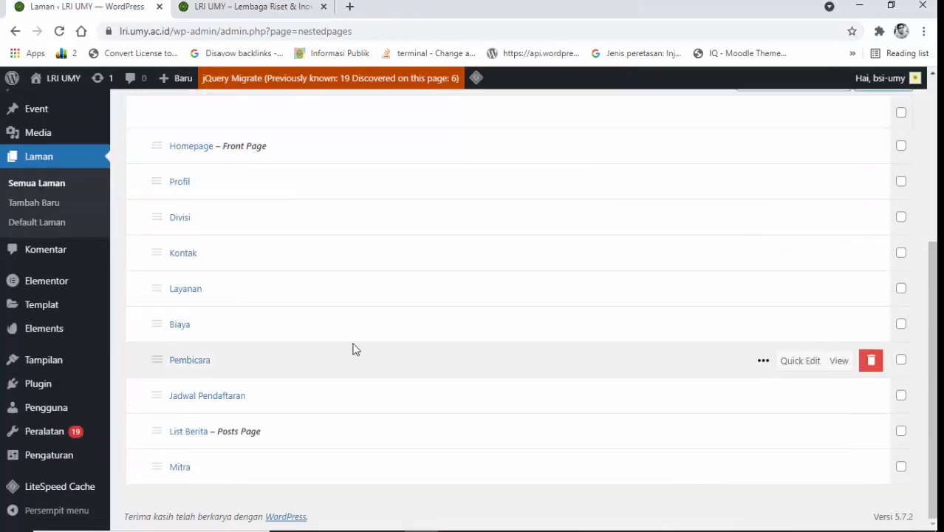
{"action": "left_click", "coordinate": [520, 519]}
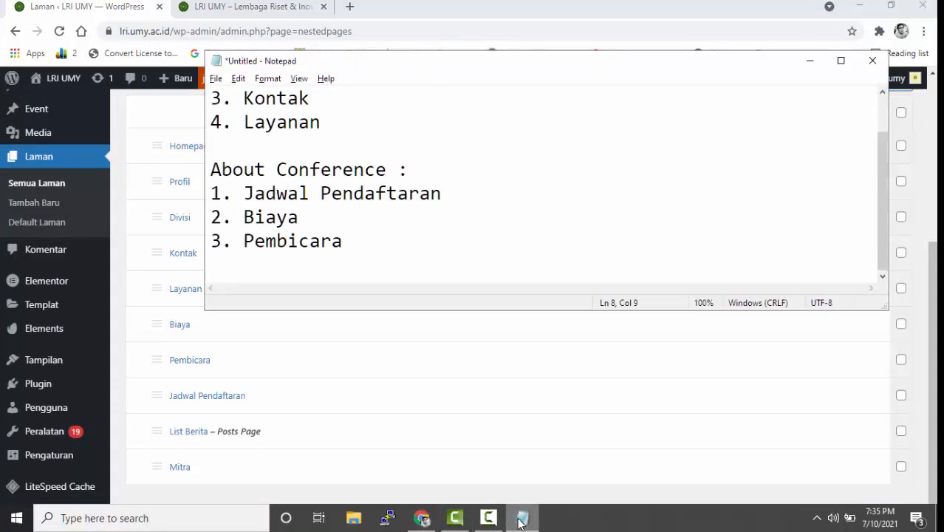
{"action": "left_click", "coordinate": [520, 519]}
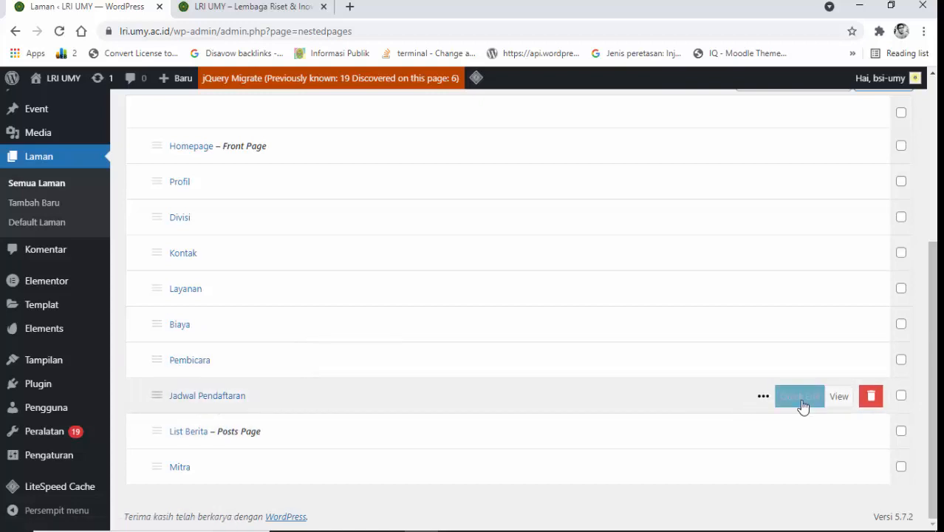
{"action": "left_click", "coordinate": [838, 397]}
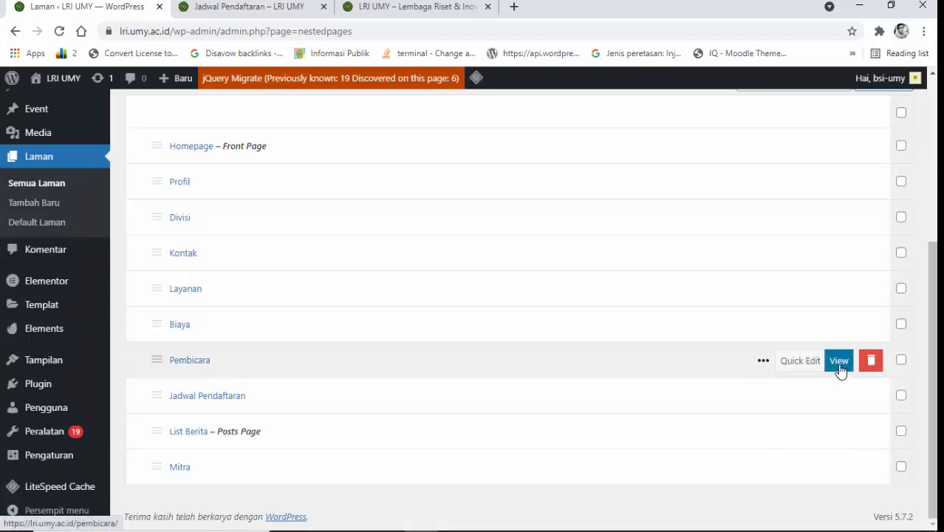
{"action": "left_click", "coordinate": [840, 369]}
{"action": "left_click", "coordinate": [77, 7]}
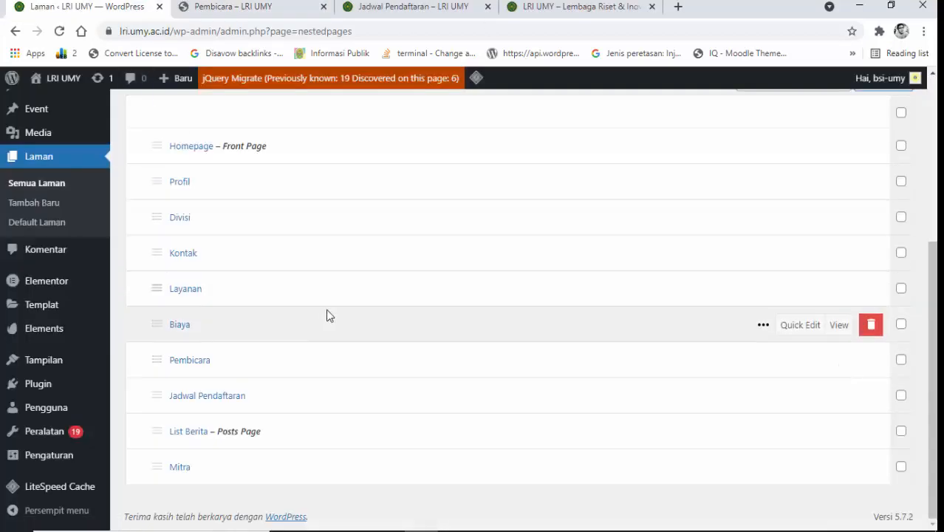
{"action": "left_click", "coordinate": [844, 330]}
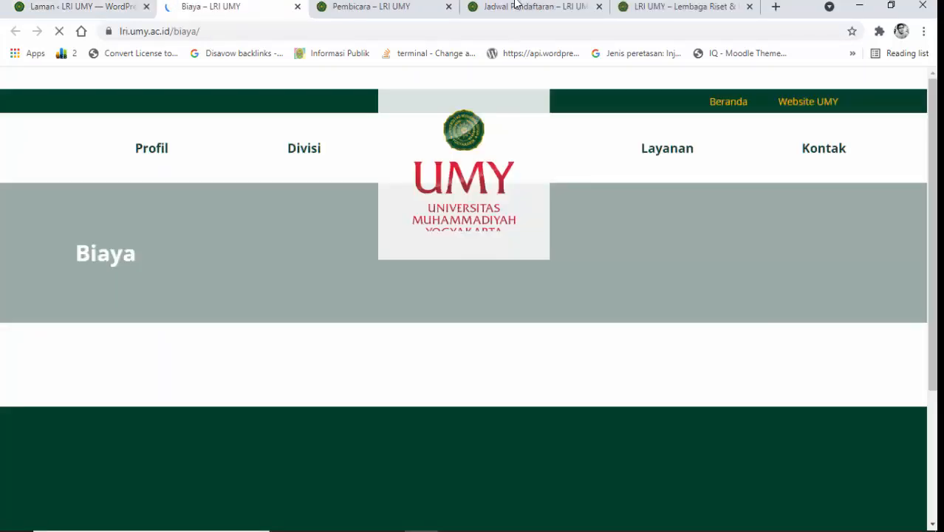
Examine the web addresses of the published Jadwal Pendaftaran, Pembicara and Biaya pages.
{"action": "left_click", "coordinate": [517, 6]}
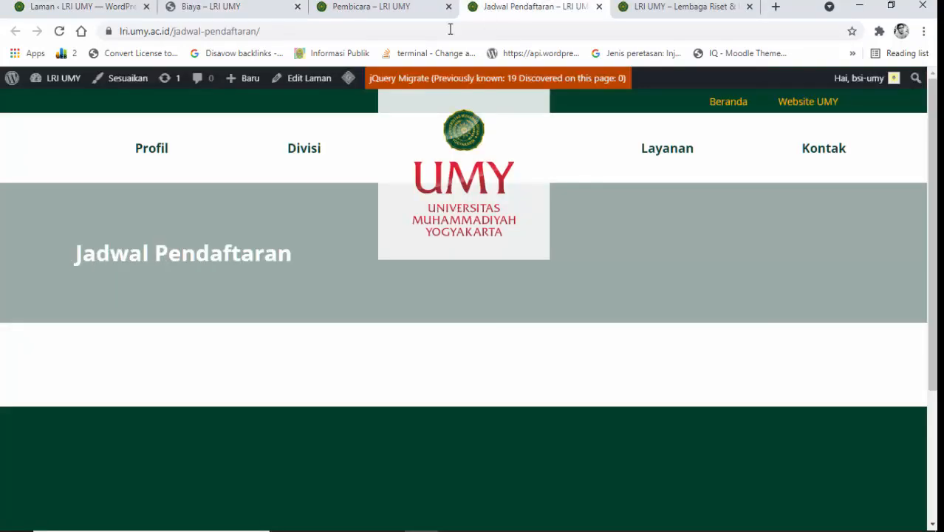
{"action": "left_click", "coordinate": [290, 31]}
{"action": "left_click", "coordinate": [335, 11]}
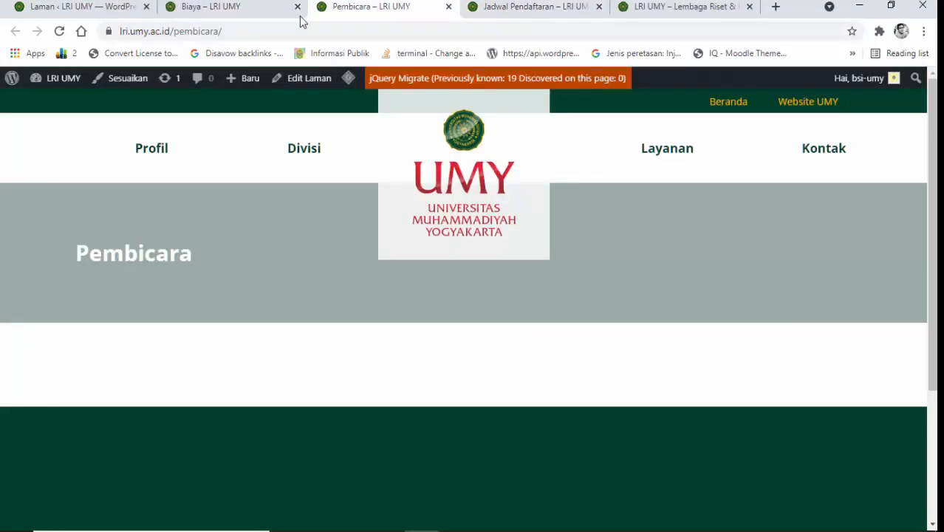
{"action": "left_click", "coordinate": [260, 31]}
{"action": "left_click", "coordinate": [235, 6]}
{"action": "left_click", "coordinate": [213, 31]}
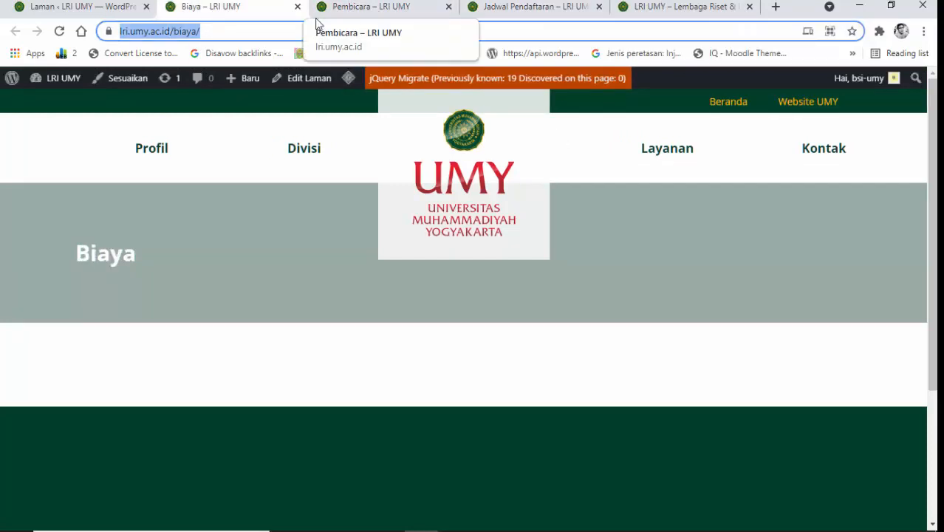
{"action": "left_click", "coordinate": [224, 31]}
{"action": "left_click", "coordinate": [403, 10]}
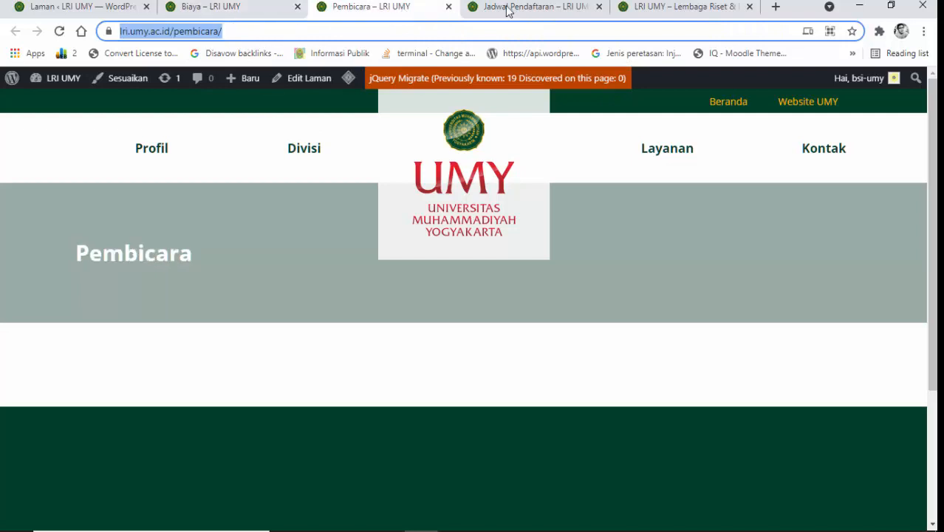
Return to the live homepage and look over the About Conference items and the sections around them.
{"action": "left_click", "coordinate": [691, 6]}
{"action": "scroll", "coordinate": [339, 274], "scroll_direction": "up", "scroll_amount": 2}
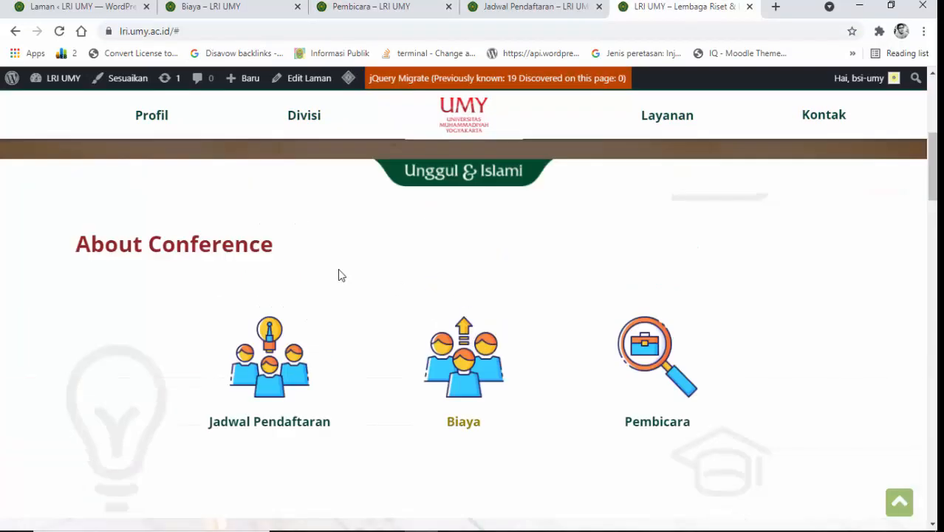
{"action": "scroll", "coordinate": [298, 294], "scroll_direction": "down", "scroll_amount": 5}
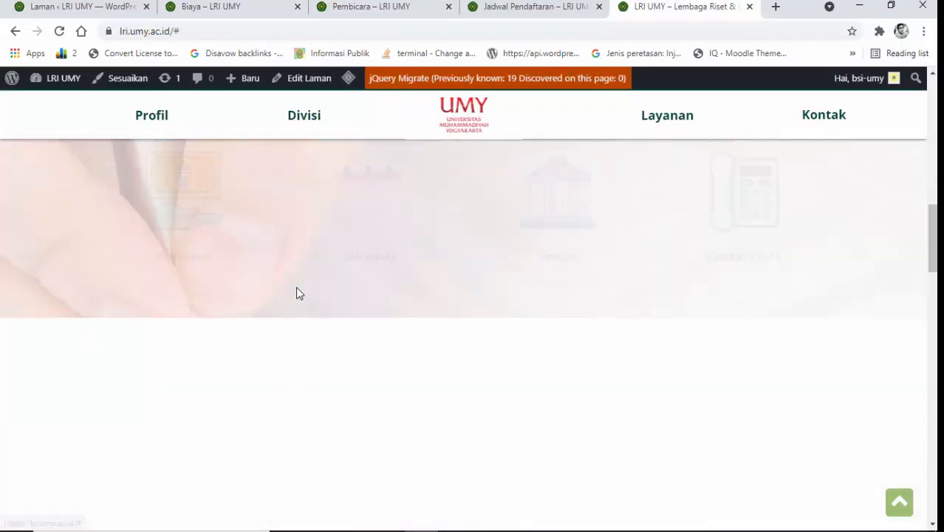
{"action": "scroll", "coordinate": [299, 294], "scroll_direction": "up", "scroll_amount": 5}
{"action": "scroll", "coordinate": [300, 293], "scroll_direction": "up", "scroll_amount": 5}
{"action": "scroll", "coordinate": [280, 289], "scroll_direction": "down", "scroll_amount": 5}
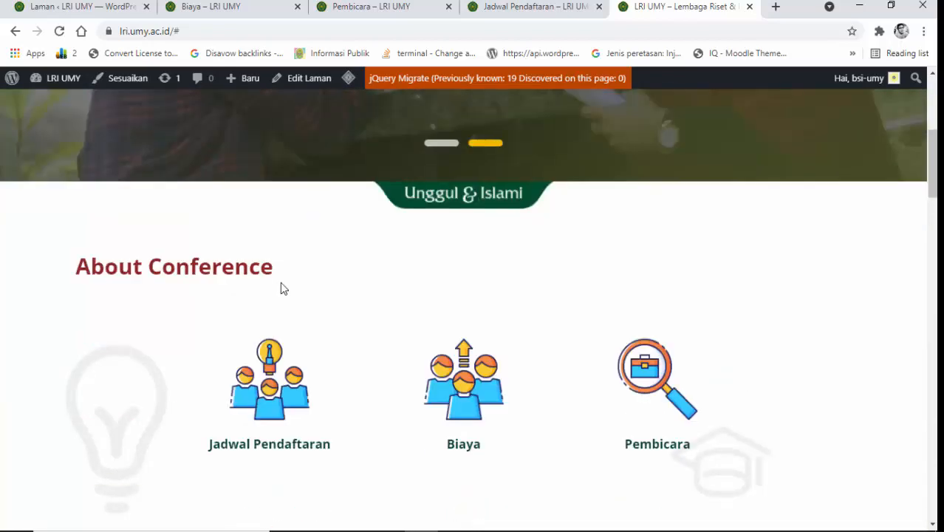
Open the homepage for editing and find the Jadwal Pendaftaran entry among its section details.
{"action": "scroll", "coordinate": [280, 289], "scroll_direction": "up", "scroll_amount": 5}
{"action": "scroll", "coordinate": [331, 247], "scroll_direction": "down", "scroll_amount": 5}
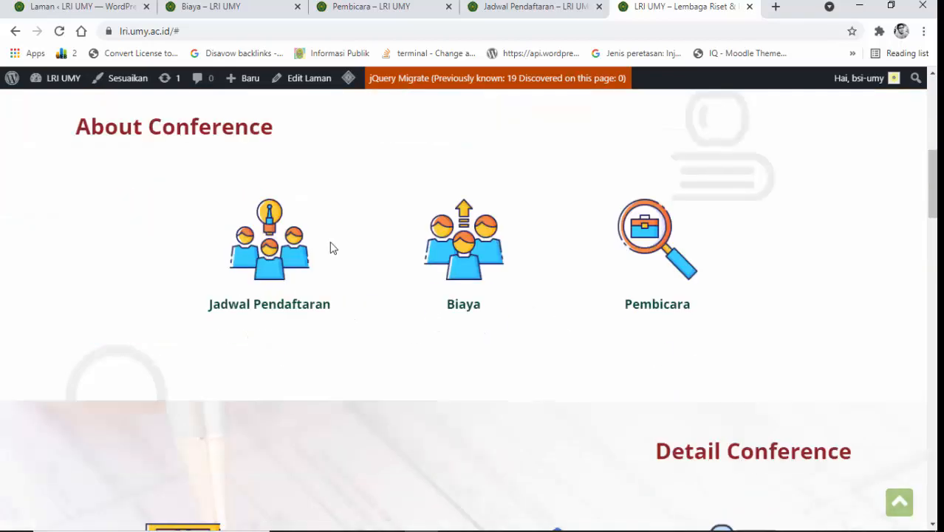
{"action": "scroll", "coordinate": [343, 252], "scroll_direction": "up", "scroll_amount": 5}
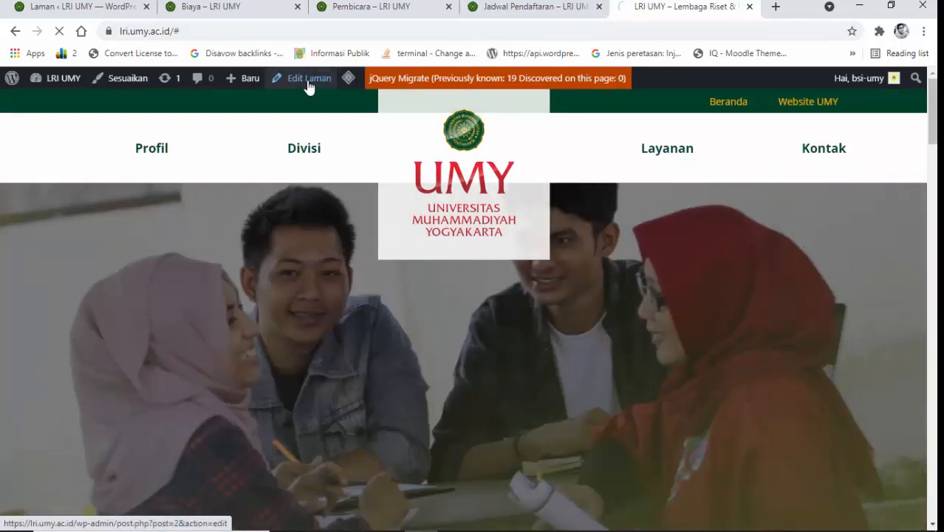
{"action": "left_click", "coordinate": [309, 87]}
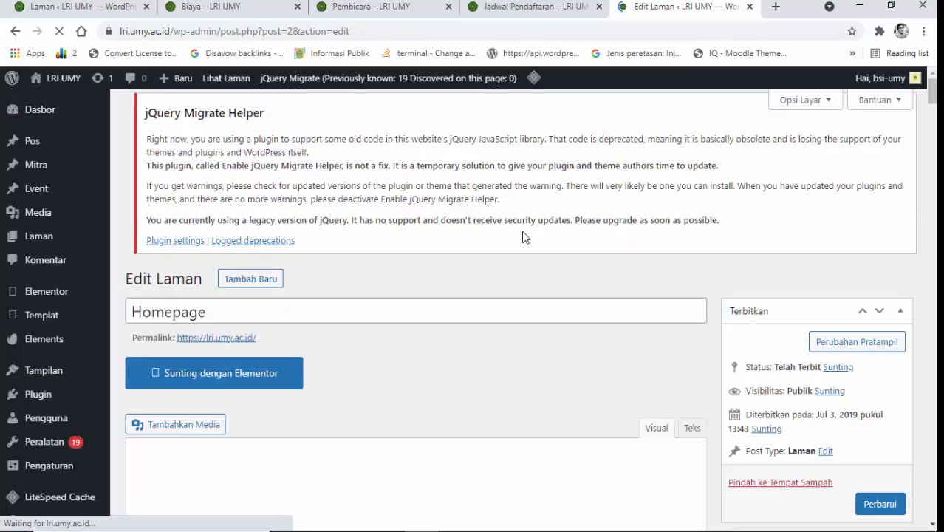
{"action": "scroll", "coordinate": [414, 283], "scroll_direction": "down", "scroll_amount": 2}
{"action": "scroll", "coordinate": [415, 285], "scroll_direction": "down", "scroll_amount": 8}
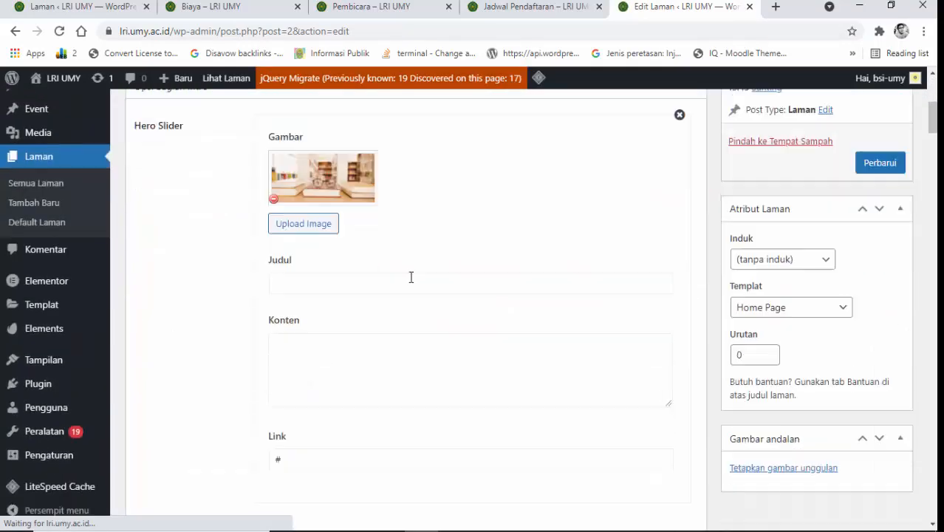
{"action": "scroll", "coordinate": [335, 258], "scroll_direction": "down", "scroll_amount": 9}
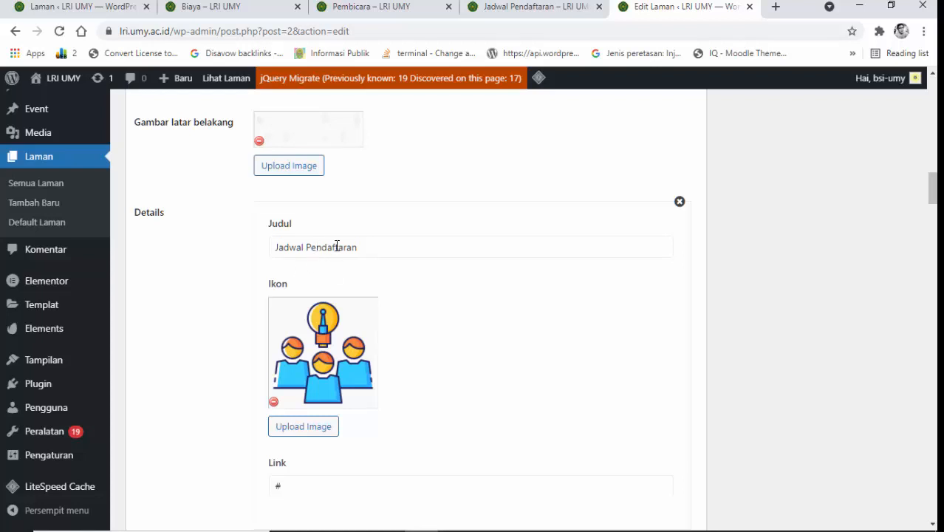
{"action": "left_click", "coordinate": [495, 4]}
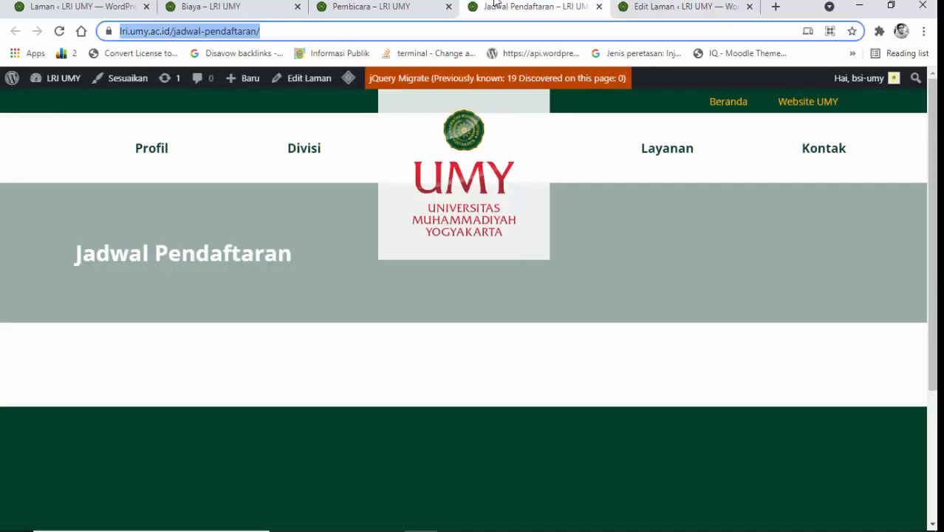
{"action": "right_click", "coordinate": [227, 37]}
{"action": "left_click", "coordinate": [261, 127]}
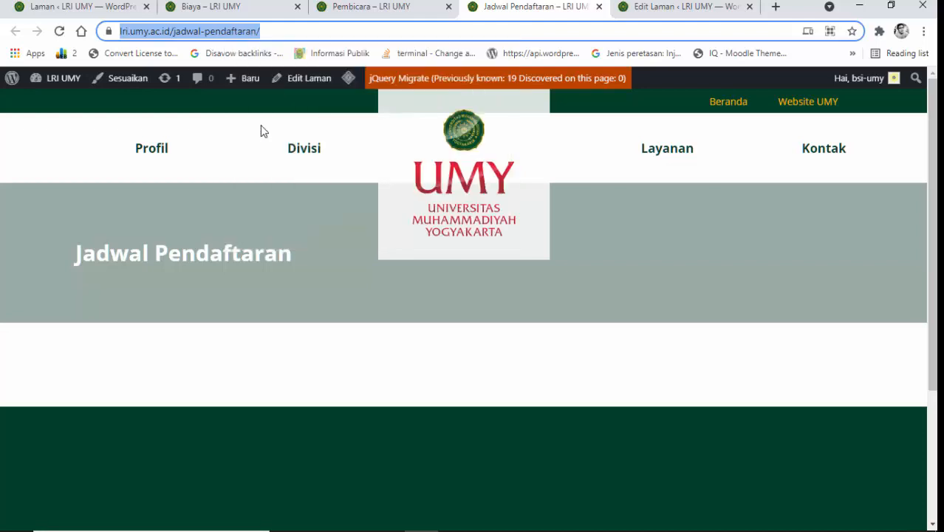
{"action": "left_click", "coordinate": [719, 4]}
{"action": "scroll", "coordinate": [363, 223], "scroll_direction": "down", "scroll_amount": 3}
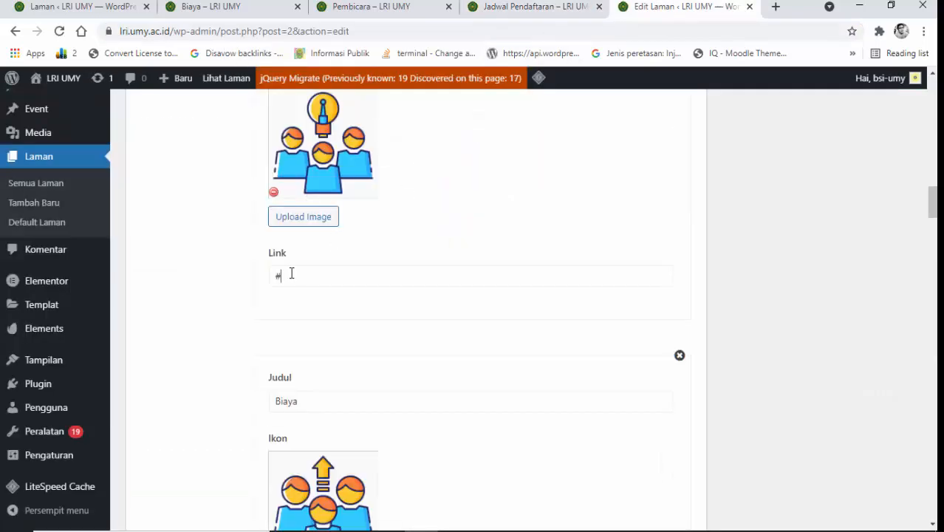
{"action": "left_click_drag", "start_coordinate": [291, 274], "coordinate": [260, 277]}
{"action": "right_click", "coordinate": [280, 281]}
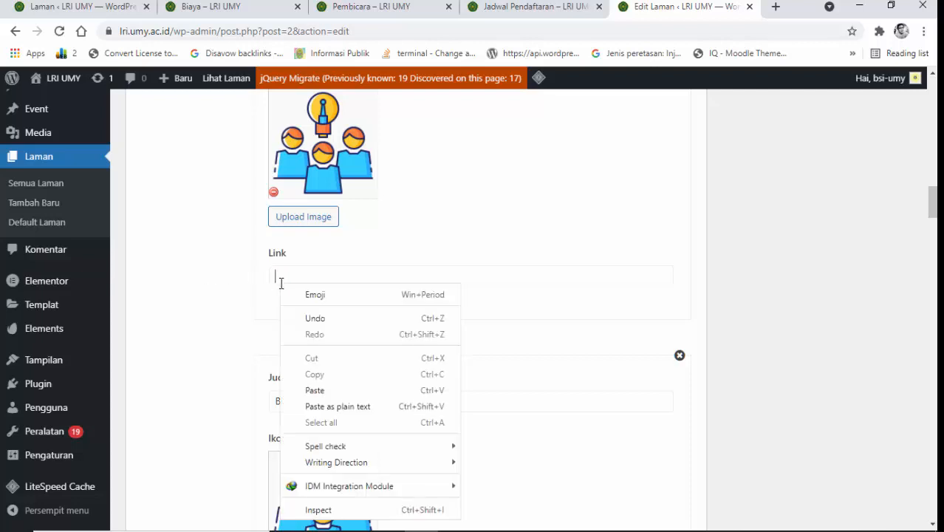
{"action": "left_click", "coordinate": [313, 388]}
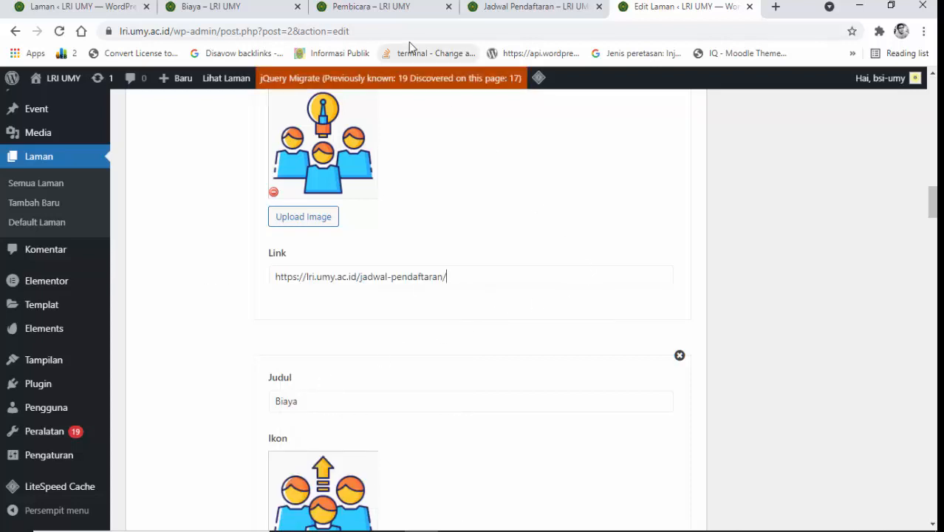
{"action": "scroll", "coordinate": [443, 249], "scroll_direction": "down", "scroll_amount": 2}
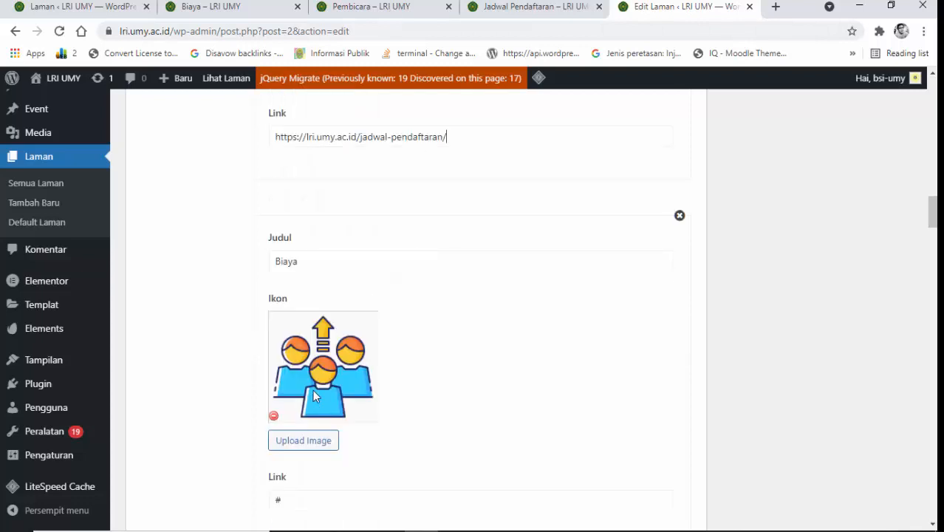
{"action": "left_click", "coordinate": [376, 6]}
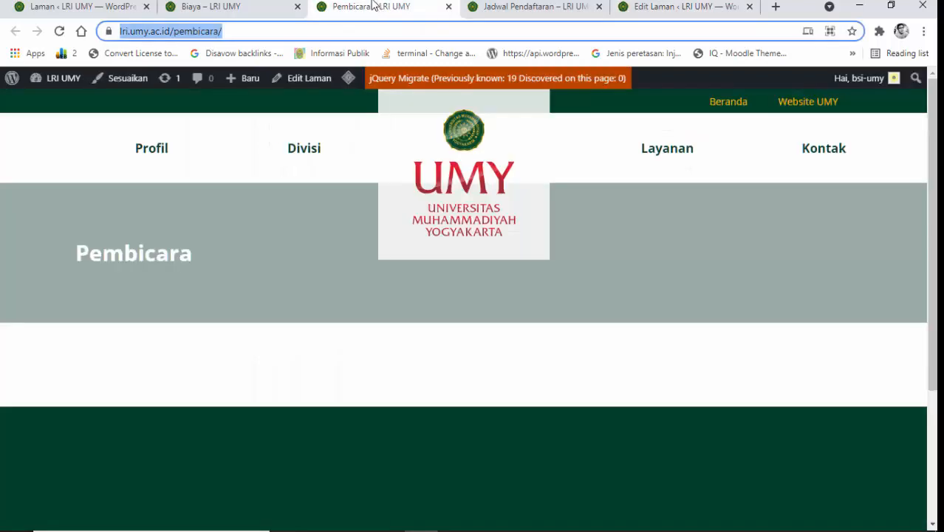
{"action": "left_click", "coordinate": [237, 5]}
{"action": "left_click_drag", "start_coordinate": [233, 31], "coordinate": [116, 24]}
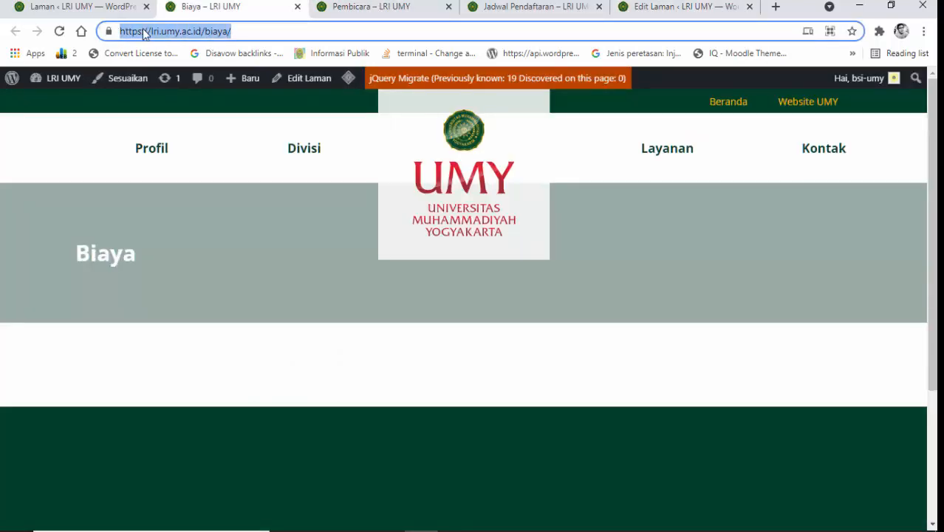
{"action": "right_click", "coordinate": [145, 34]}
{"action": "left_click", "coordinate": [179, 127]}
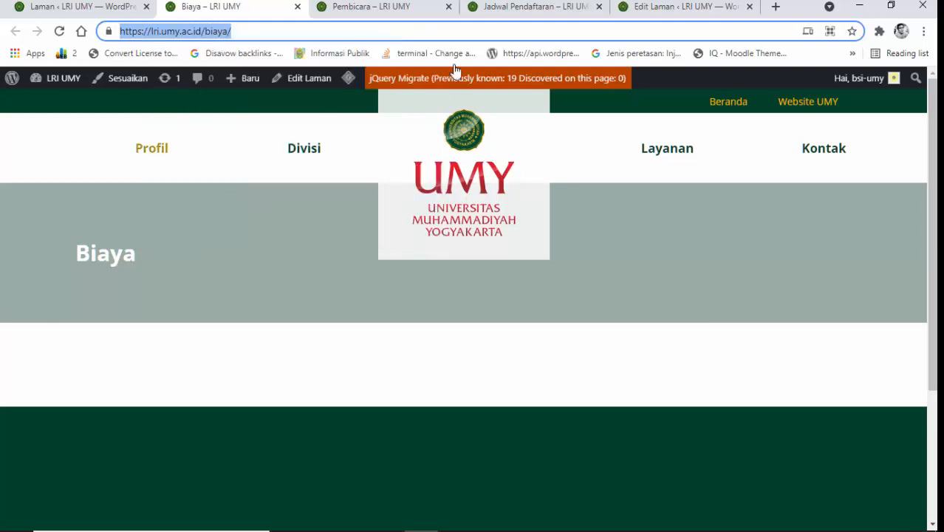
{"action": "left_click", "coordinate": [646, 10]}
{"action": "scroll", "coordinate": [390, 211], "scroll_direction": "down", "scroll_amount": 2}
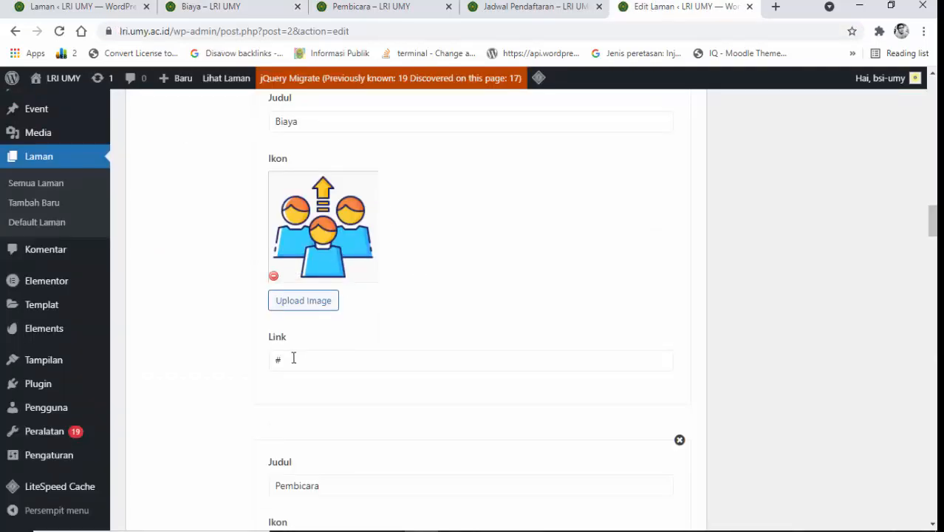
{"action": "left_click_drag", "start_coordinate": [294, 358], "coordinate": [264, 356]}
{"action": "right_click", "coordinate": [281, 358]}
{"action": "left_click", "coordinate": [318, 228]}
Copy the Pembicara page's address, lri.umy.ac.id/pembicara/, and paste it as the Pembicara item's link in place of the placeholder.
{"action": "scroll", "coordinate": [391, 220], "scroll_direction": "down", "scroll_amount": 3}
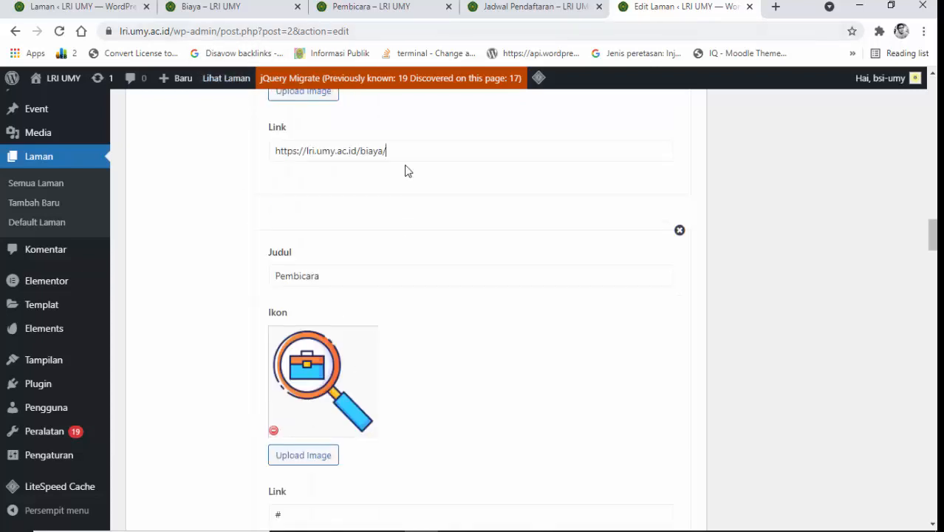
{"action": "left_click", "coordinate": [371, 6]}
{"action": "right_click", "coordinate": [208, 37]}
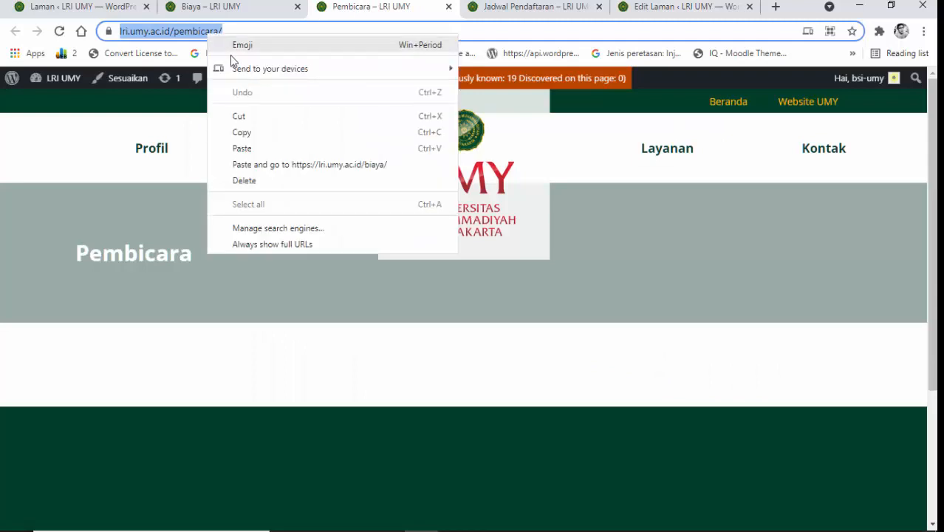
{"action": "left_click", "coordinate": [248, 133]}
{"action": "left_click", "coordinate": [660, 10]}
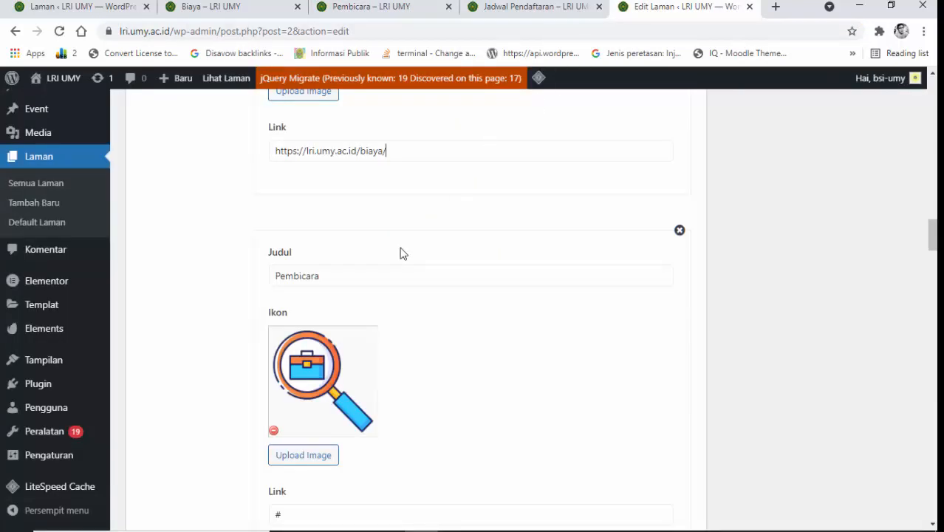
{"action": "scroll", "coordinate": [400, 252], "scroll_direction": "up", "scroll_amount": 5}
{"action": "scroll", "coordinate": [401, 252], "scroll_direction": "down", "scroll_amount": 5}
{"action": "scroll", "coordinate": [401, 257], "scroll_direction": "down", "scroll_amount": 3}
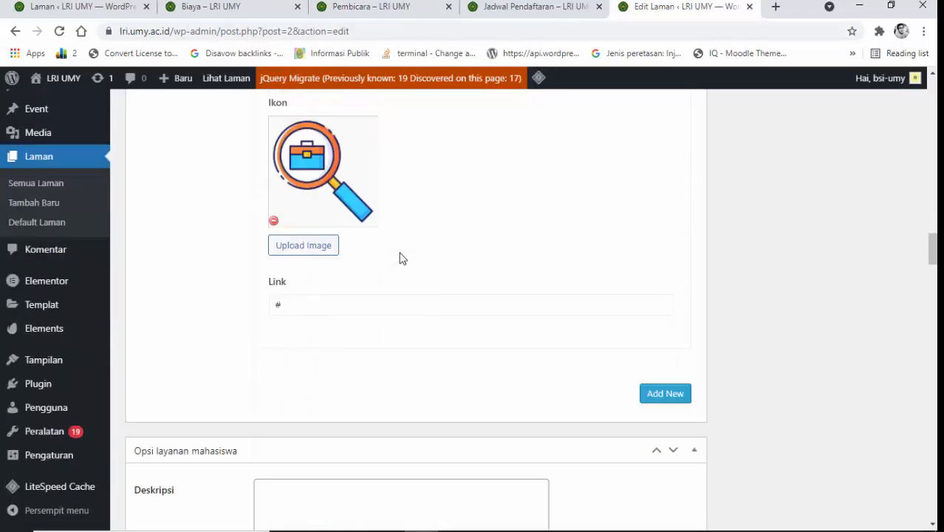
{"action": "left_click_drag", "start_coordinate": [316, 301], "coordinate": [253, 307]}
{"action": "right_click", "coordinate": [292, 305]}
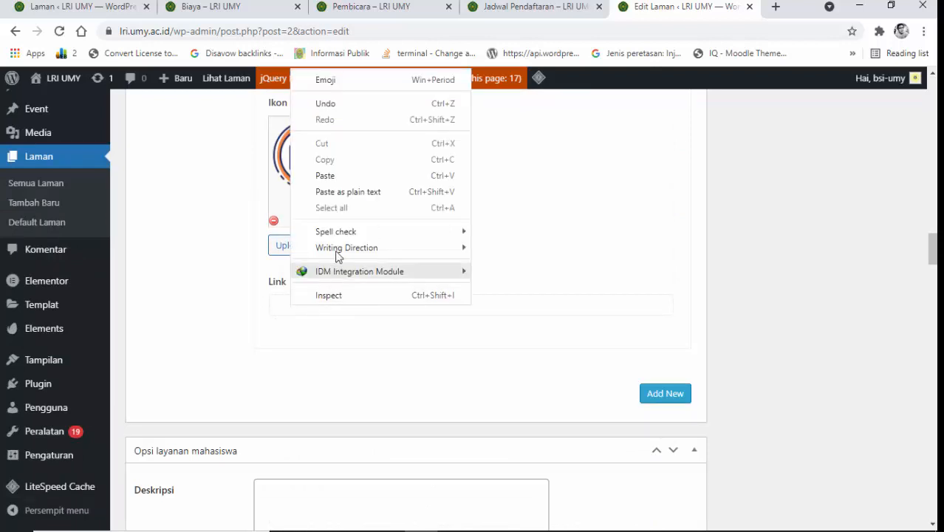
{"action": "left_click", "coordinate": [343, 178]}
Update the homepage with the new links and close the Biaya, Pembicara and Jadwal Pendaftaran browser tabs.
{"action": "scroll", "coordinate": [878, 358], "scroll_direction": "up", "scroll_amount": 15}
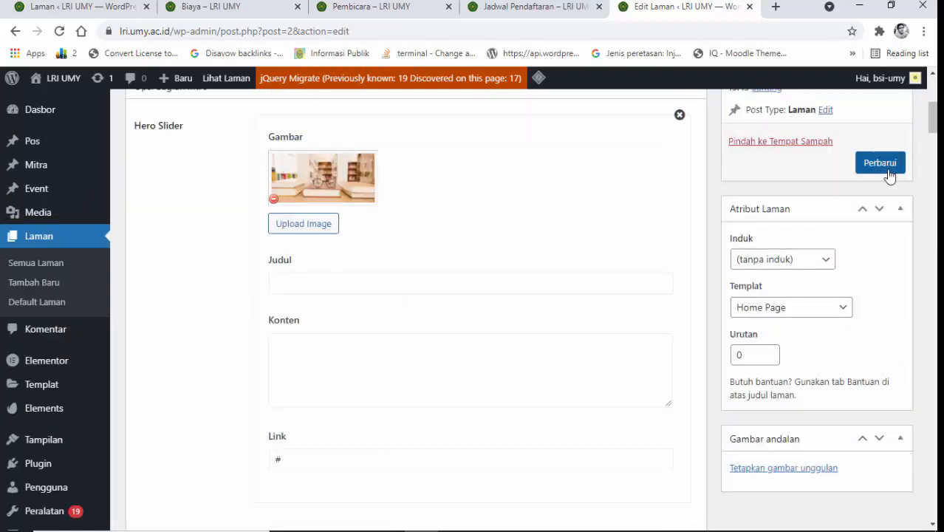
{"action": "left_click", "coordinate": [881, 163]}
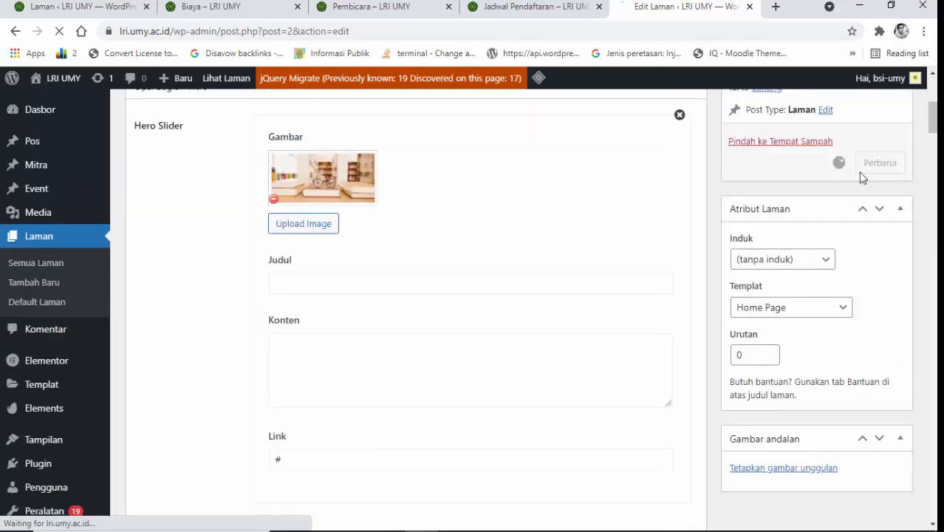
{"action": "left_click", "coordinate": [298, 6]}
{"action": "left_click", "coordinate": [298, 7]}
{"action": "left_click", "coordinate": [298, 7]}
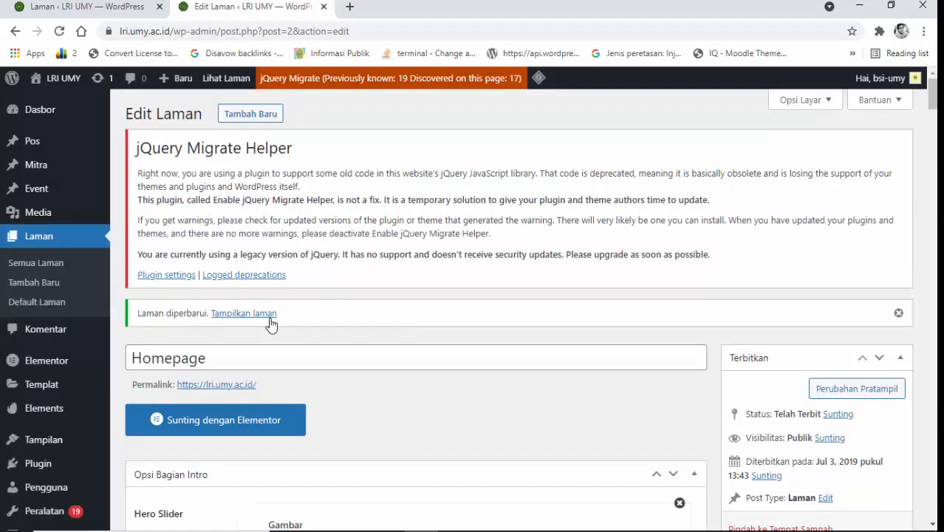
Visit the live site, test the Jadwal Pendaftaran item under About Conference, check the opened page's address and return to the homepage.
{"action": "mouse_move", "coordinate": [63, 94]}
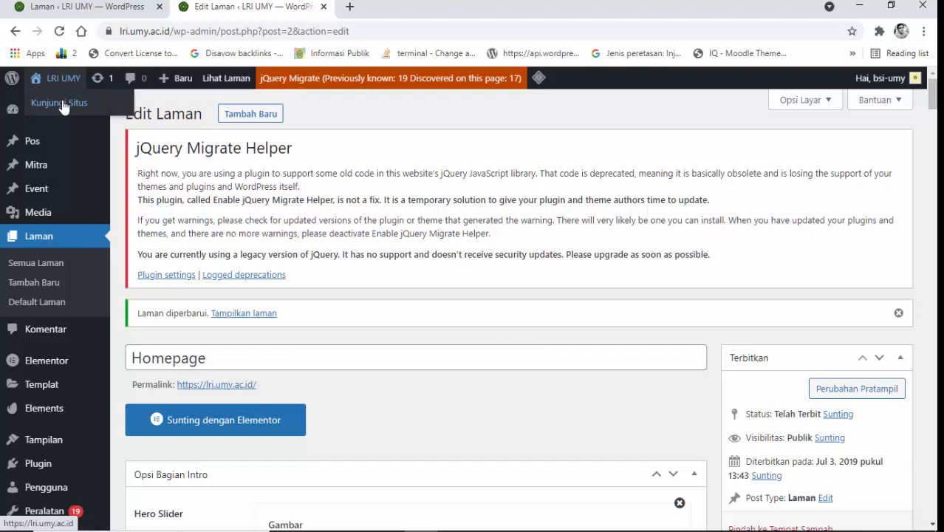
{"action": "left_click", "coordinate": [64, 105]}
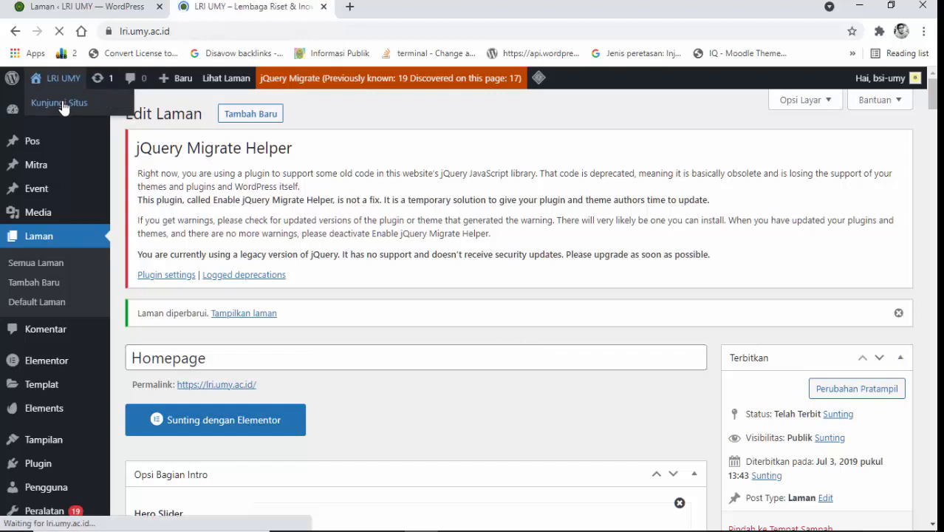
{"action": "scroll", "coordinate": [453, 343], "scroll_direction": "down", "scroll_amount": 9}
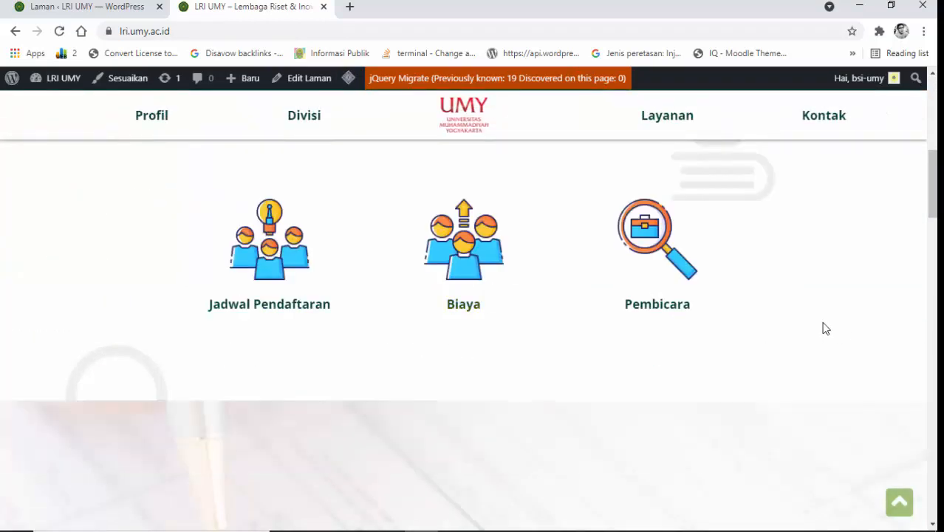
{"action": "scroll", "coordinate": [449, 438], "scroll_direction": "up", "scroll_amount": 1}
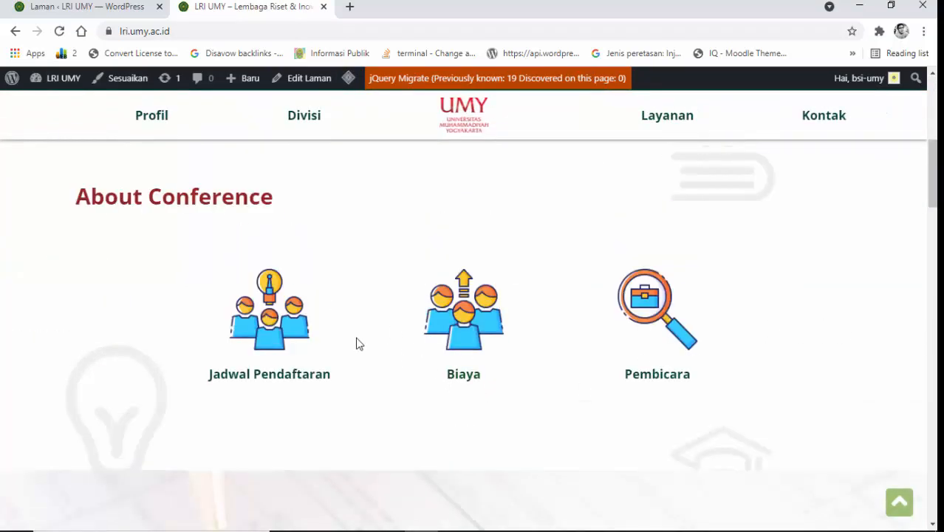
{"action": "left_click", "coordinate": [272, 306]}
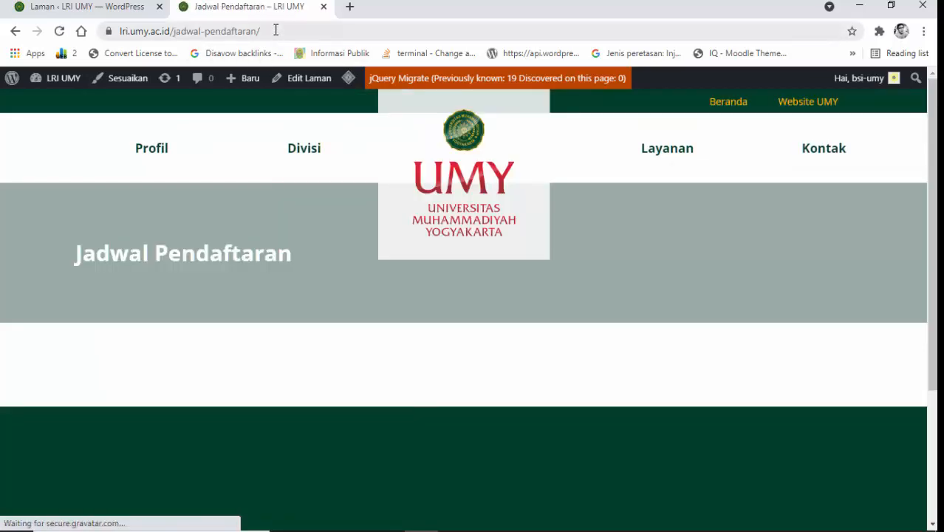
{"action": "left_click_drag", "start_coordinate": [279, 29], "coordinate": [310, 35]}
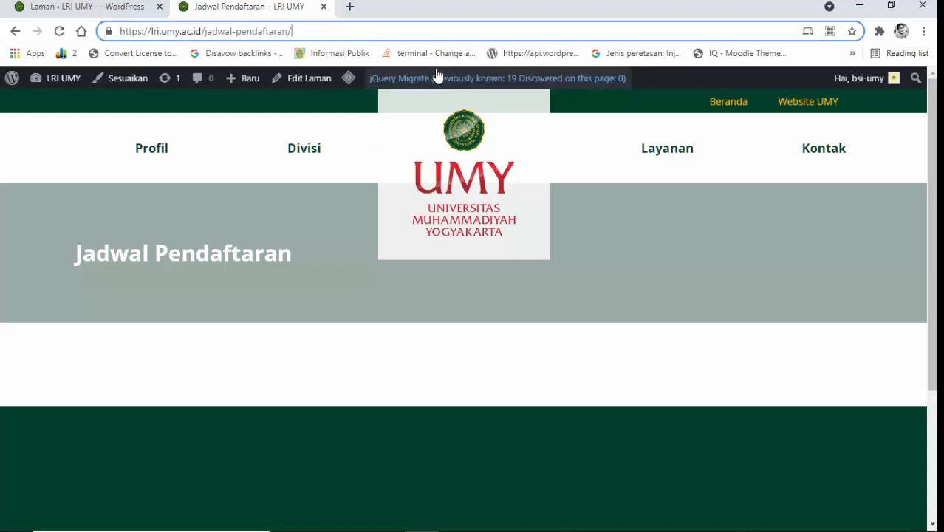
{"action": "left_click", "coordinate": [468, 135]}
Reload the list of all pages and look over the Biaya, Pembicara and Jadwal Pendaftaran entries.
{"action": "left_click", "coordinate": [114, 5]}
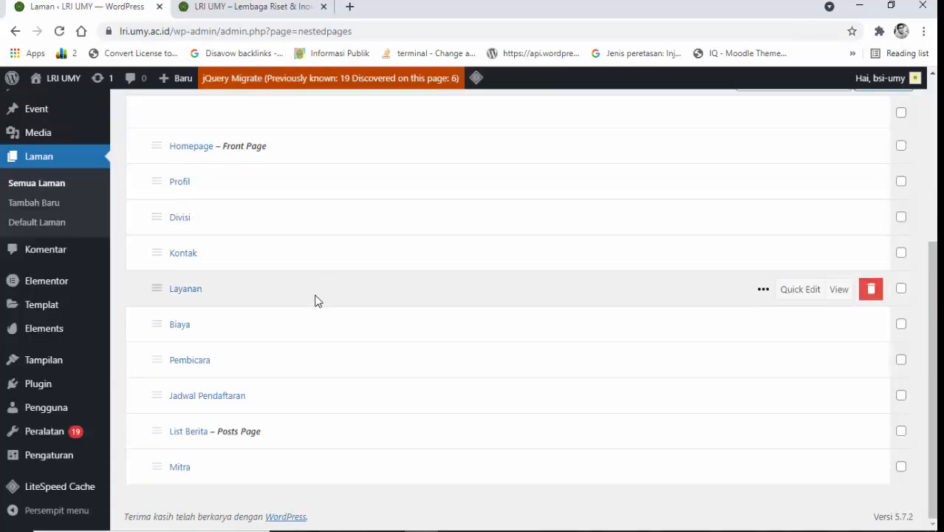
{"action": "scroll", "coordinate": [241, 254], "scroll_direction": "up", "scroll_amount": 4}
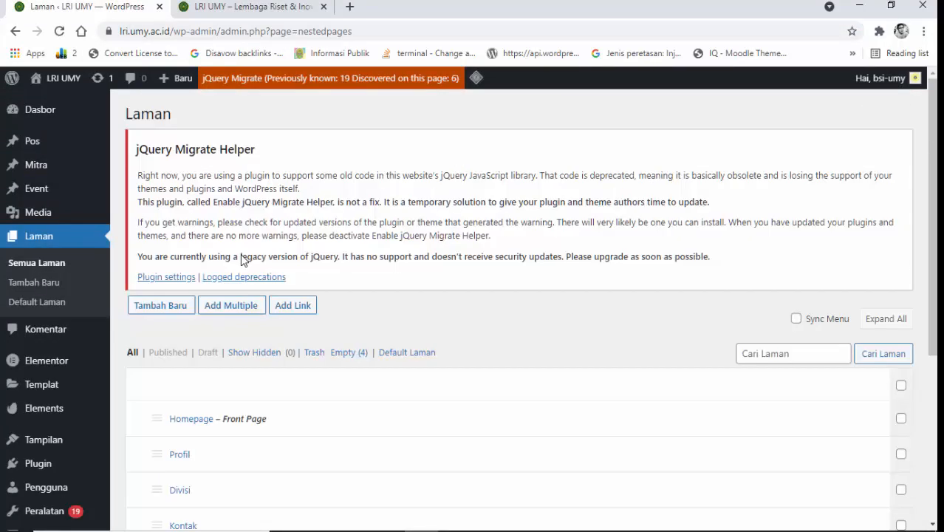
{"action": "left_click", "coordinate": [64, 264]}
{"action": "scroll", "coordinate": [208, 300], "scroll_direction": "down", "scroll_amount": 4}
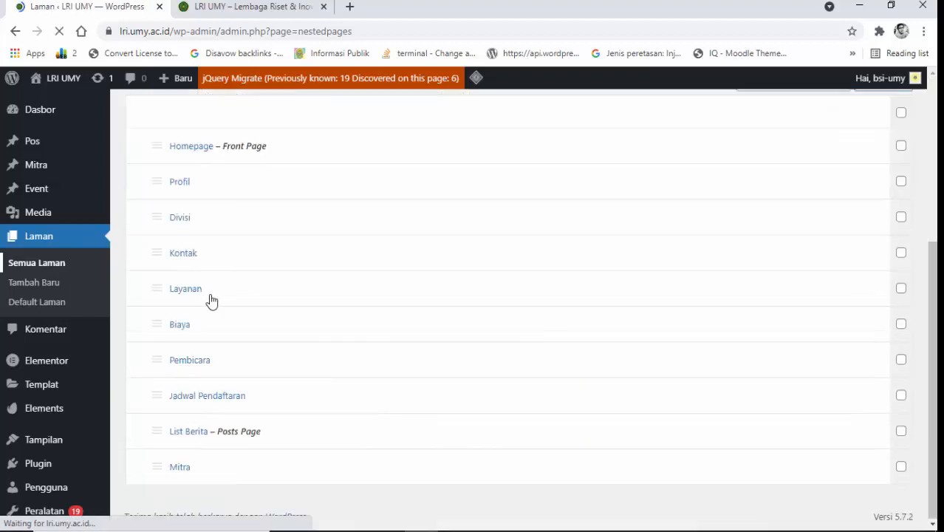
{"action": "scroll", "coordinate": [218, 421], "scroll_direction": "down", "scroll_amount": 4}
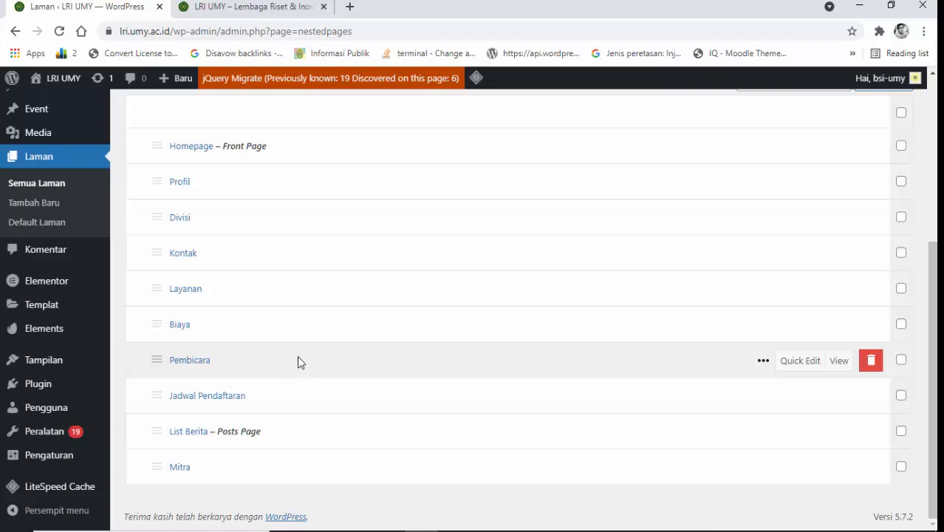
Switch back to the live LRI UMY homepage and look over its sections from the slider down.
{"action": "left_click", "coordinate": [251, 7]}
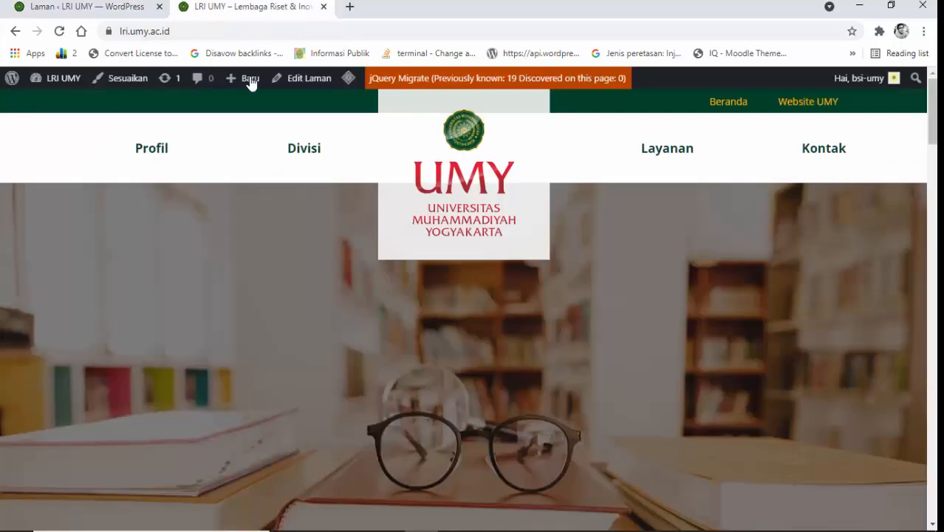
{"action": "scroll", "coordinate": [333, 247], "scroll_direction": "down", "scroll_amount": 6}
{"action": "scroll", "coordinate": [334, 247], "scroll_direction": "up", "scroll_amount": 7}
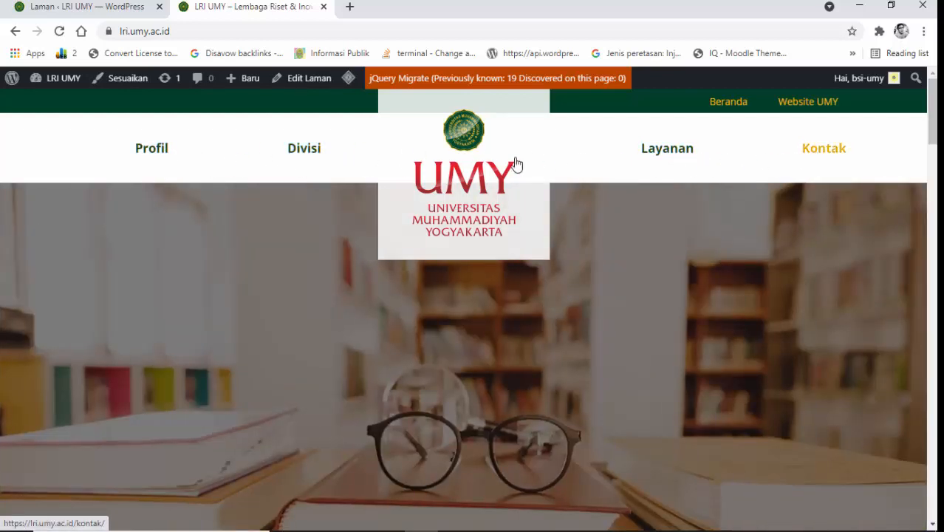
Look over the live homepage from its header navigation and slider down to the About Conference items.
{"action": "scroll", "coordinate": [715, 196], "scroll_direction": "down", "scroll_amount": 3}
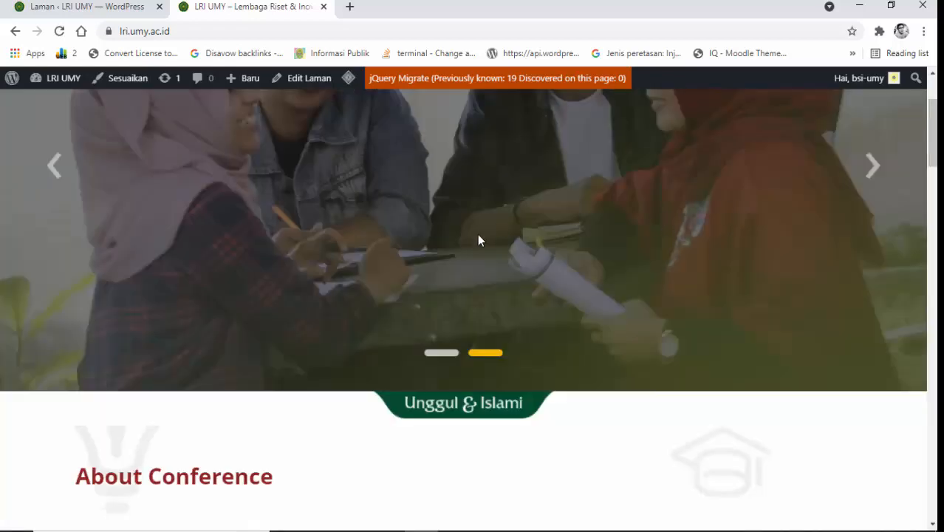
{"action": "scroll", "coordinate": [466, 247], "scroll_direction": "up", "scroll_amount": 2}
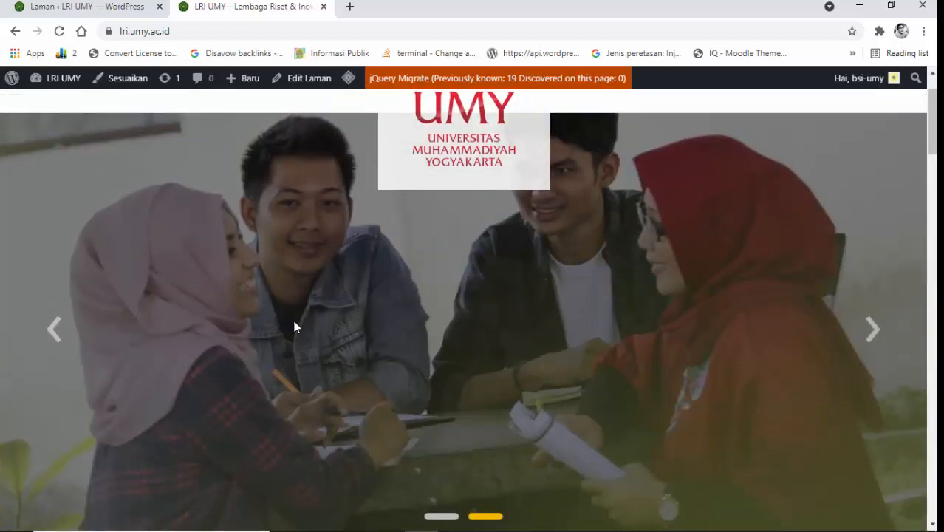
{"action": "scroll", "coordinate": [394, 302], "scroll_direction": "down", "scroll_amount": 5}
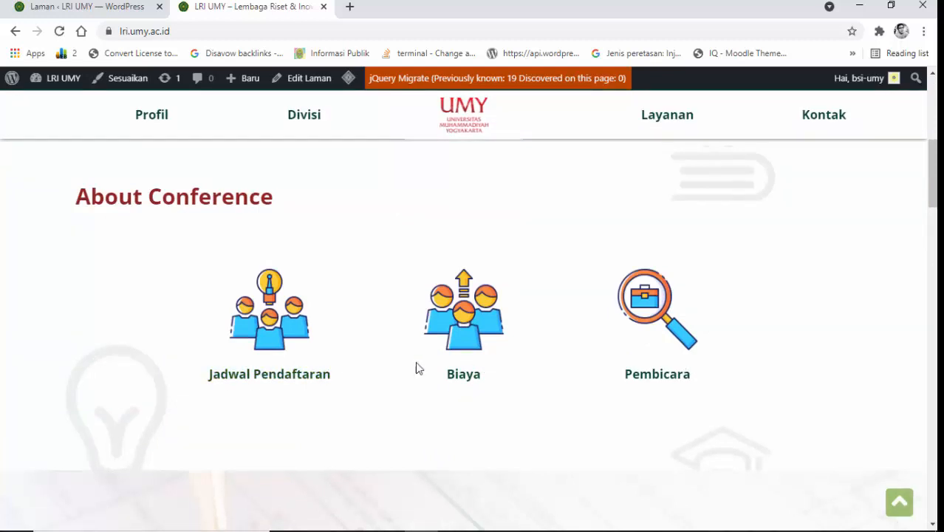
{"action": "scroll", "coordinate": [334, 312], "scroll_direction": "up", "scroll_amount": 5}
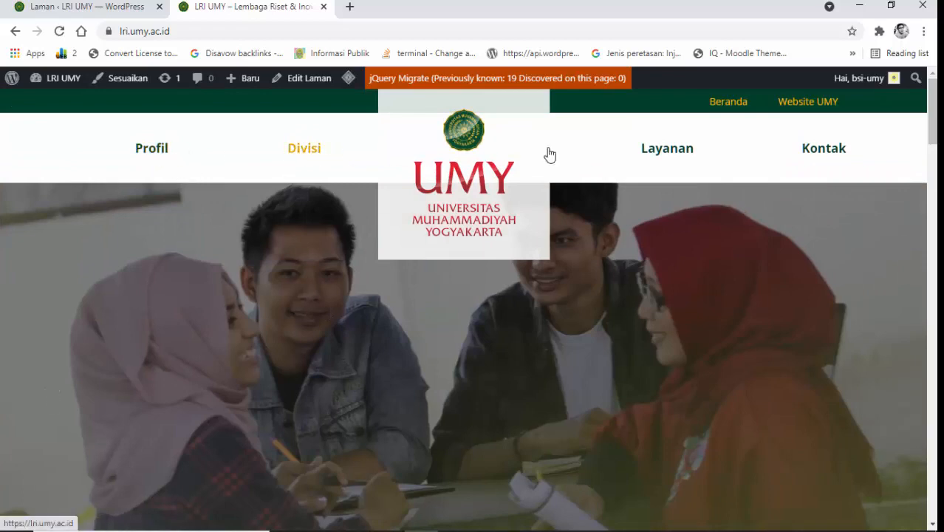
{"action": "scroll", "coordinate": [506, 282], "scroll_direction": "down", "scroll_amount": 5}
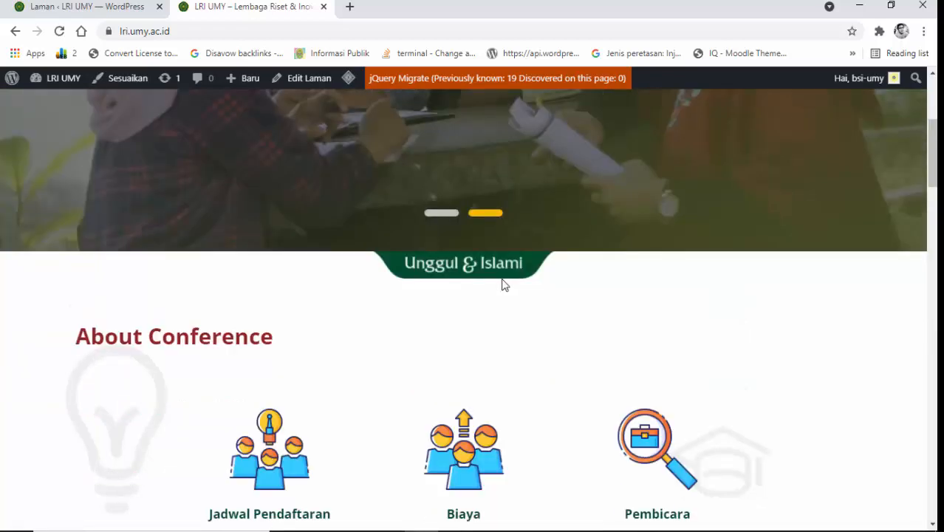
{"action": "scroll", "coordinate": [504, 282], "scroll_direction": "down", "scroll_amount": 1}
{"action": "scroll", "coordinate": [508, 318], "scroll_direction": "up", "scroll_amount": 5}
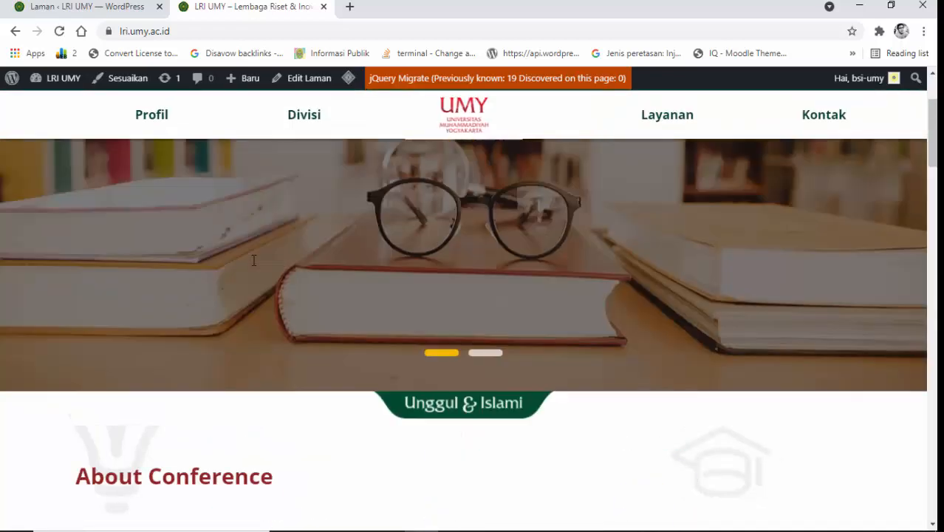
{"action": "scroll", "coordinate": [497, 320], "scroll_direction": "down", "scroll_amount": 6}
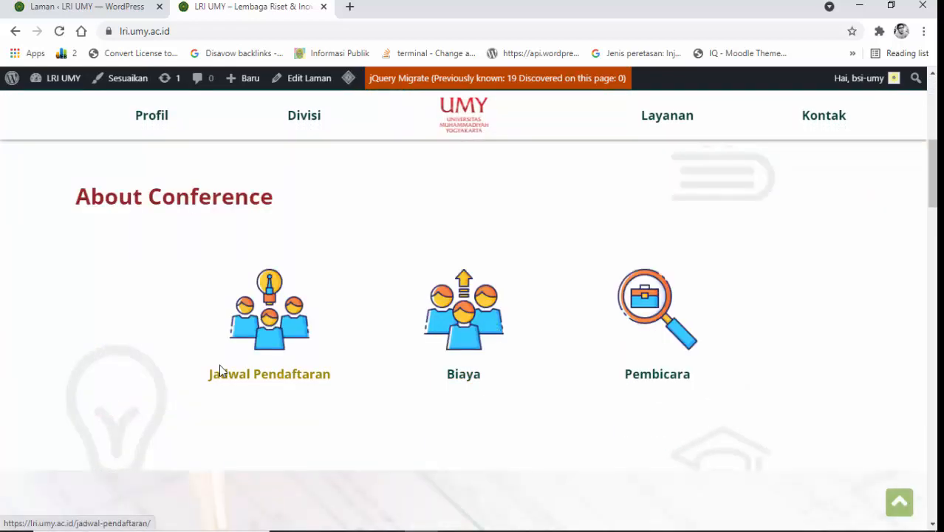
{"action": "scroll", "coordinate": [644, 330], "scroll_direction": "up", "scroll_amount": 5}
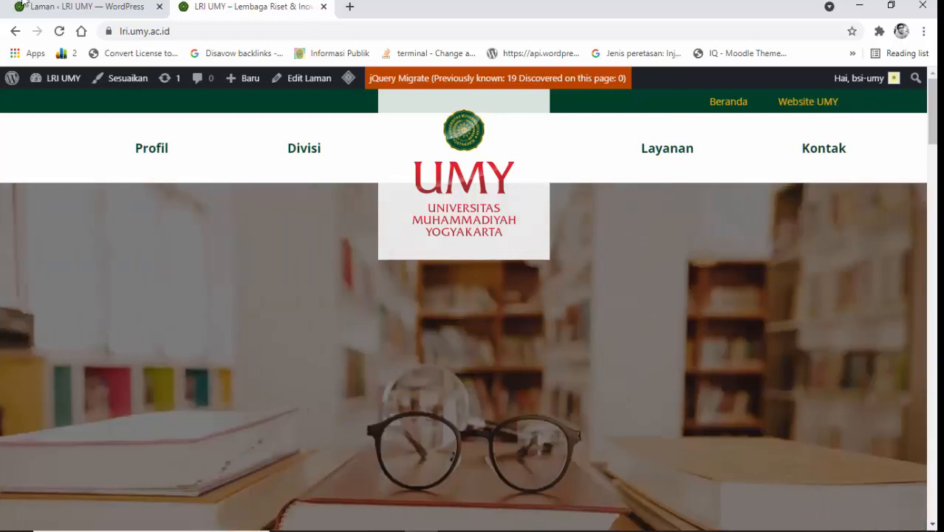
Return to the WordPress admin and start a new page, checking the live homepage's header while it loads.
{"action": "left_click", "coordinate": [87, 6]}
{"action": "scroll", "coordinate": [52, 213], "scroll_direction": "up", "scroll_amount": 4}
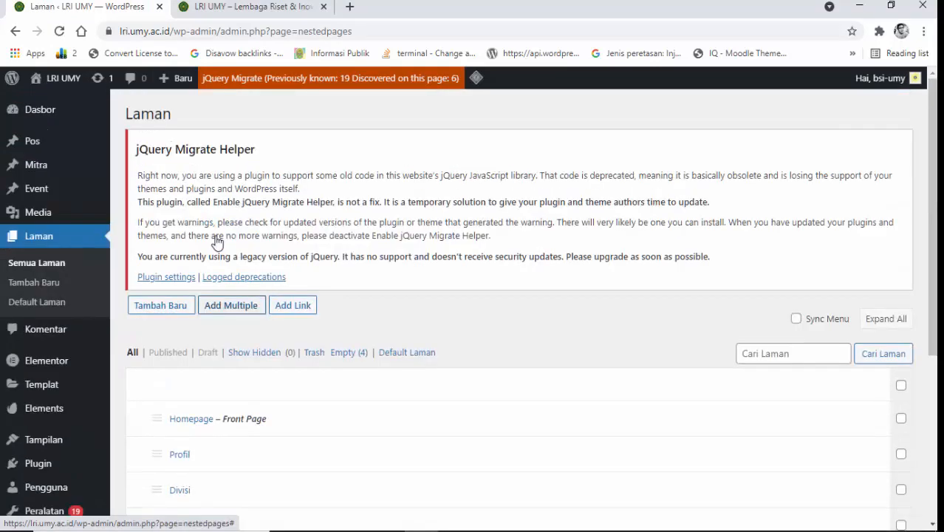
{"action": "left_click", "coordinate": [45, 284]}
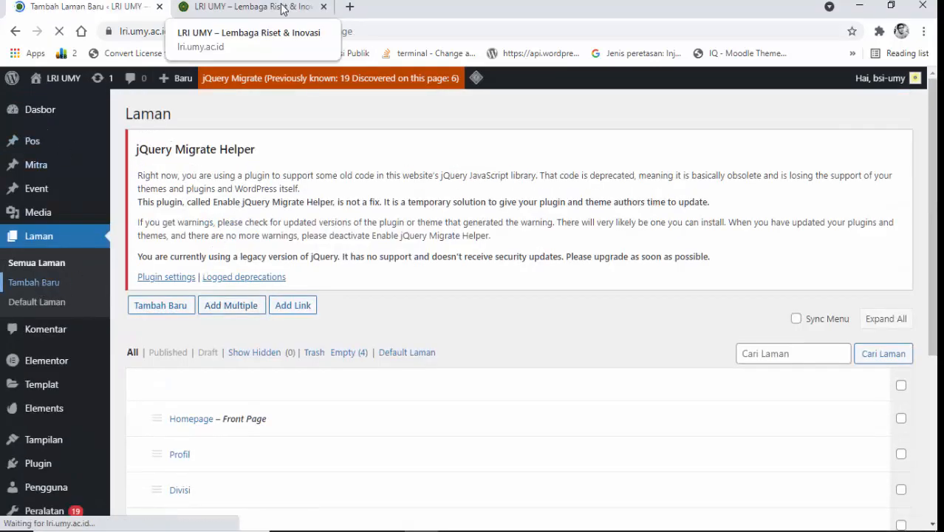
{"action": "left_click", "coordinate": [279, 9]}
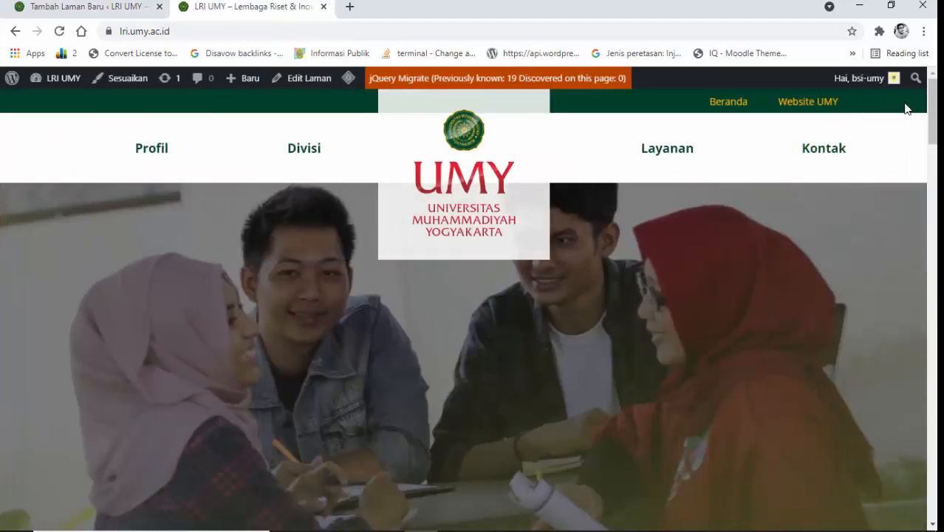
{"action": "left_click", "coordinate": [87, 6]}
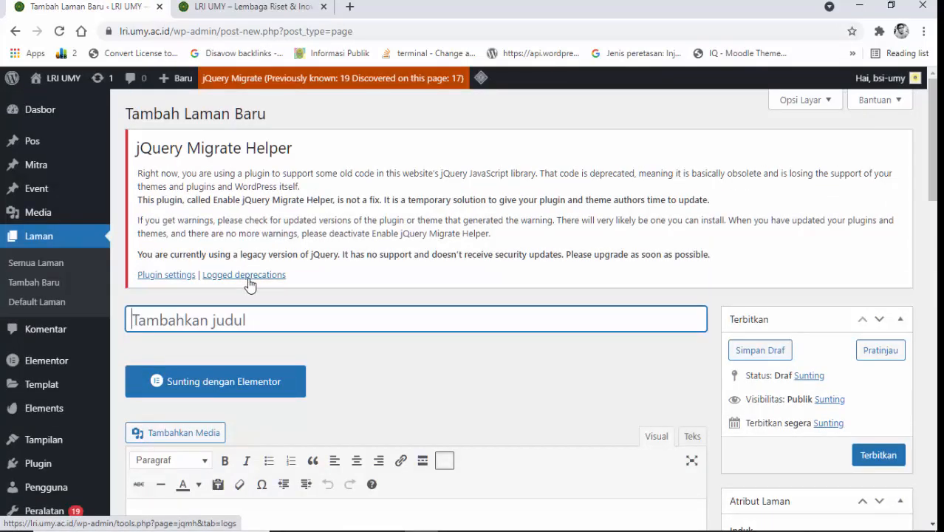
Title the new page Info Beasiswa and publish it.
{"action": "type", "text": "We"}
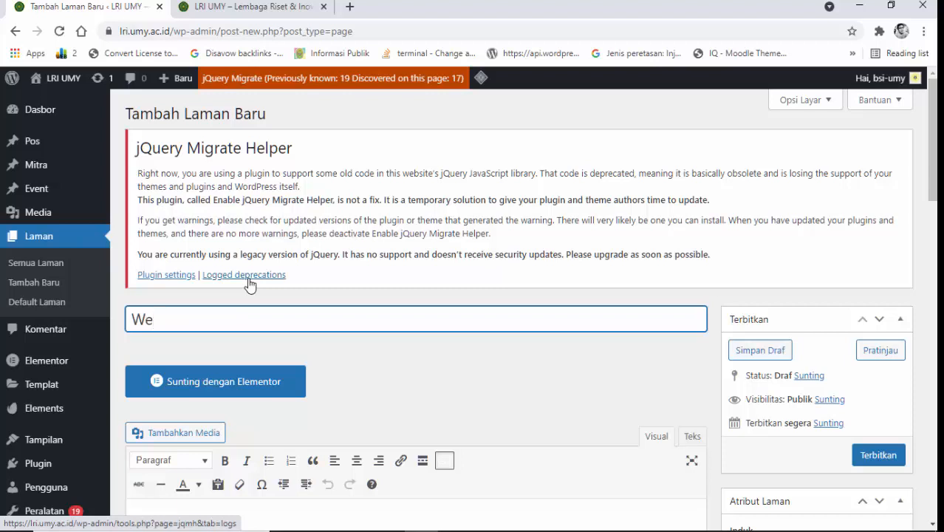
{"action": "key", "text": "BackSpace"}
{"action": "key", "text": "BackSpace"}
{"action": "type", "text": "Info Beasiswa"}
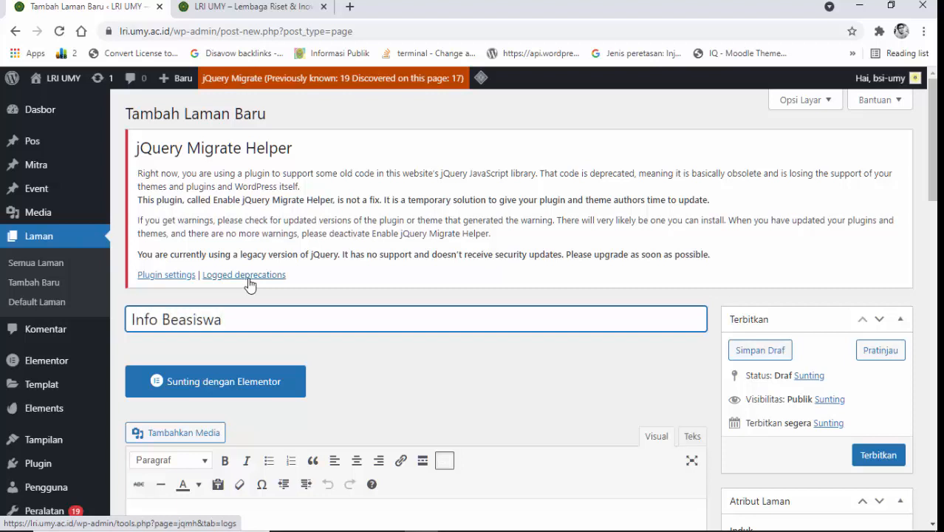
{"action": "scroll", "coordinate": [793, 379], "scroll_direction": "down", "scroll_amount": 1}
{"action": "left_click", "coordinate": [877, 387]}
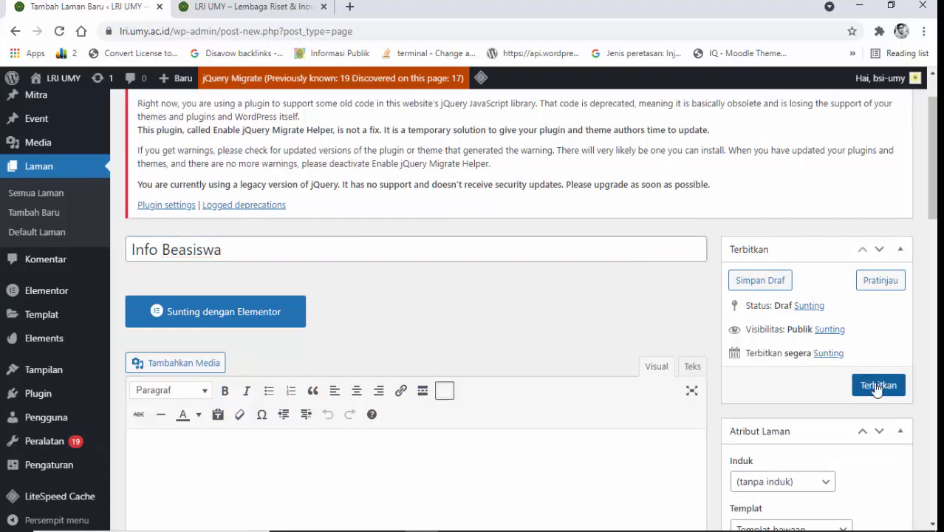
{"action": "left_click", "coordinate": [877, 388]}
Glance at the live homepage's header, then open the site's menu editor and load Top Right Menu (Top Left Menu) for editing.
{"action": "left_click", "coordinate": [288, 7]}
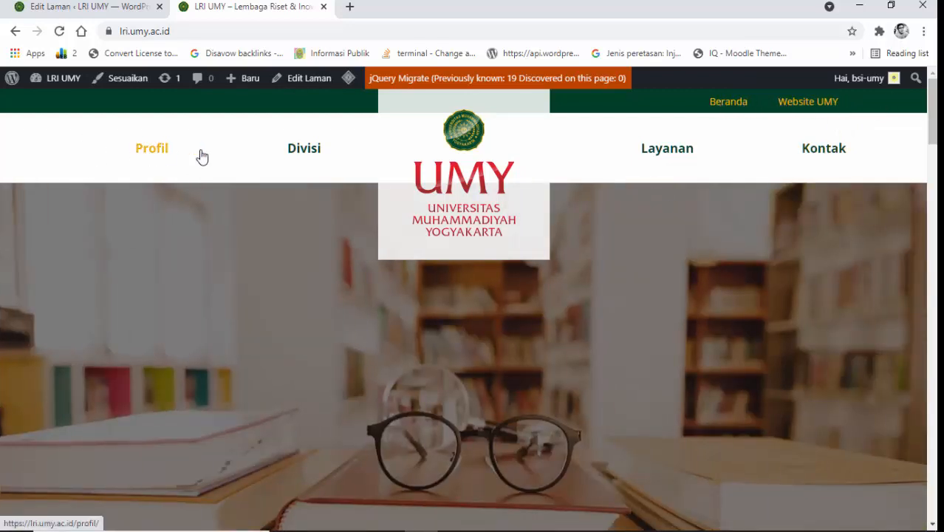
{"action": "left_click", "coordinate": [59, 6]}
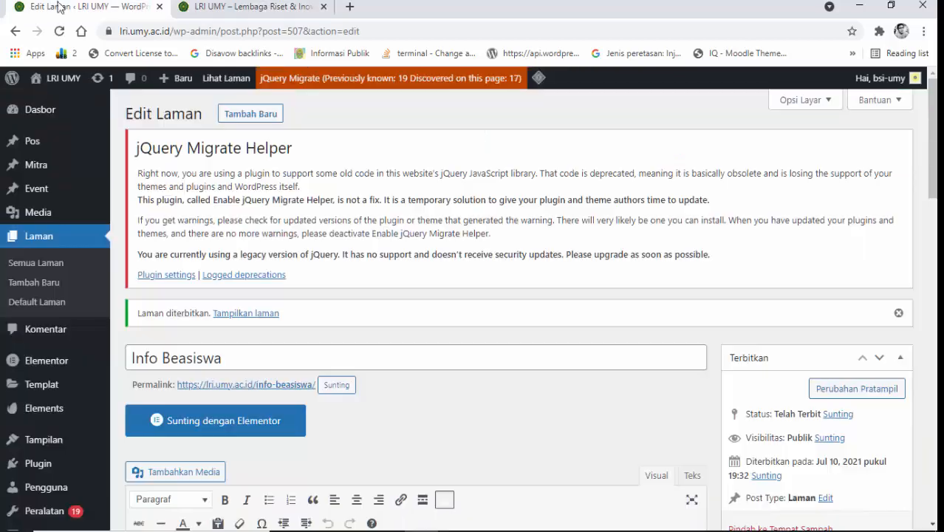
{"action": "scroll", "coordinate": [161, 296], "scroll_direction": "down", "scroll_amount": 1}
{"action": "mouse_move", "coordinate": [88, 365]}
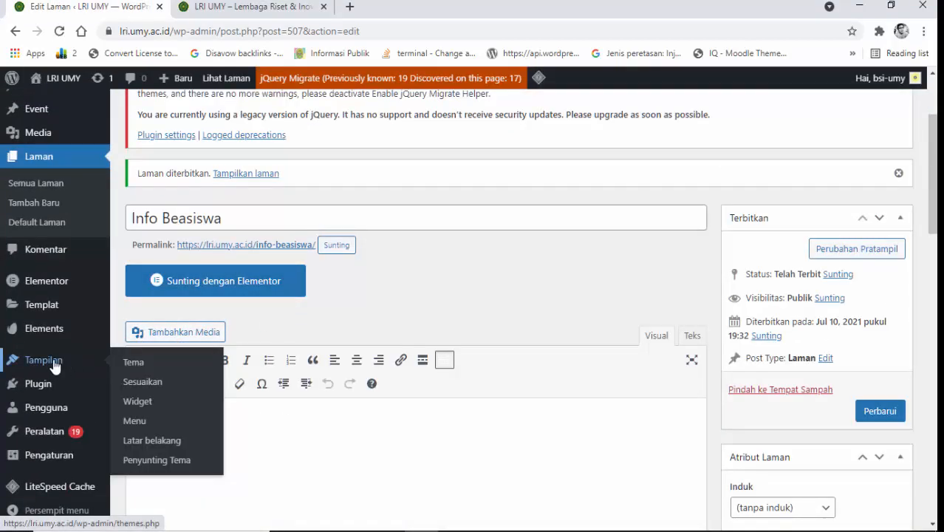
{"action": "left_click", "coordinate": [130, 422]}
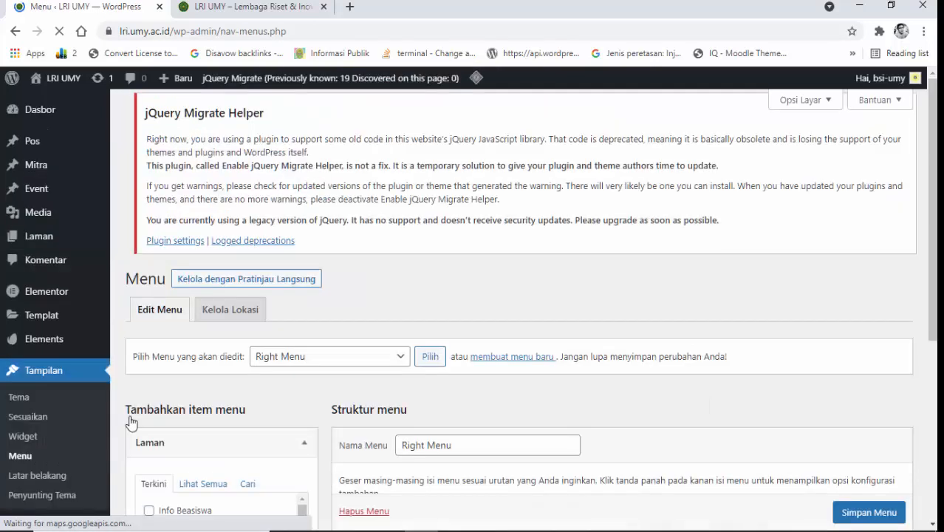
{"action": "scroll", "coordinate": [317, 228], "scroll_direction": "down", "scroll_amount": 2}
{"action": "left_click", "coordinate": [323, 231]}
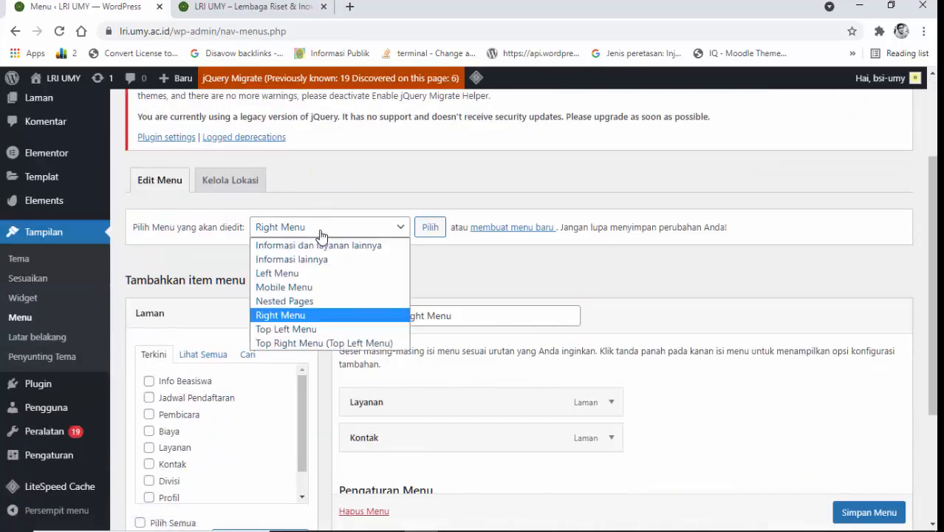
{"action": "left_click", "coordinate": [292, 344]}
{"action": "left_click", "coordinate": [429, 229]}
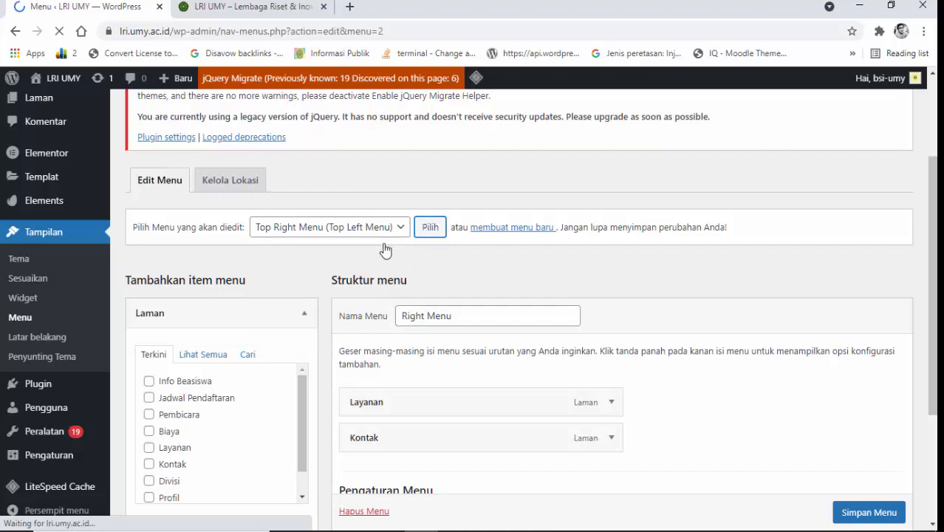
Add the Info Beasiswa page as an item of the Top Right Menu.
{"action": "scroll", "coordinate": [349, 243], "scroll_direction": "down", "scroll_amount": 4}
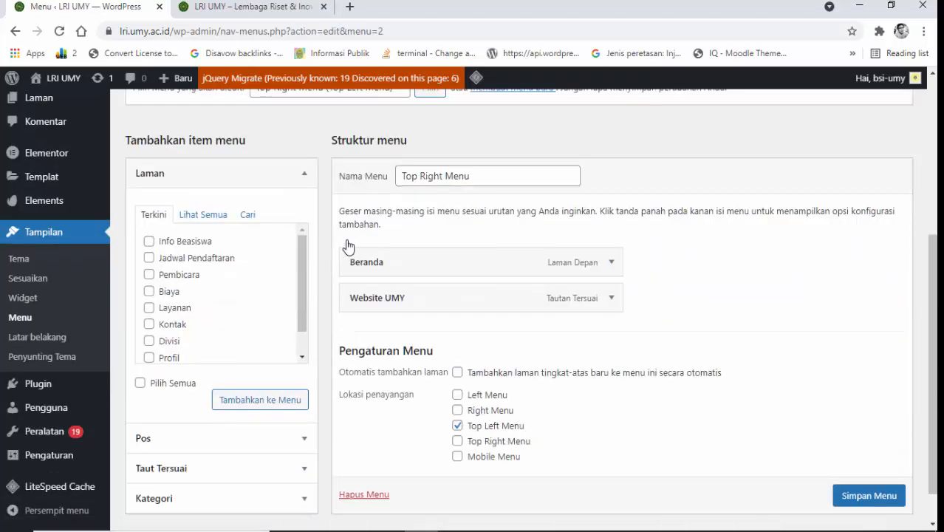
{"action": "scroll", "coordinate": [344, 248], "scroll_direction": "up", "scroll_amount": 1}
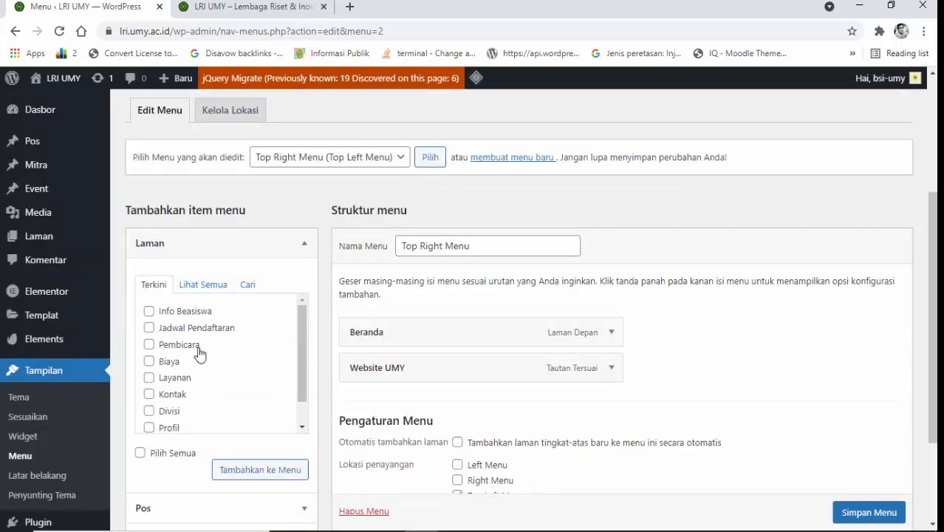
{"action": "left_click", "coordinate": [149, 312]}
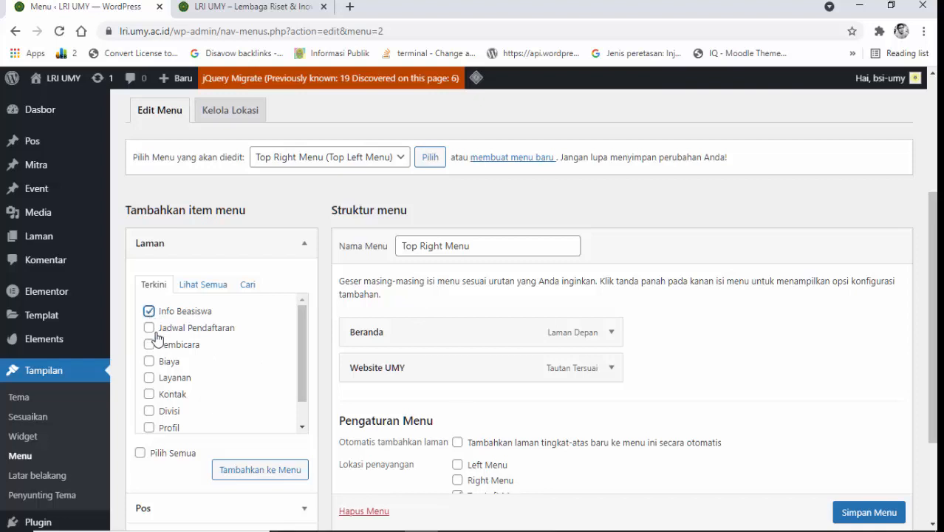
{"action": "left_click", "coordinate": [251, 472]}
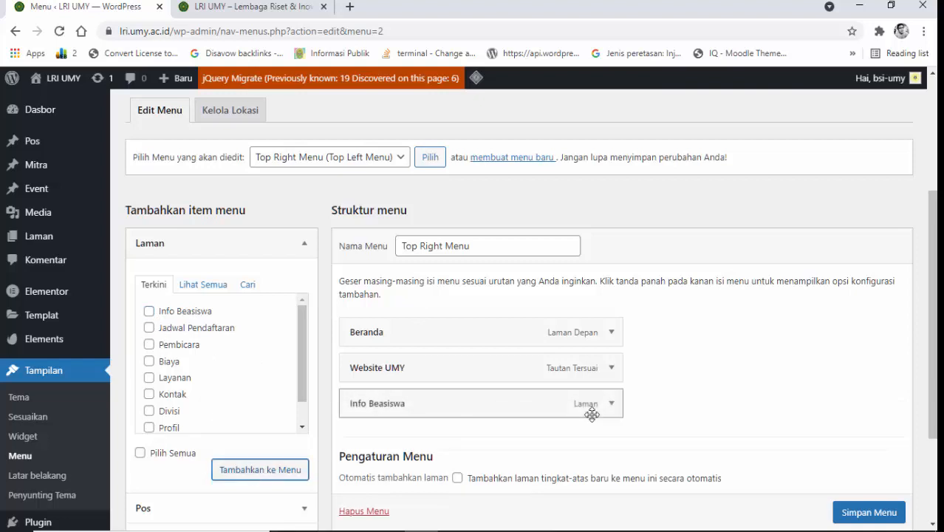
{"action": "scroll", "coordinate": [614, 425], "scroll_direction": "down", "scroll_amount": 1}
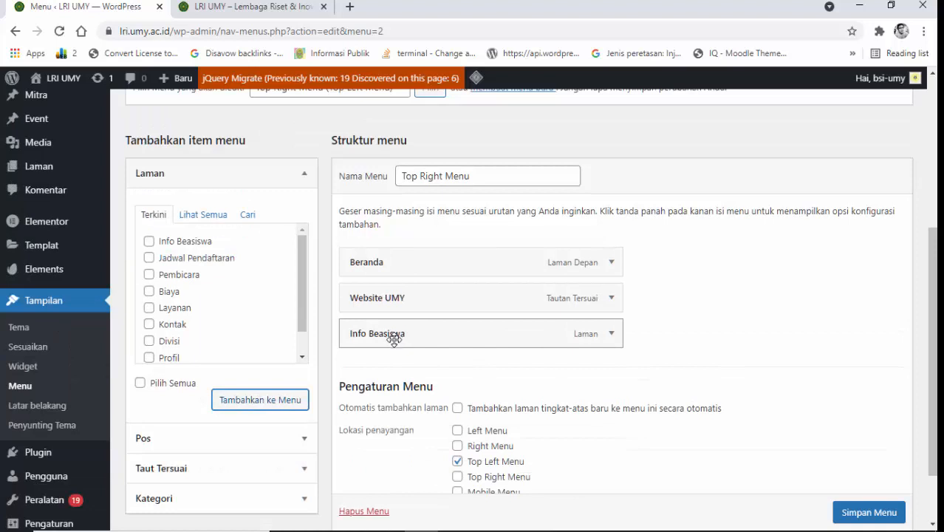
Move the Info Beasiswa item between Beranda and Website UMY in the menu structure and save the menu.
{"action": "mouse_move", "coordinate": [394, 339]}
{"action": "left_mouse_down"}
{"action": "mouse_move", "coordinate": [381, 288]}
{"action": "mouse_move", "coordinate": [427, 369]}
{"action": "mouse_move", "coordinate": [390, 341]}
{"action": "left_mouse_up"}
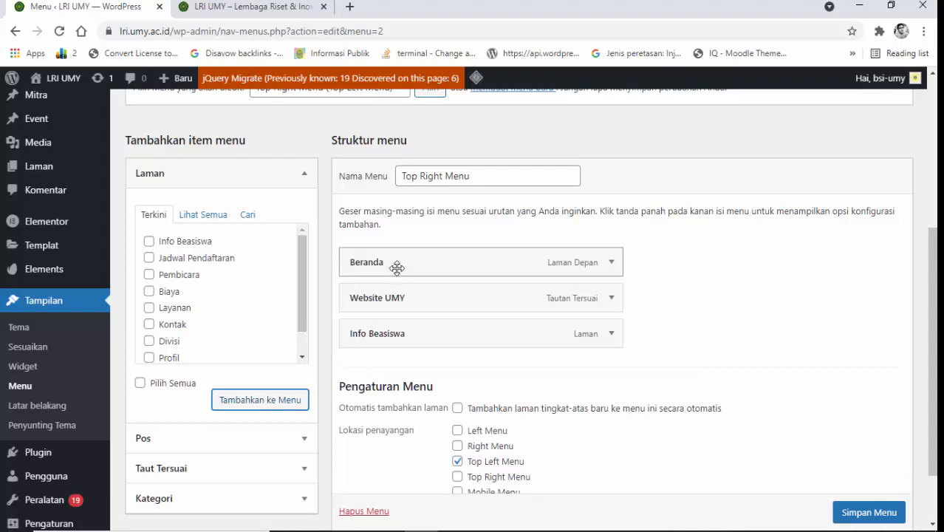
{"action": "left_click_drag", "start_coordinate": [422, 269], "coordinate": [396, 264]}
{"action": "left_click", "coordinate": [262, 6]}
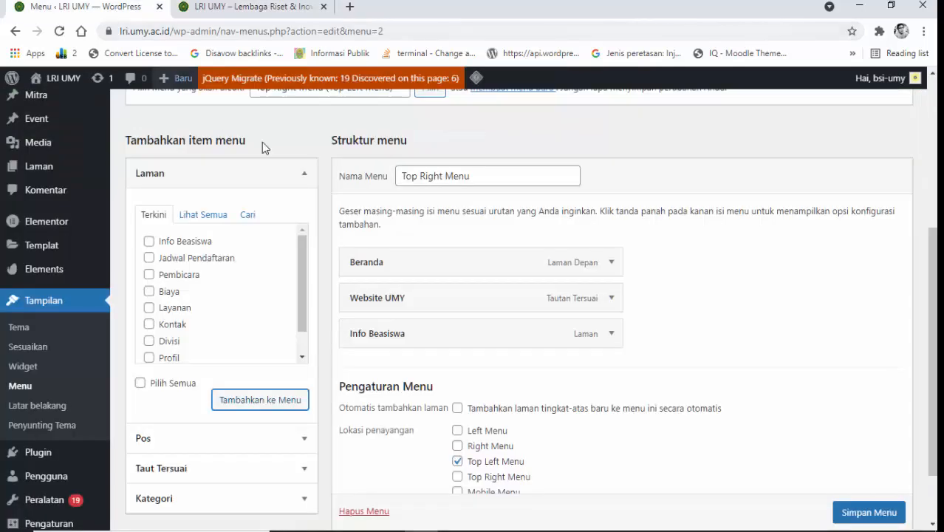
{"action": "left_click", "coordinate": [119, 10]}
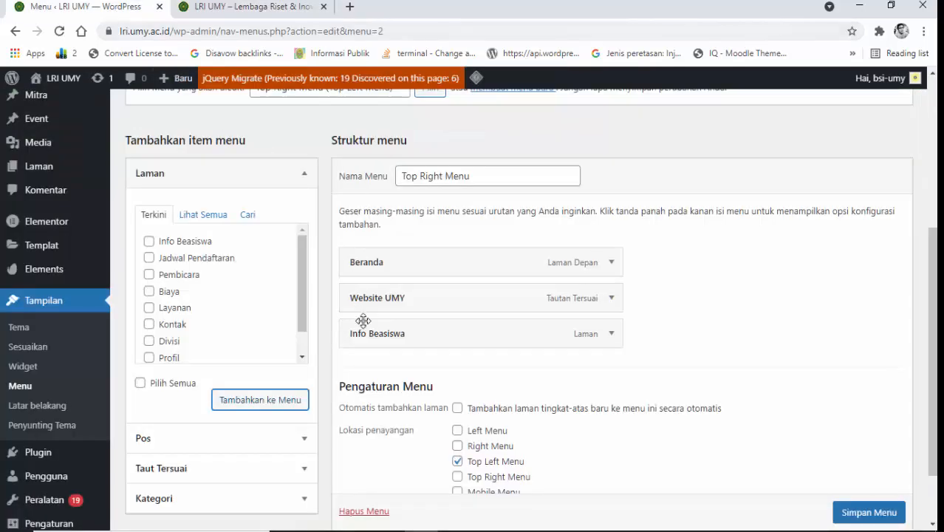
{"action": "left_click_drag", "start_coordinate": [384, 343], "coordinate": [383, 309]}
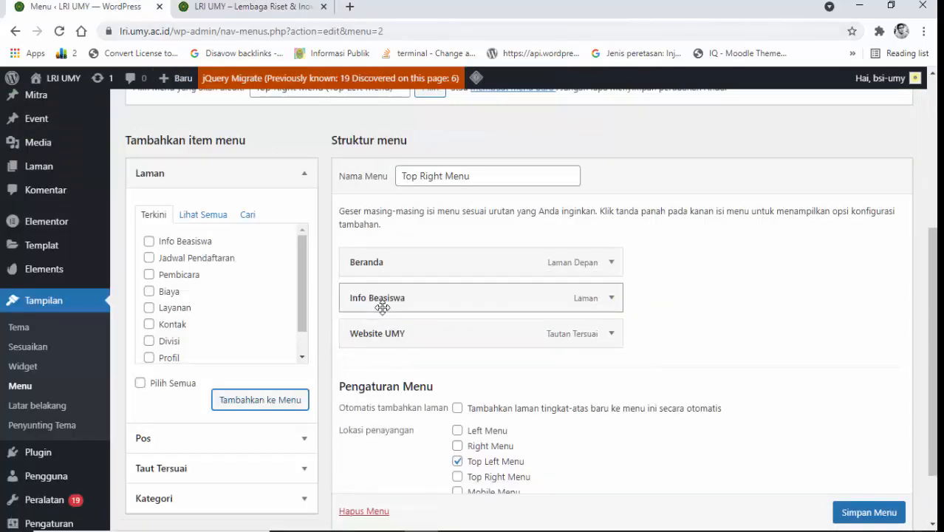
{"action": "left_click", "coordinate": [855, 514]}
{"action": "scroll", "coordinate": [857, 516], "scroll_direction": "down", "scroll_amount": 1}
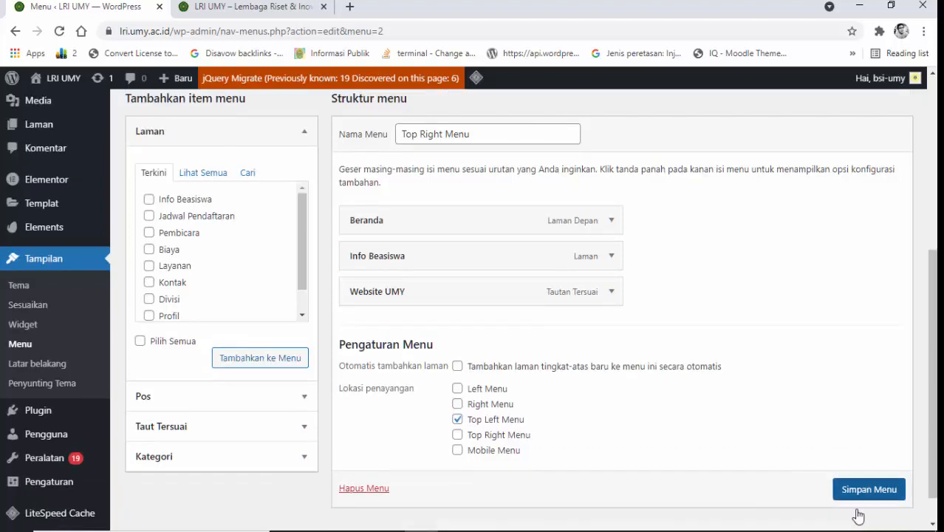
{"action": "left_click", "coordinate": [856, 504]}
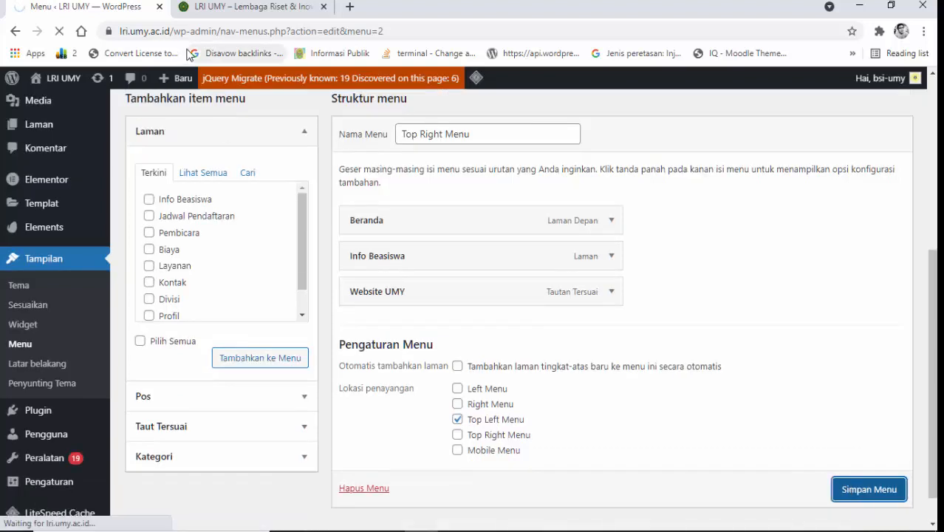
Reload the live homepage and check its top menu, the next slide of the slider and the About Conference items.
{"action": "left_click", "coordinate": [248, 7]}
{"action": "left_click", "coordinate": [62, 33]}
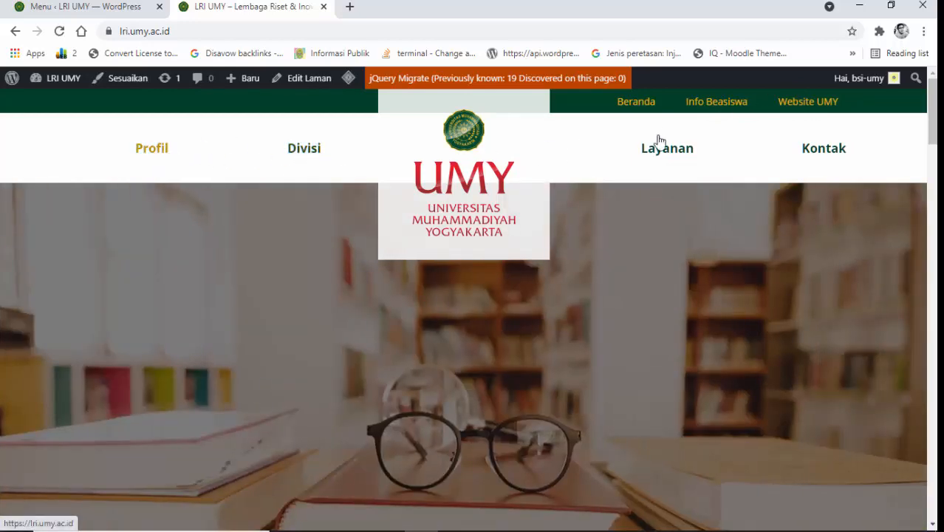
{"action": "scroll", "coordinate": [542, 240], "scroll_direction": "down", "scroll_amount": 3}
{"action": "scroll", "coordinate": [837, 294], "scroll_direction": "up", "scroll_amount": 3}
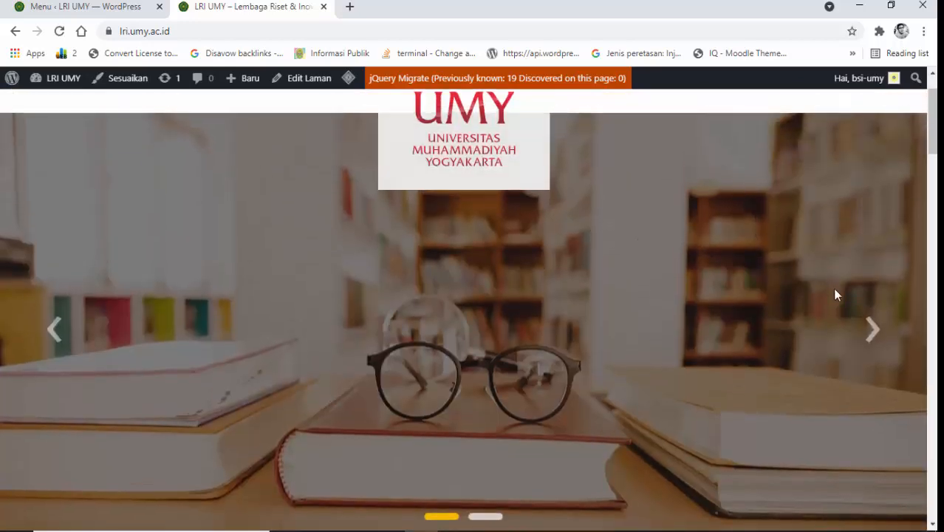
{"action": "left_click", "coordinate": [872, 327]}
{"action": "scroll", "coordinate": [439, 257], "scroll_direction": "down", "scroll_amount": 7}
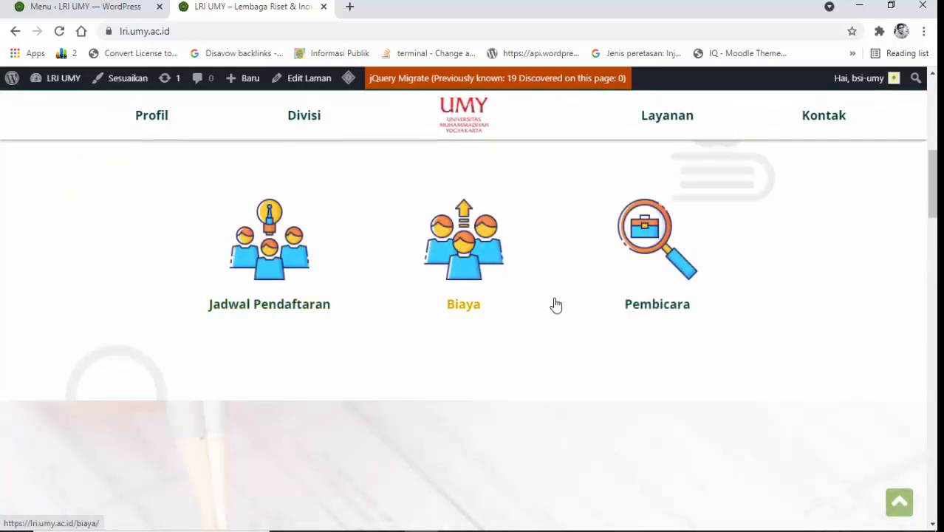
Review the live homepage from the header and slider down to the About Conference and Detail Conference sections.
{"action": "scroll", "coordinate": [329, 293], "scroll_direction": "up", "scroll_amount": 6}
{"action": "scroll", "coordinate": [330, 293], "scroll_direction": "up", "scroll_amount": 3}
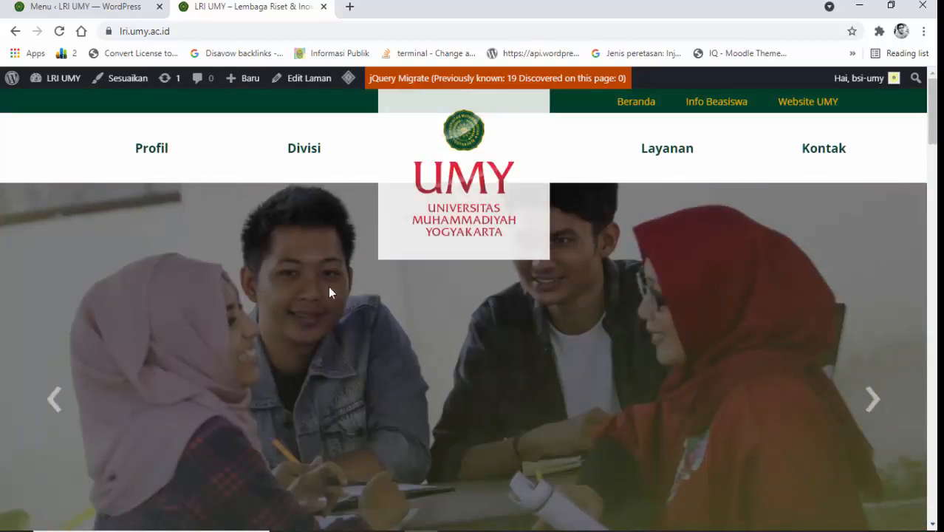
{"action": "scroll", "coordinate": [318, 277], "scroll_direction": "down", "scroll_amount": 10}
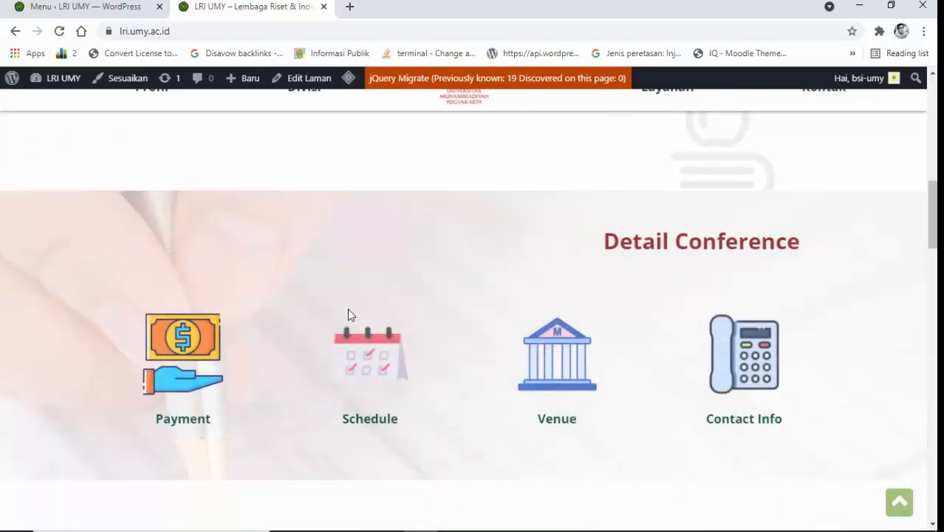
{"action": "scroll", "coordinate": [348, 310], "scroll_direction": "up", "scroll_amount": 4}
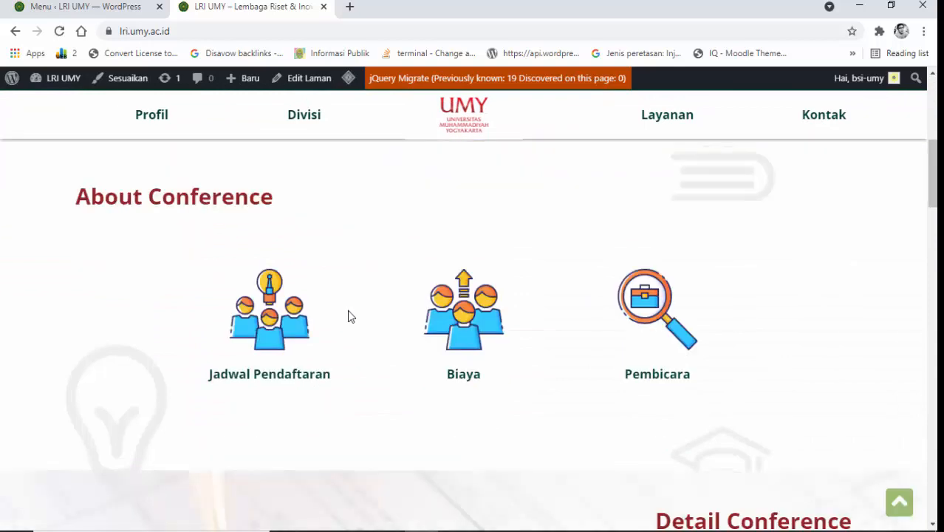
{"action": "scroll", "coordinate": [350, 316], "scroll_direction": "down", "scroll_amount": 6}
{"action": "scroll", "coordinate": [350, 316], "scroll_direction": "up", "scroll_amount": 12}
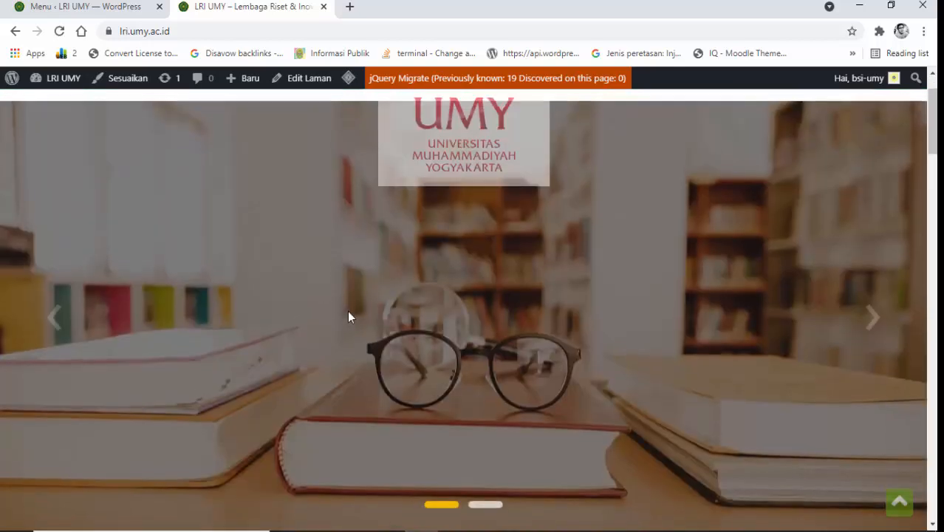
{"action": "scroll", "coordinate": [349, 316], "scroll_direction": "up", "scroll_amount": 1}
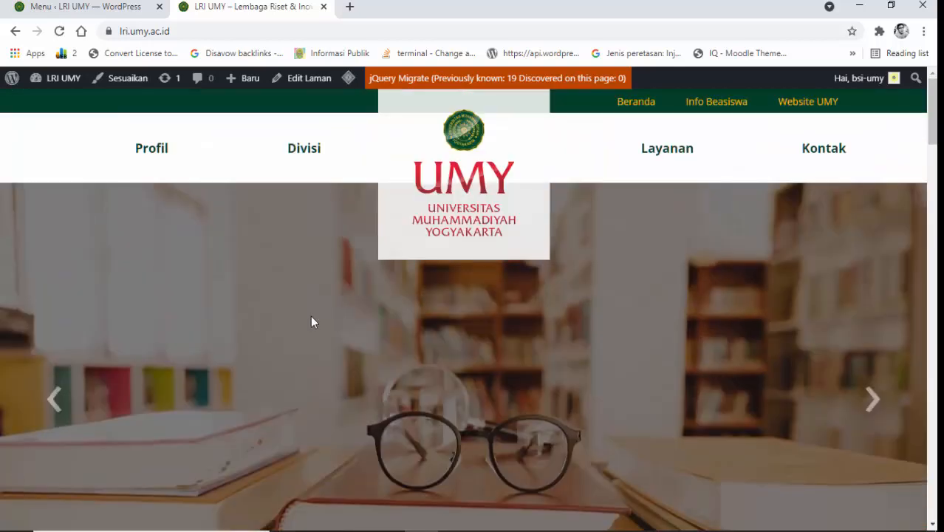
{"action": "scroll", "coordinate": [312, 320], "scroll_direction": "down", "scroll_amount": 4}
{"action": "scroll", "coordinate": [318, 321], "scroll_direction": "down", "scroll_amount": 4}
{"action": "scroll", "coordinate": [320, 319], "scroll_direction": "down", "scroll_amount": 2}
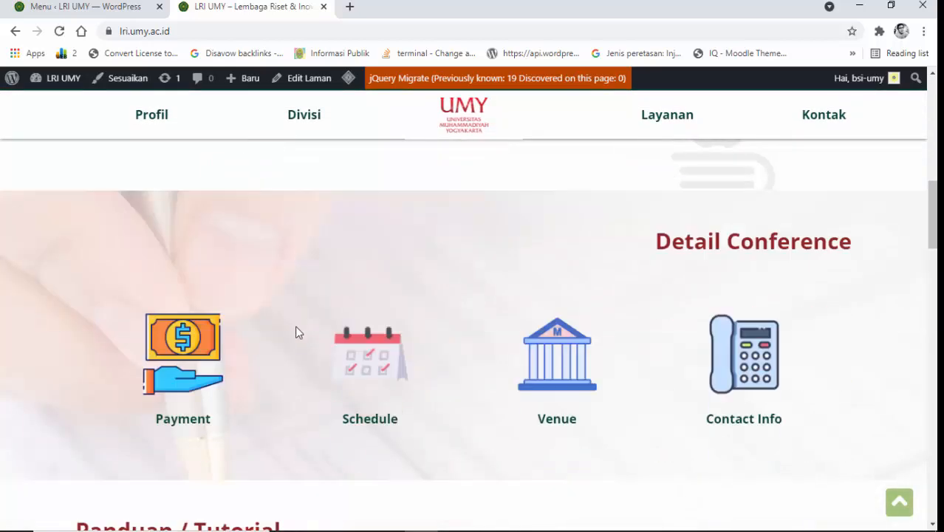
{"action": "scroll", "coordinate": [250, 302], "scroll_direction": "up", "scroll_amount": 2}
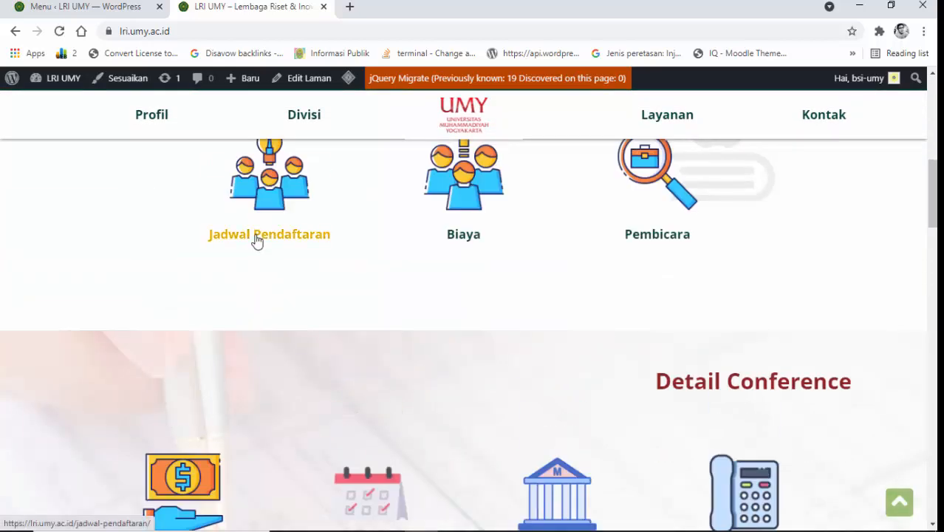